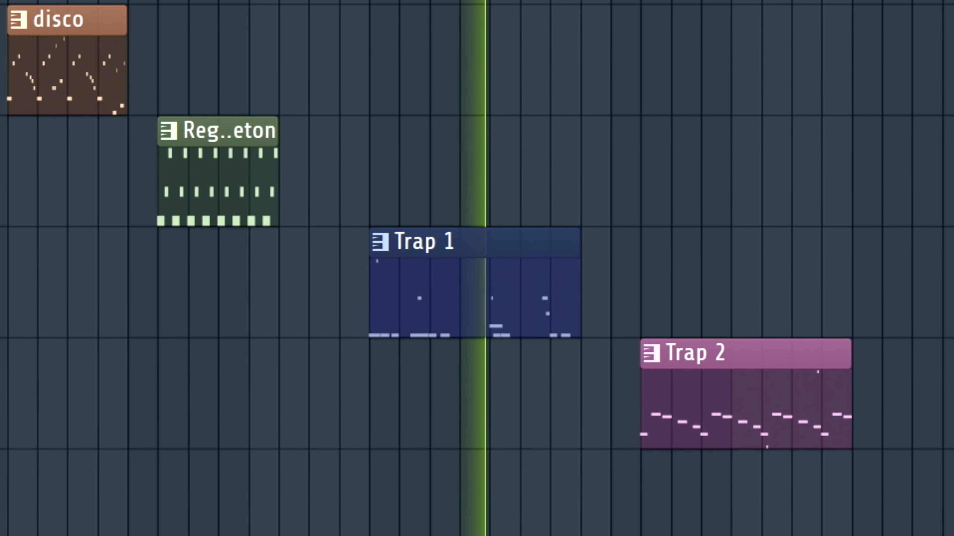
# - Move playback to the start of the Trap 2 clip and audition the arrangement from there
pyautogui.press('space')
pyautogui.click(641, 1)
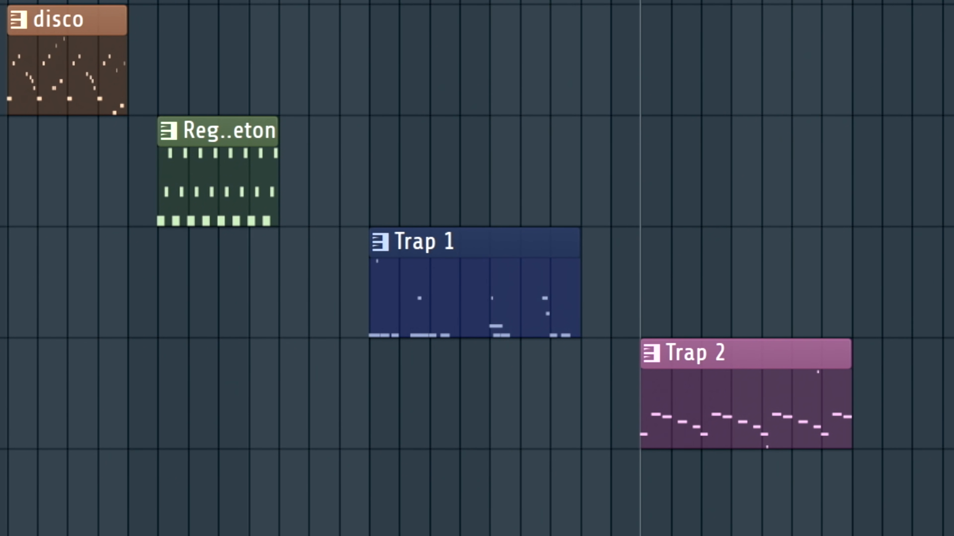
pyautogui.press('space')
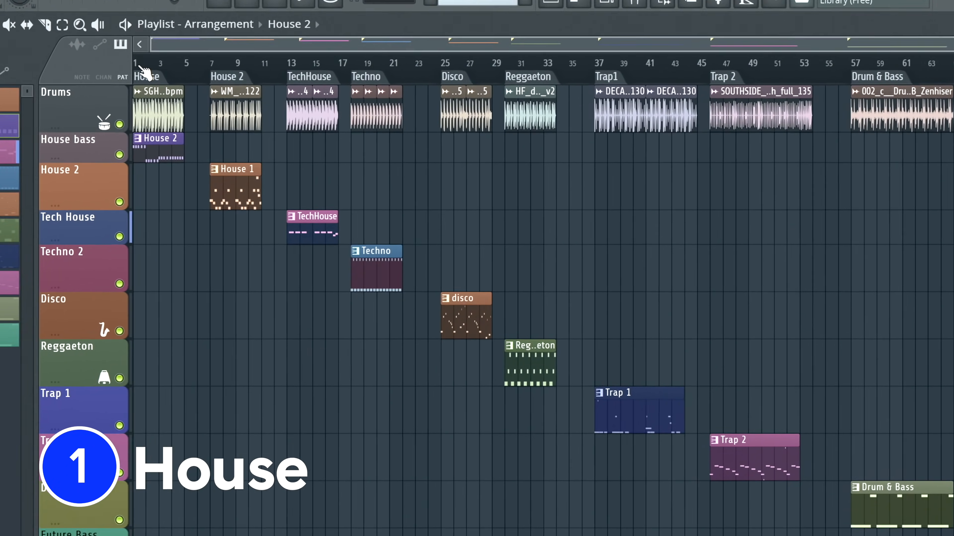
# - Mute the House bass track and audition the House section from bar 1 without its bass
pyautogui.click(245, 76)
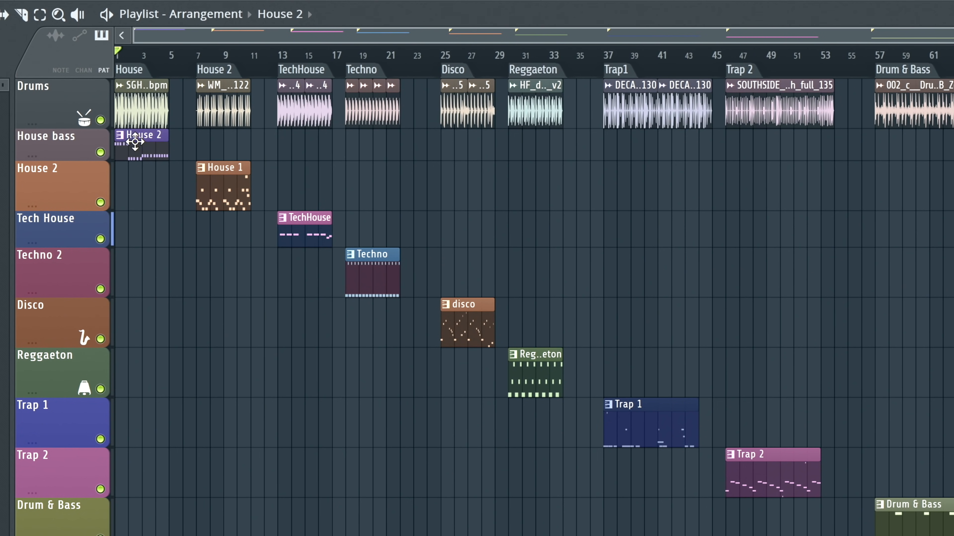
pyautogui.click(100, 153)
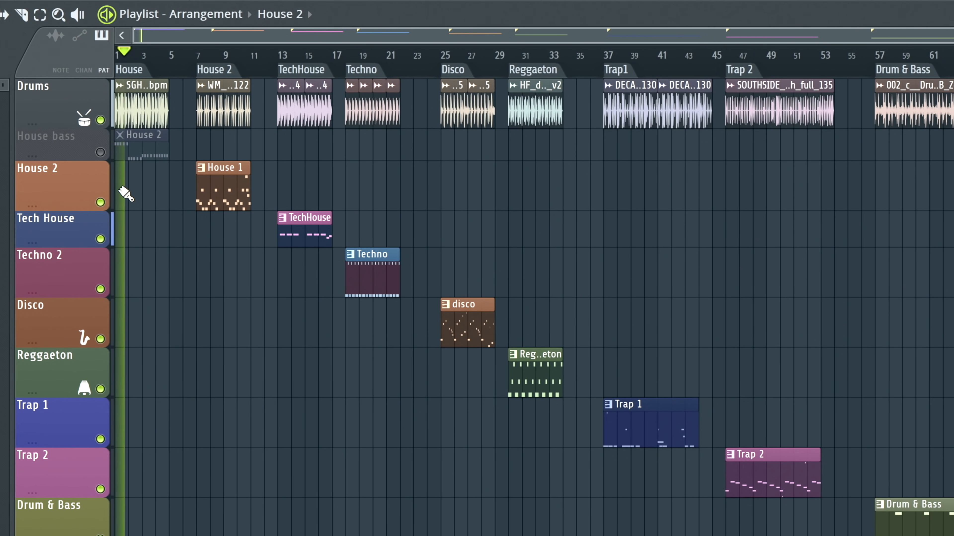
pyautogui.press('space')
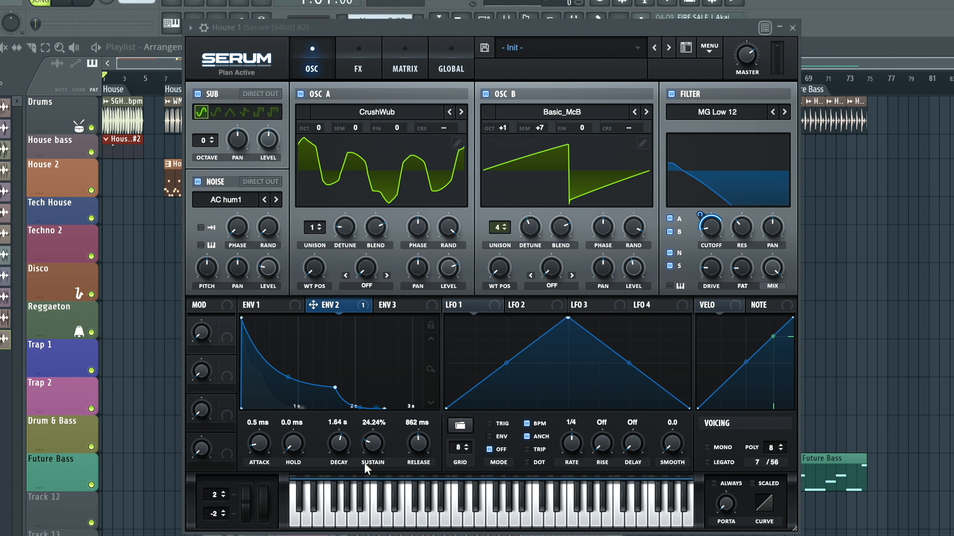
# - Shorten the decay of Serum's ENV 2 to 555 ms and audition a low note
pyautogui.moveTo(338, 451); pyautogui.dragTo(338, 453)
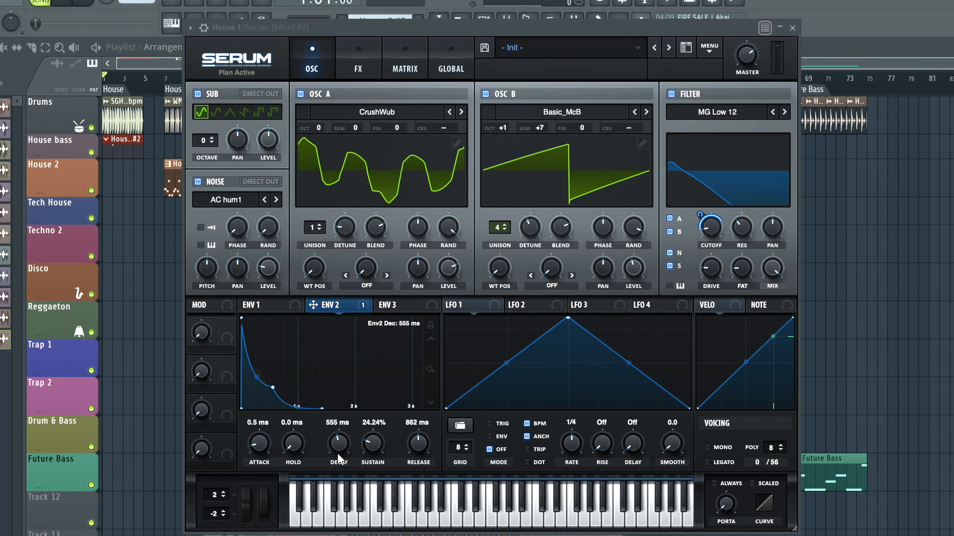
pyautogui.click(293, 520)
# - Compare the House 1 bass sound with Serum's filter bypassed and re-enabled, and close the synth window
pyautogui.click(671, 95)
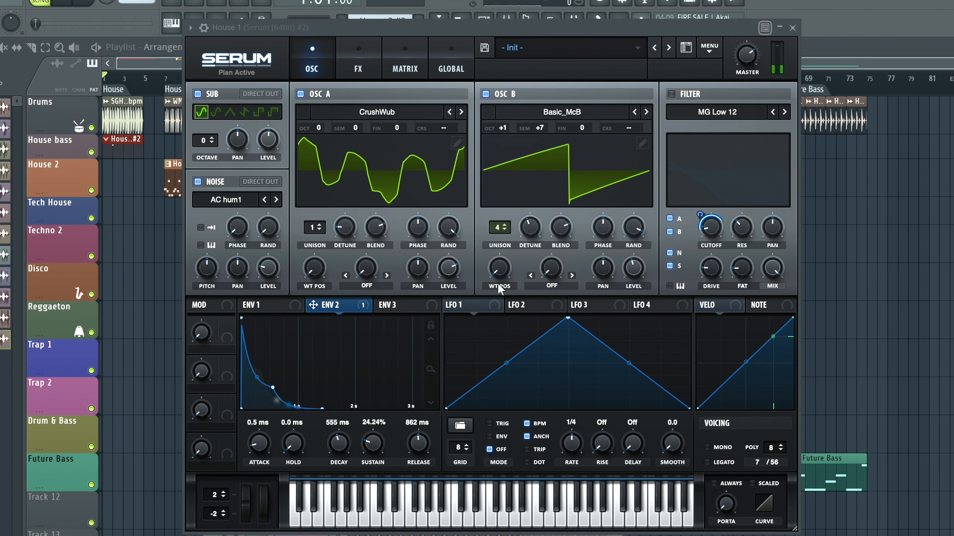
pyautogui.click(671, 95)
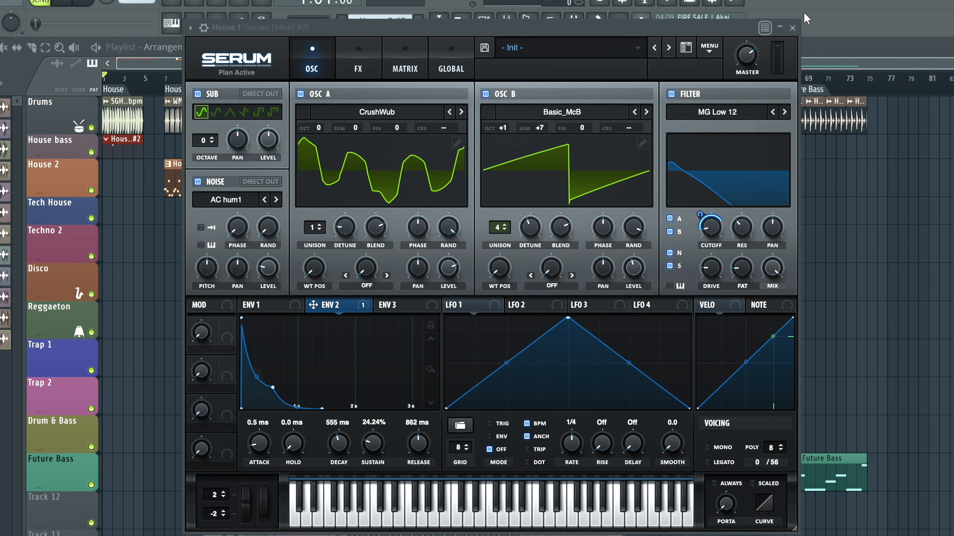
pyautogui.click(793, 27)
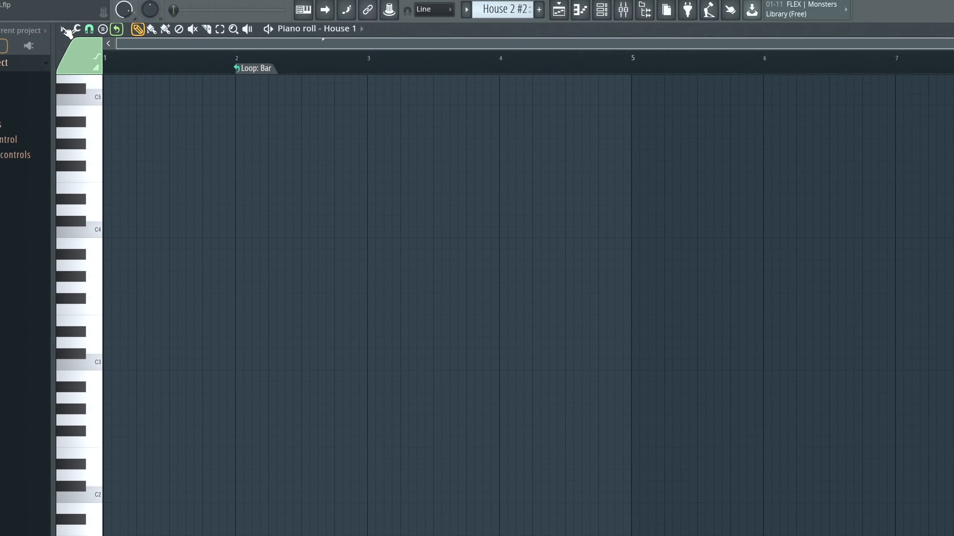
# - Set the piano roll's scale highlighting to Automatic
pyautogui.click(73, 30)
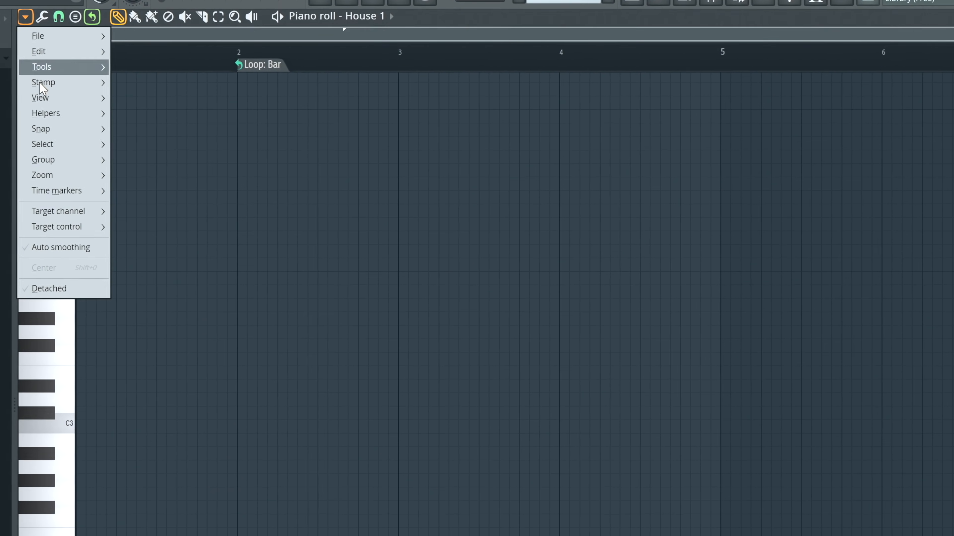
pyautogui.moveTo(57, 114)
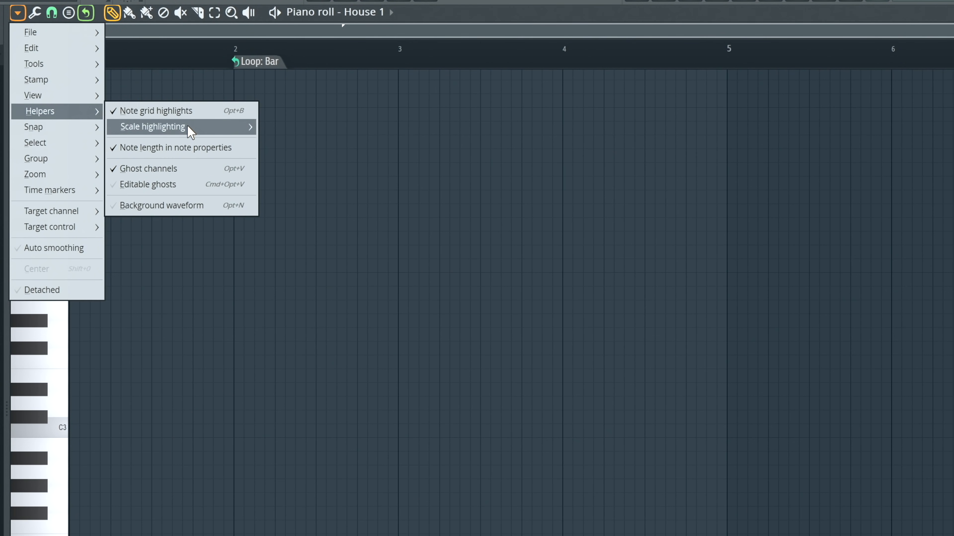
pyautogui.moveTo(191, 131)
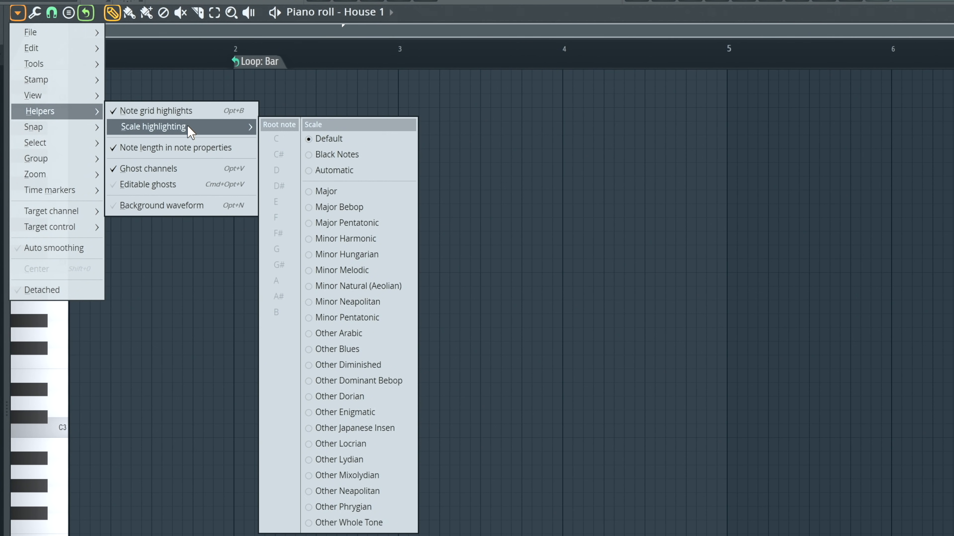
pyautogui.click(21, 14)
pyautogui.click(20, 14)
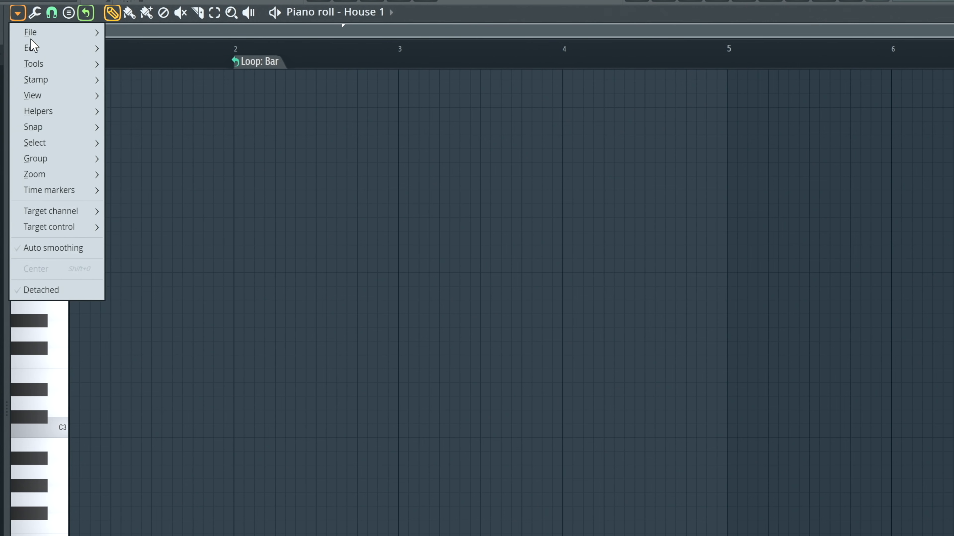
pyautogui.moveTo(50, 97)
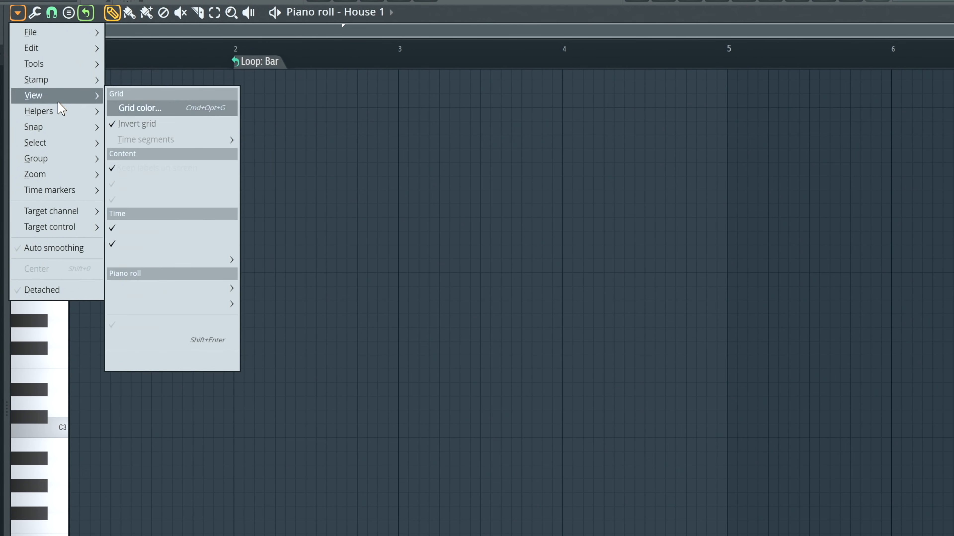
pyautogui.moveTo(67, 117)
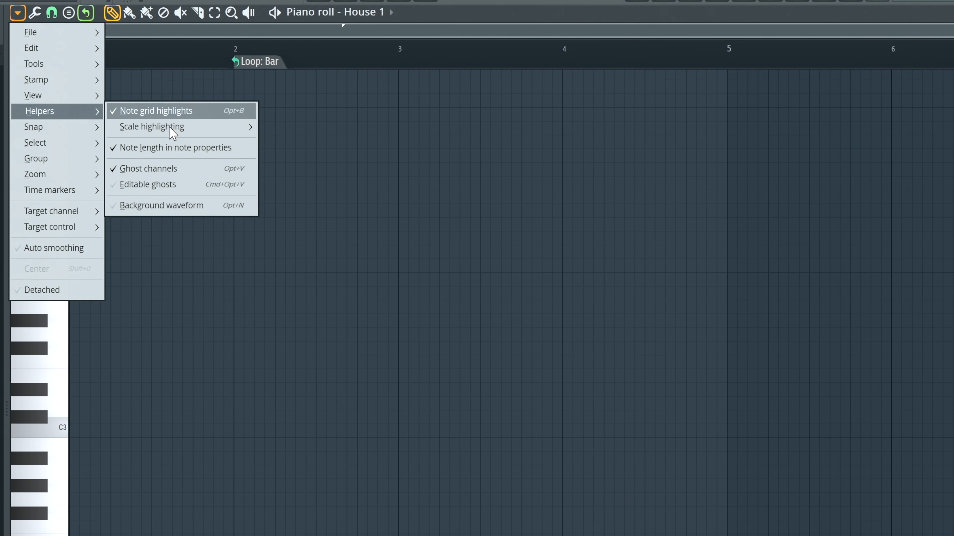
pyautogui.moveTo(239, 127)
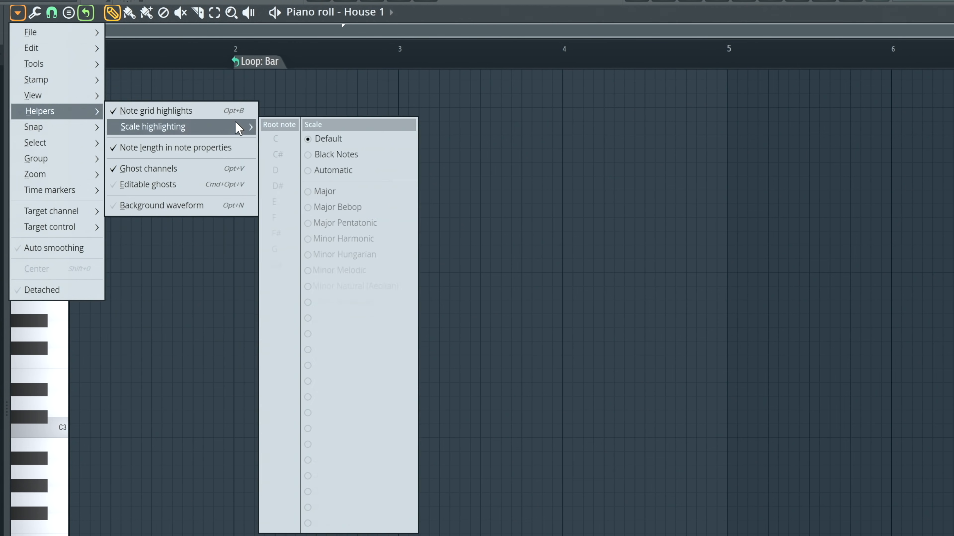
pyautogui.click(342, 170)
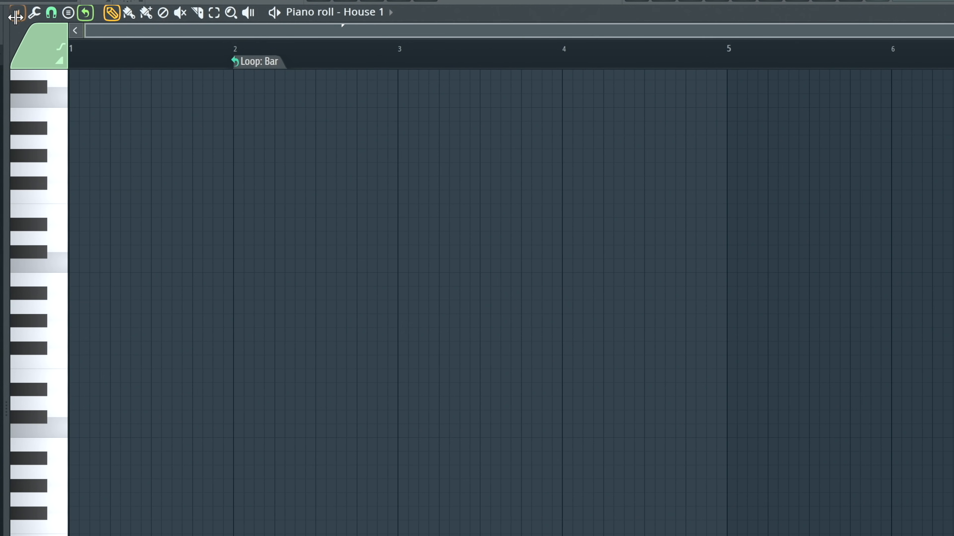
# - Set the piano roll's scale highlighting to Minor Natural (Aeolian)
pyautogui.click(17, 13)
pyautogui.moveTo(79, 112)
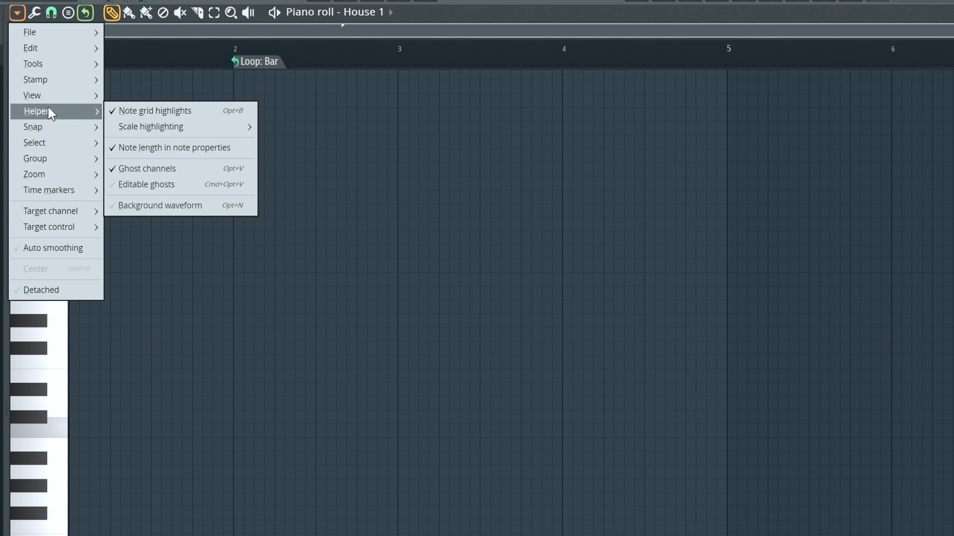
pyautogui.moveTo(175, 129)
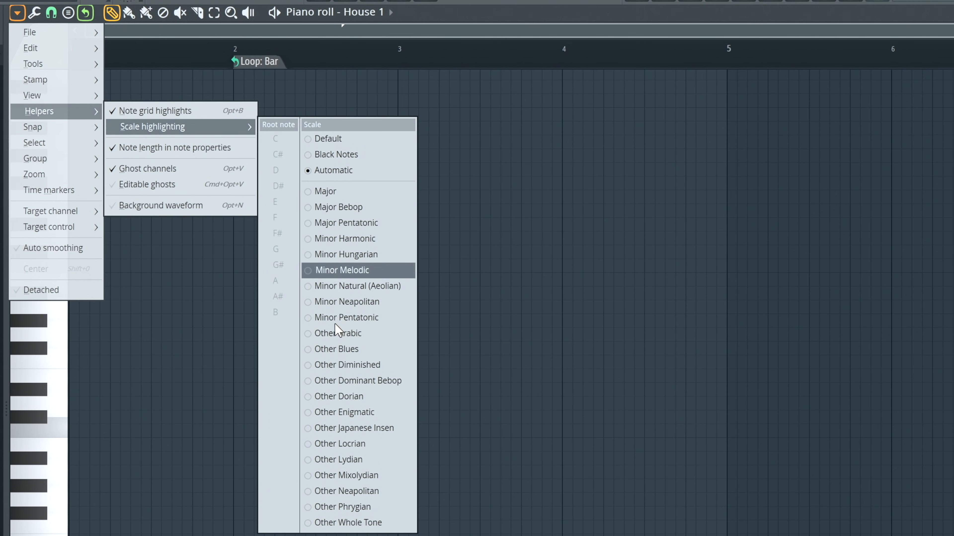
pyautogui.click(332, 290)
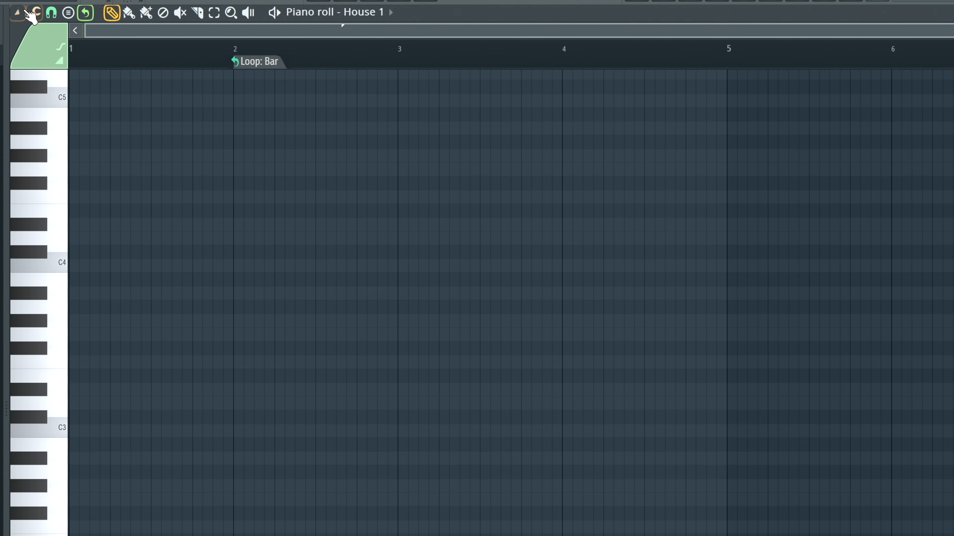
# - Set the root note of the piano roll's scale highlighting to E
pyautogui.click(24, 12)
pyautogui.moveTo(34, 32)
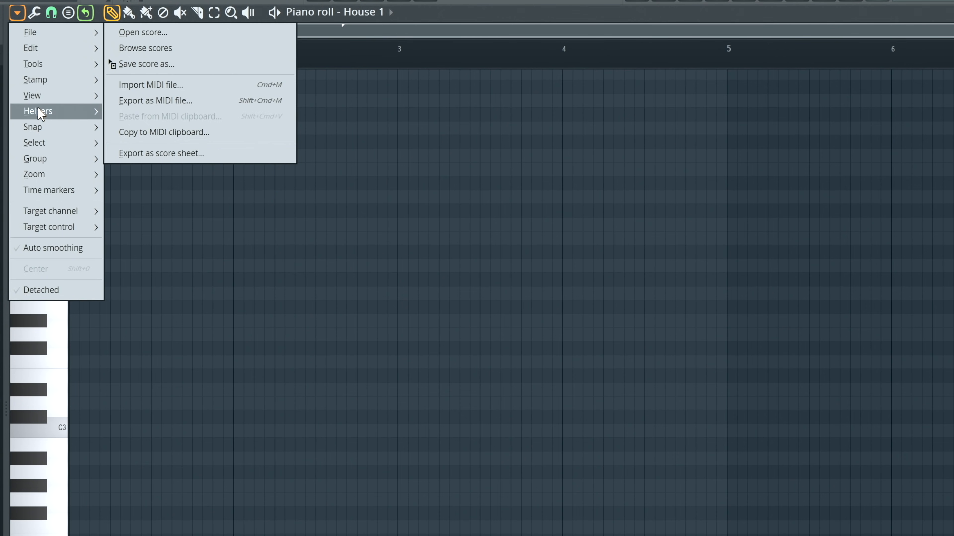
pyautogui.click(19, 494)
pyautogui.click(35, 391)
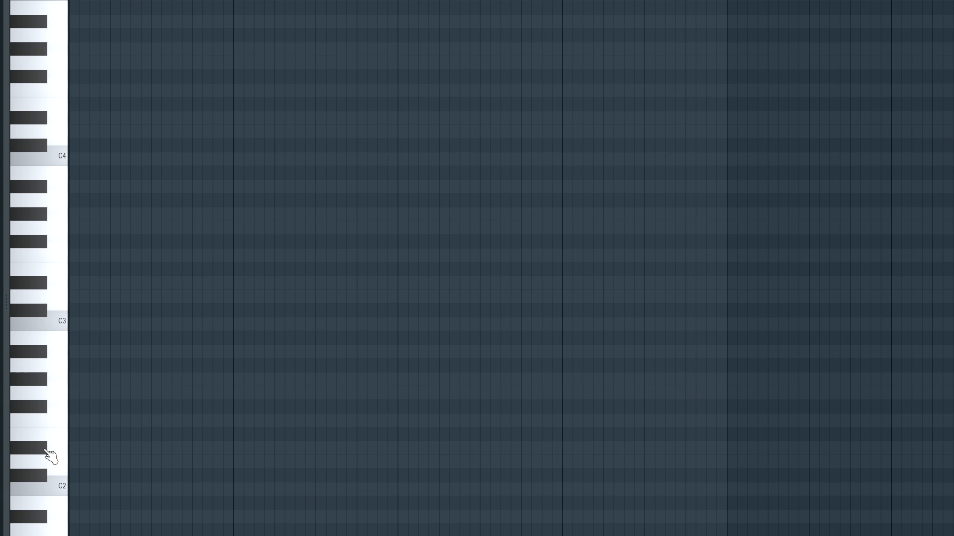
pyautogui.click(17, 32)
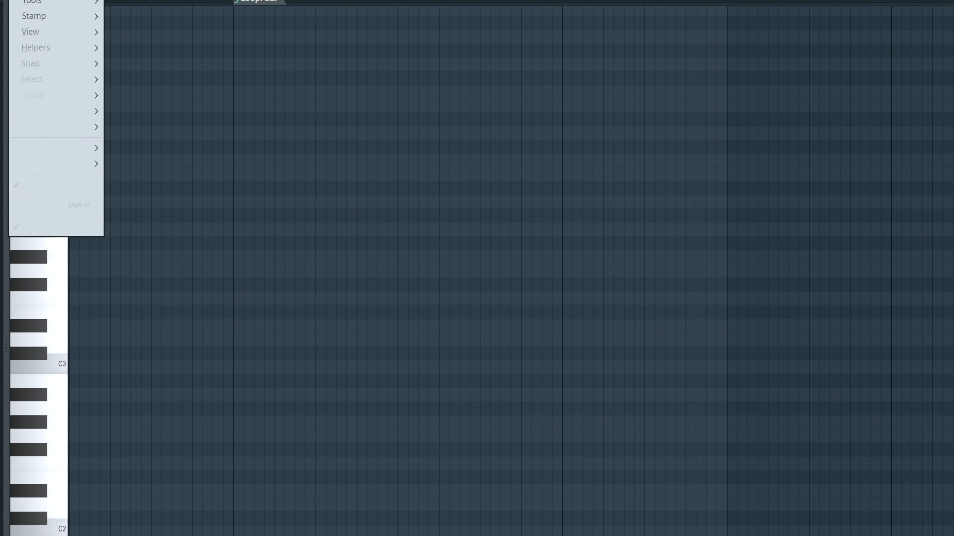
pyautogui.moveTo(60, 101)
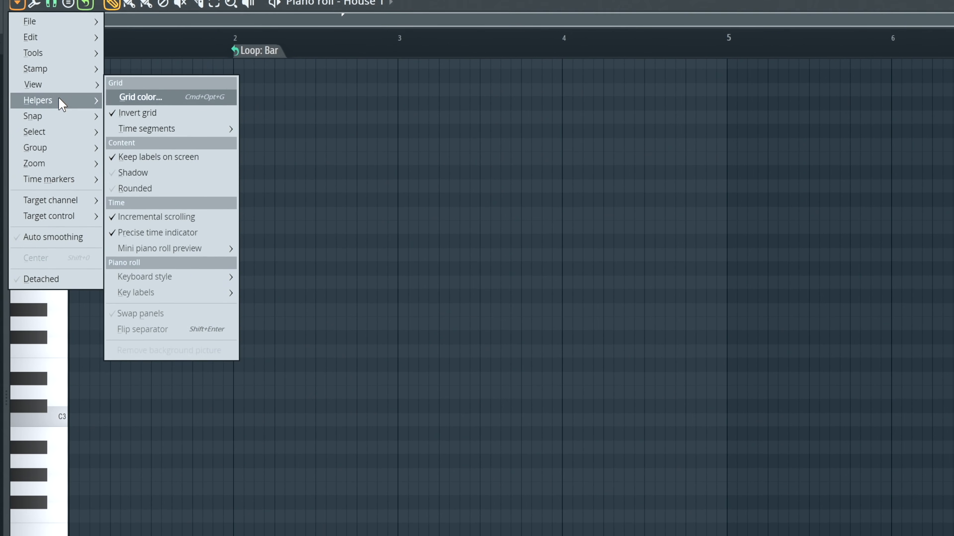
pyautogui.moveTo(169, 131)
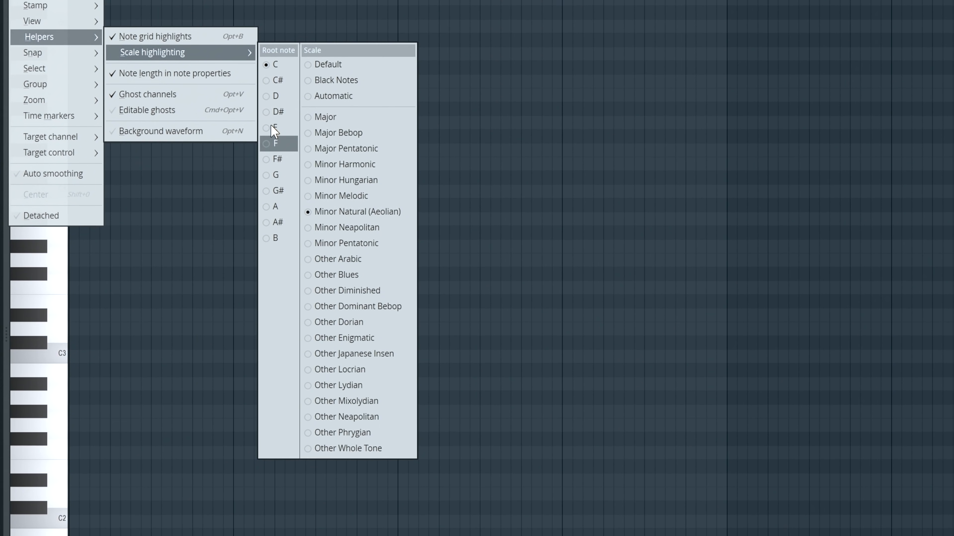
pyautogui.click(290, 140)
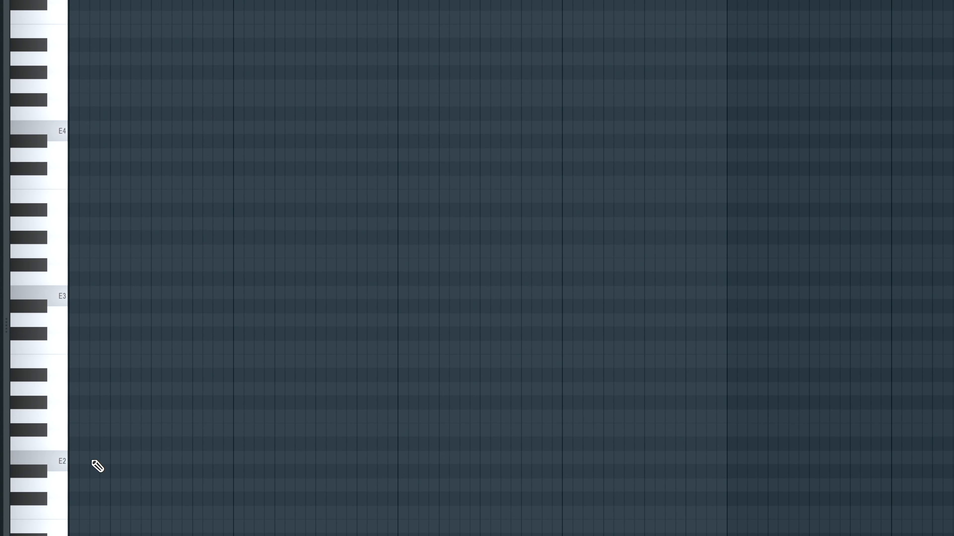
# - Stack the E natural minor scale at the start of bar 1 with notes E2, F#2, G2, A2, B2, C3, D3 and E3
pyautogui.click(74, 464)
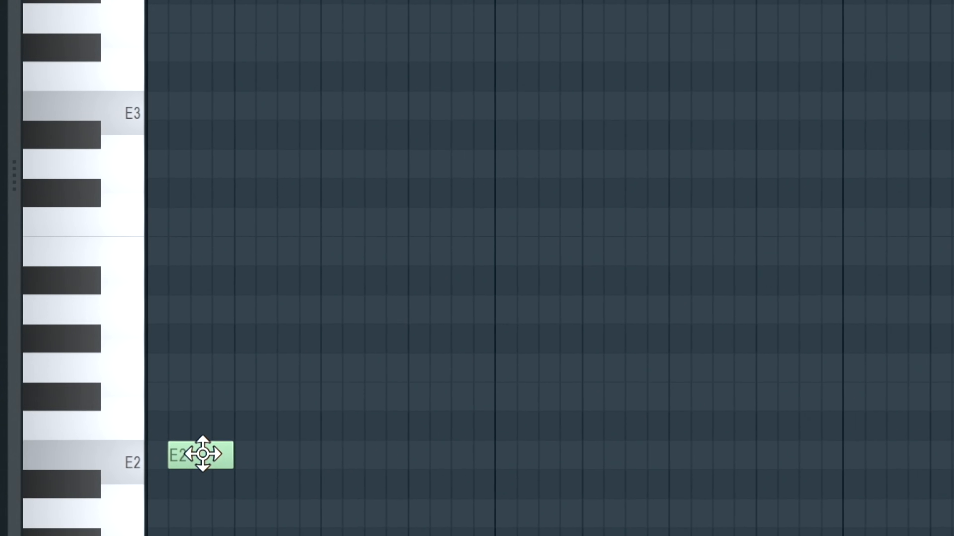
pyautogui.click(165, 401)
pyautogui.moveTo(176, 404); pyautogui.dragTo(152, 405)
pyautogui.click(155, 367)
pyautogui.moveTo(156, 366); pyautogui.dragTo(145, 368)
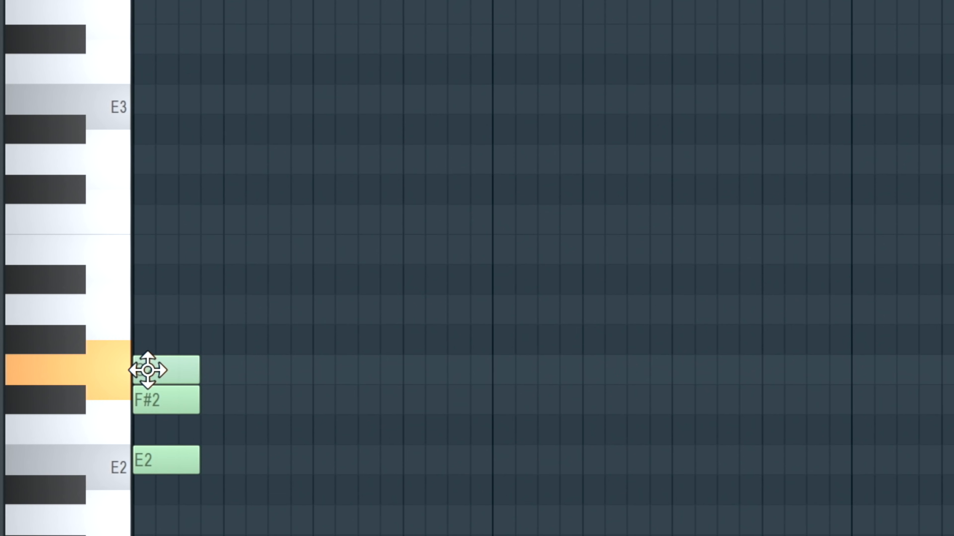
pyautogui.click(140, 309)
pyautogui.click(138, 249)
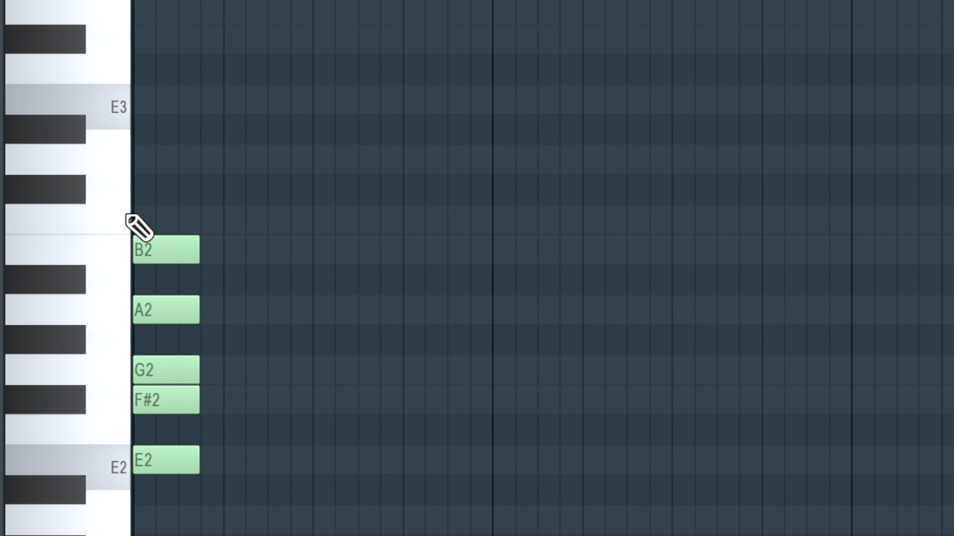
pyautogui.click(142, 218)
pyautogui.click(145, 162)
pyautogui.click(149, 109)
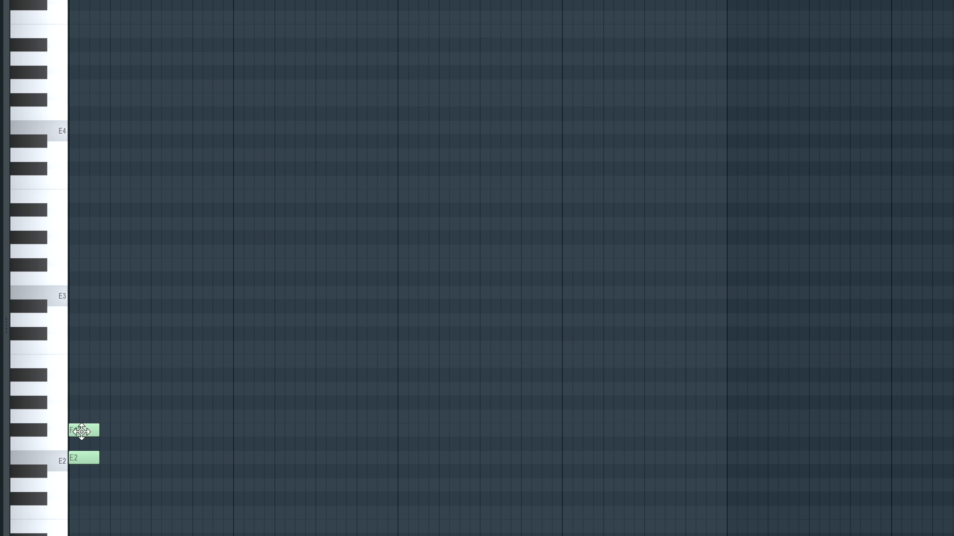
# - Continue redrawing the E minor scale in bar 1, placing notes from A2 up to E3 above G2
pyautogui.click(80, 389)
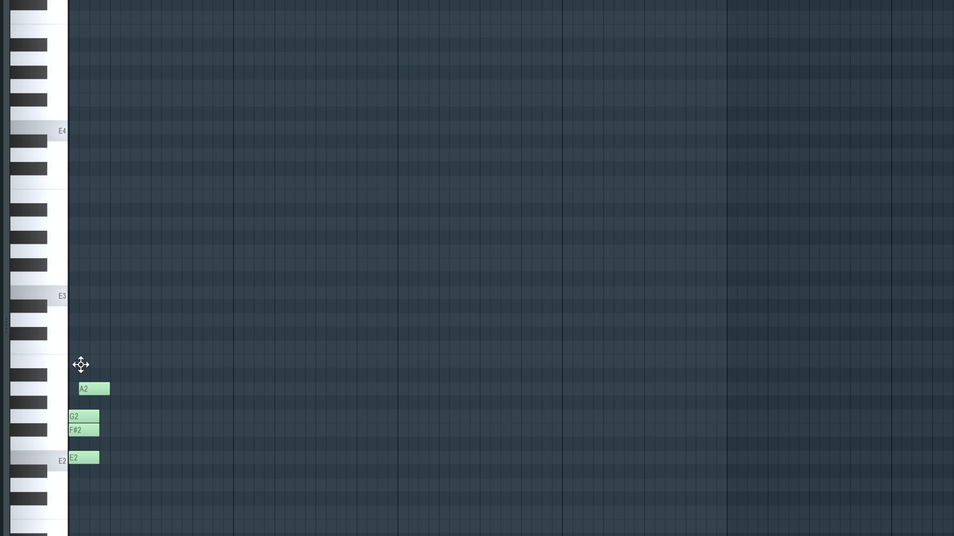
pyautogui.click(90, 344)
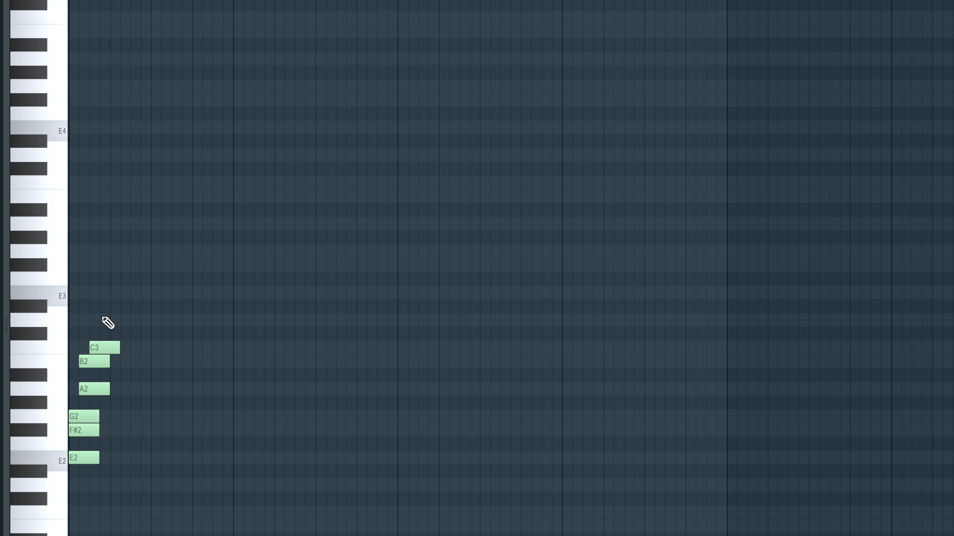
pyautogui.click(111, 289)
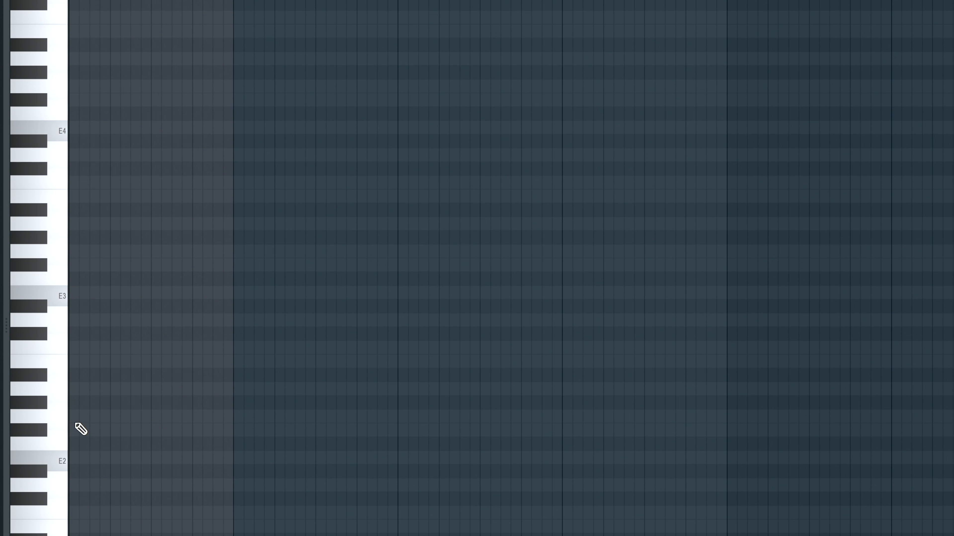
# - Place three back-to-back B2 notes from the start of bar 1 and play the pattern
pyautogui.click(78, 362)
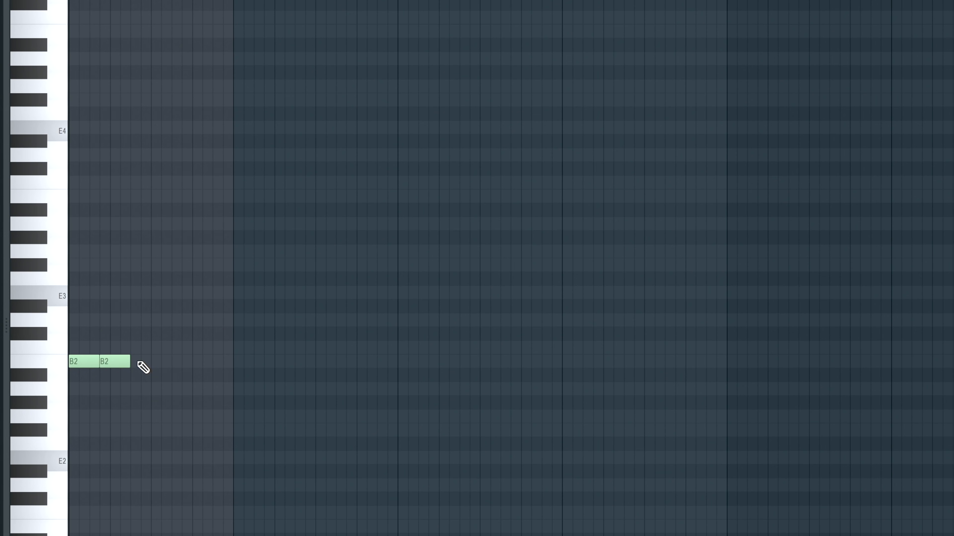
pyautogui.click(140, 361)
pyautogui.press('space')
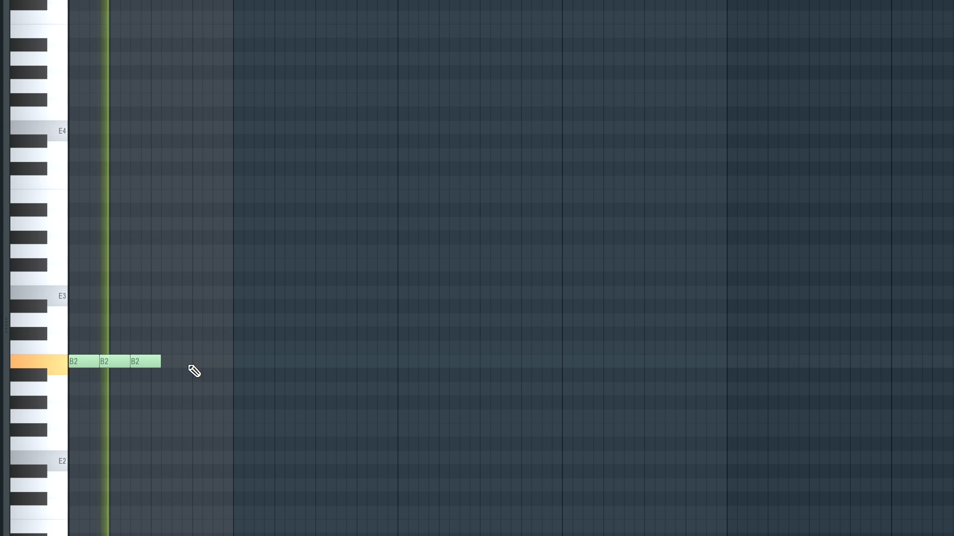
# - Place two back-to-back C3 notes directly after the three B2 notes in bar 1 and play the pattern
pyautogui.press('space')
pyautogui.click(165, 348)
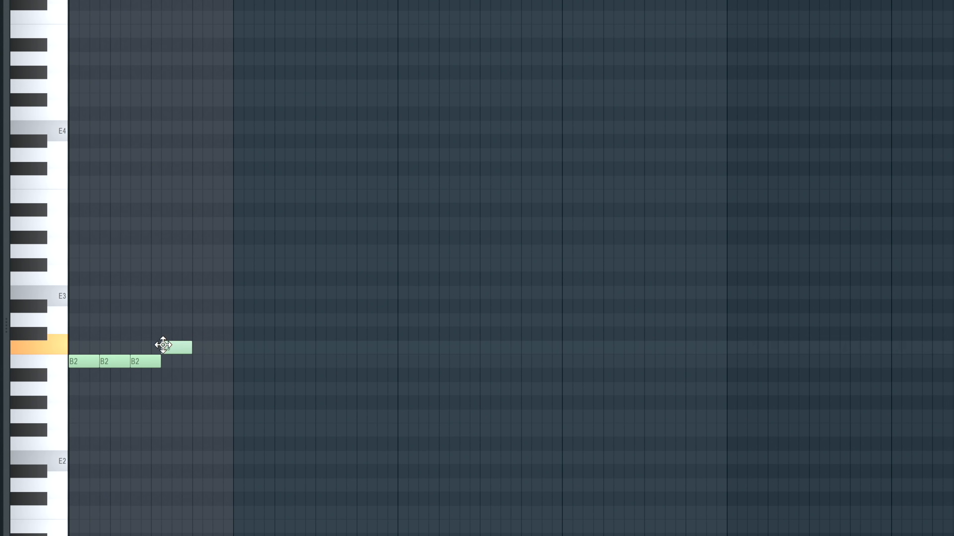
pyautogui.click(199, 348)
pyautogui.press('space')
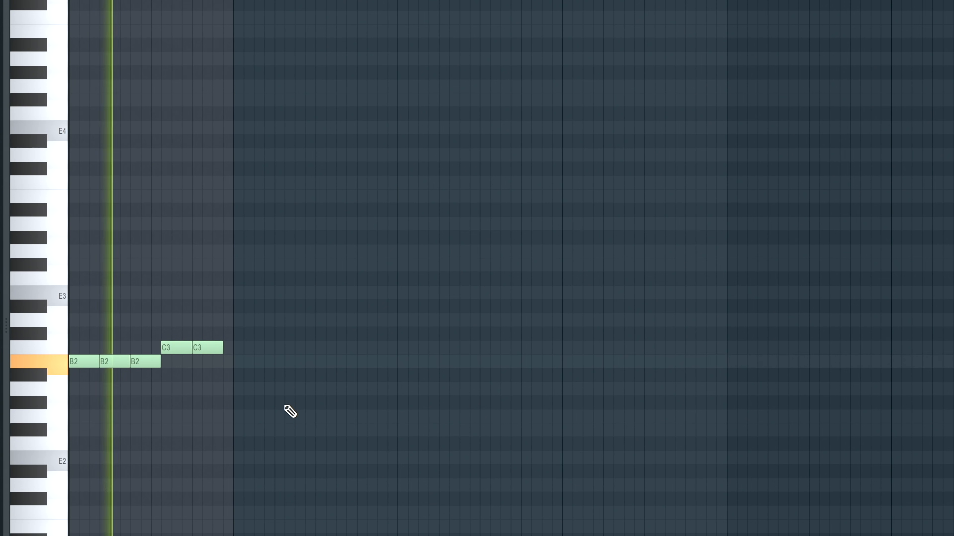
pyautogui.press('space')
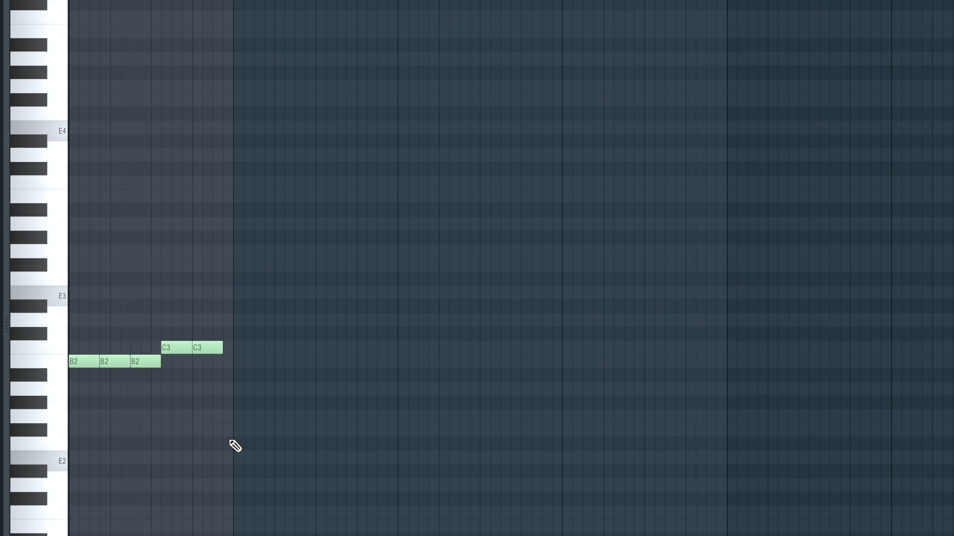
# - Place an E2 note near the end of bar 1, overlapping into bar 2, and play the pattern
pyautogui.click(231, 431)
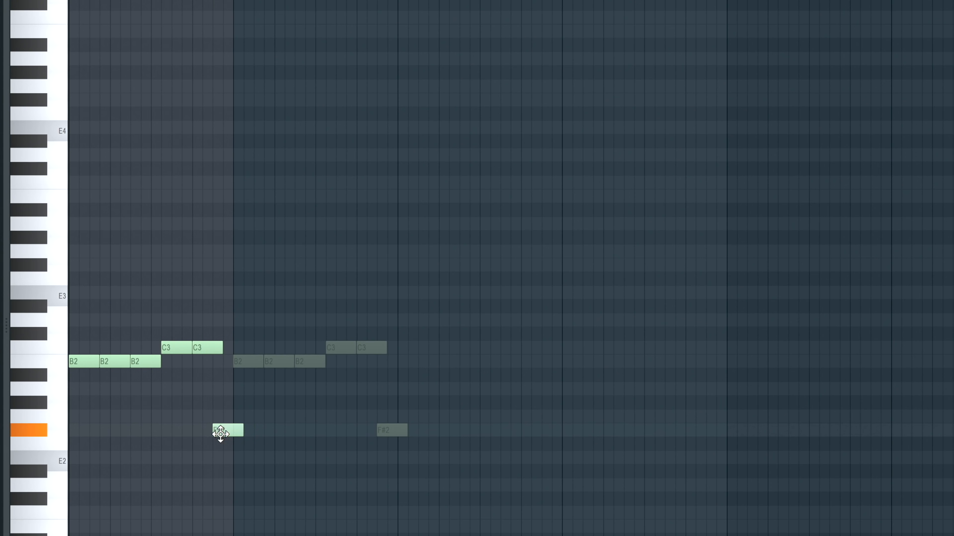
pyautogui.moveTo(220, 434); pyautogui.dragTo(219, 461)
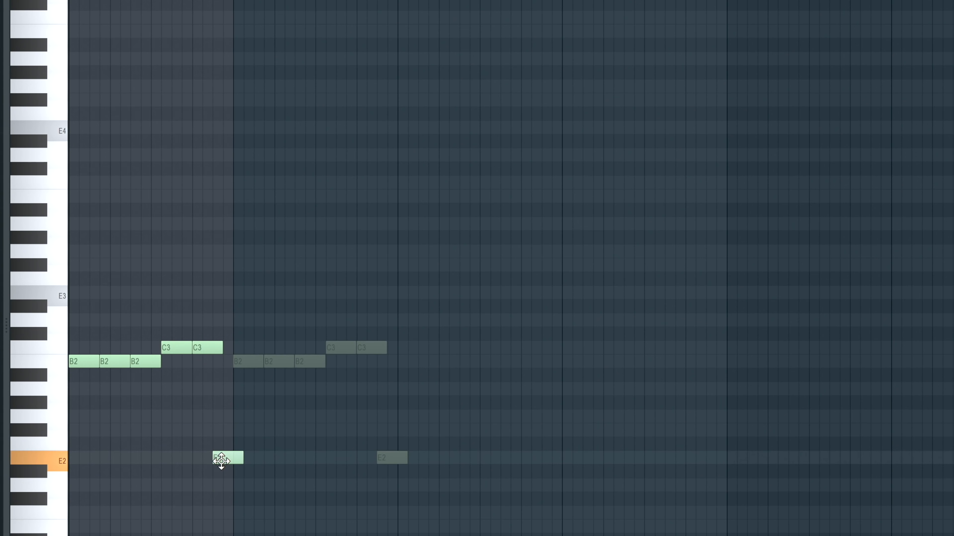
pyautogui.press('space')
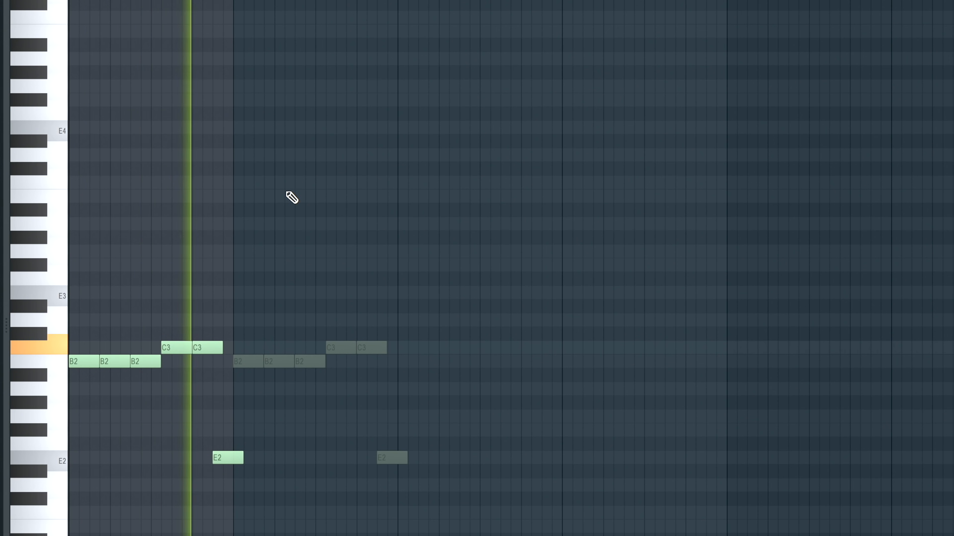
pyautogui.press('space')
# - Extend the time selection from bar 1 to the end of bar 4 and play it
pyautogui.scroll(1, 246, 1)
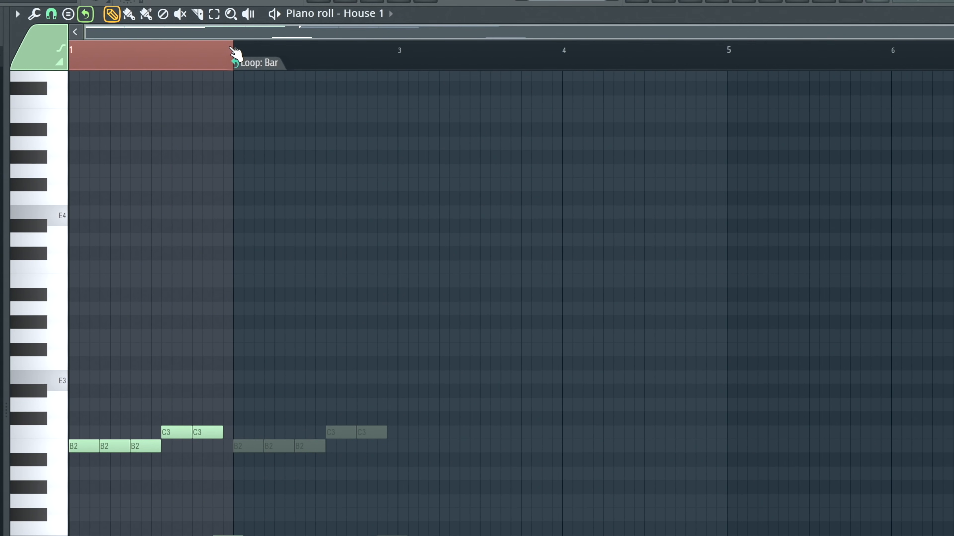
pyautogui.moveTo(235, 51); pyautogui.dragTo(724, 41)
pyautogui.click(266, 516)
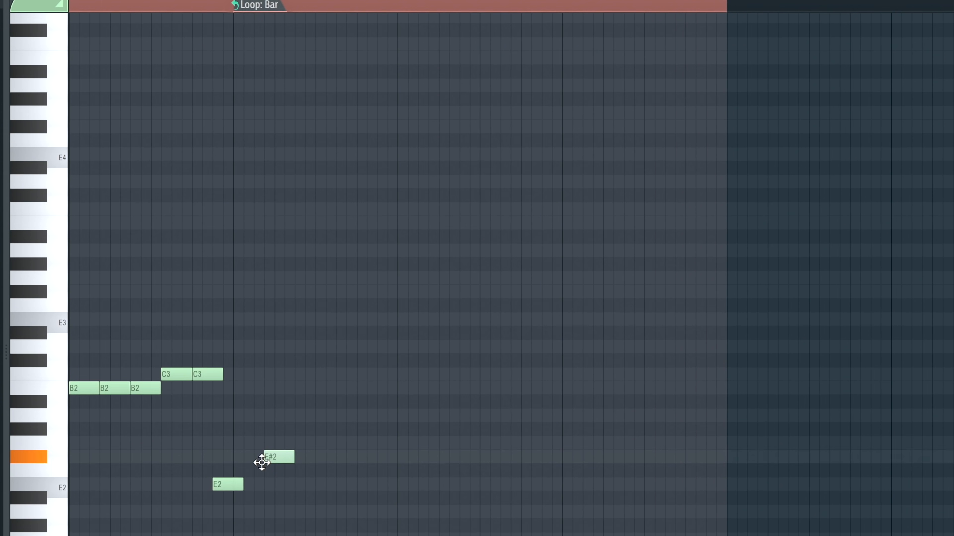
pyautogui.rightClick(274, 515)
pyautogui.press('space')
# - Place four more back-to-back E2 notes in bar 2, directly after the existing E2 note
pyautogui.click(261, 331)
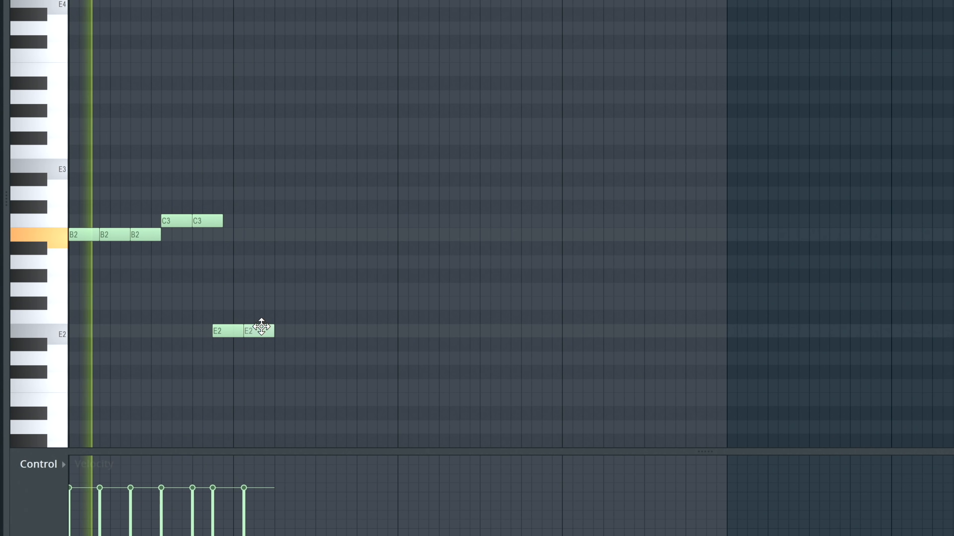
pyautogui.moveTo(260, 326)
pyautogui.mouseDown()
pyautogui.moveTo(267, 318)
pyautogui.moveTo(281, 335)
pyautogui.moveTo(253, 331)
pyautogui.mouseUp()
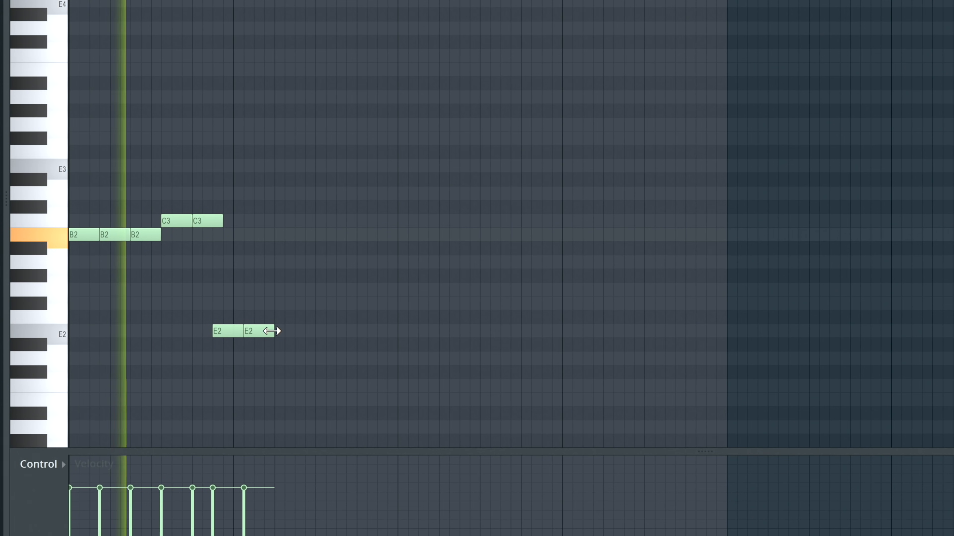
pyautogui.click(277, 331)
pyautogui.click(318, 333)
pyautogui.moveTo(317, 333); pyautogui.dragTo(308, 332)
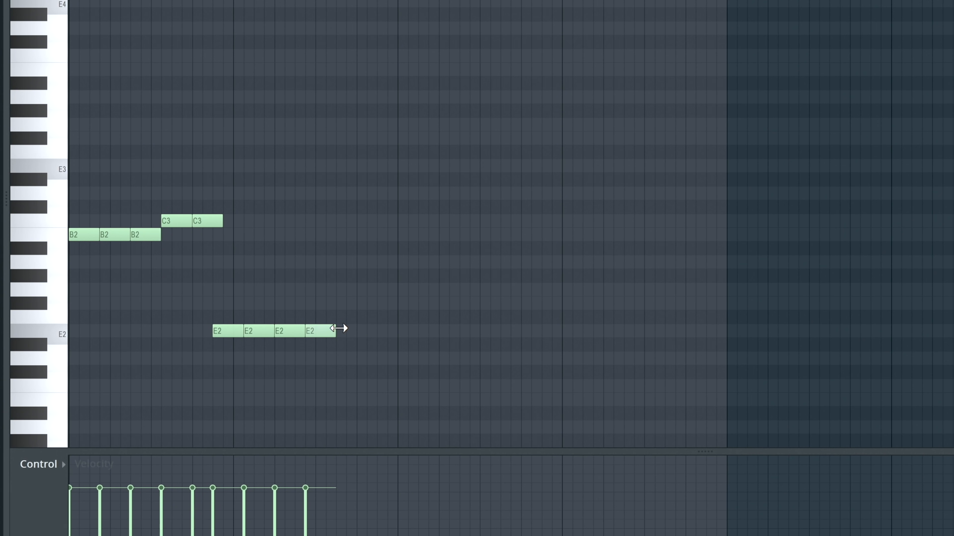
pyautogui.click(350, 331)
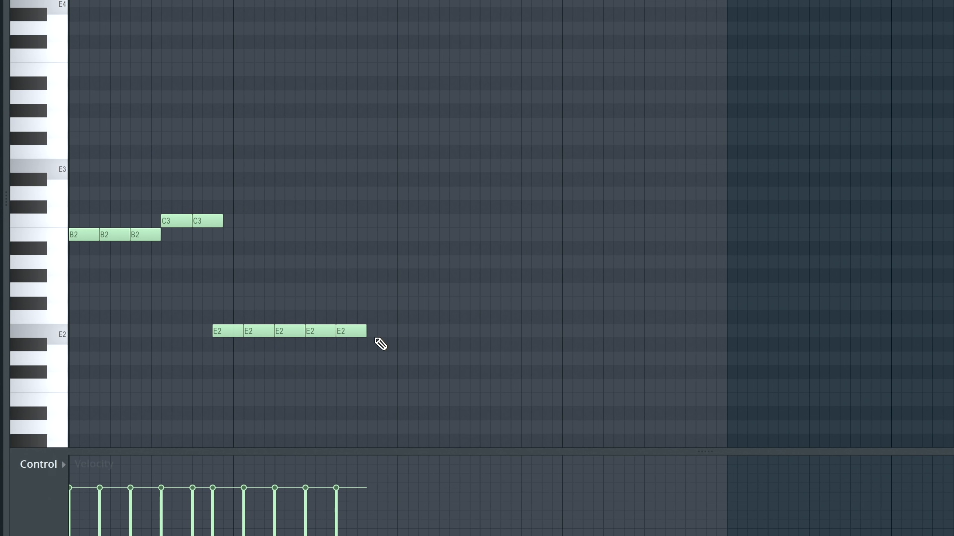
# - Finish bar 2 with a short ascending run of F#2, G2 and A2 notes and play the phrase
pyautogui.moveTo(381, 331)
pyautogui.mouseDown()
pyautogui.moveTo(381, 305)
pyautogui.moveTo(392, 300)
pyautogui.mouseUp()
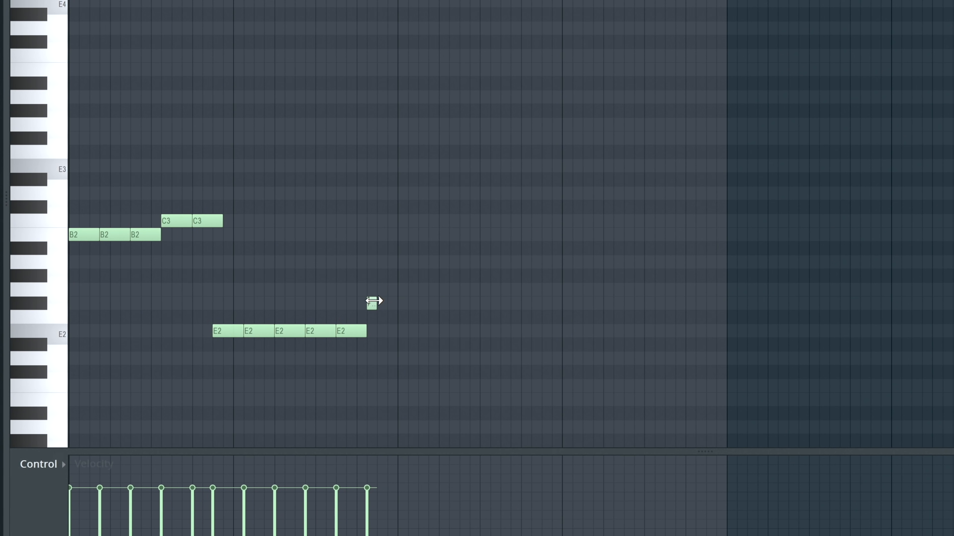
pyautogui.click(392, 260)
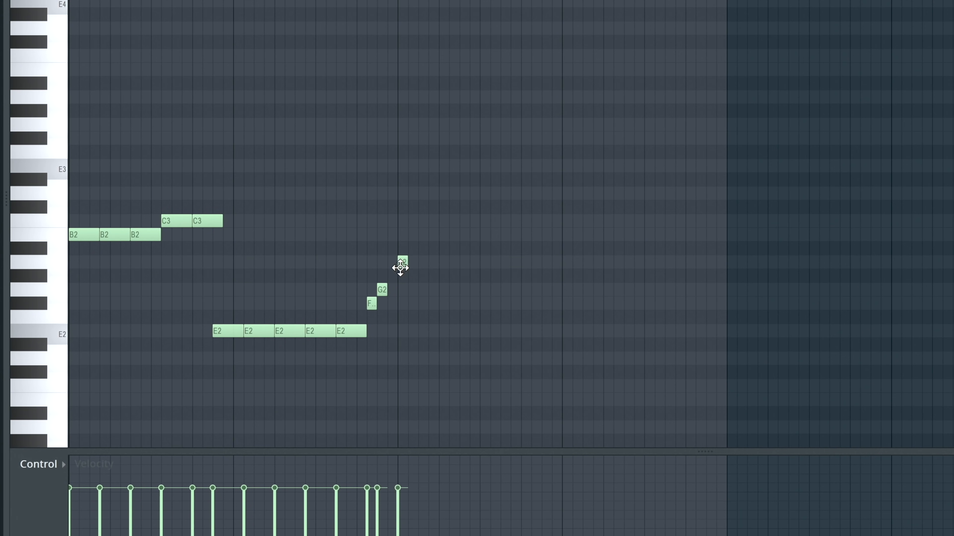
pyautogui.click(392, 260)
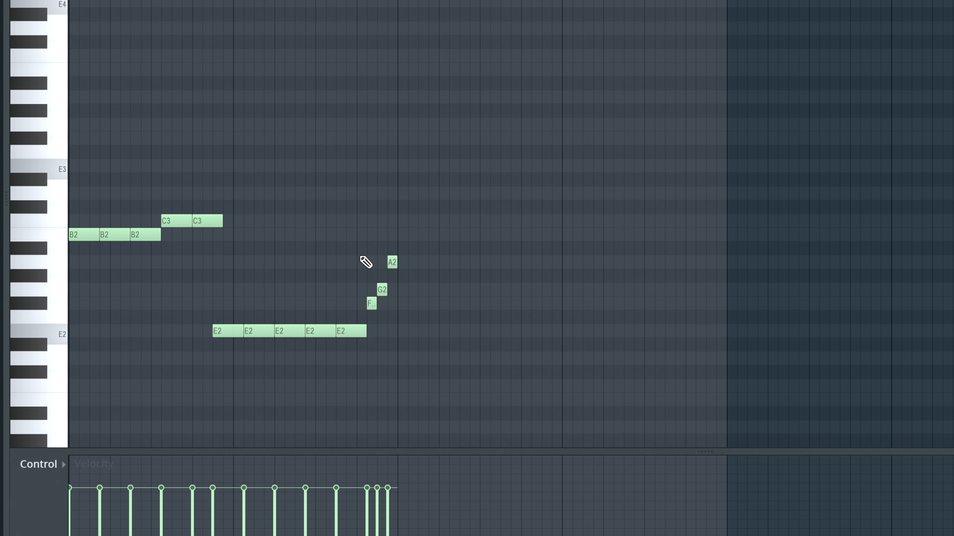
pyautogui.press('space')
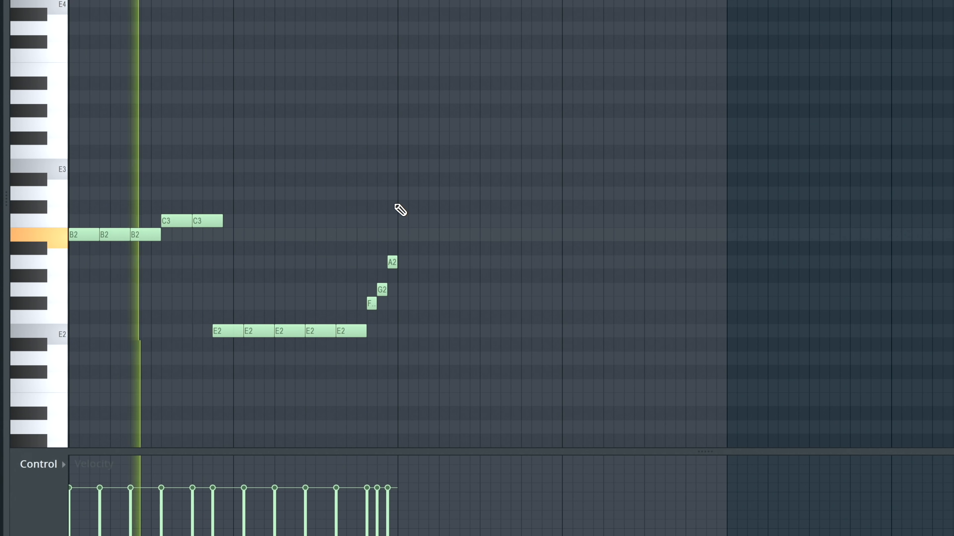
pyautogui.press('space')
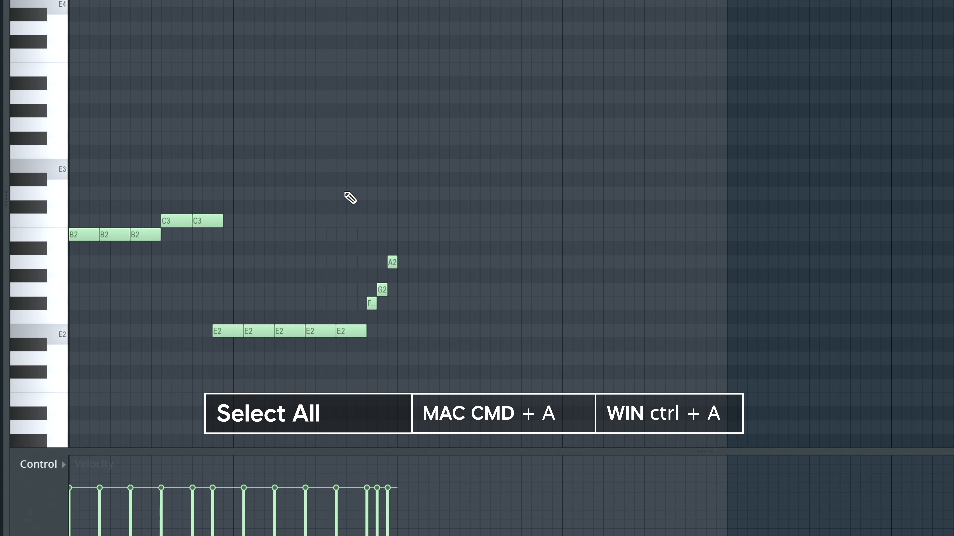
# - Duplicate the whole two-bar phrase into bars 3 and 4 and play all four bars
pyautogui.hotkey('ctrl', 'a')
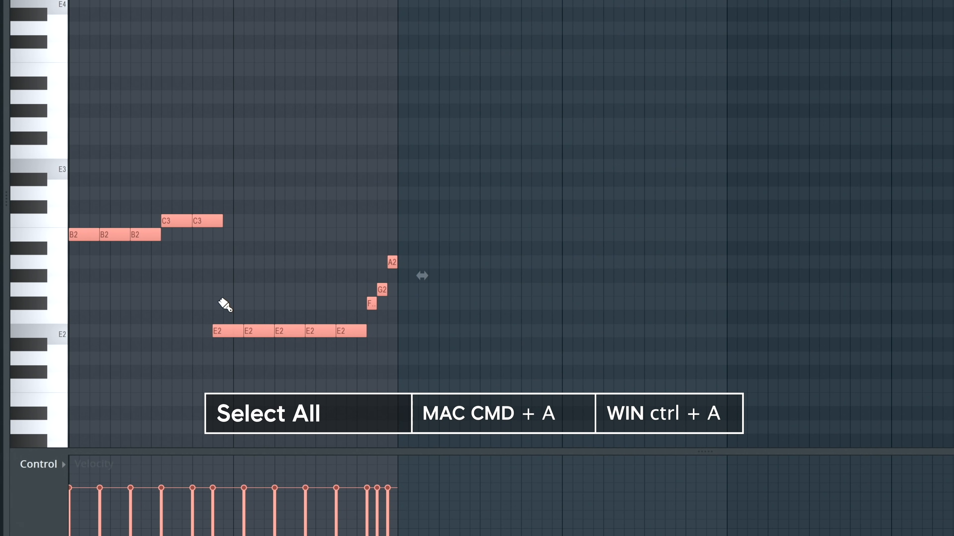
pyautogui.moveTo(228, 331); pyautogui.dragTo(560, 334)
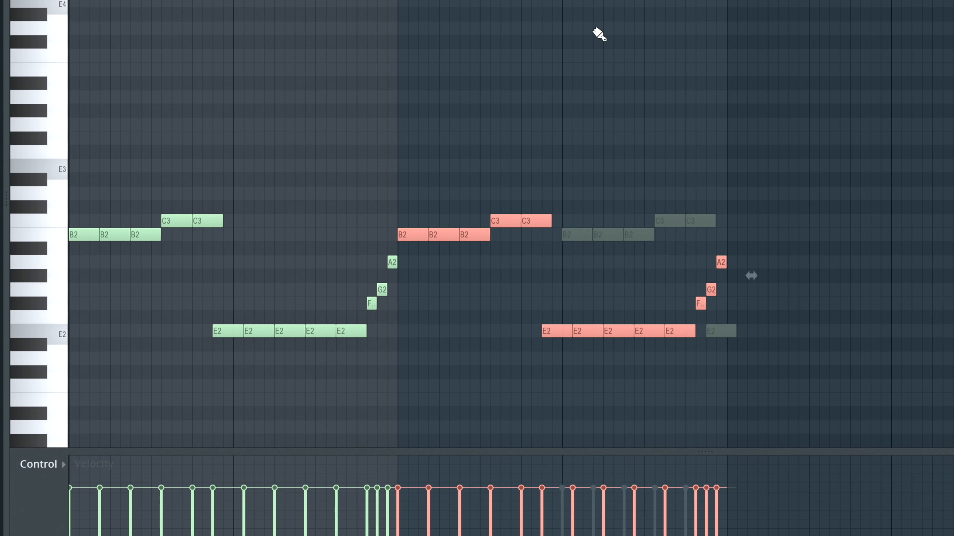
pyautogui.hotkey('ctrl', 'a')
pyautogui.press('space')
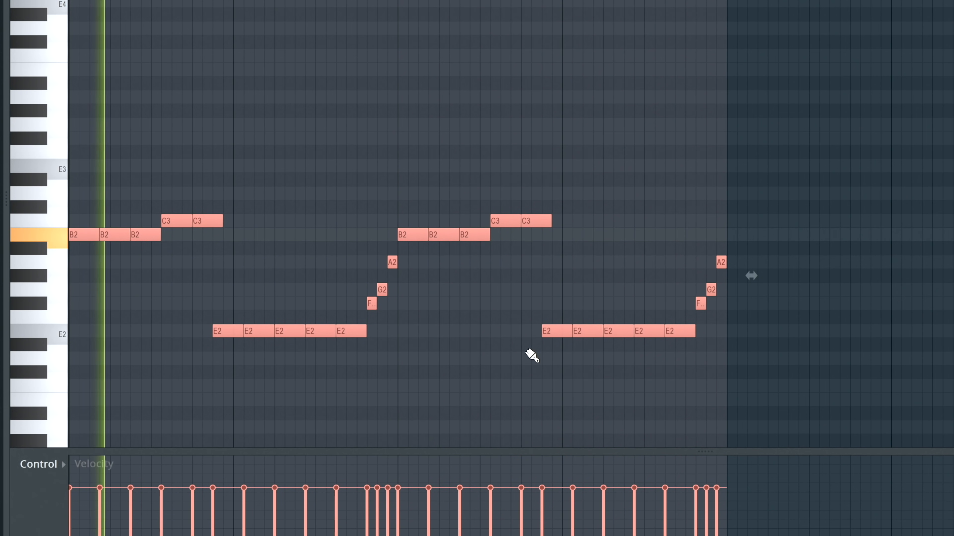
pyautogui.click(496, 267)
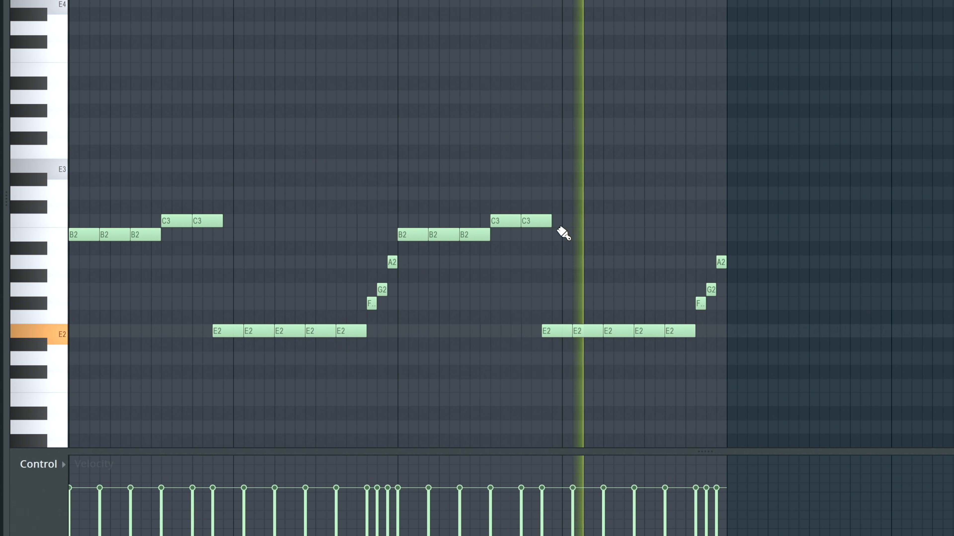
pyautogui.press('space')
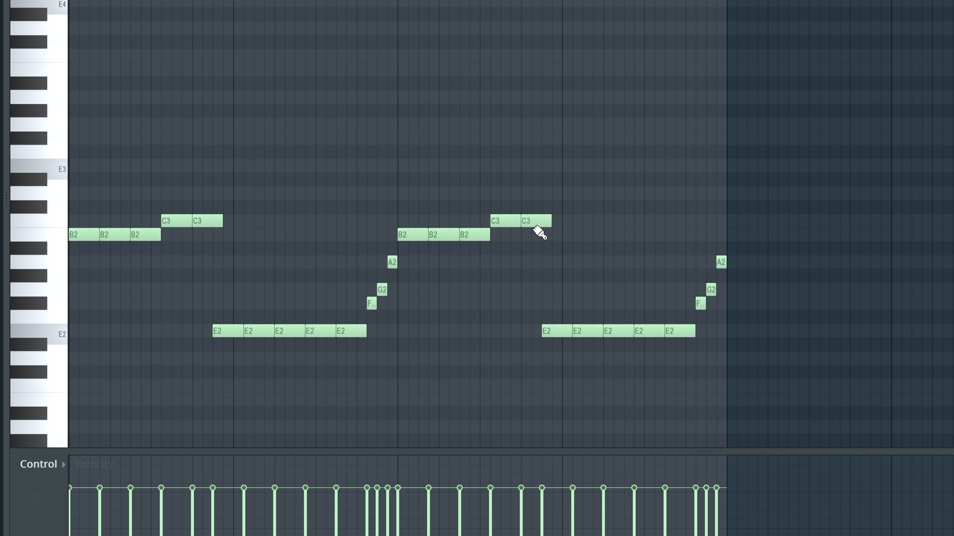
# - Raise the last C3 note in bar 3 by one octave and play the pattern
pyautogui.scroll(2, 537, 215)
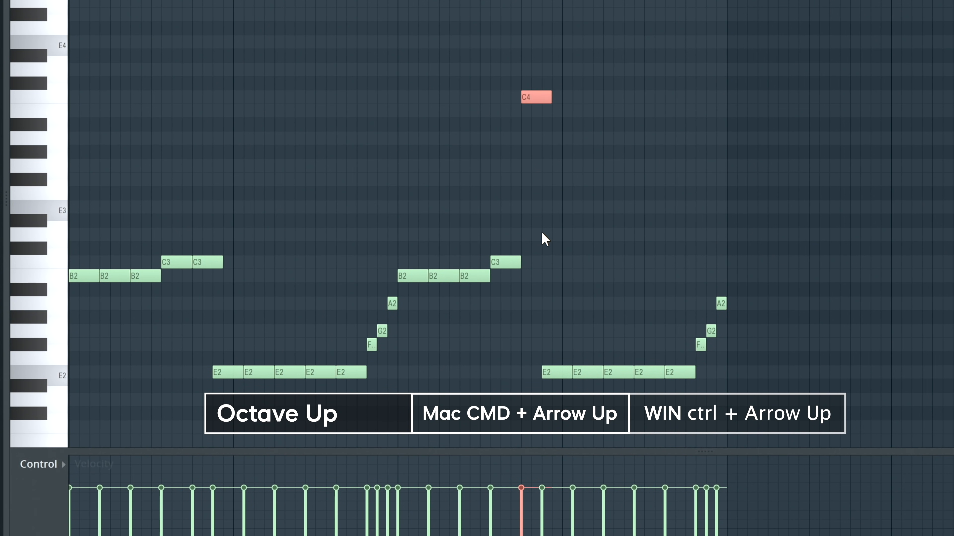
pyautogui.press('space')
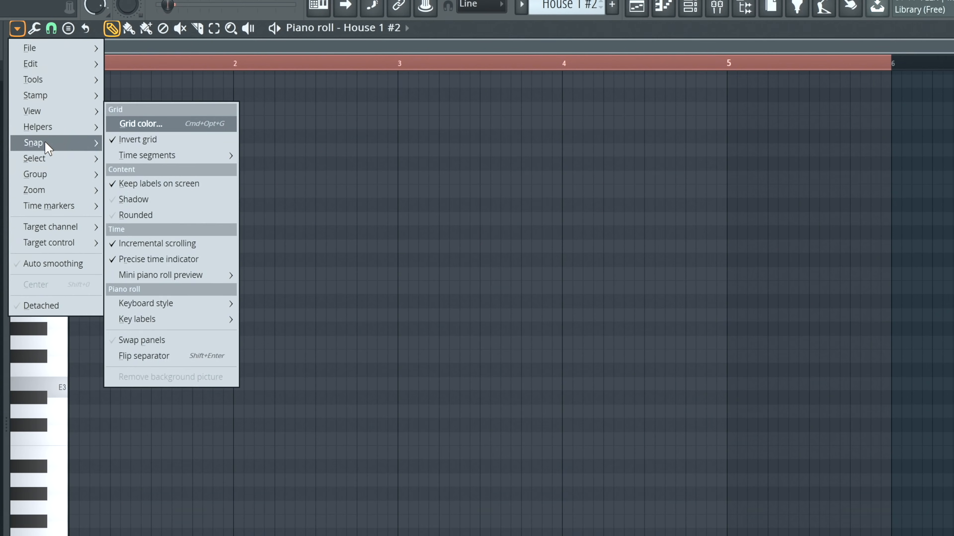
# - Set the root note of the scale highlighting to A for the House 1 #2 piano roll
pyautogui.moveTo(49, 129)
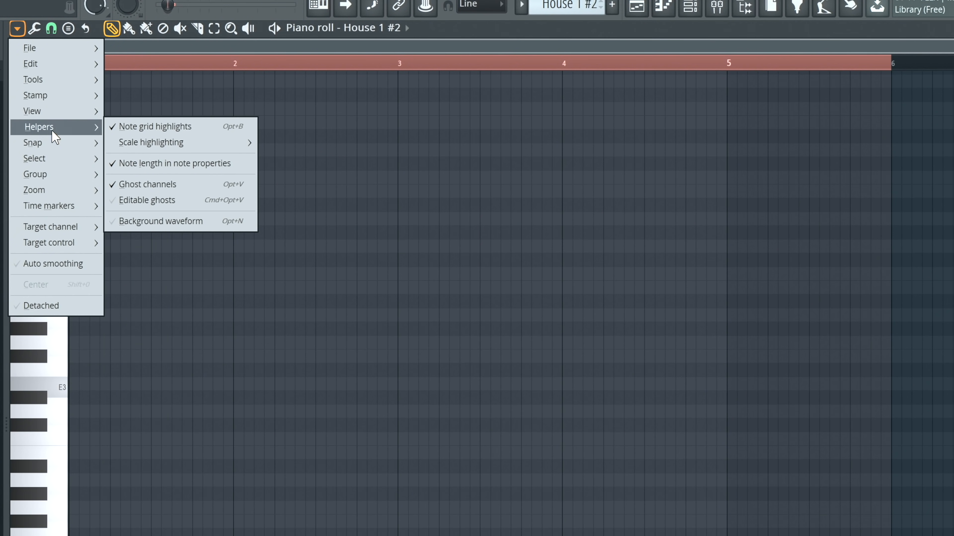
pyautogui.moveTo(147, 144)
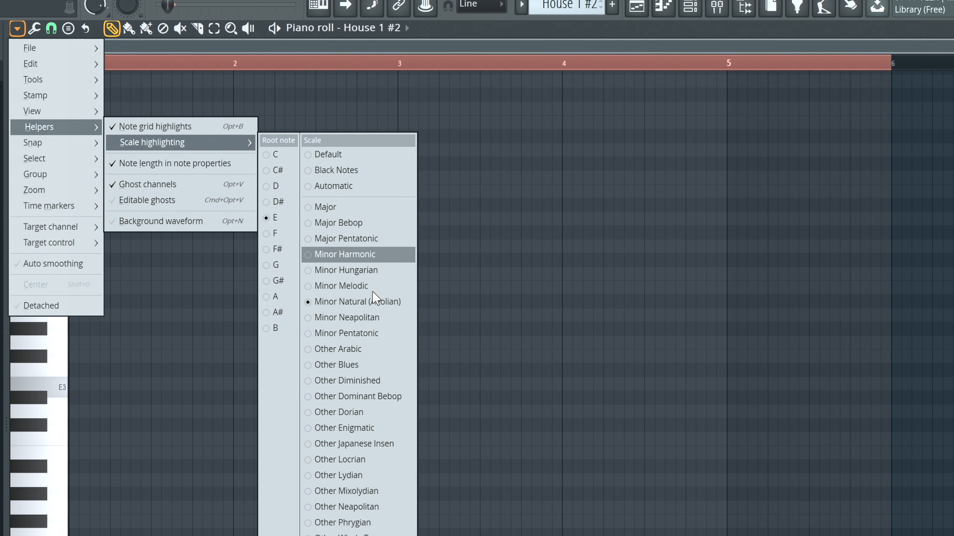
pyautogui.click(270, 296)
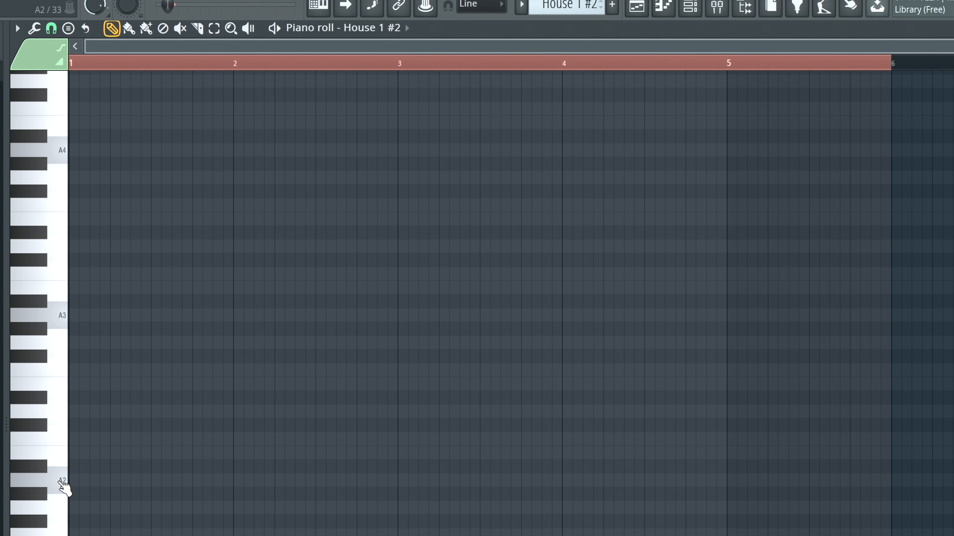
# - Stack the A natural minor scale at the start of bar 1 with notes A2, B2, C3, D3, E3, F3, G3 and A3
pyautogui.click(75, 482)
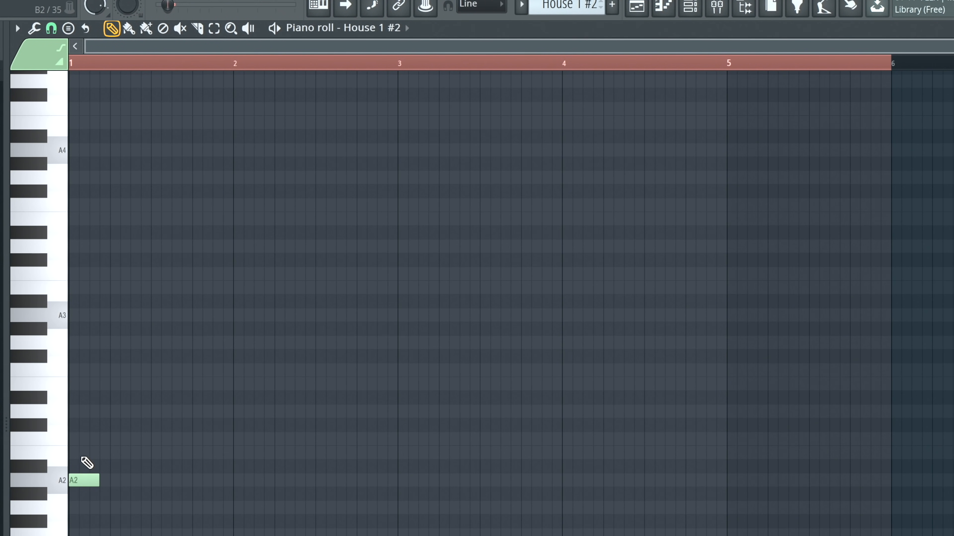
pyautogui.click(75, 453)
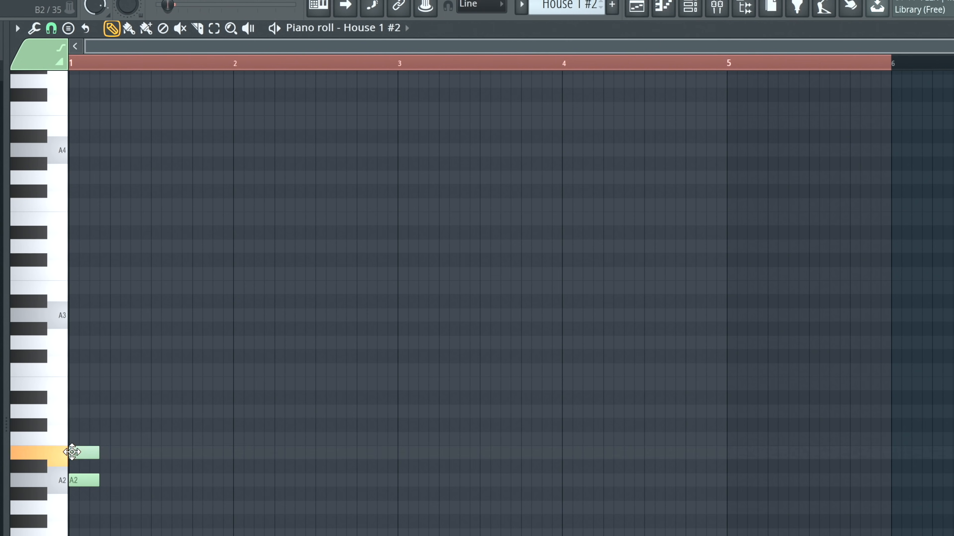
pyautogui.click(74, 438)
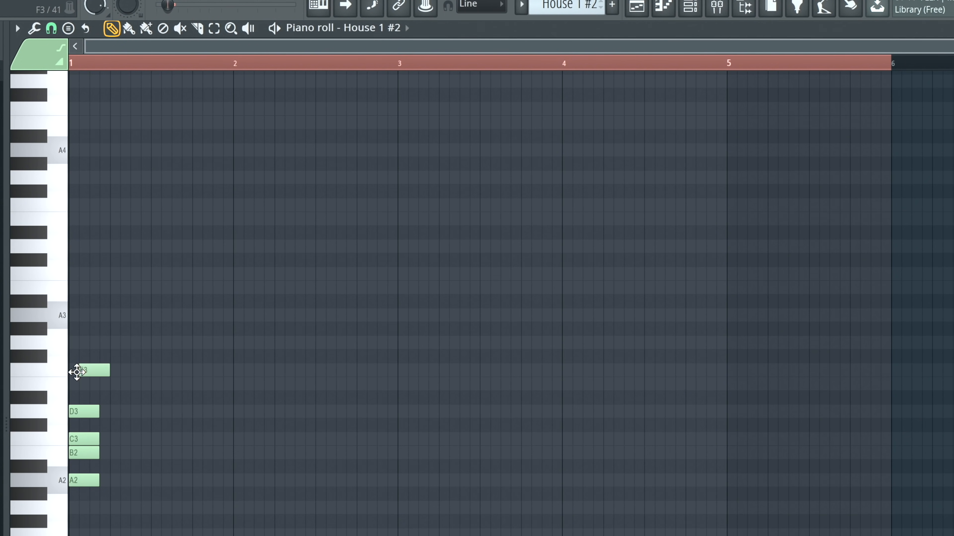
pyautogui.moveTo(77, 372)
pyautogui.mouseDown()
pyautogui.moveTo(78, 387)
pyautogui.moveTo(81, 342)
pyautogui.mouseUp()
pyautogui.click(84, 341)
pyautogui.click(81, 315)
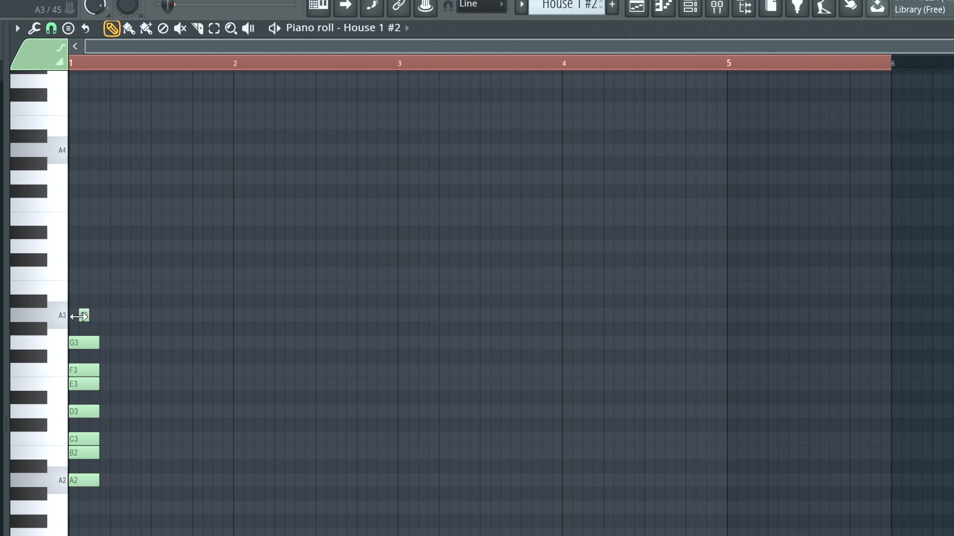
pyautogui.moveTo(102, 319); pyautogui.dragTo(92, 319)
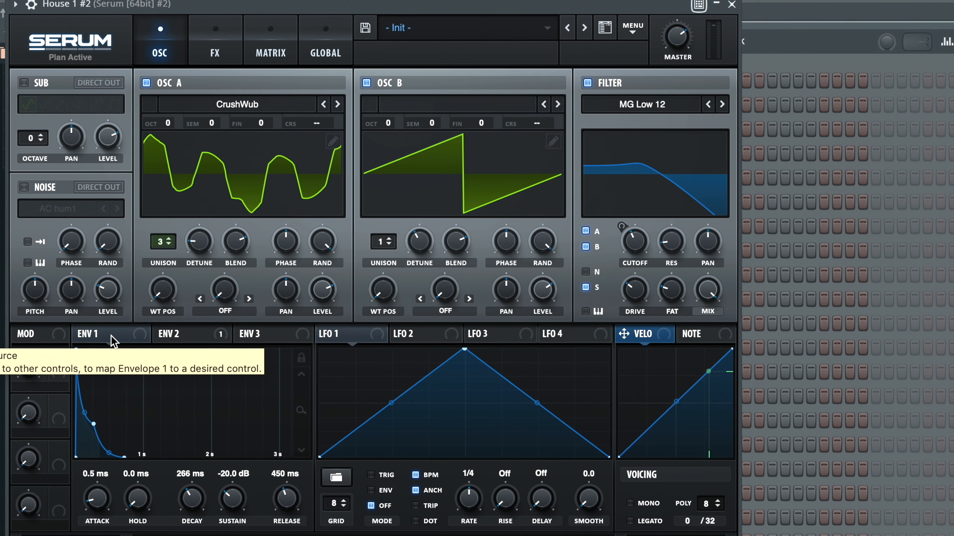
# - Look through Serum's envelopes 1 to 3, return to envelope 2 and switch off the filter
pyautogui.click(128, 334)
pyautogui.click(187, 335)
pyautogui.click(251, 334)
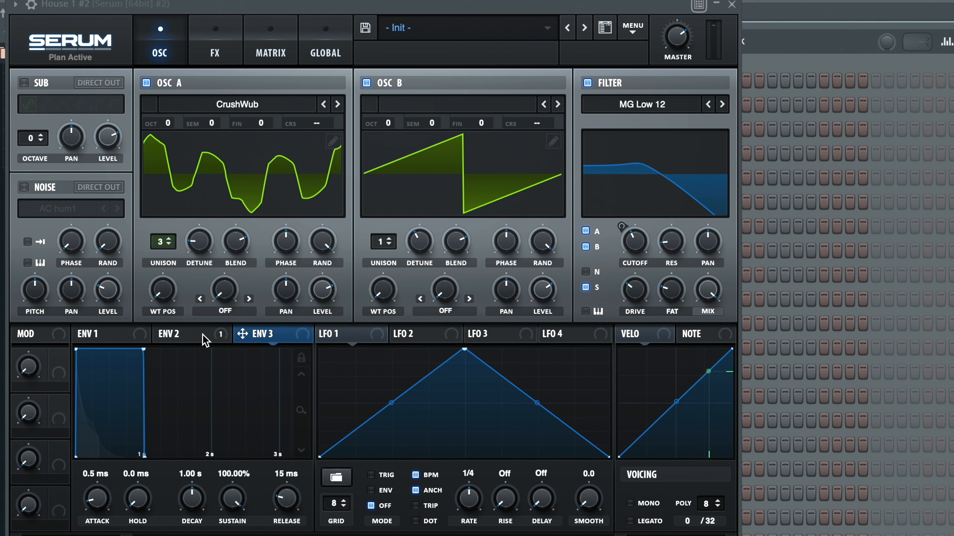
pyautogui.click(203, 338)
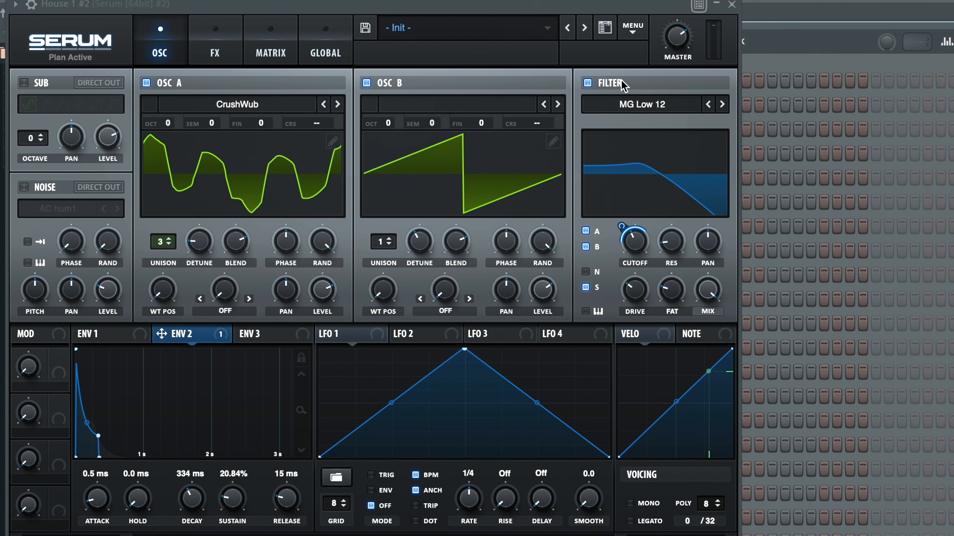
pyautogui.click(598, 85)
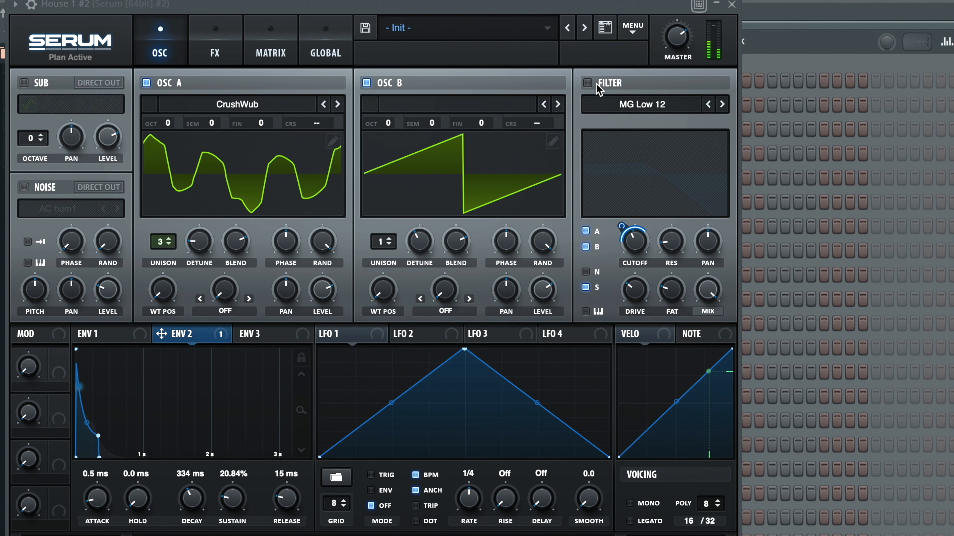
# - Switch Serum's filter back on and audition the A2 and C3 keys in the House 1 #2 piano roll
pyautogui.click(599, 90)
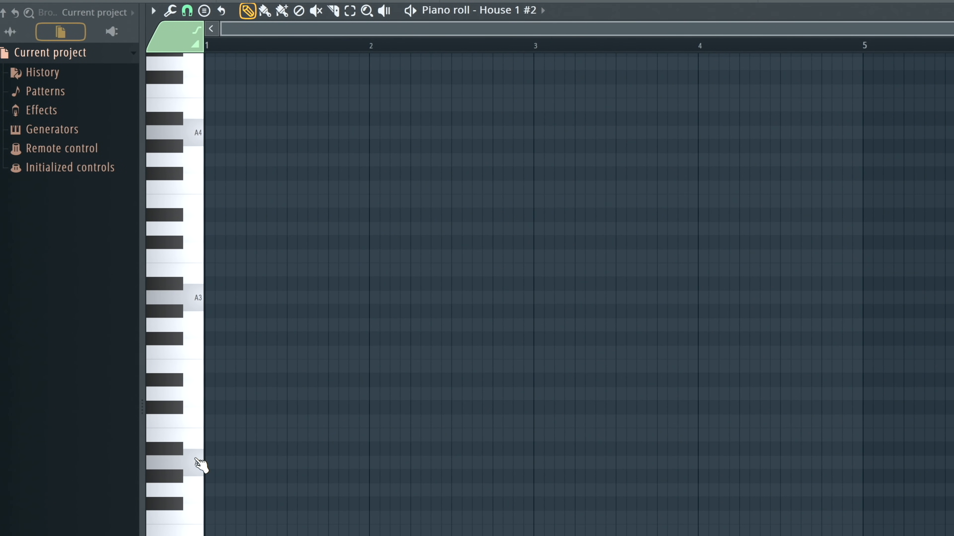
pyautogui.click(201, 466)
pyautogui.click(199, 421)
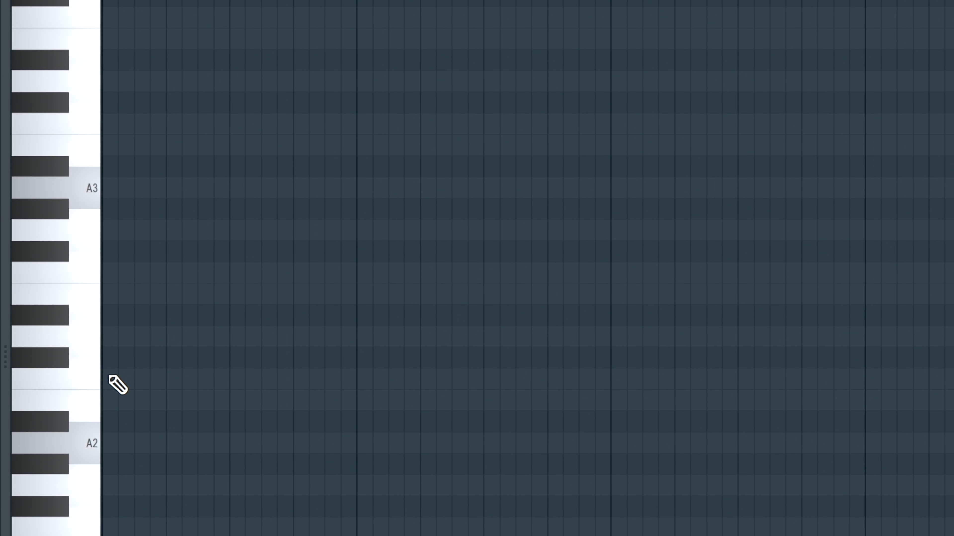
# - Place a one-beat C3 at the start of bar 1 followed by a half-beat B2, playing them back
pyautogui.click(109, 375)
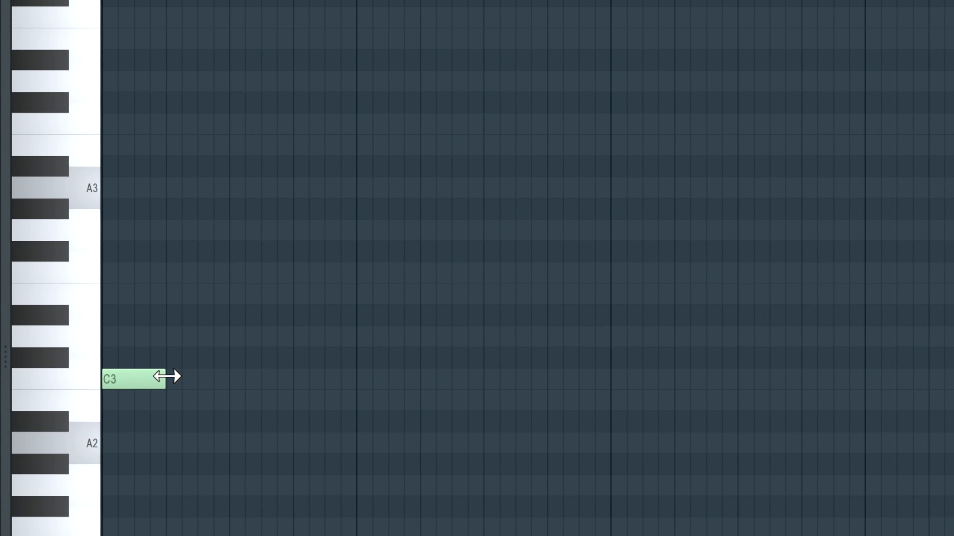
pyautogui.press('space')
pyautogui.press('space')
pyautogui.moveTo(227, 399); pyautogui.dragTo(192, 398)
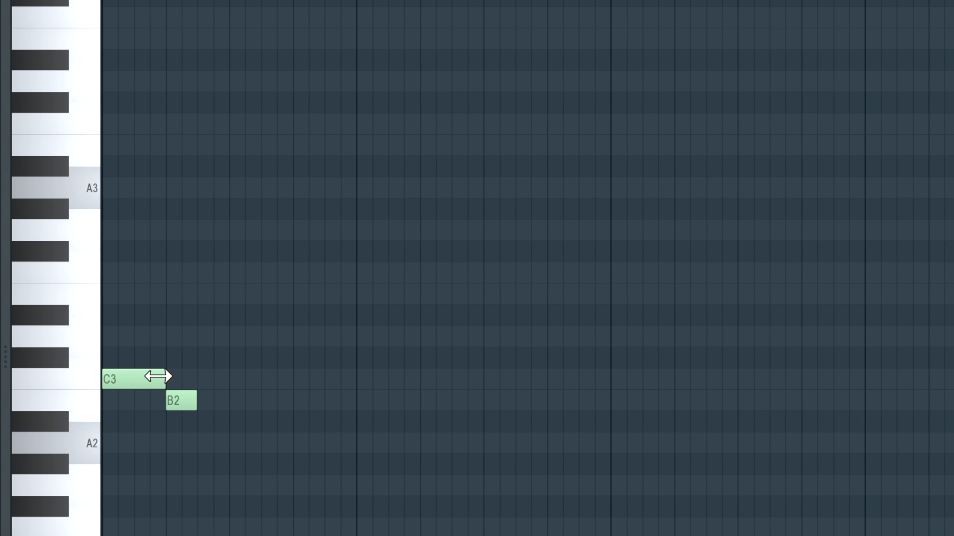
pyautogui.press('space')
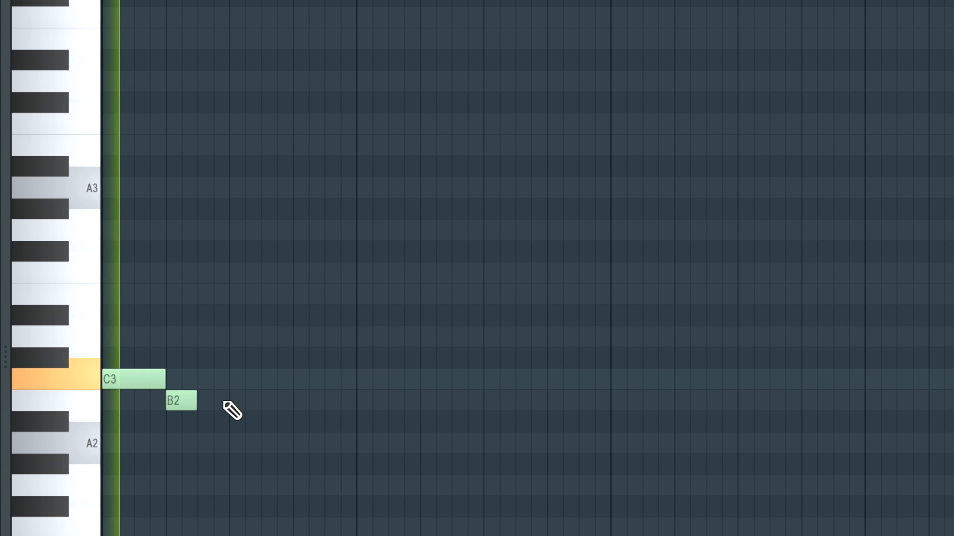
pyautogui.press('space')
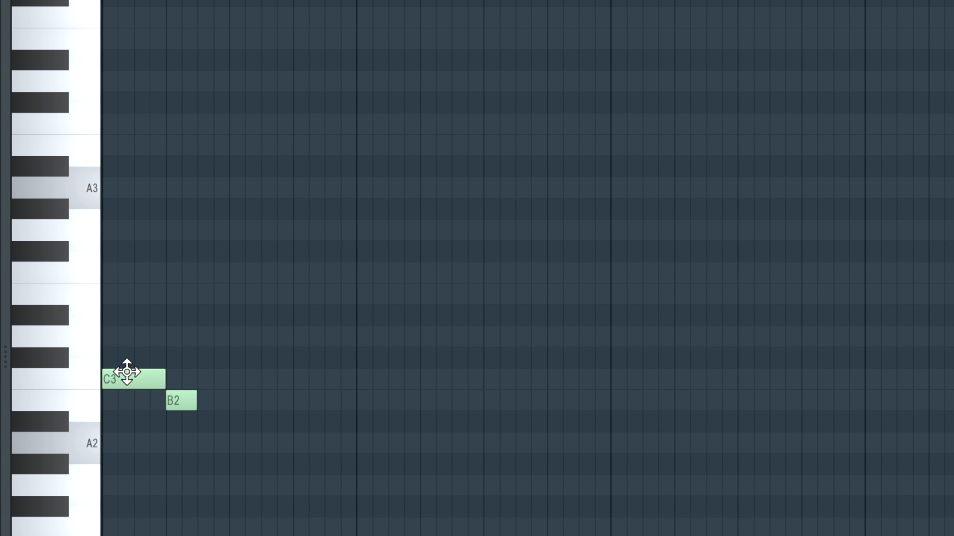
# - Add a half-beat E3 directly after the B2 and a one-step A2 under its second half, and play the pattern
pyautogui.click(198, 295)
pyautogui.moveTo(206, 297)
pyautogui.mouseDown()
pyautogui.moveTo(204, 271)
pyautogui.moveTo(204, 300)
pyautogui.mouseUp()
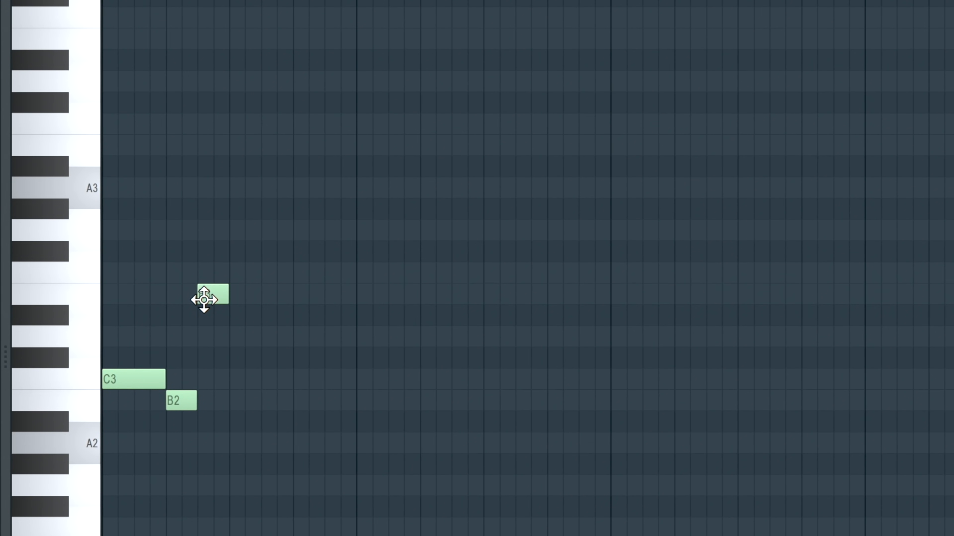
pyautogui.click(228, 443)
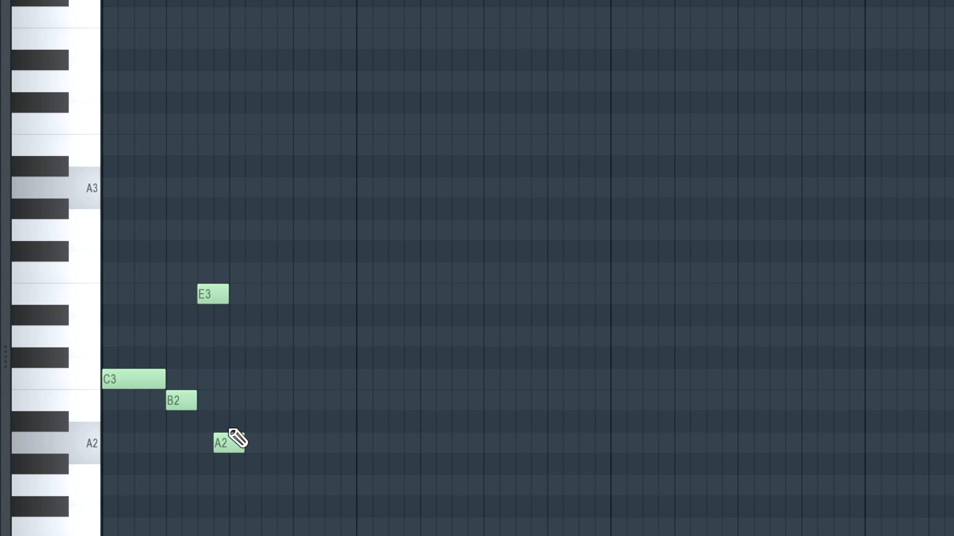
pyautogui.press('space')
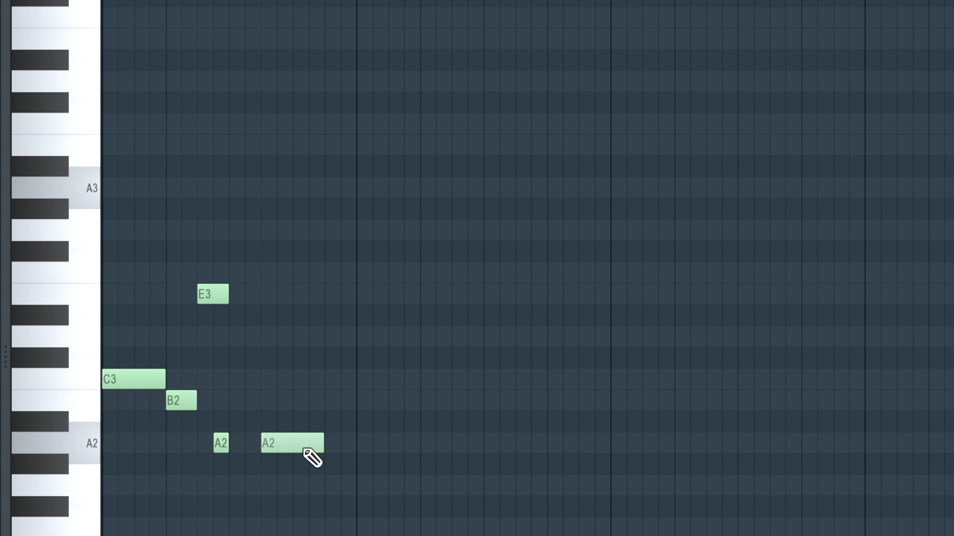
# - Add a second A2 in bar 1 on step 12, make it two steps long and play the pattern
pyautogui.moveTo(274, 442); pyautogui.dragTo(313, 447)
pyautogui.press('space')
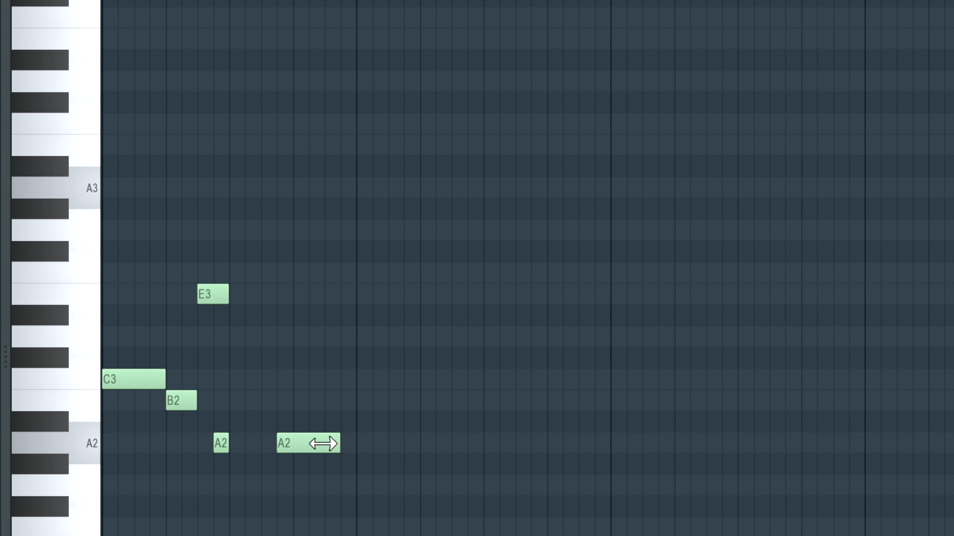
pyautogui.press('space')
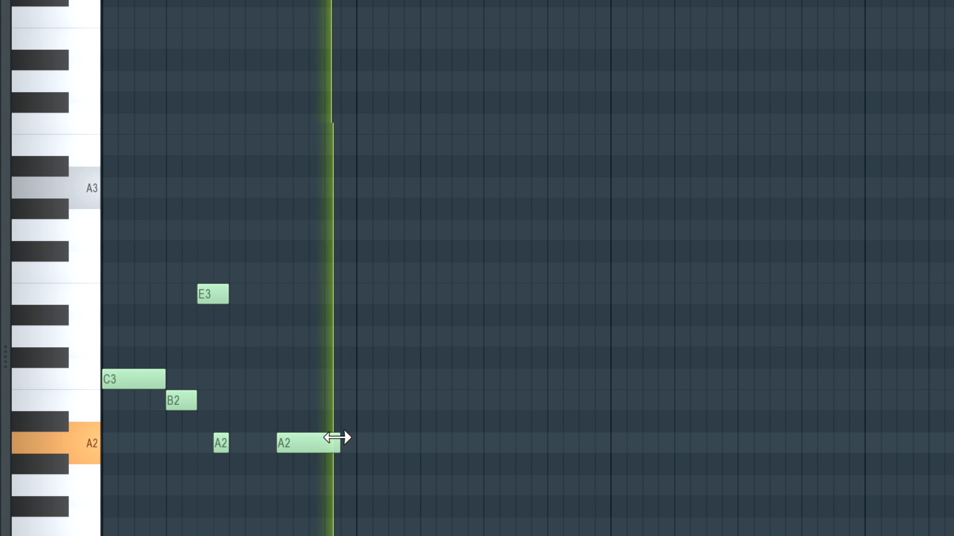
pyautogui.press('space')
pyautogui.moveTo(340, 441); pyautogui.dragTo(307, 441)
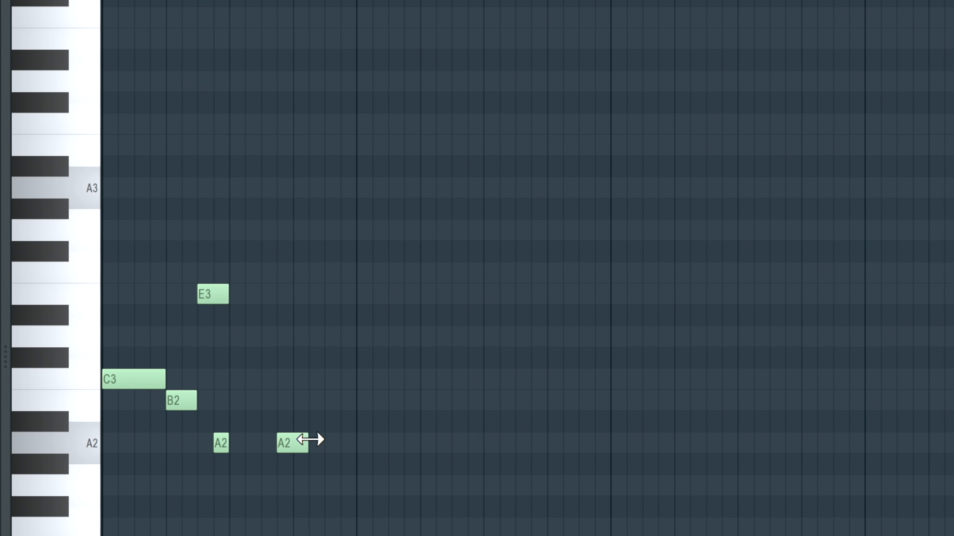
# - Add a half-beat B2 at the end of bar 1 and a one-beat C3 at the start of bar 2, with playback
pyautogui.click(312, 400)
pyautogui.moveTo(323, 400)
pyautogui.mouseDown()
pyautogui.moveTo(302, 400)
pyautogui.moveTo(332, 399)
pyautogui.mouseUp()
pyautogui.press('space')
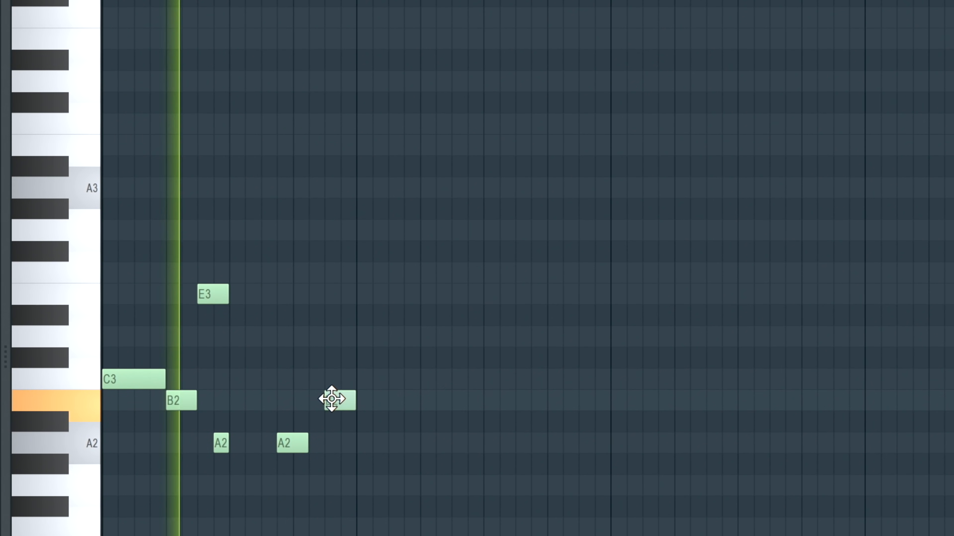
pyautogui.press('space')
pyautogui.click(358, 378)
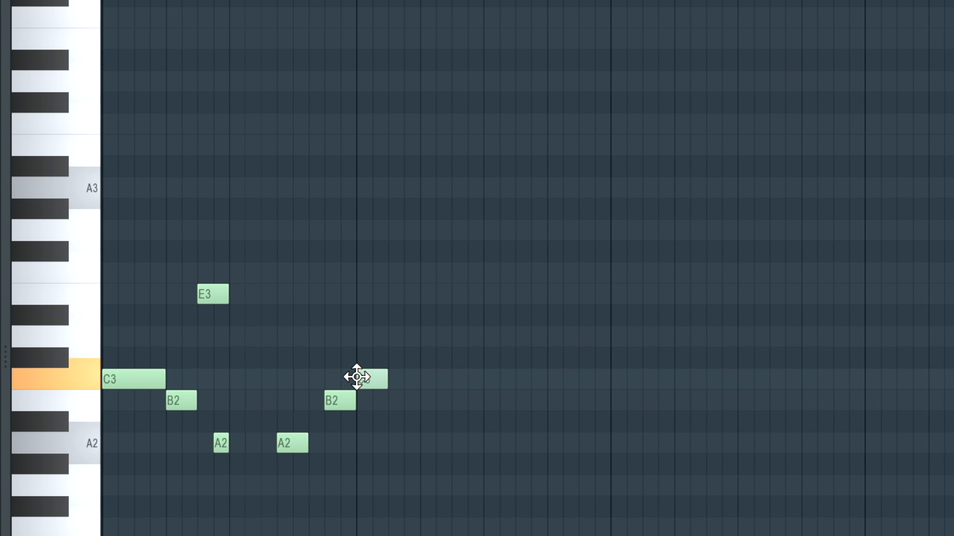
pyautogui.press('space')
pyautogui.moveTo(390, 379); pyautogui.dragTo(422, 383)
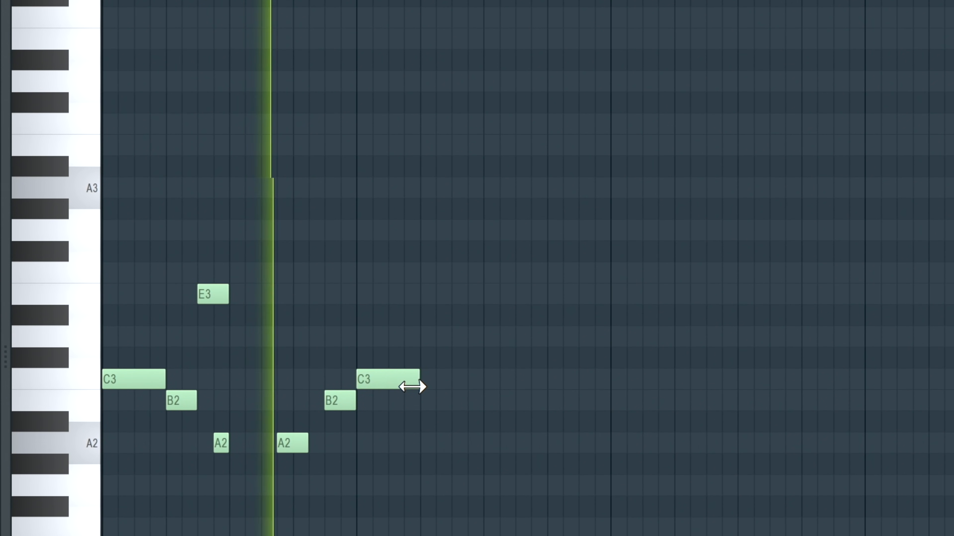
pyautogui.press('space')
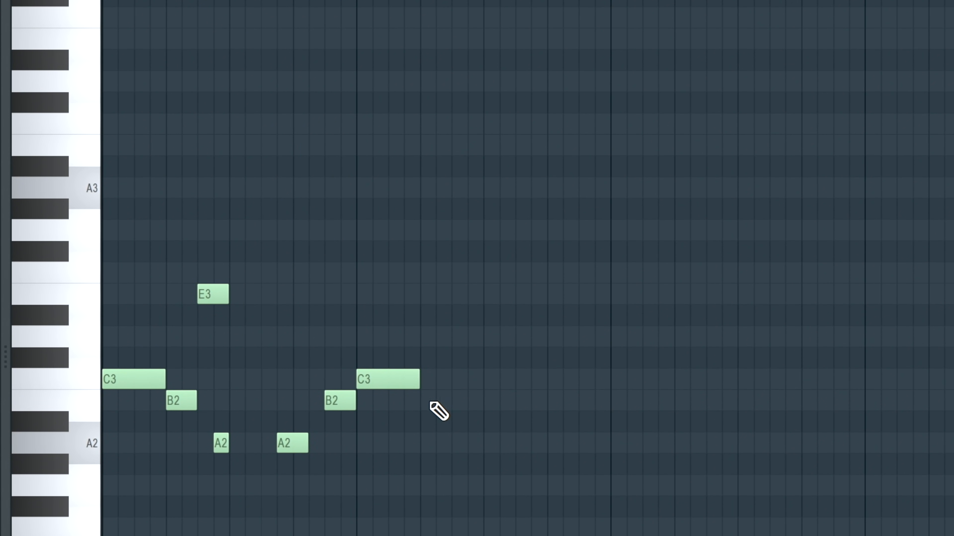
# - Continue bar 2 with a half-beat B2, a one-step E3 and a one-step A2, and play the pattern
pyautogui.click(422, 401)
pyautogui.moveTo(481, 401); pyautogui.dragTo(442, 405)
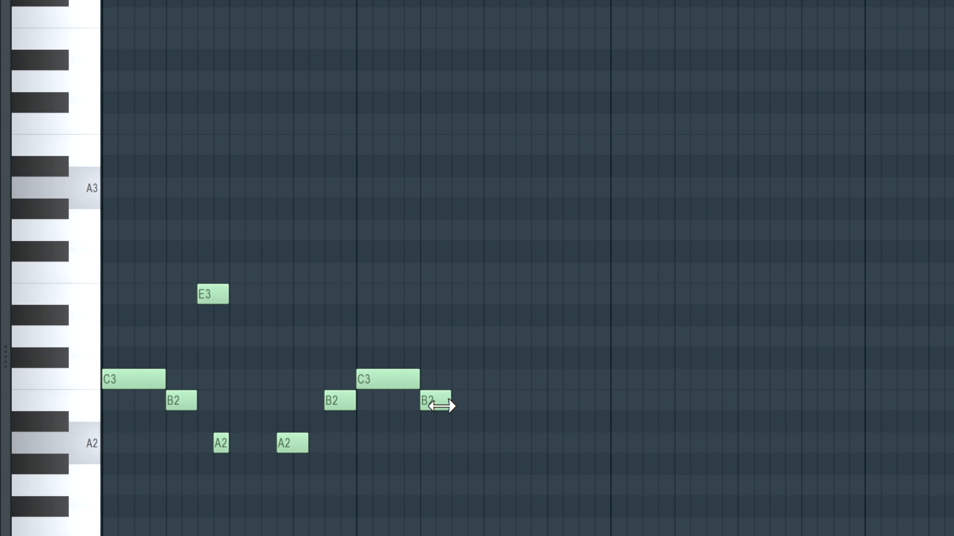
pyautogui.click(465, 294)
pyautogui.moveTo(467, 294); pyautogui.dragTo(484, 294)
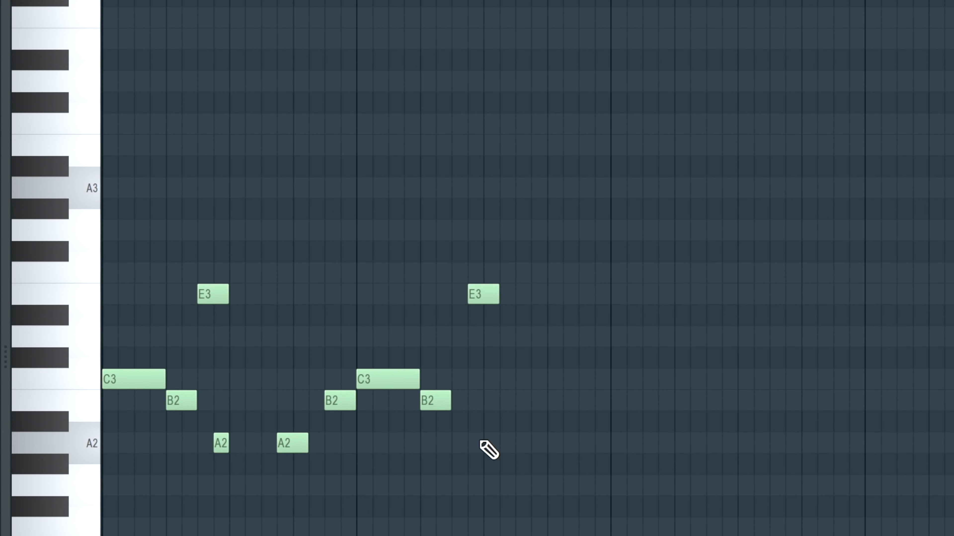
pyautogui.click(485, 444)
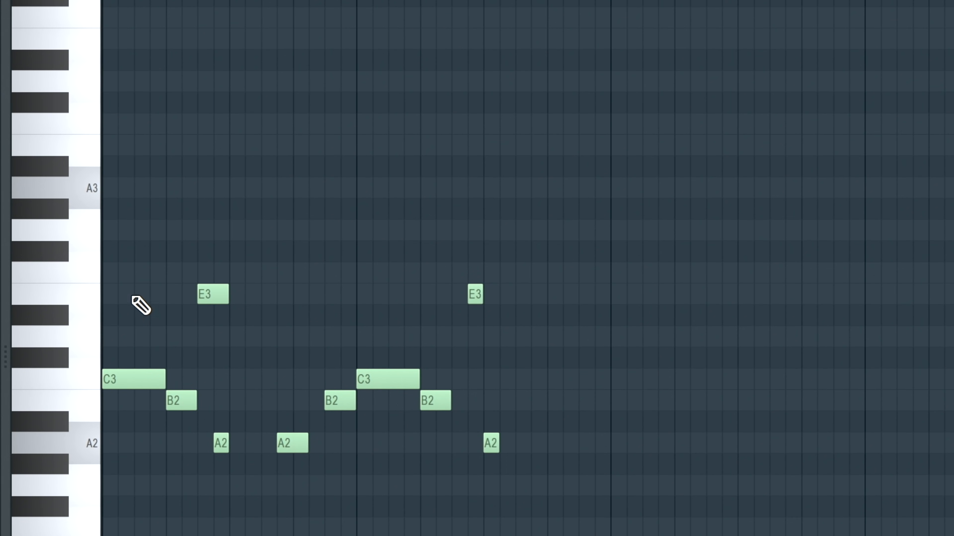
pyautogui.press('space')
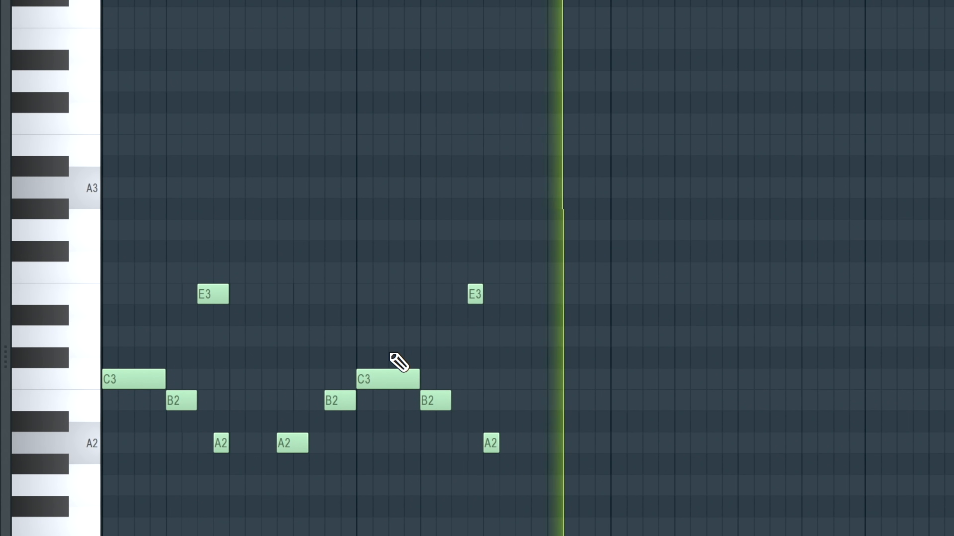
pyautogui.press('space')
# - Move the E3 and A2 in bar 2 one step earlier and play the pattern
pyautogui.moveTo(474, 297); pyautogui.dragTo(458, 296)
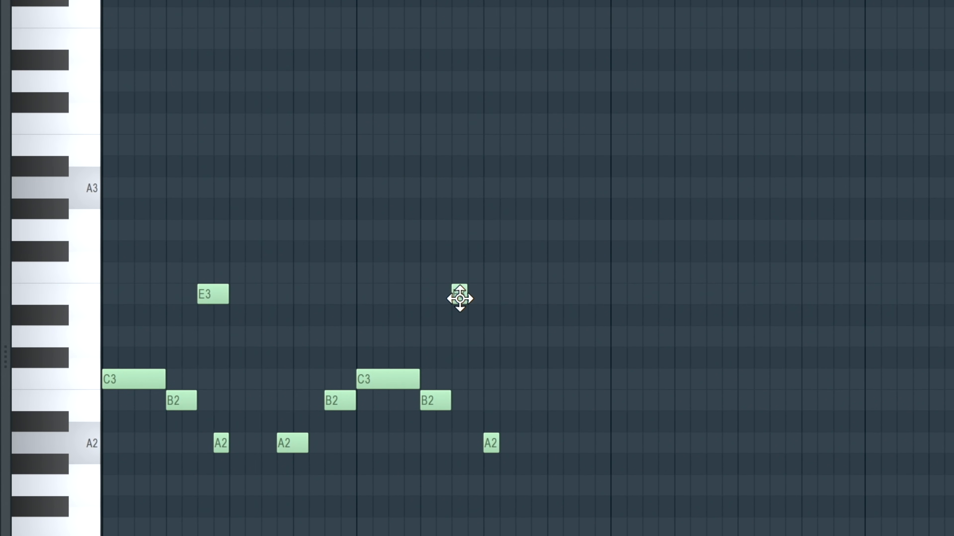
pyautogui.click(484, 447)
pyautogui.moveTo(484, 447); pyautogui.dragTo(471, 446)
pyautogui.press('space')
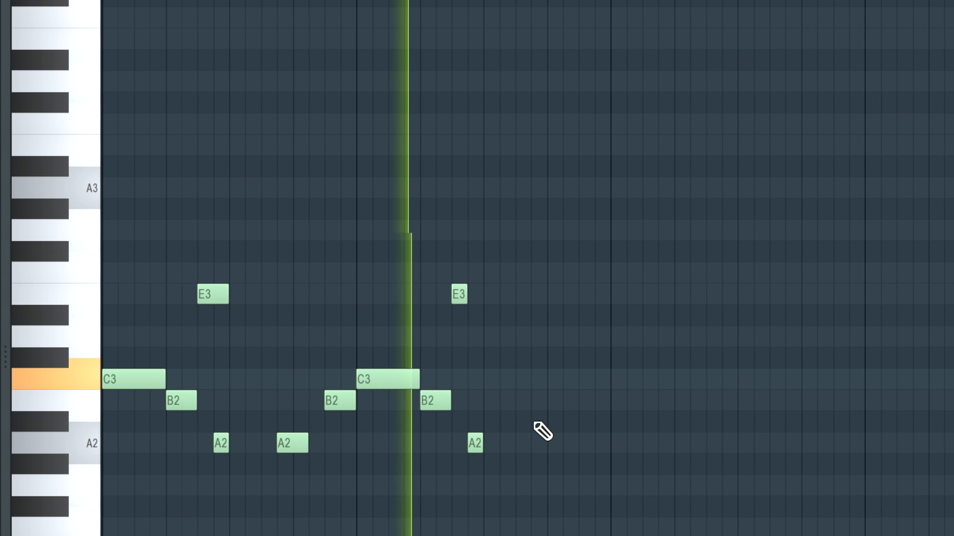
pyautogui.press('space')
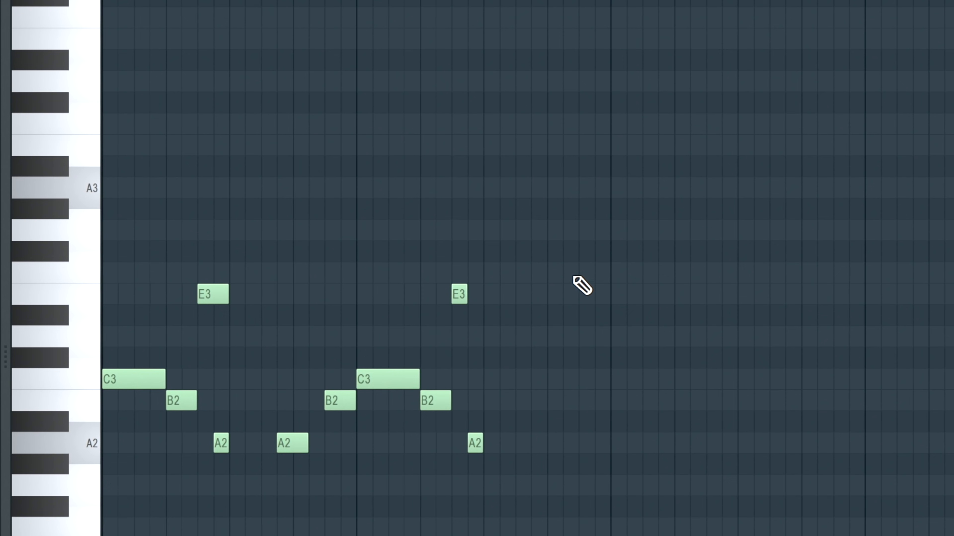
# - Copy all notes of bars 1 and 2 into bars 3 and 4 and play the pattern
pyautogui.press('e')
pyautogui.moveTo(609, 222)
pyautogui.mouseDown()
pyautogui.moveTo(298, 465)
pyautogui.moveTo(104, 535)
pyautogui.mouseUp()
pyautogui.moveTo(131, 378)
pyautogui.keyDown('shift'); pyautogui.mouseDown()
pyautogui.moveTo(878, 379)
pyautogui.moveTo(641, 382)
pyautogui.mouseUp(); pyautogui.keyUp('shift')
pyautogui.press('space')
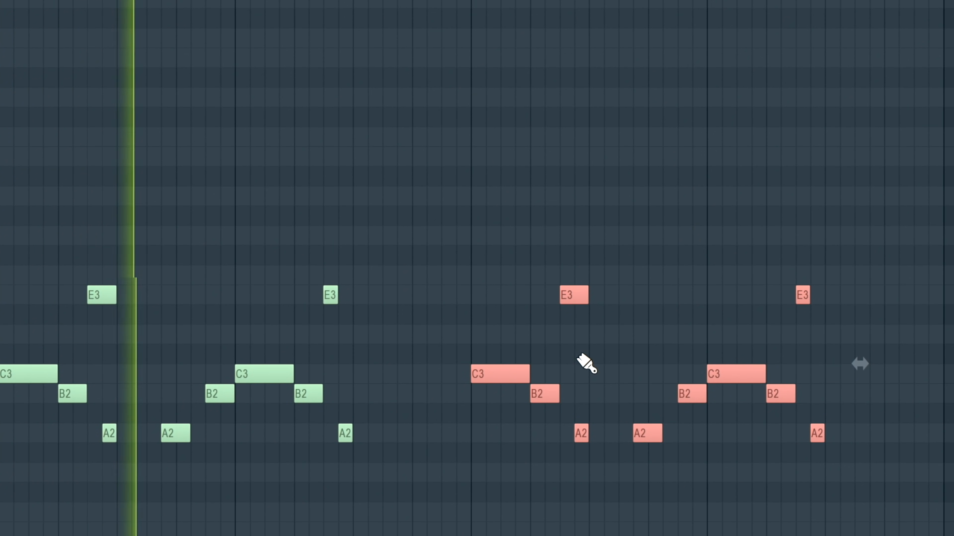
# - Add a descending run of one-step notes A3, G3, E3 and D3 on the last beat of bar 4
pyautogui.click(900, 313)
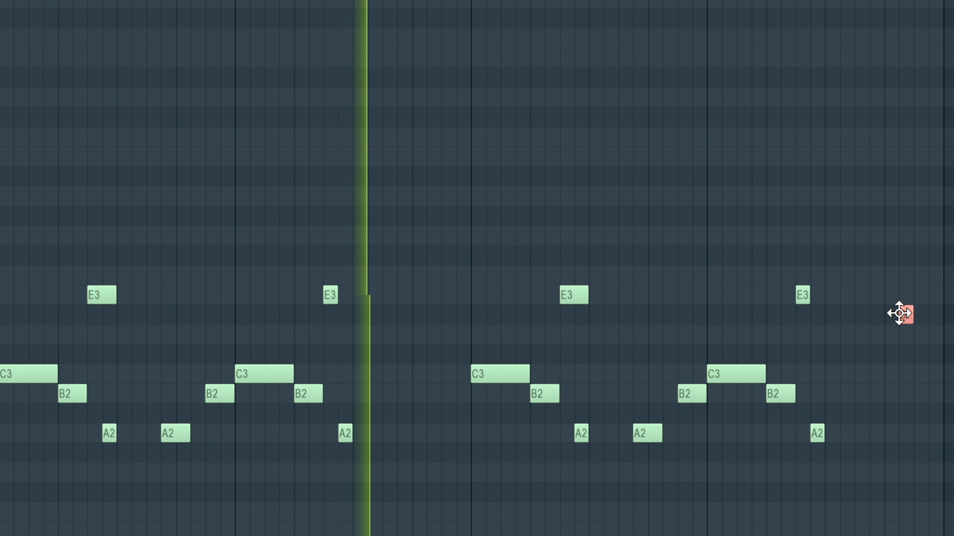
pyautogui.moveTo(903, 314); pyautogui.dragTo(889, 341)
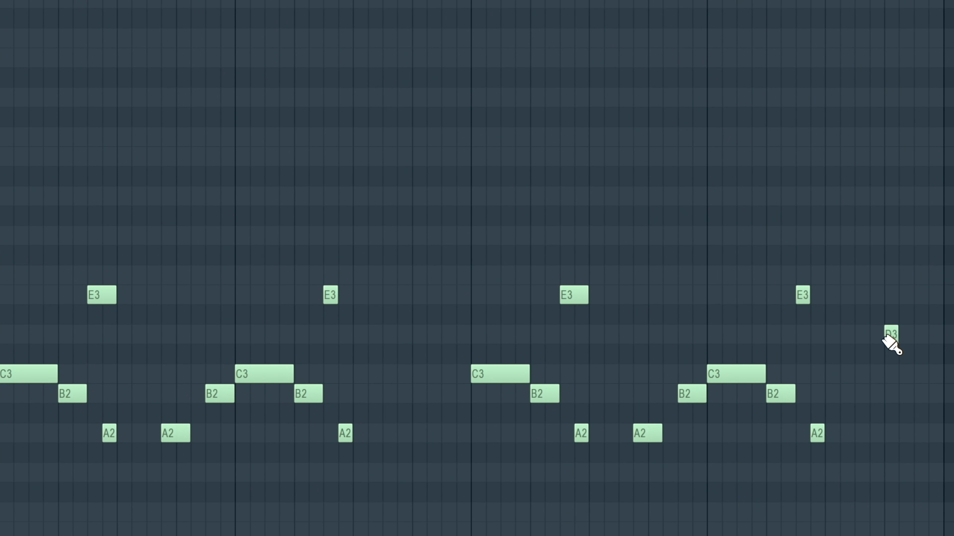
pyautogui.moveTo(891, 220); pyautogui.dragTo(891, 193)
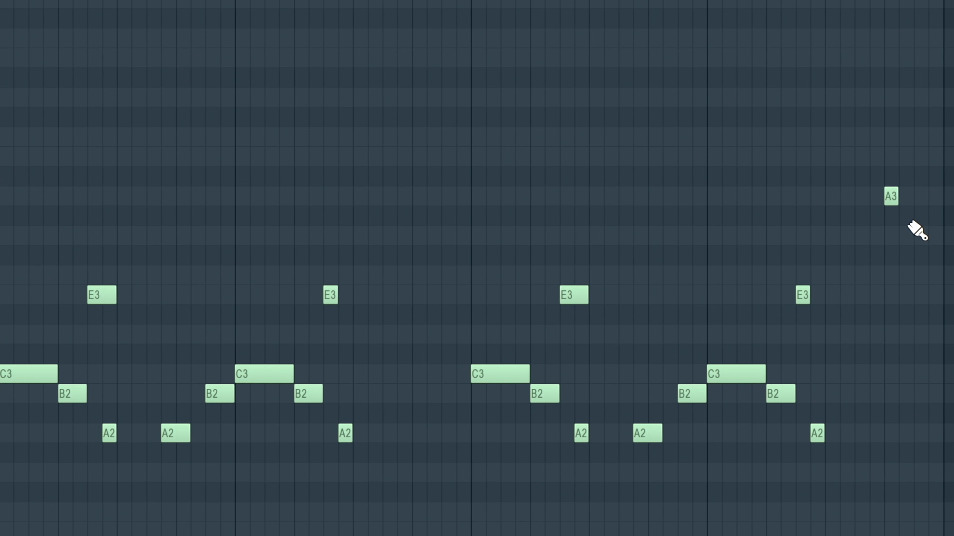
pyautogui.click(920, 294)
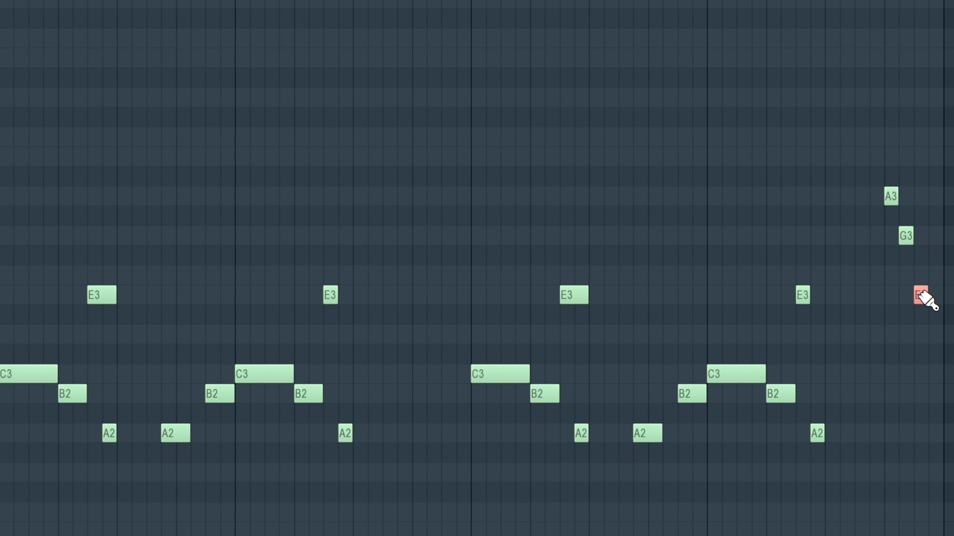
pyautogui.click(934, 335)
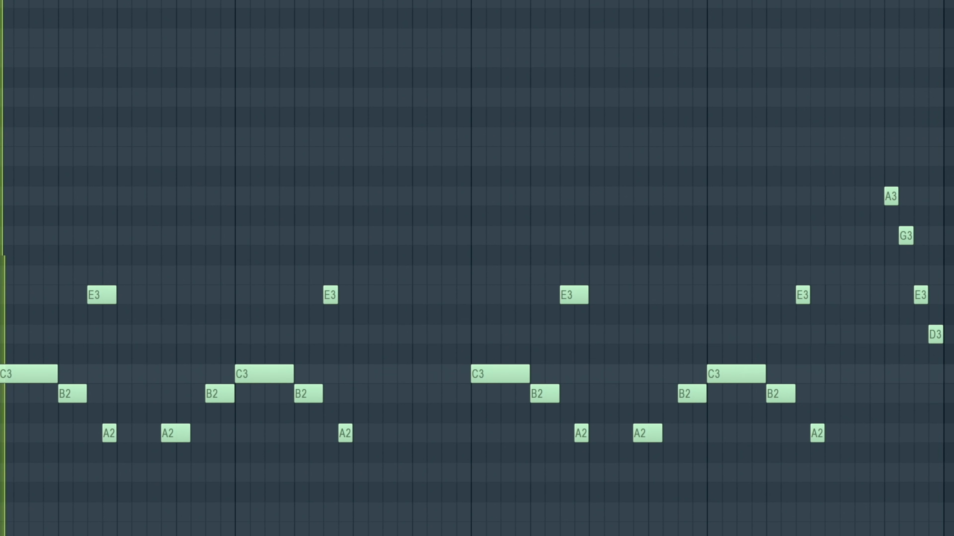
# - Delete G3 from the closing run, move its E3 one step earlier and lower its A3 to G3
pyautogui.rightClick(921, 295)
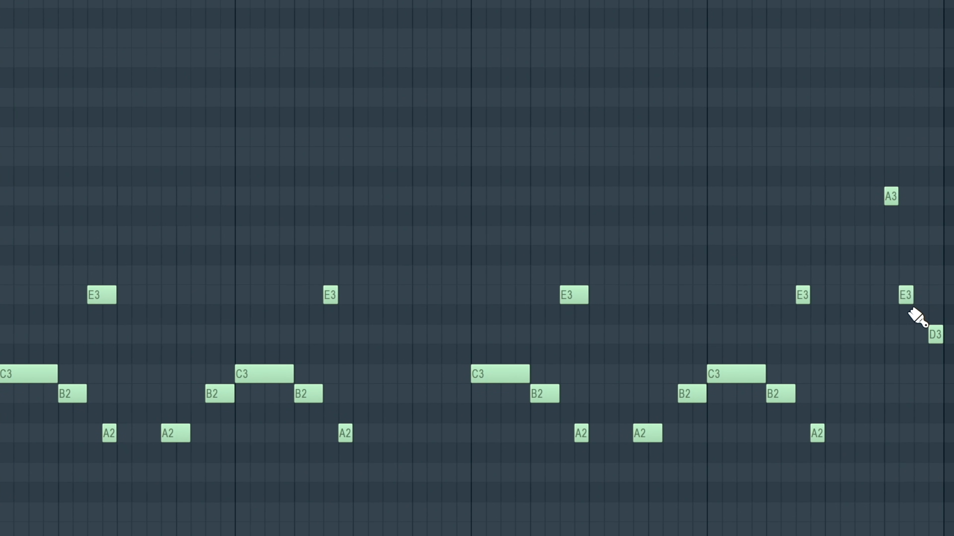
pyautogui.moveTo(889, 204); pyautogui.dragTo(890, 245)
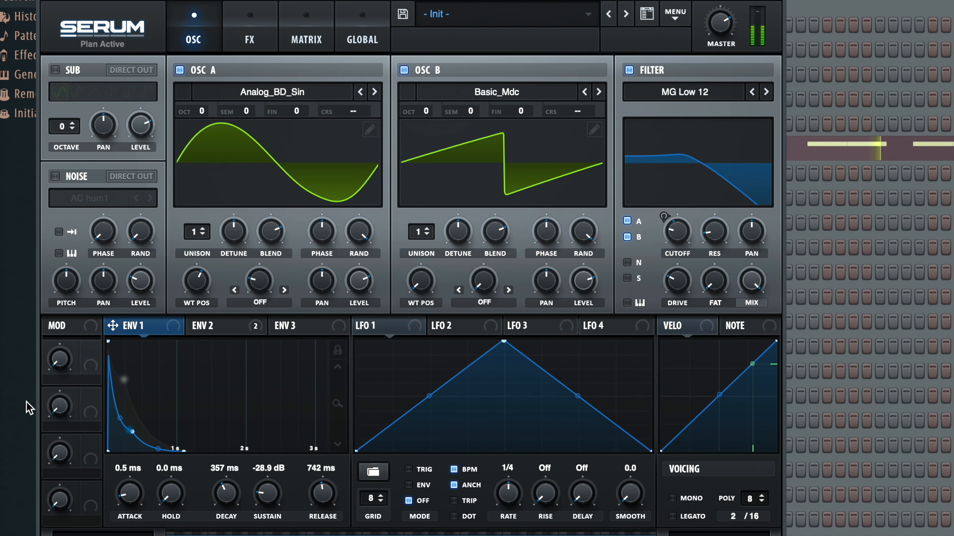
# - Examine envelope 2 and the effects of the Analog_BD_Sin Serum bass, toggling the distortion off and on again
pyautogui.click(224, 326)
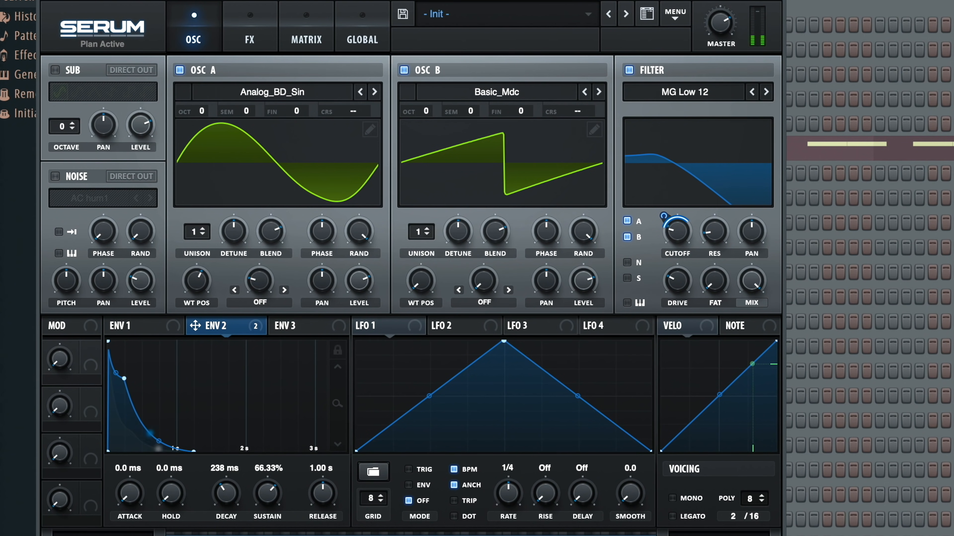
pyautogui.click(254, 30)
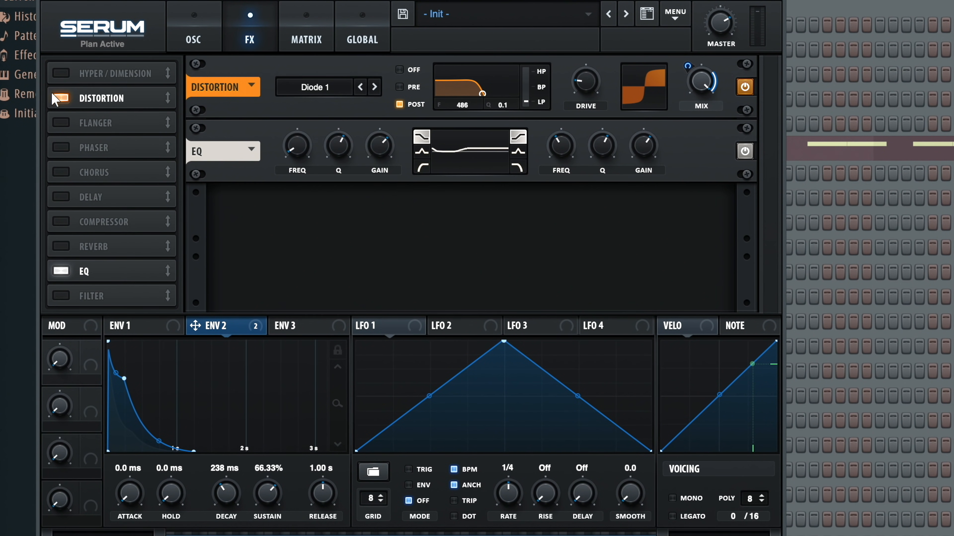
pyautogui.click(61, 98)
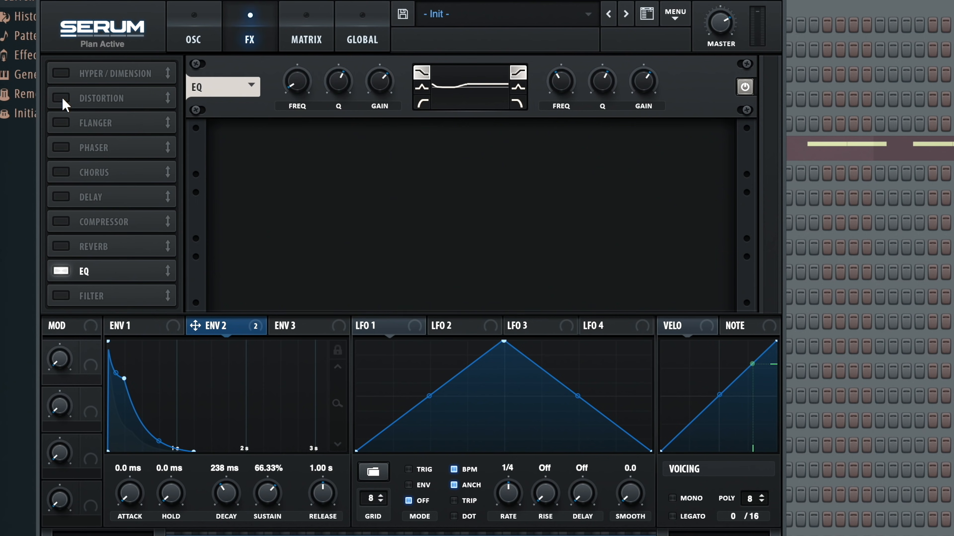
pyautogui.click(62, 99)
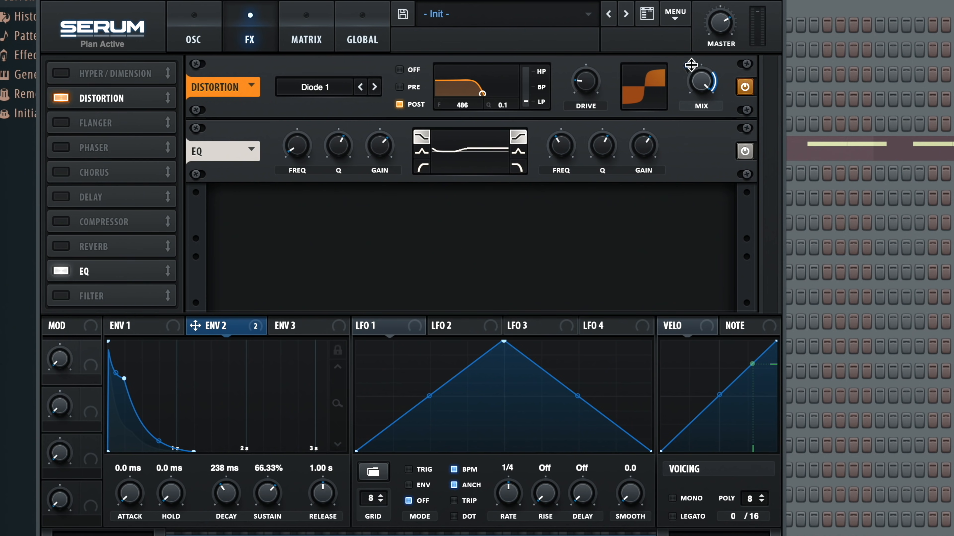
# - Examine the bass's distortion mix and return to its oscillator settings
pyautogui.moveTo(690, 67)
pyautogui.mouseDown()
pyautogui.moveTo(679, 122)
pyautogui.moveTo(724, 6)
pyautogui.moveTo(695, 79)
pyautogui.moveTo(690, 73)
pyautogui.mouseUp()
pyautogui.click(193, 37)
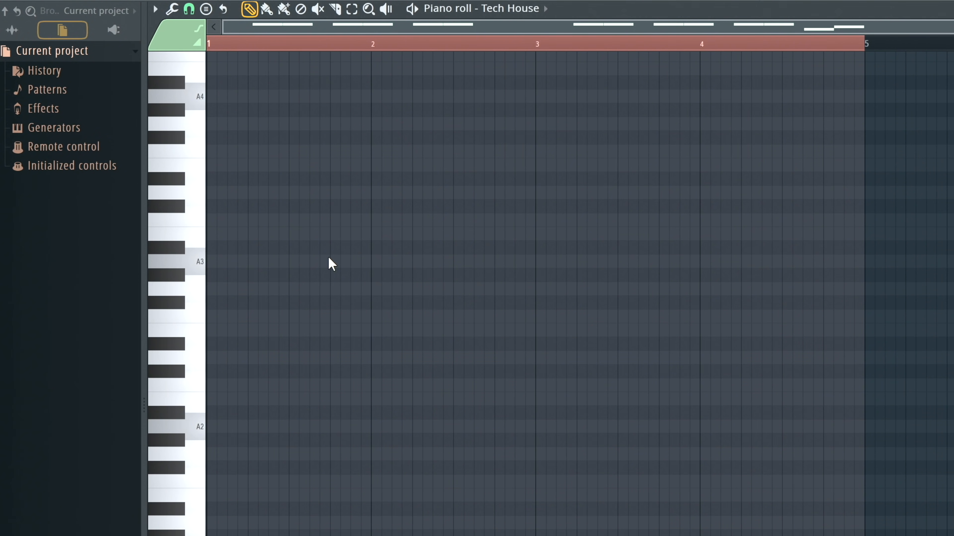
# - Set the scale highlighting root note to G, with the Minor Natural (Aeolian) scale, in the Tech House piano roll
pyautogui.click(158, 13)
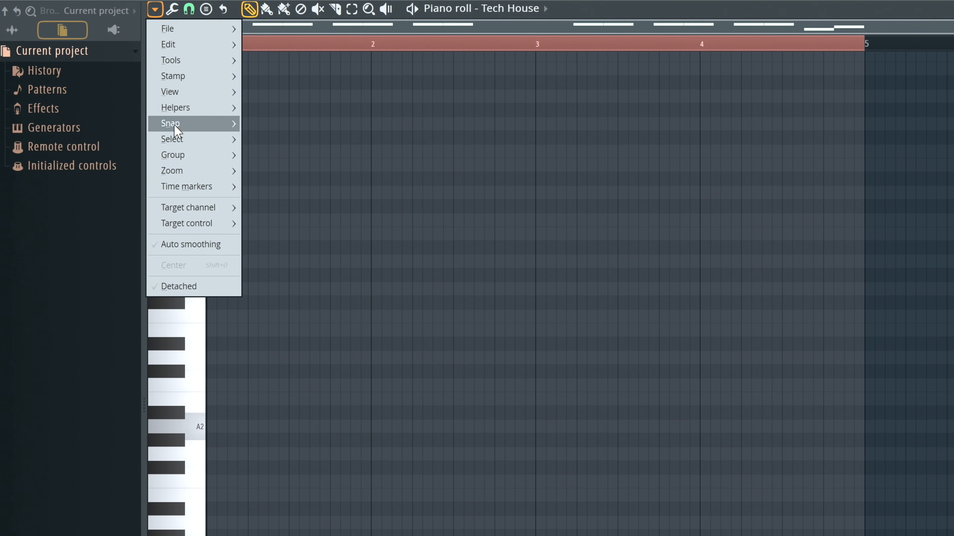
pyautogui.moveTo(172, 124)
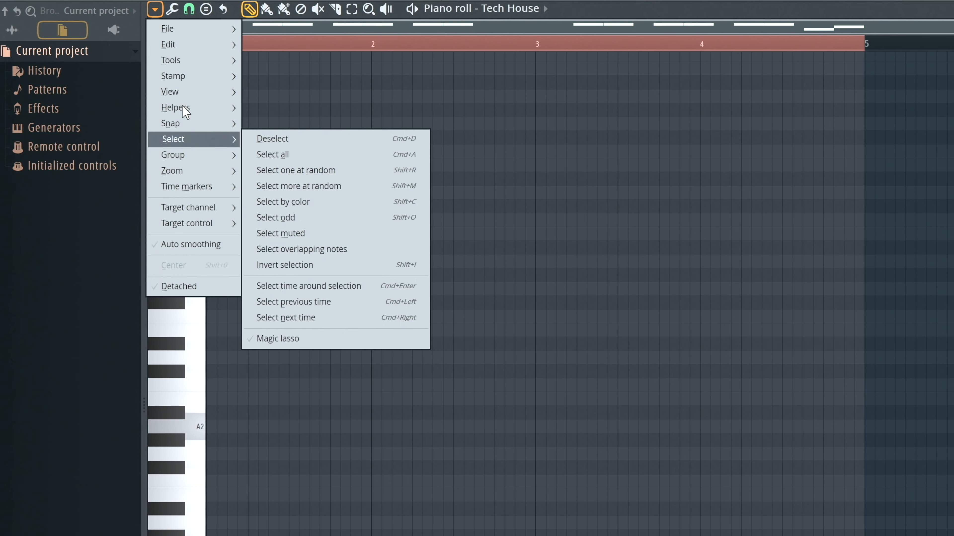
pyautogui.moveTo(192, 47)
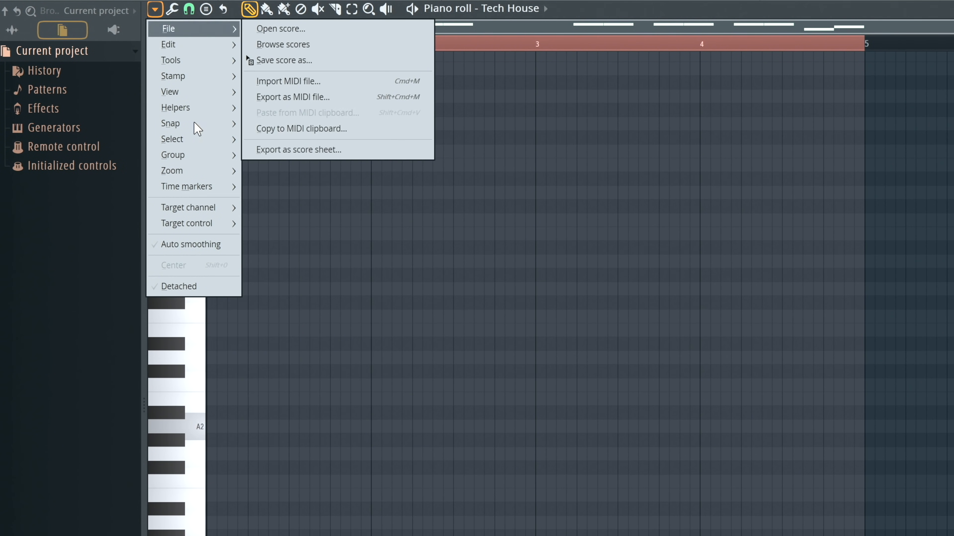
pyautogui.moveTo(196, 109)
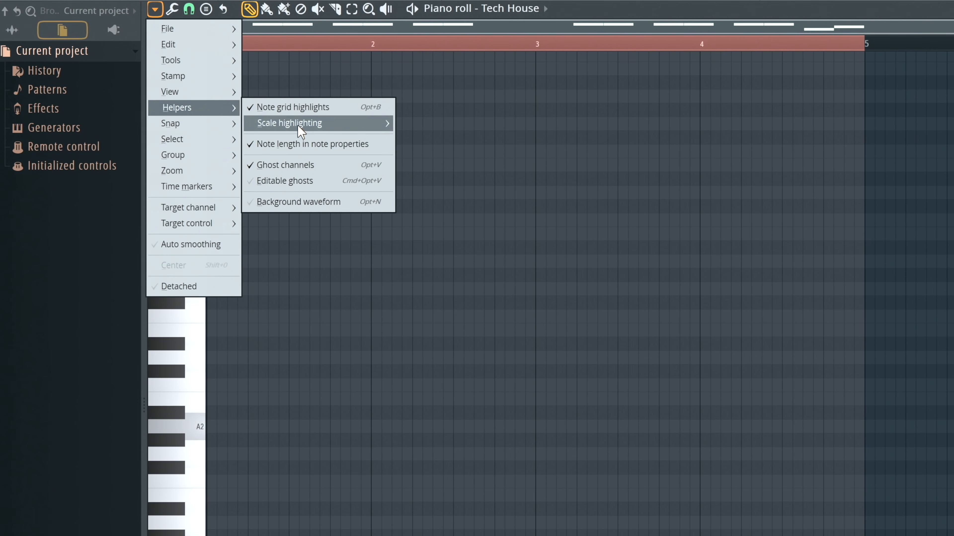
pyautogui.moveTo(298, 126)
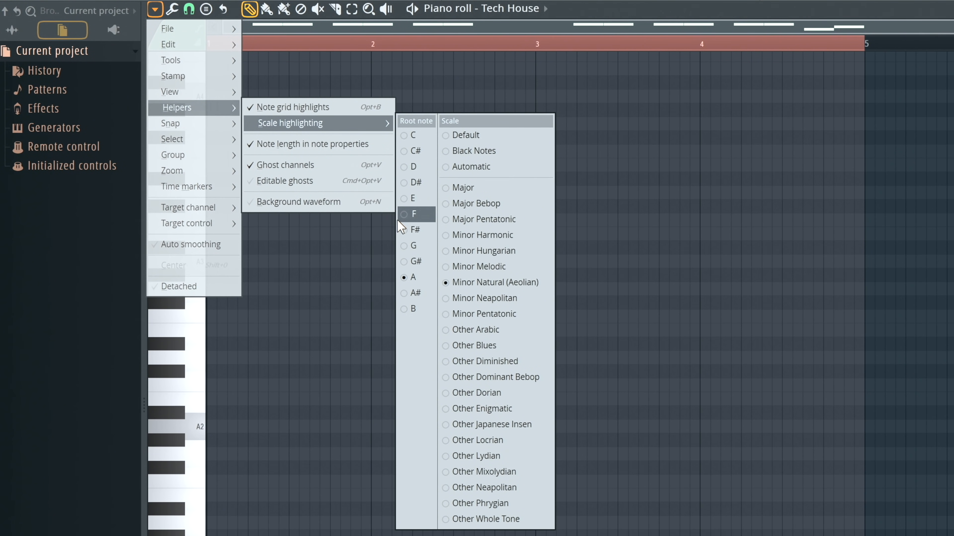
pyautogui.click(402, 245)
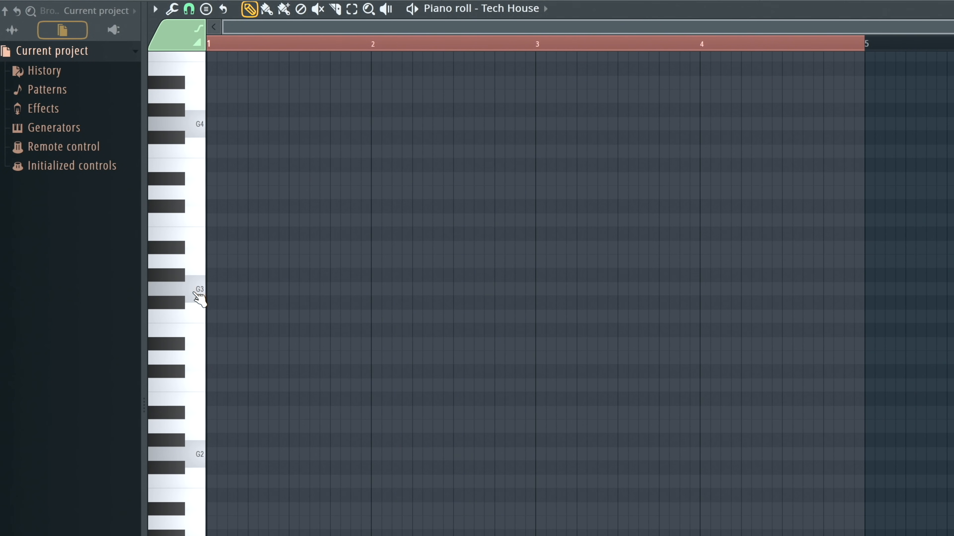
# - Try three-step G2 notes on the first two beats of bar 1, play them and delete both
pyautogui.click(200, 450)
pyautogui.click(211, 454)
pyautogui.moveTo(225, 456); pyautogui.dragTo(236, 462)
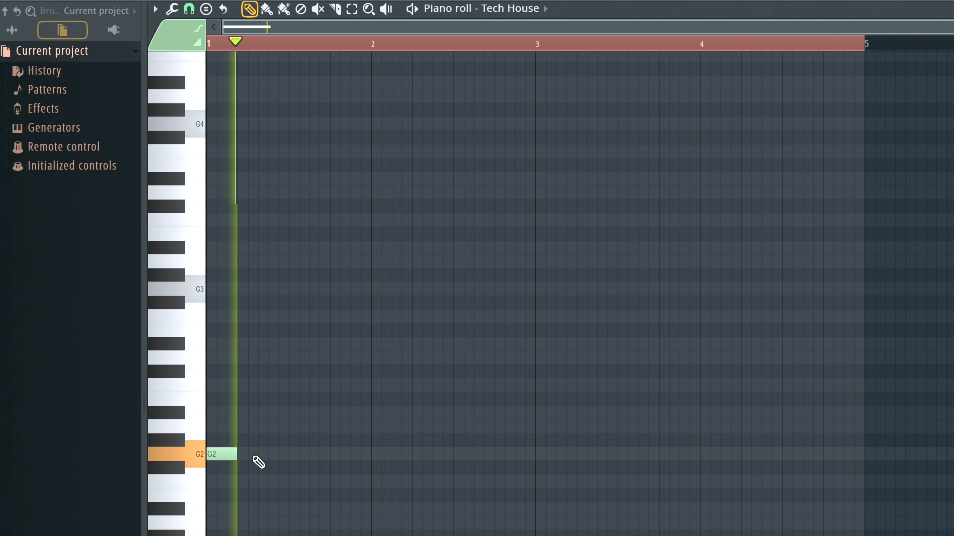
pyautogui.click(248, 454)
pyautogui.press('space')
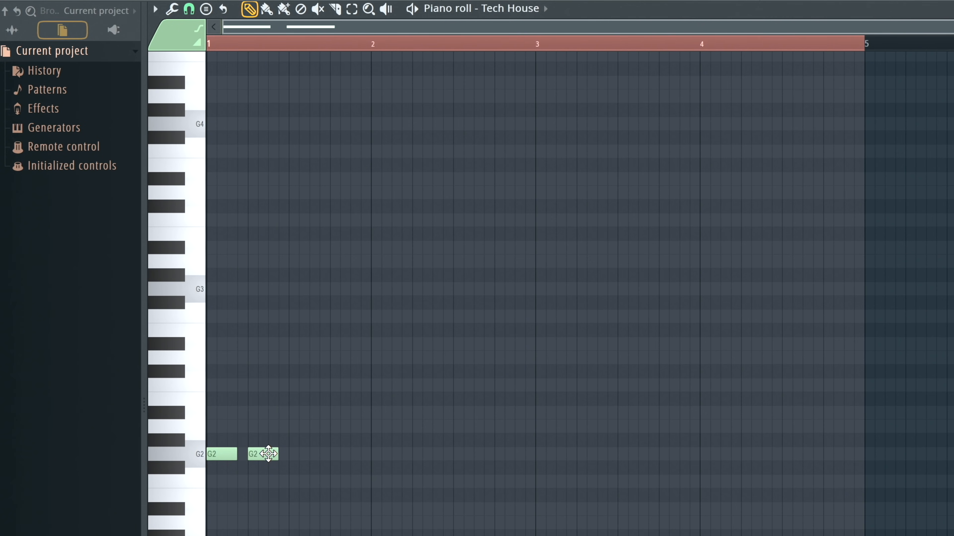
pyautogui.rightClick(253, 455)
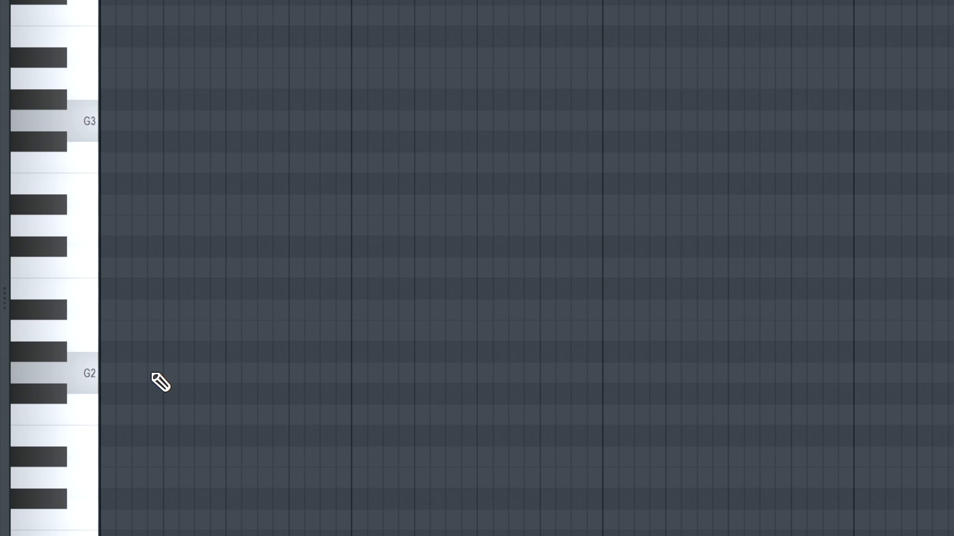
# - Add two back-to-back three-step G2 notes starting on step 4 of bar 1 and play them
pyautogui.click(150, 374)
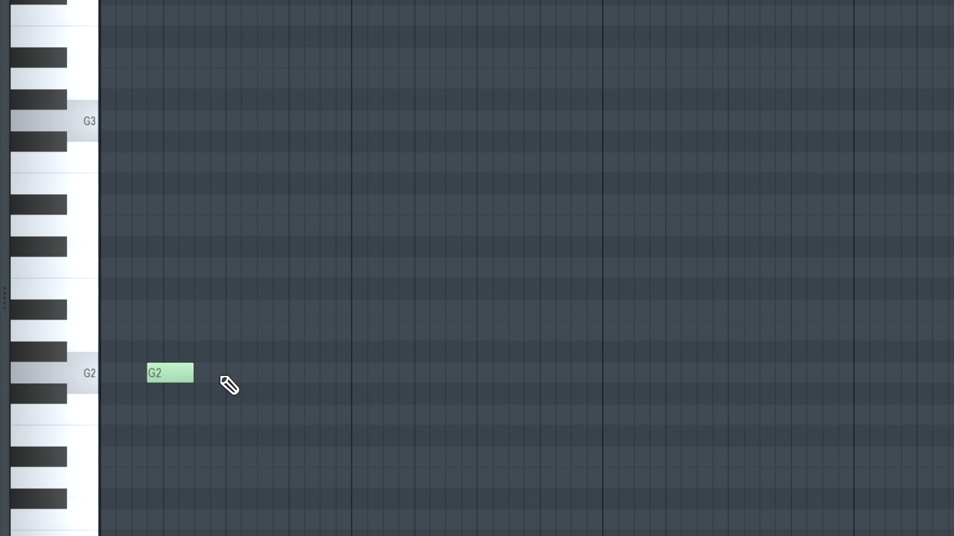
pyautogui.moveTo(193, 374); pyautogui.dragTo(240, 374)
pyautogui.press('space')
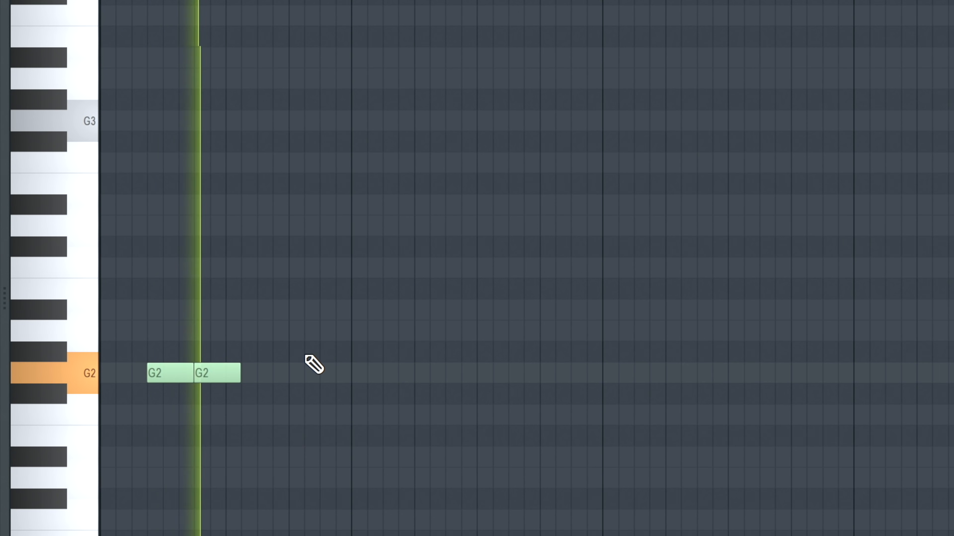
pyautogui.press('space')
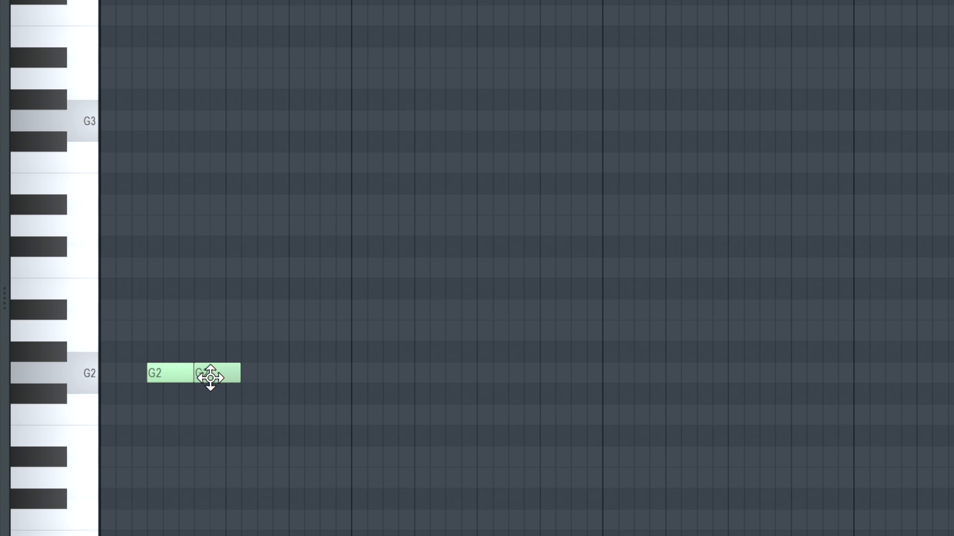
# - Add two more pairs of three-step G2 notes, starting on step 12 of bar 1 and step 4 of bar 2
pyautogui.click(274, 373)
pyautogui.click(336, 380)
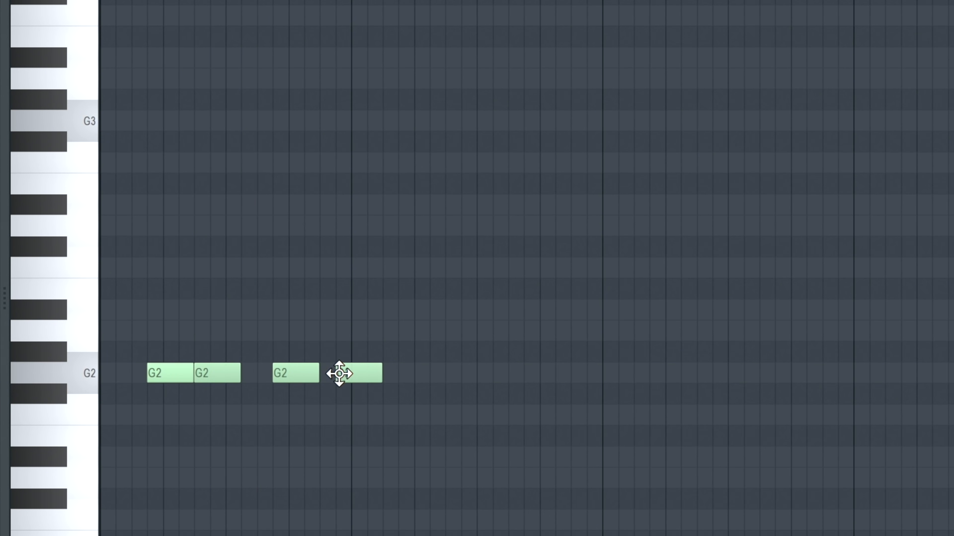
pyautogui.click(403, 373)
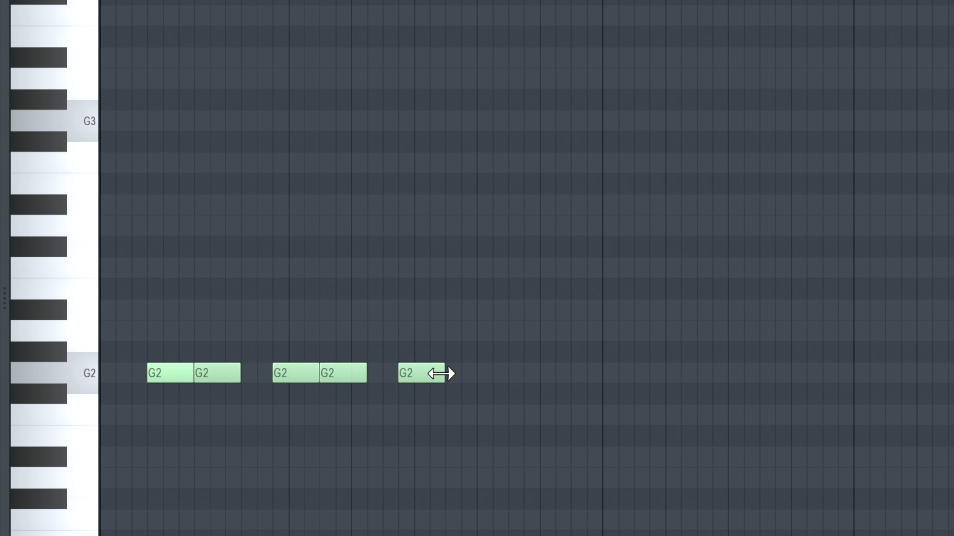
pyautogui.click(448, 374)
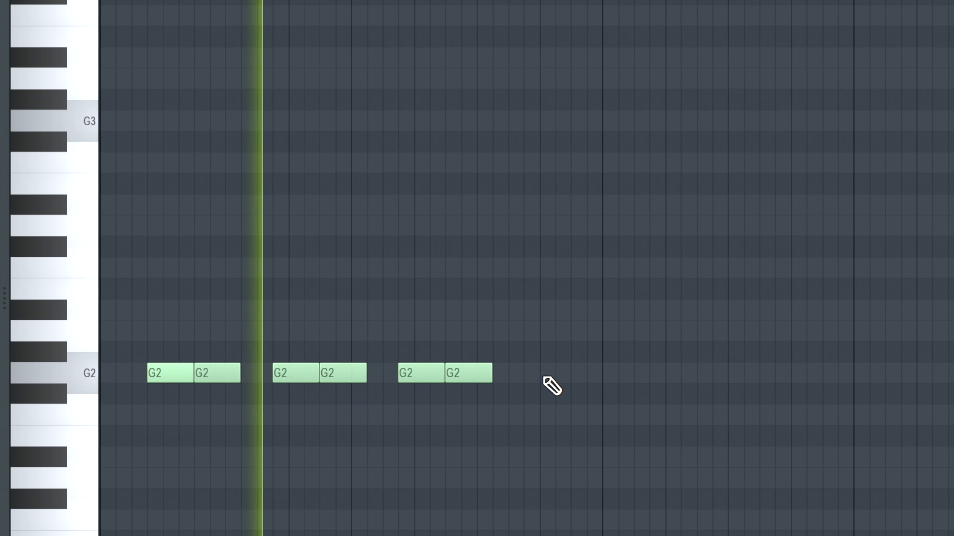
pyautogui.press('space')
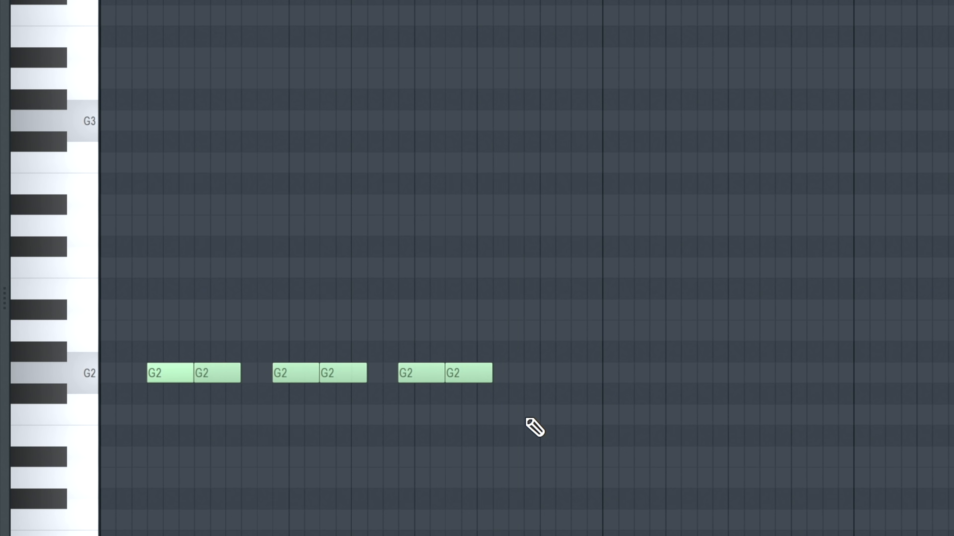
# - Add consecutive two-step notes F2, F#2 and F#2 from step 11 of bar 2 up to the bar's end
pyautogui.click(509, 415)
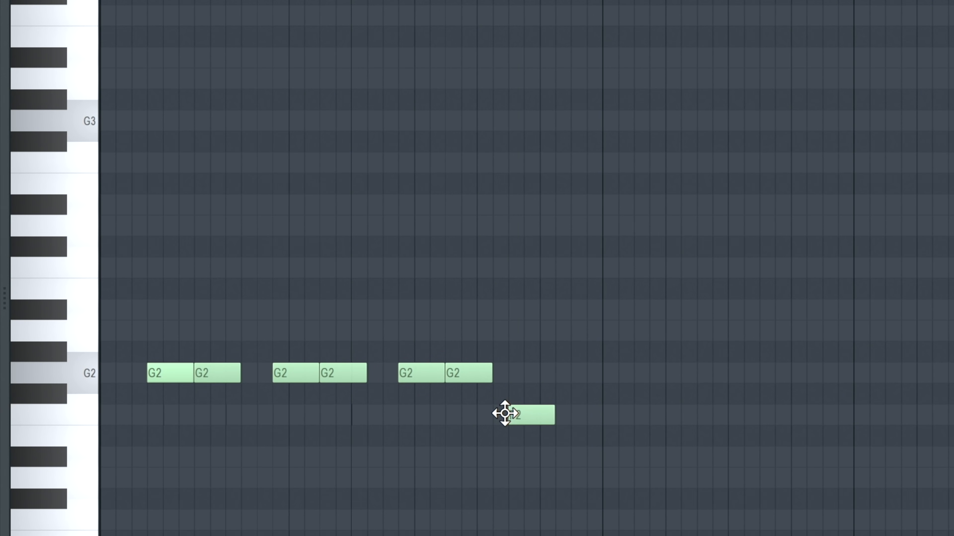
pyautogui.moveTo(555, 419)
pyautogui.mouseDown()
pyautogui.moveTo(532, 417)
pyautogui.moveTo(539, 413)
pyautogui.mouseUp()
pyautogui.press('space')
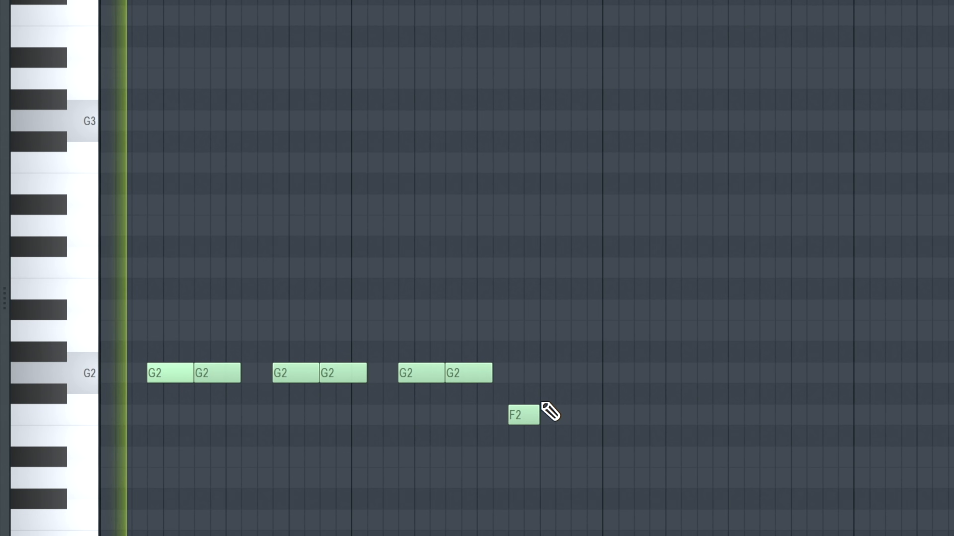
pyautogui.click(542, 393)
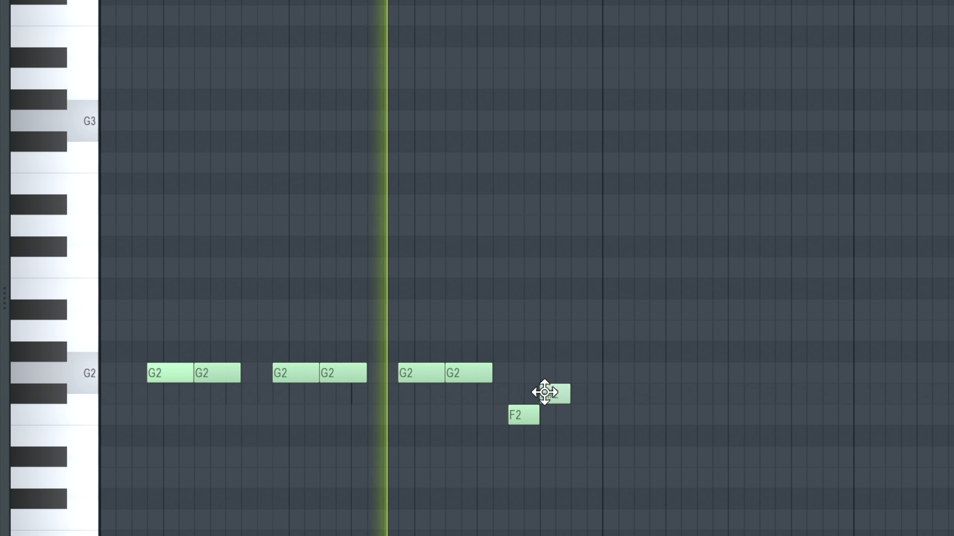
pyautogui.press('space')
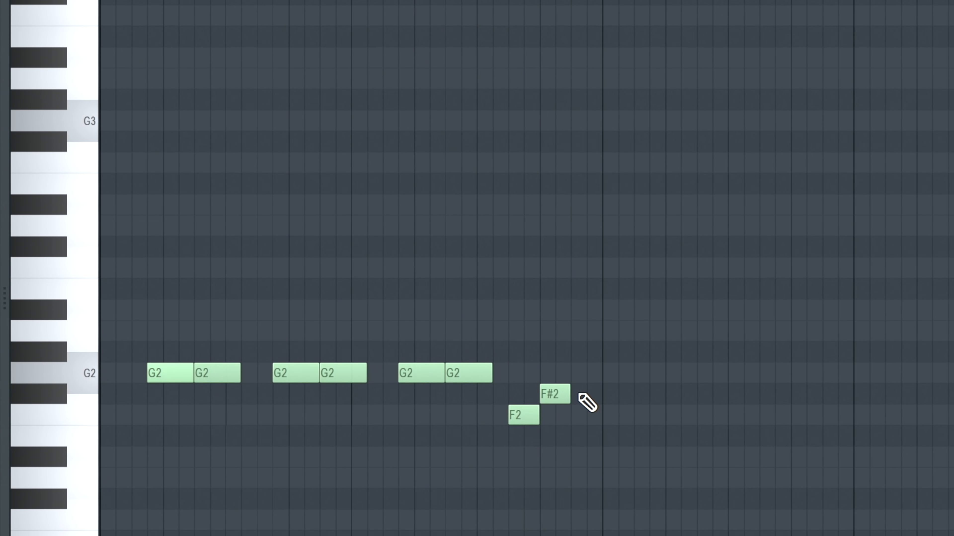
pyautogui.click(586, 394)
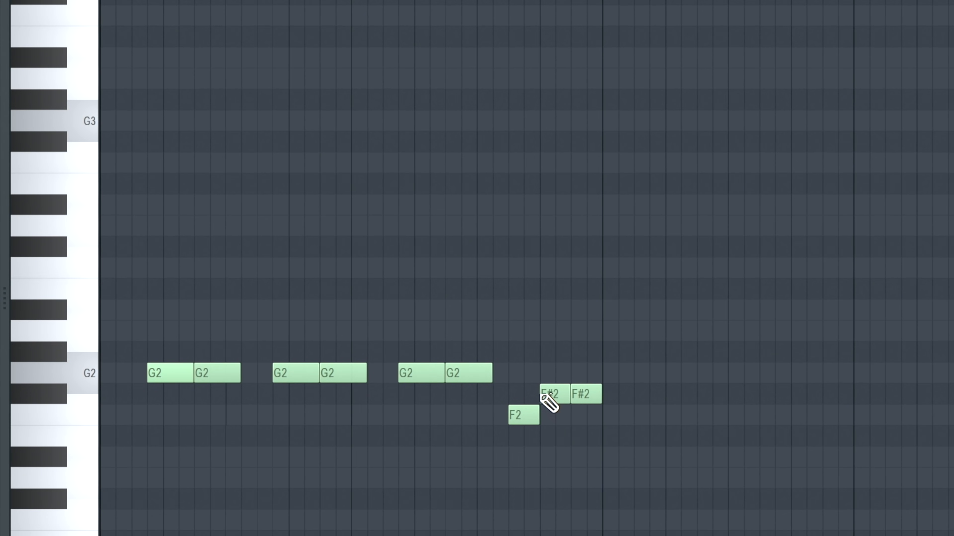
# - Lower the first closing note to D#2 and the second to F2, and sound the G2 and F2 keys
pyautogui.click(527, 423)
pyautogui.moveTo(527, 427); pyautogui.dragTo(526, 448)
pyautogui.moveTo(545, 397); pyautogui.dragTo(543, 419)
pyautogui.press('space')
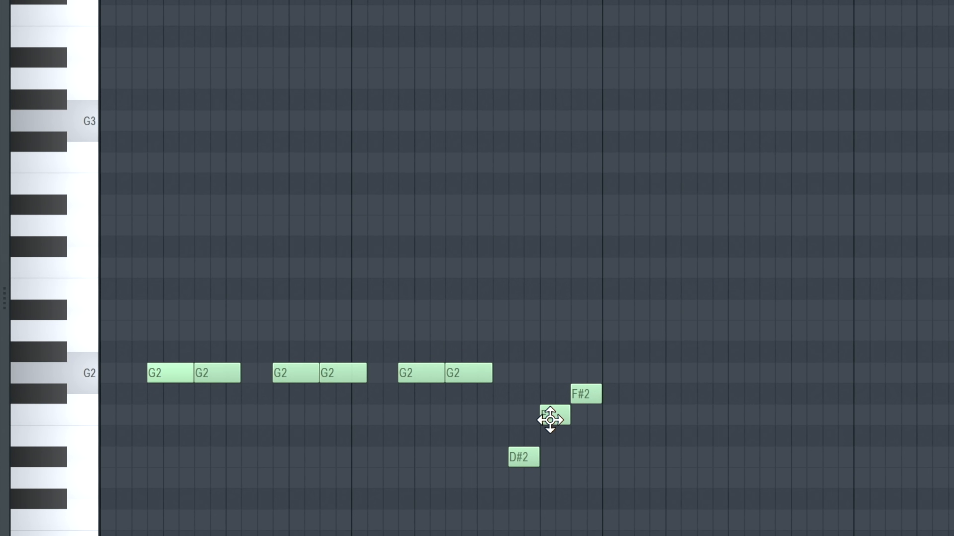
pyautogui.click(82, 376)
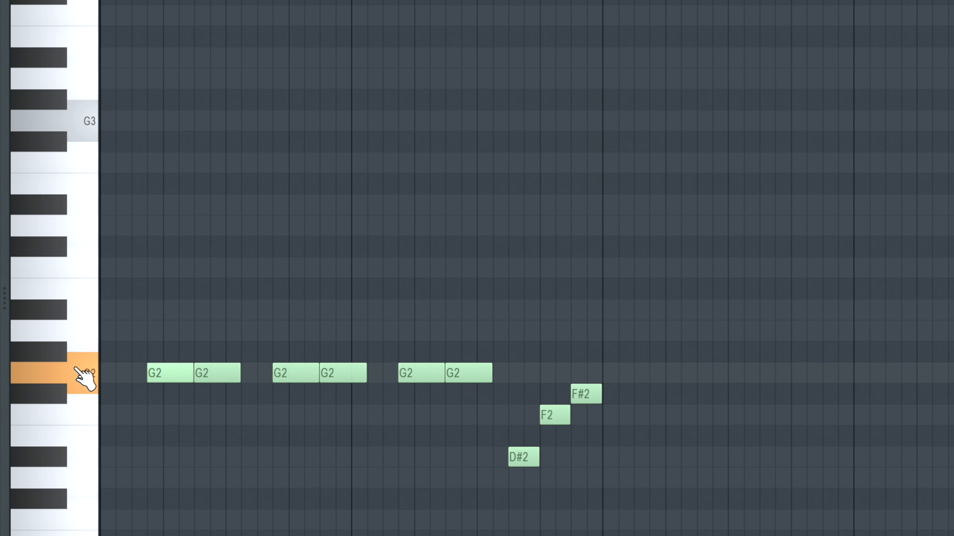
pyautogui.click(83, 417)
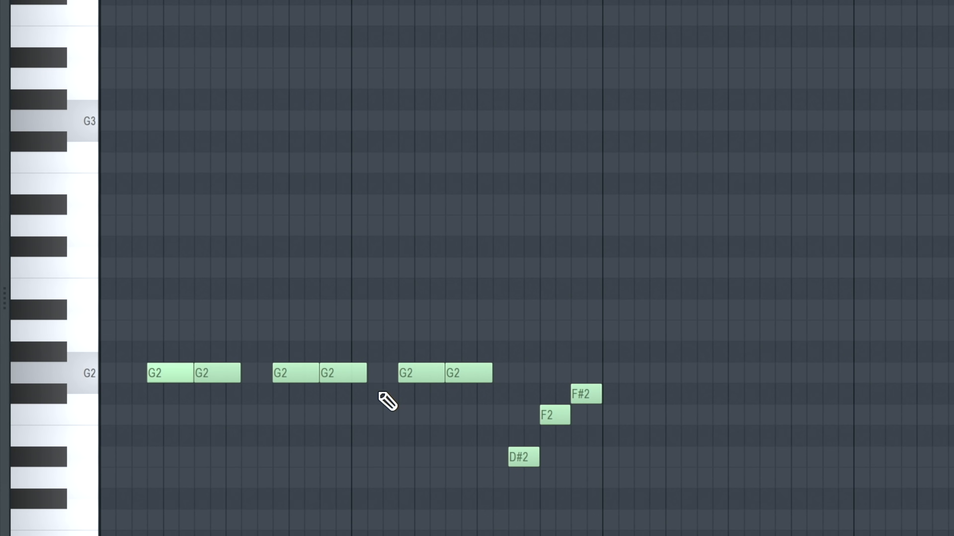
# - Copy all notes of bars 1 and 2 into bars 3 and 4, replacing the copied closing F2 and F#2 with a D2
pyautogui.hotkey('ctrl', 'a')
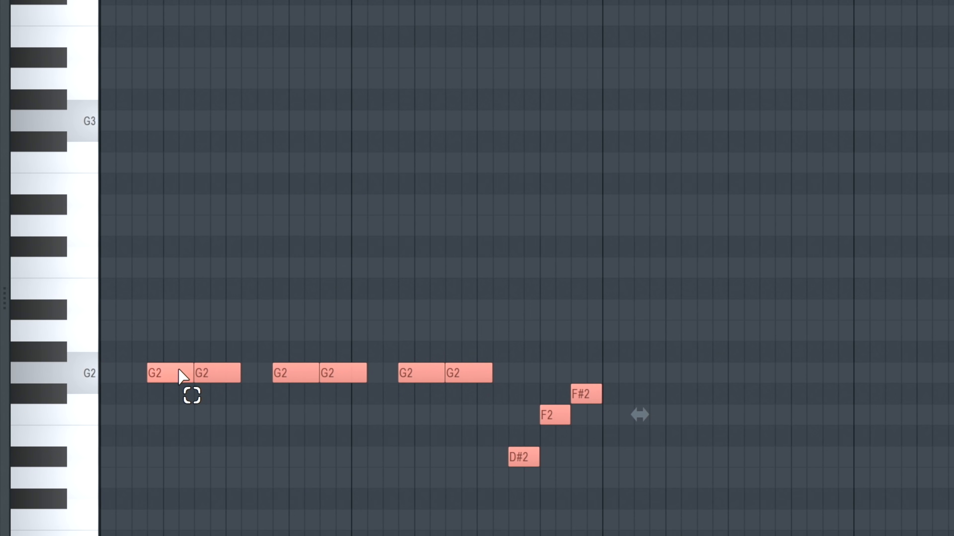
pyautogui.moveTo(176, 371); pyautogui.dragTo(673, 383)
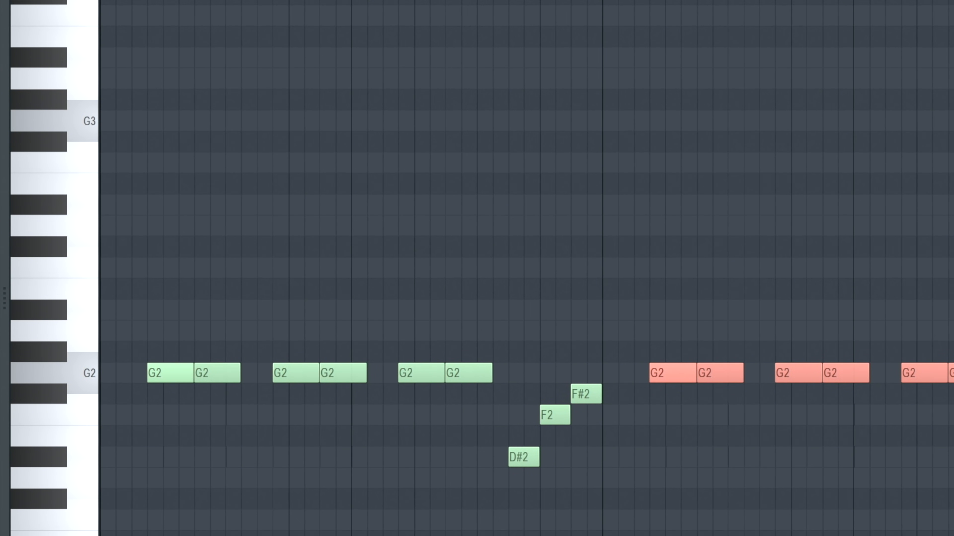
pyautogui.hotkey('ctrl', 'd')
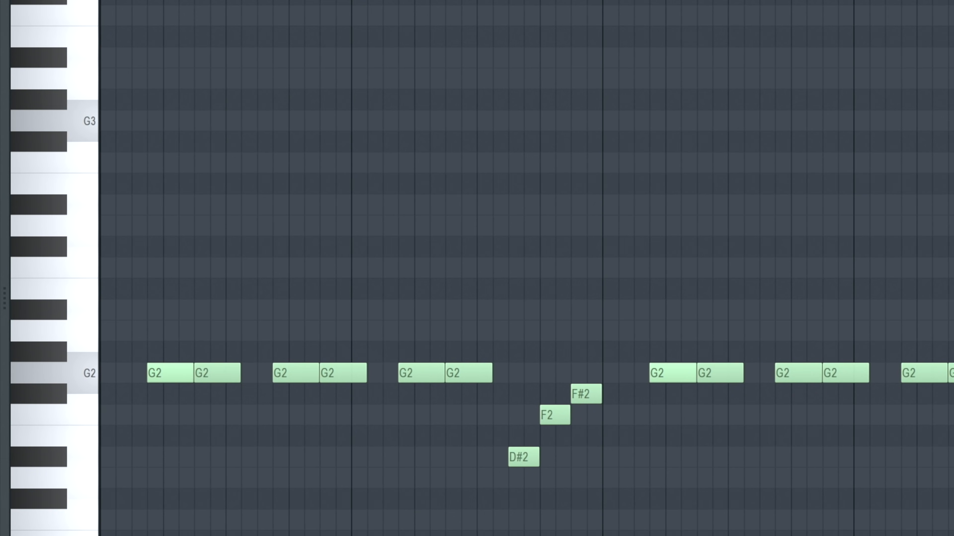
pyautogui.click(758, 479)
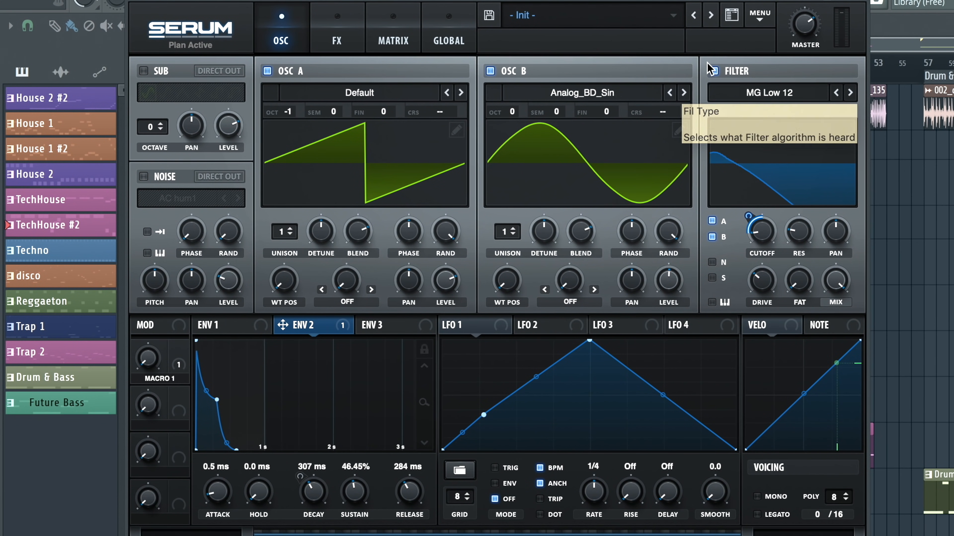
# - Toggle the TechHouse bass's MG Low 12 filter off and on again and check its cutoff modulation
pyautogui.click(713, 71)
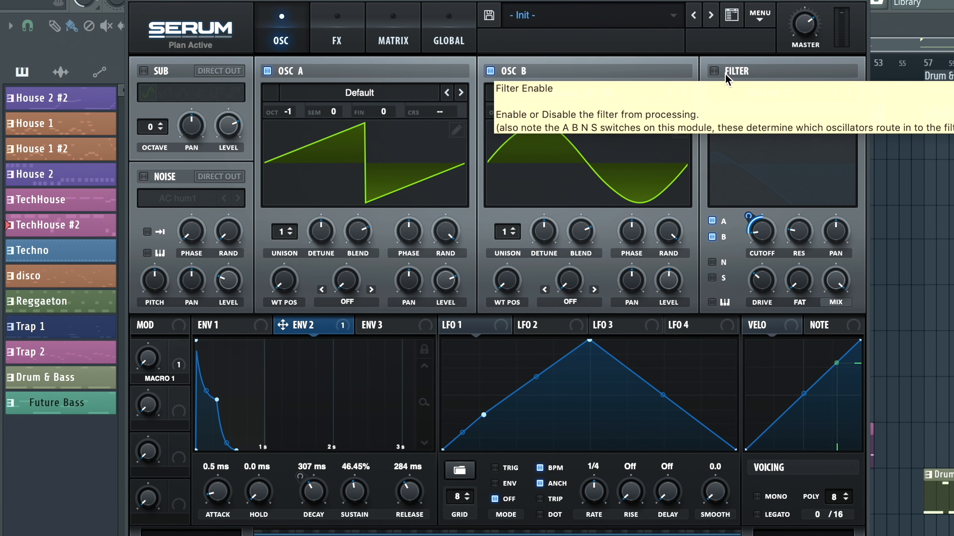
pyautogui.click(714, 71)
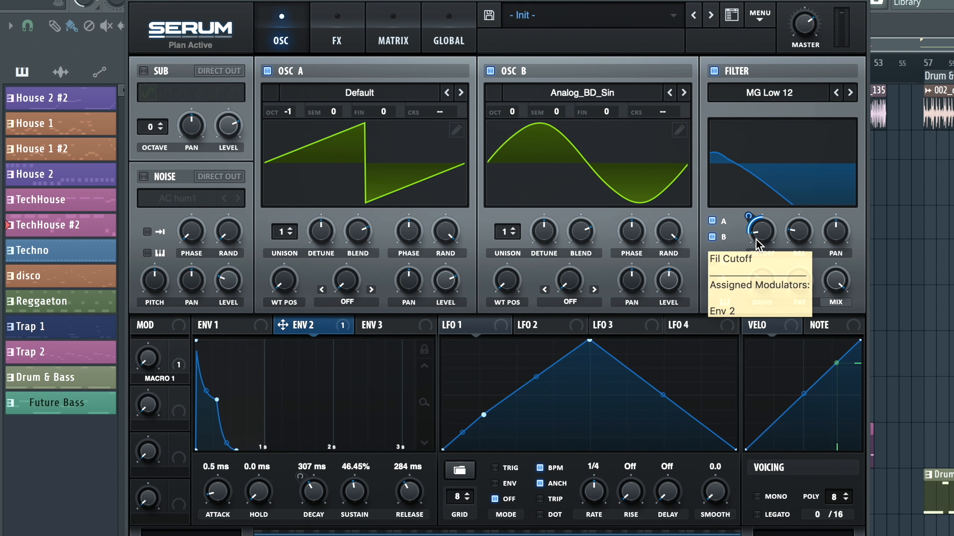
pyautogui.moveTo(758, 237)
pyautogui.mouseDown()
pyautogui.moveTo(772, 199)
pyautogui.moveTo(754, 239)
pyautogui.mouseUp()
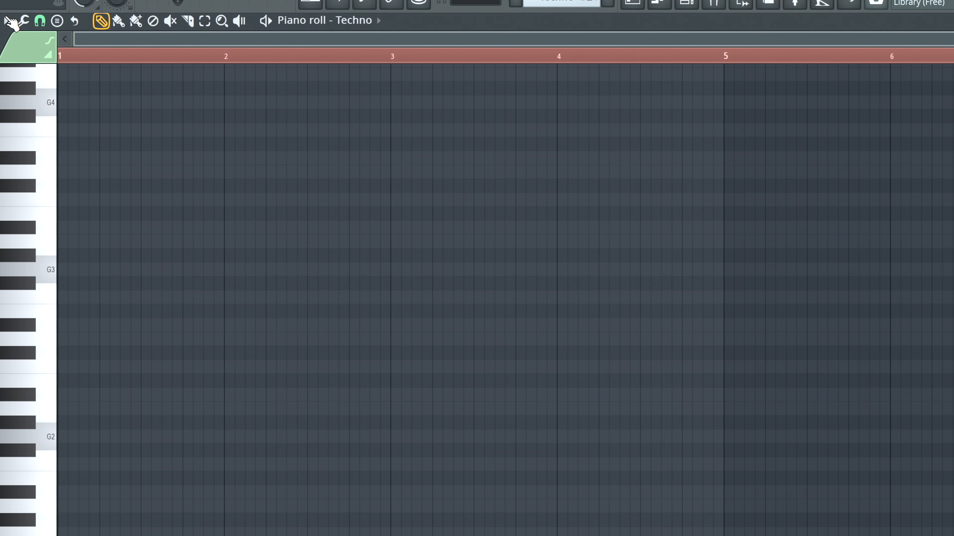
# - Set the Techno piano roll's scale highlighting root note to C and sound the C3 and C4 keys
pyautogui.click(8, 21)
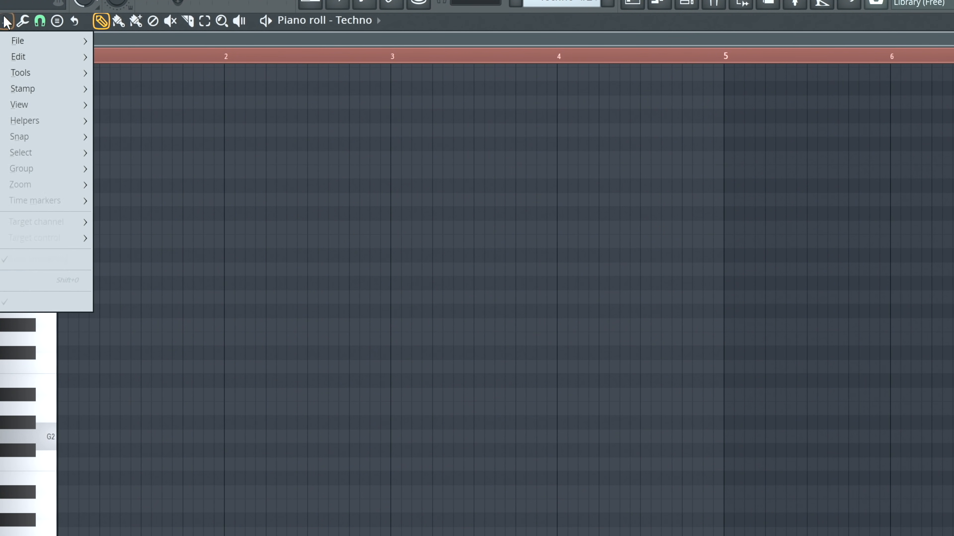
pyautogui.moveTo(42, 121)
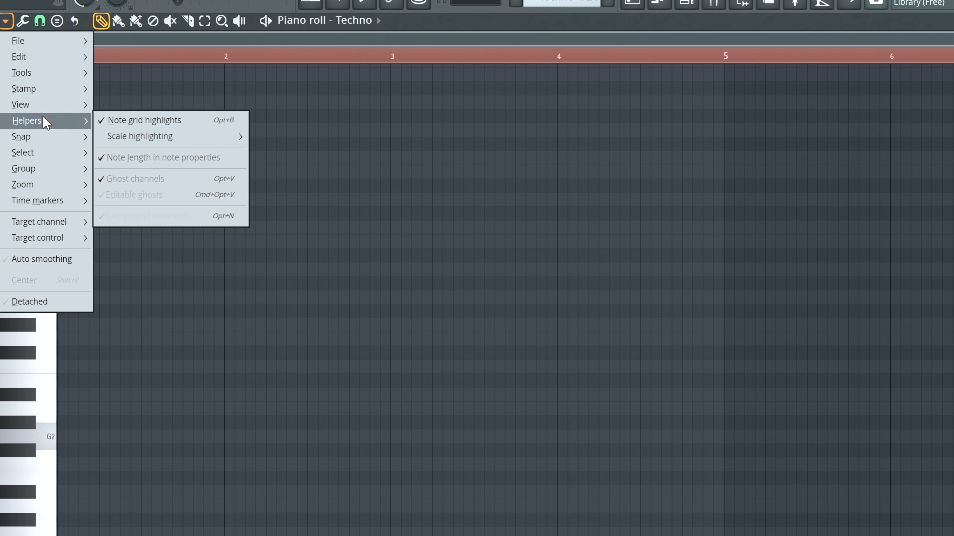
pyautogui.moveTo(159, 139)
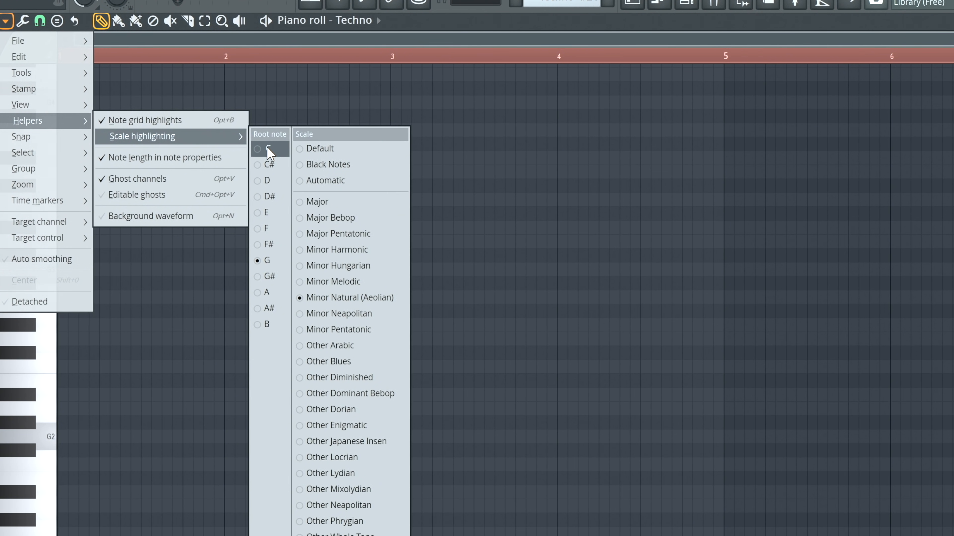
pyautogui.click(269, 150)
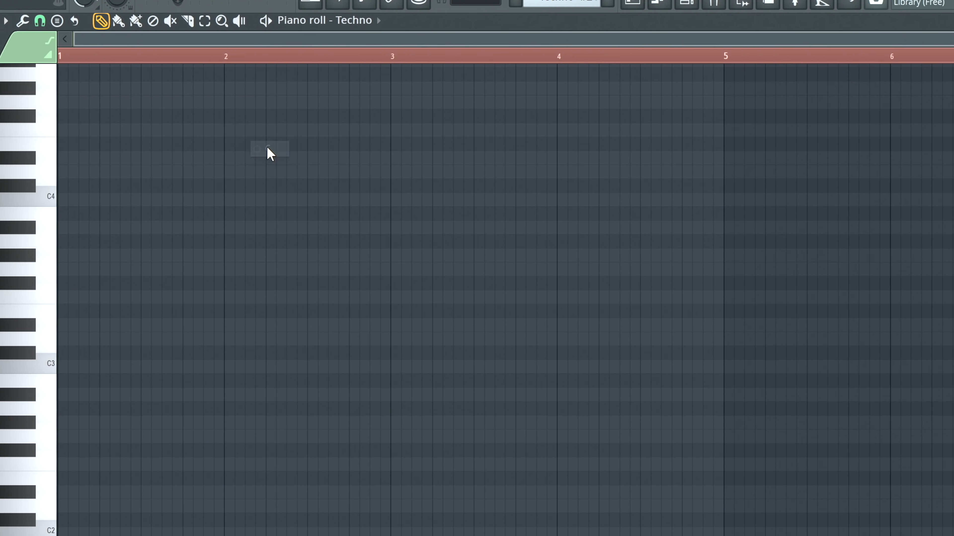
pyautogui.click(53, 370)
pyautogui.click(52, 197)
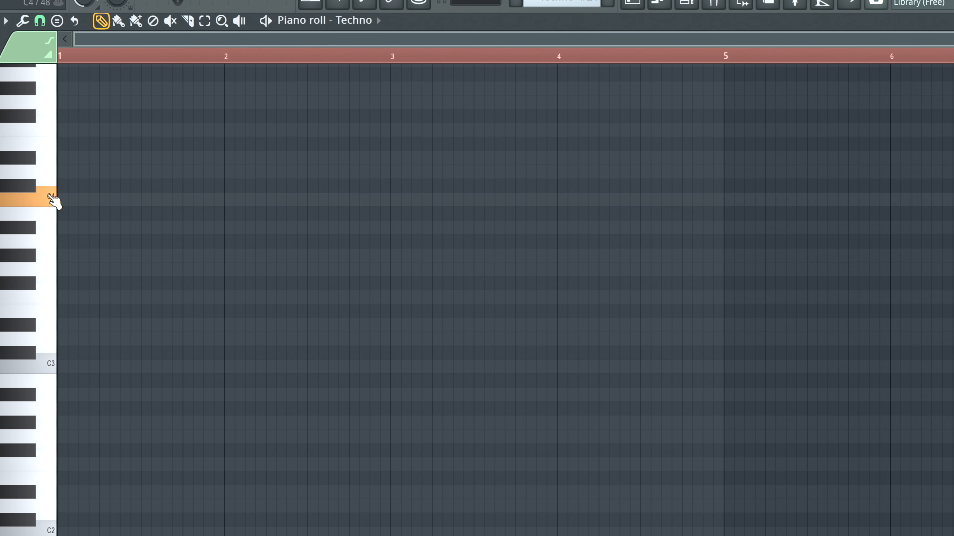
# - Paint a continuous run of one-step C3 notes from the start of bar 1 into the beginning of bar 4 and play it
pyautogui.press('b')
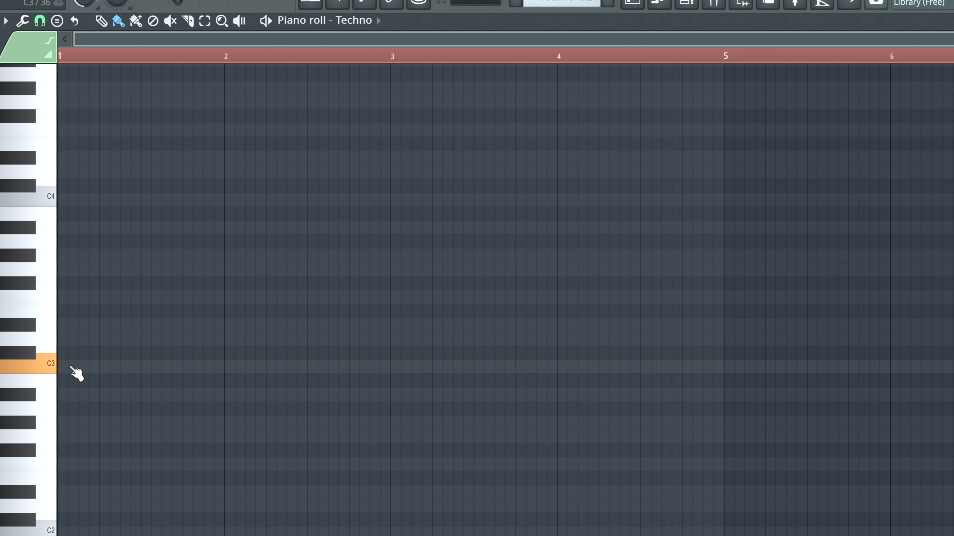
pyautogui.moveTo(68, 369); pyautogui.dragTo(585, 445)
pyautogui.press('space')
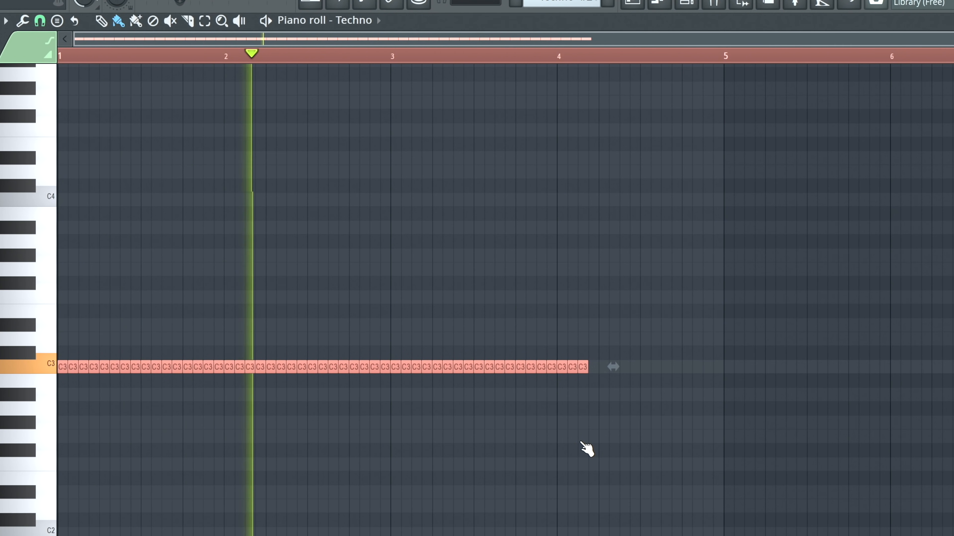
pyautogui.press('space')
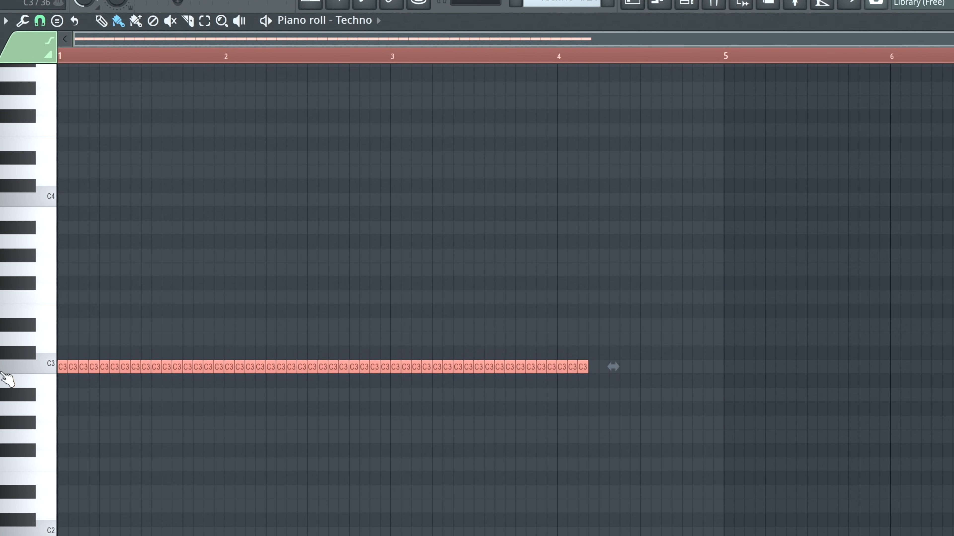
pyautogui.press('space')
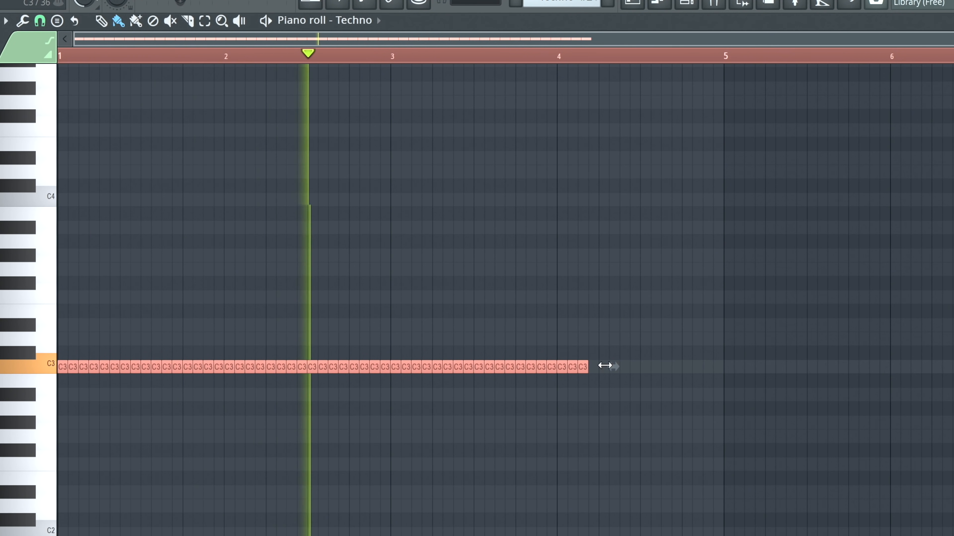
pyautogui.press('space')
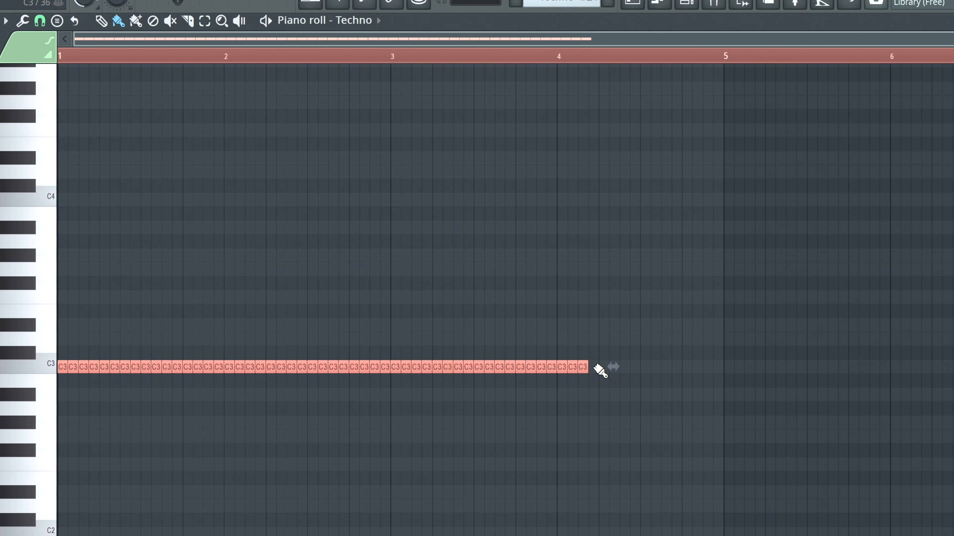
# - Erase the C3 notes at steps 4 and 5 of bar 1 and all of them from step 15 onward
pyautogui.moveTo(594, 365); pyautogui.dragTo(270, 357)
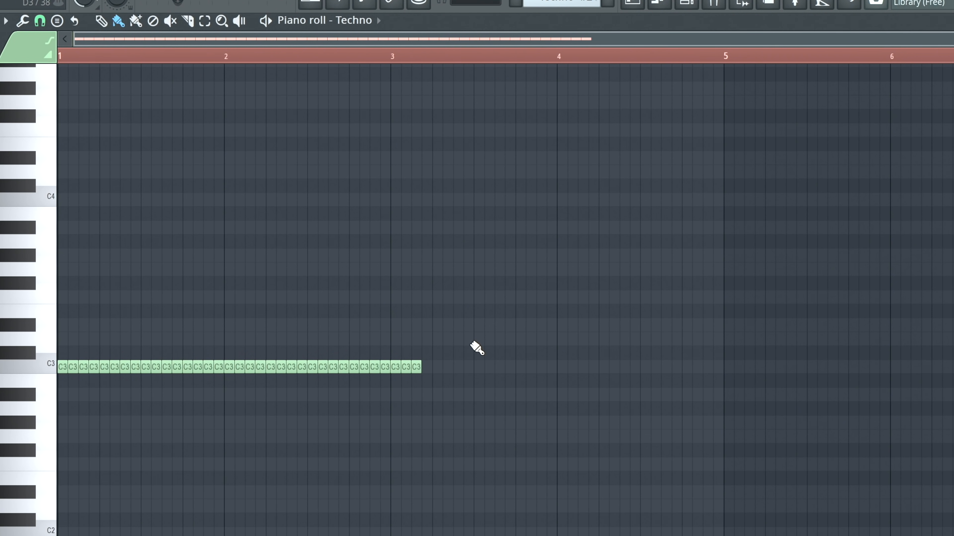
pyautogui.moveTo(423, 367); pyautogui.dragTo(111, 409)
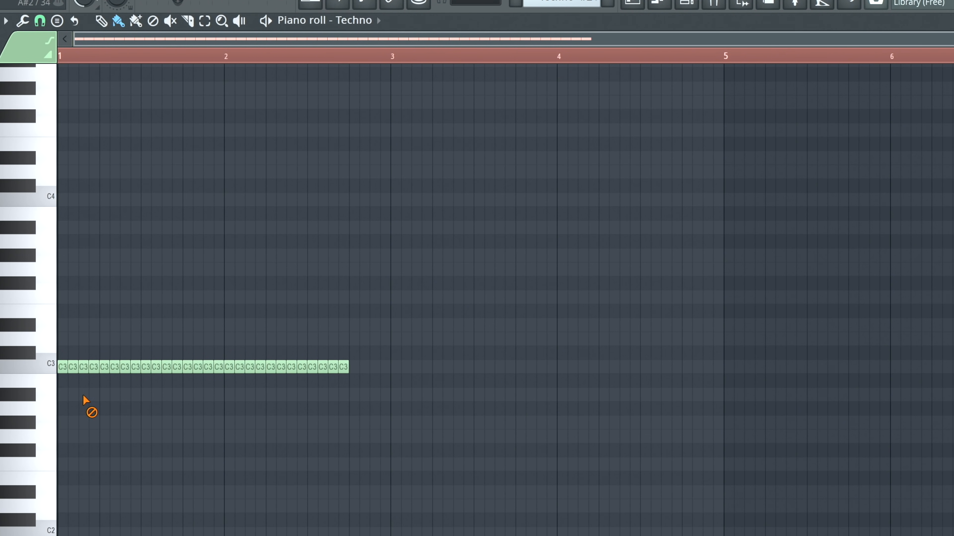
pyautogui.moveTo(364, 368)
pyautogui.mouseDown()
pyautogui.moveTo(110, 384)
pyautogui.moveTo(102, 366)
pyautogui.mouseUp()
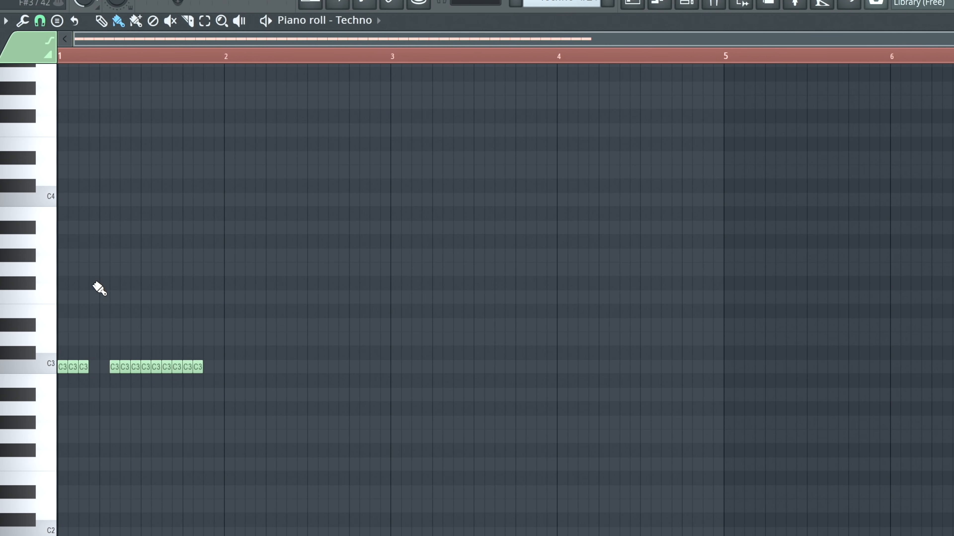
# - Add one-step C4 notes at steps 4 and 15 of bar 1 and a C5 at step 16, playing the pattern
pyautogui.click(94, 200)
pyautogui.press('space')
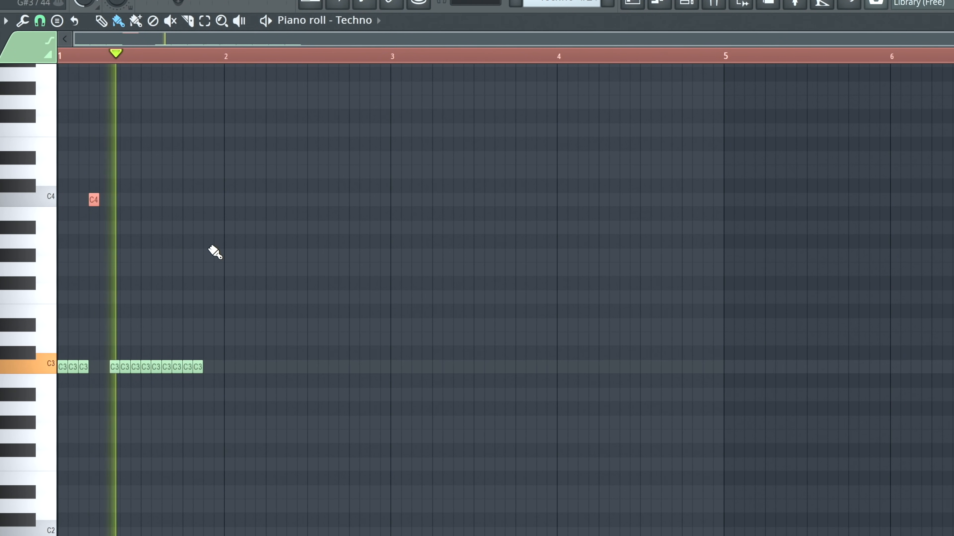
pyautogui.click(208, 200)
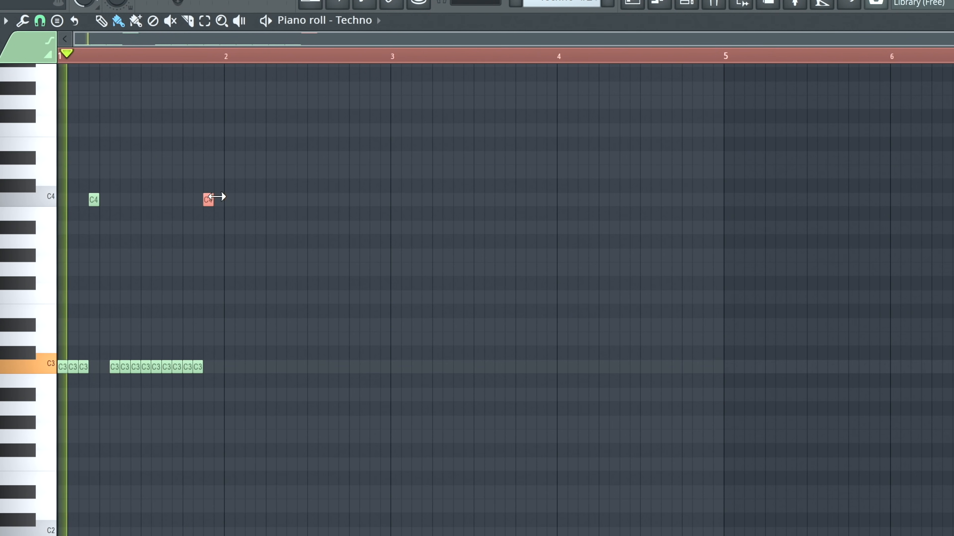
pyautogui.click(229, 200)
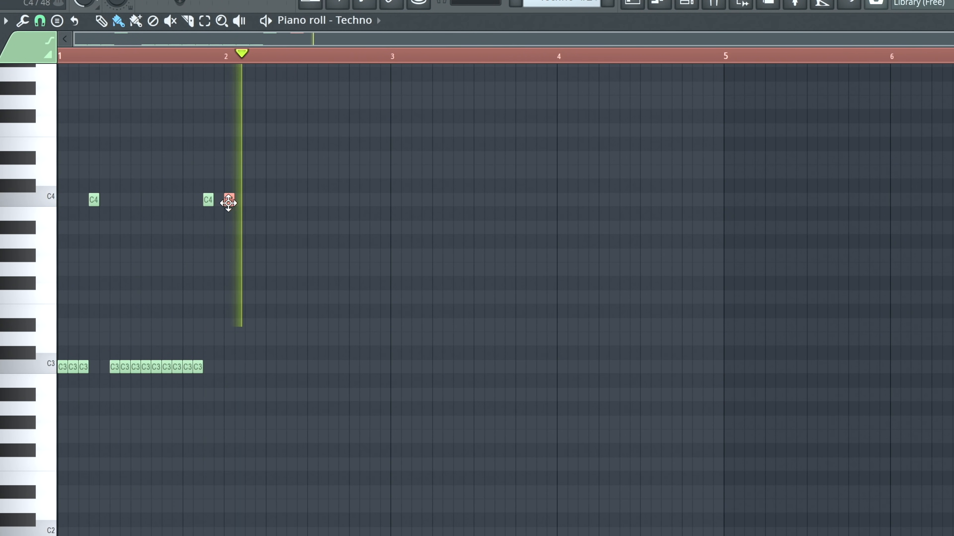
pyautogui.press('space')
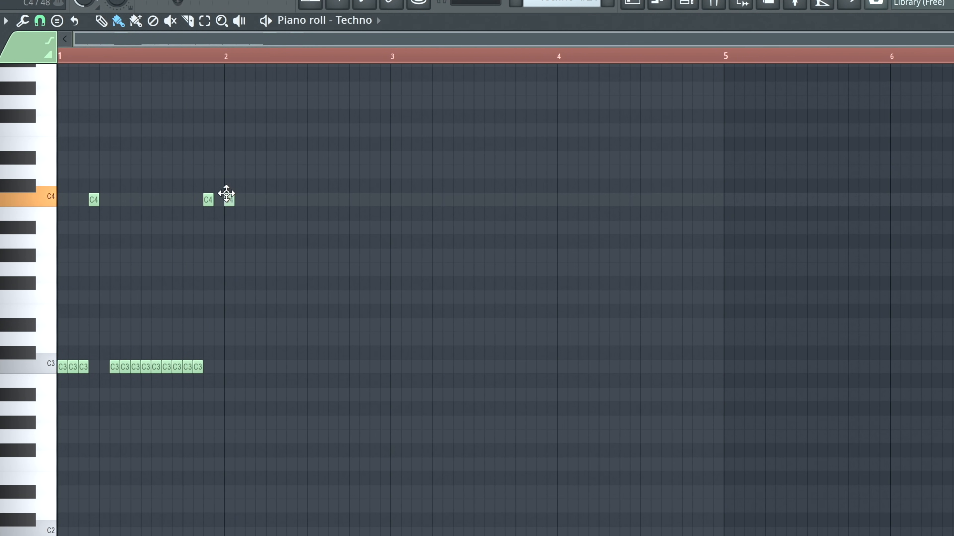
pyautogui.moveTo(227, 199); pyautogui.dragTo(217, 75)
pyautogui.press('space')
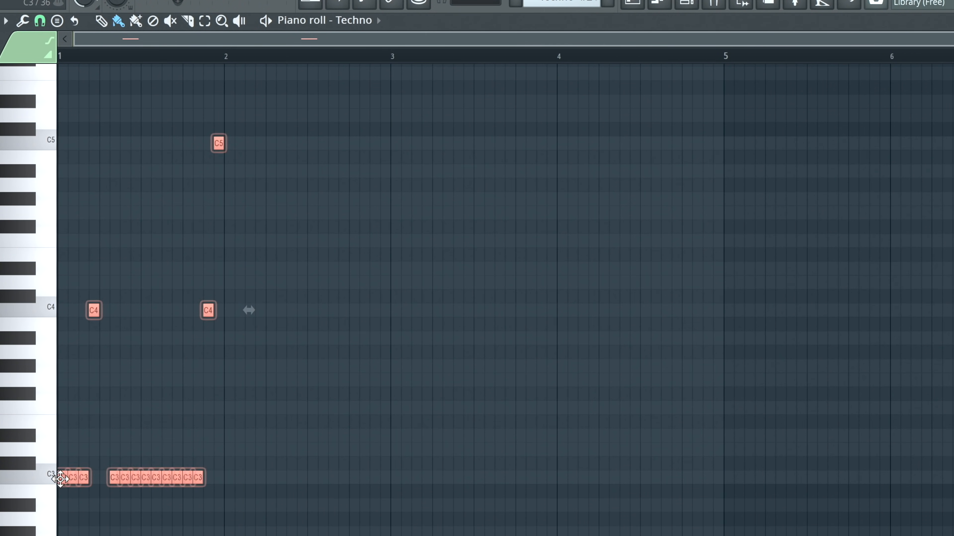
# - Duplicate all the notes of bar 1 into bars 2, 3 and 4 and play back the four bars
pyautogui.hotkey('ctrl', 'b')
pyautogui.moveTo(229, 476); pyautogui.dragTo(557, 491)
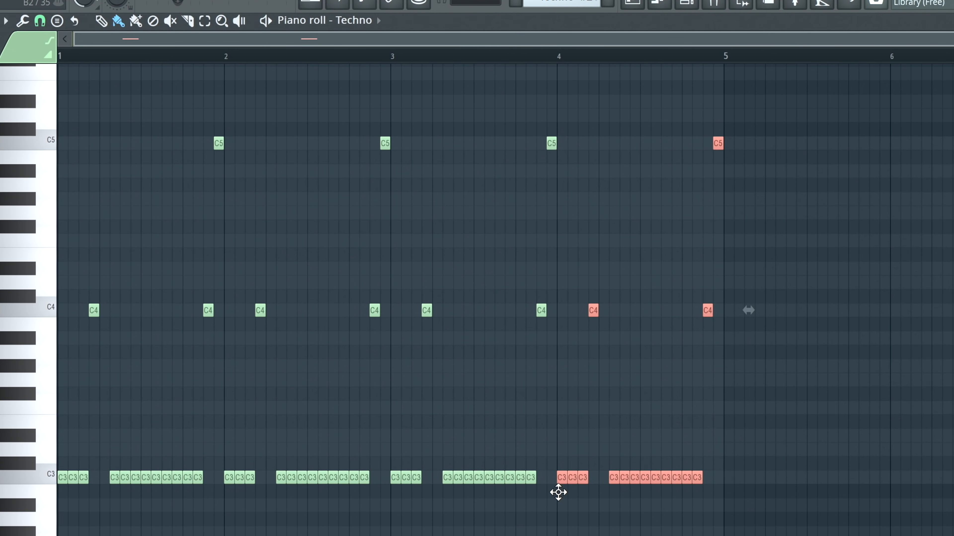
pyautogui.press('space')
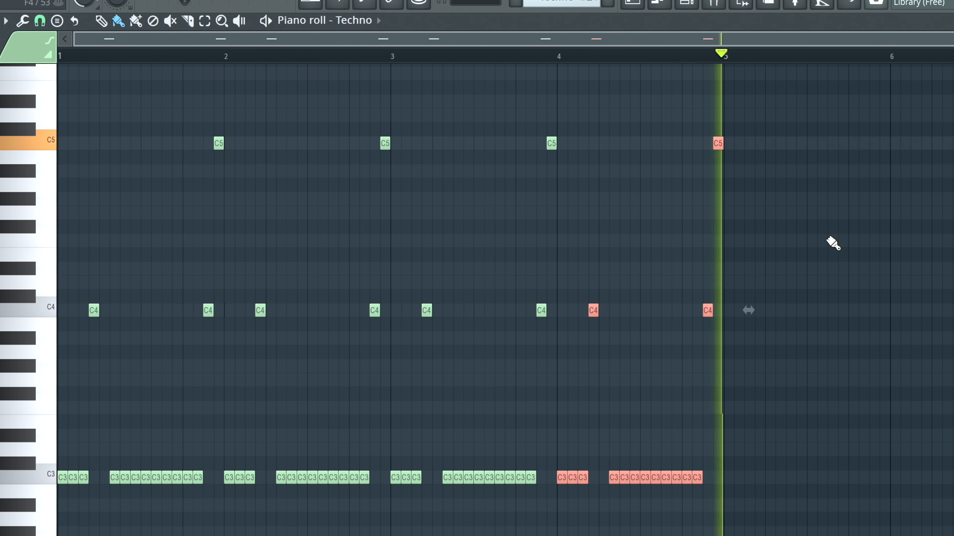
pyautogui.press('space')
# - Replace bar 4's last two C3 notes and closing C5 with C4 notes at steps 14 and 15 and a G#3 at step 16
pyautogui.rightClick(686, 476)
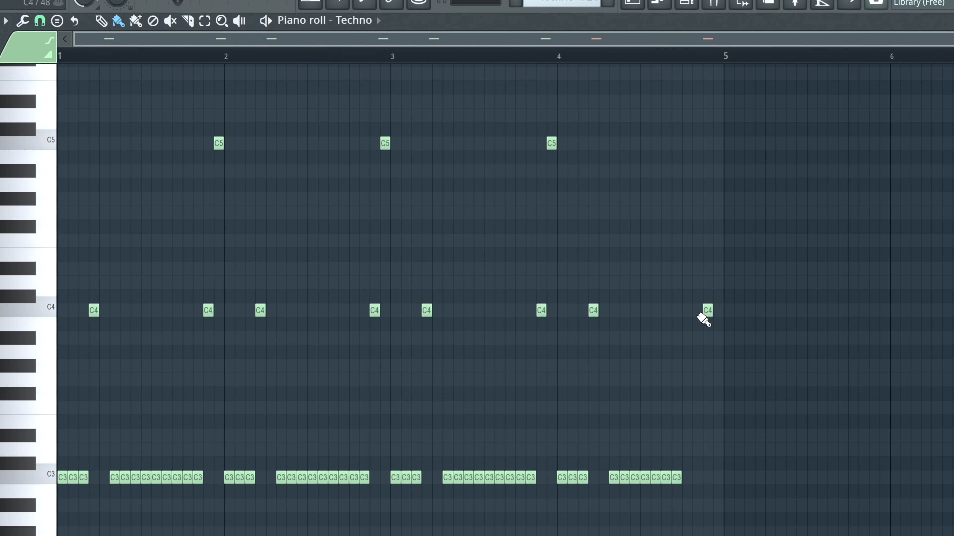
pyautogui.click(726, 315)
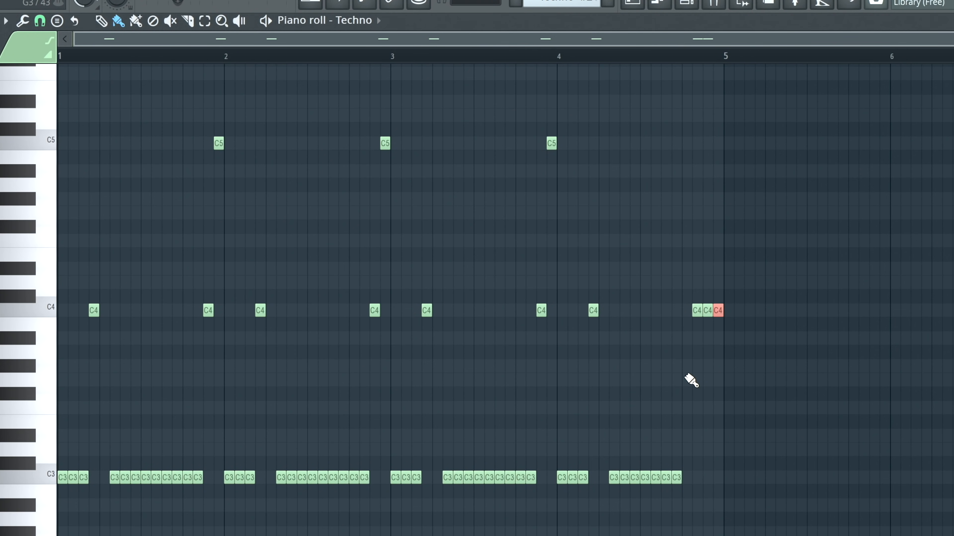
pyautogui.moveTo(719, 315); pyautogui.dragTo(720, 369)
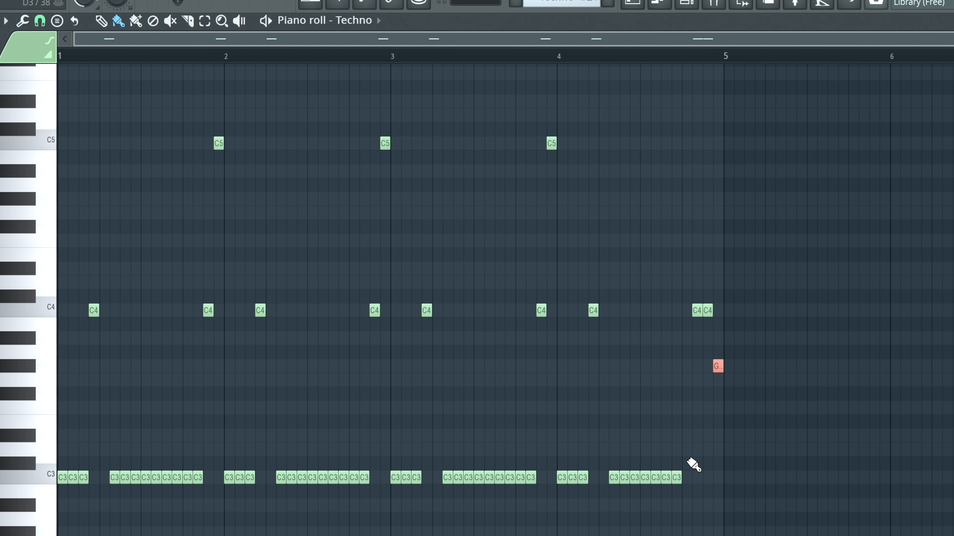
pyautogui.click(40, 480)
pyautogui.click(46, 405)
pyautogui.click(708, 309)
# - Lower bar 3's step 4 note and bar 4's closing note to G3 and play the pattern
pyautogui.press('space')
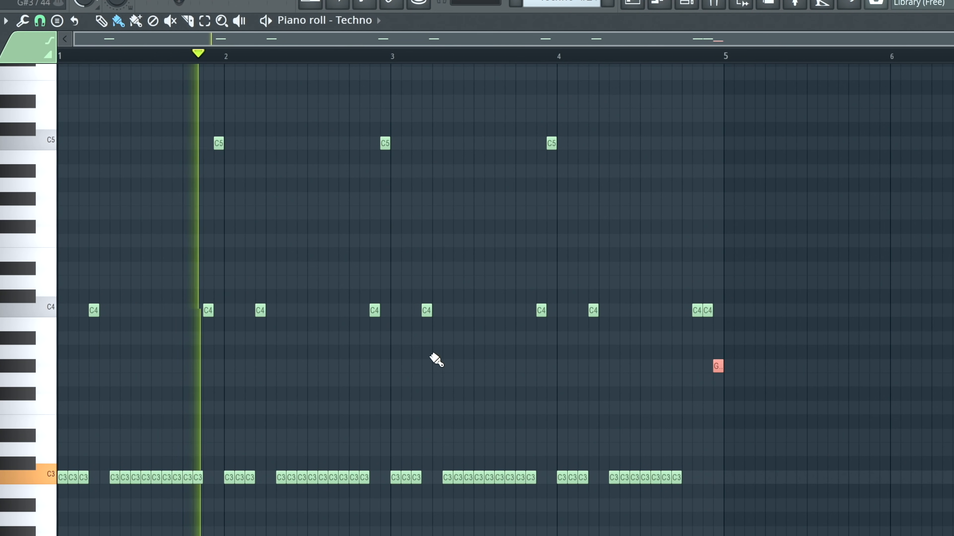
pyautogui.moveTo(426, 311); pyautogui.dragTo(426, 380)
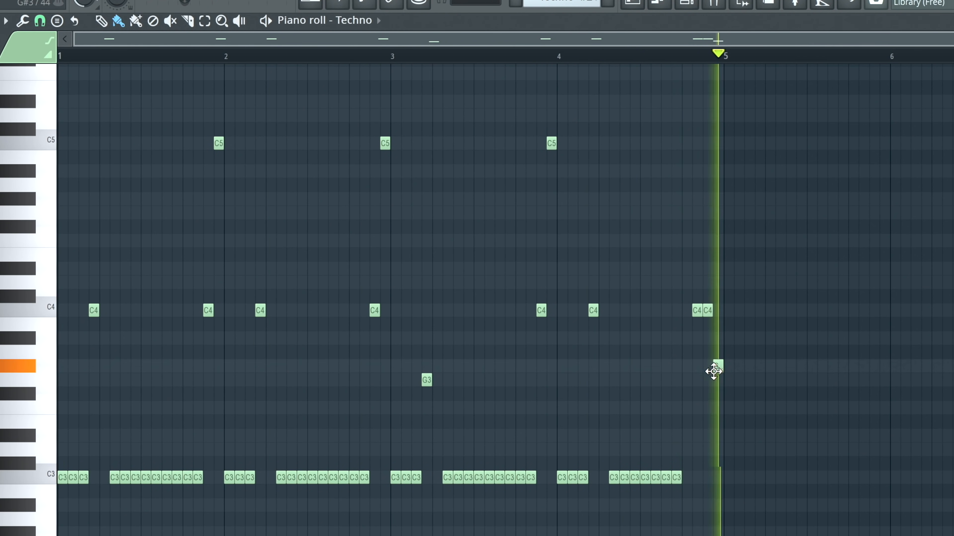
pyautogui.moveTo(713, 371); pyautogui.dragTo(714, 392)
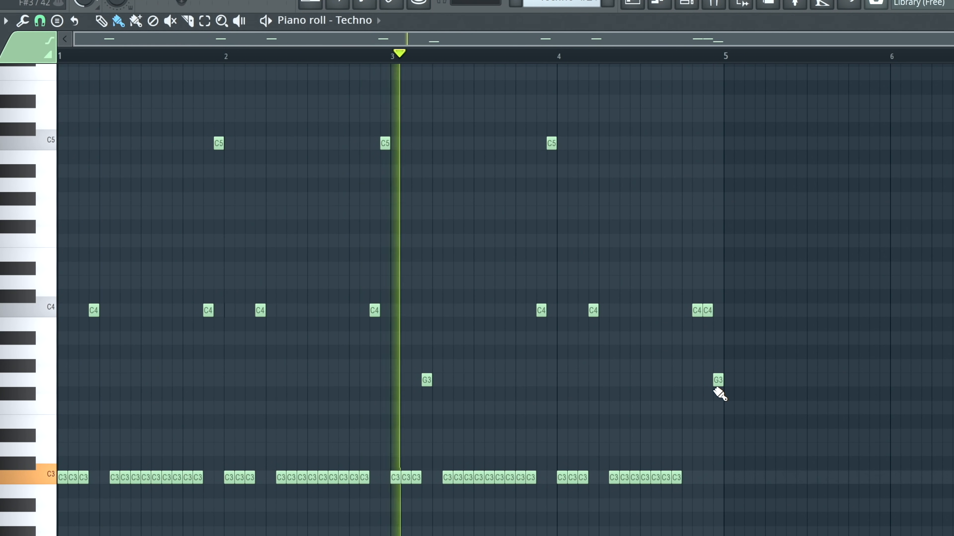
pyautogui.press('space')
pyautogui.press('space')
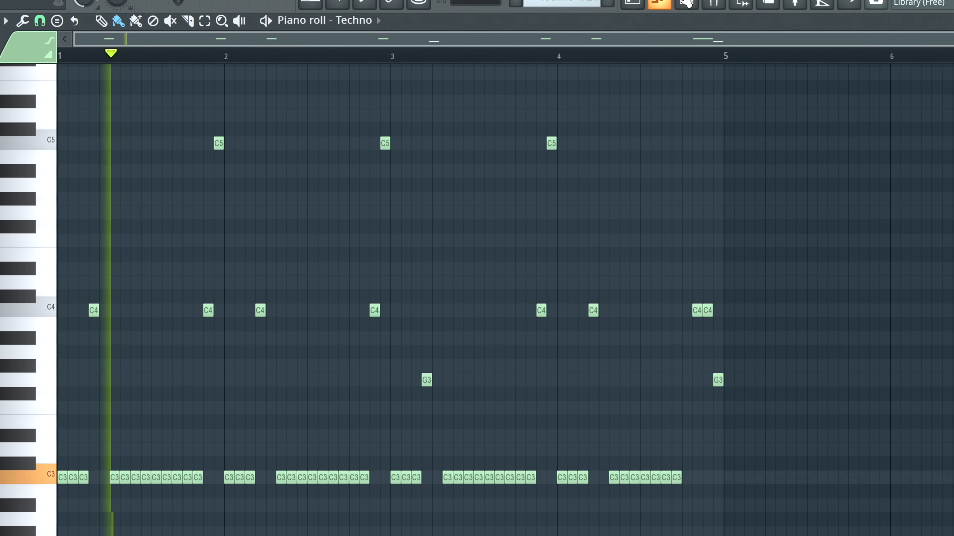
# - Open the Techno channel's Serum sound and check its MG Low 12 filter cutoff modulation
pyautogui.click(685, 4)
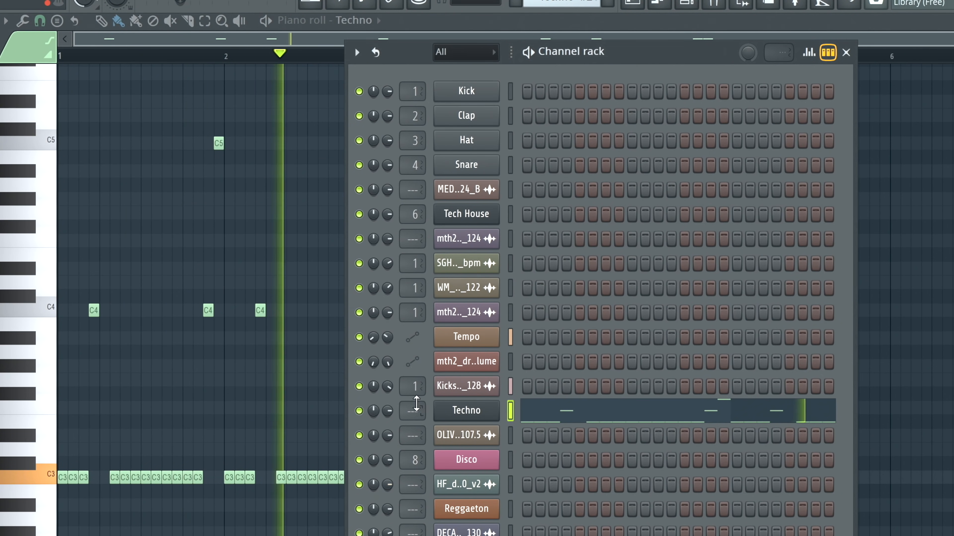
pyautogui.click(474, 410)
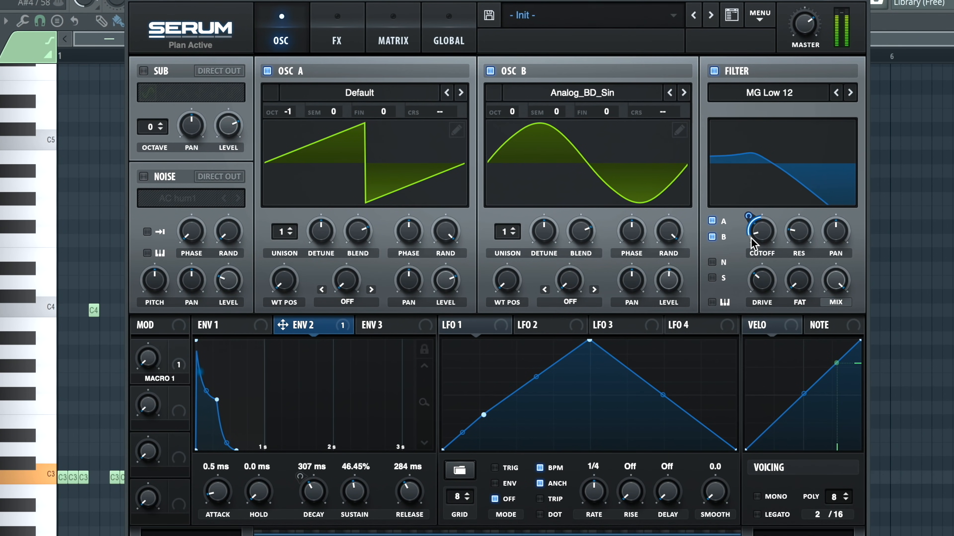
pyautogui.moveTo(752, 243); pyautogui.dragTo(741, 220)
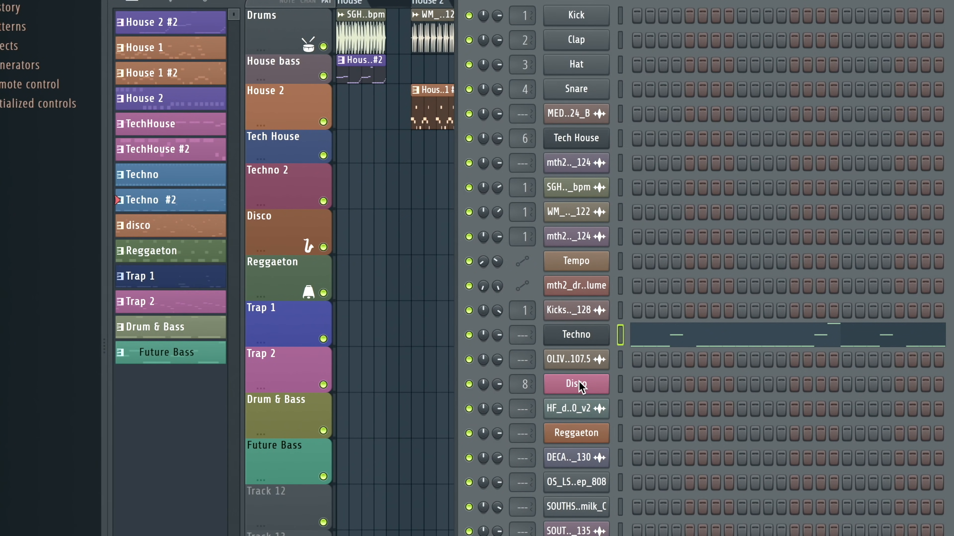
# - View the Disco channel's Scarbee MM-Bass in Kontakt, and set its piano roll's scale highlighting root note to F
pyautogui.click(581, 384)
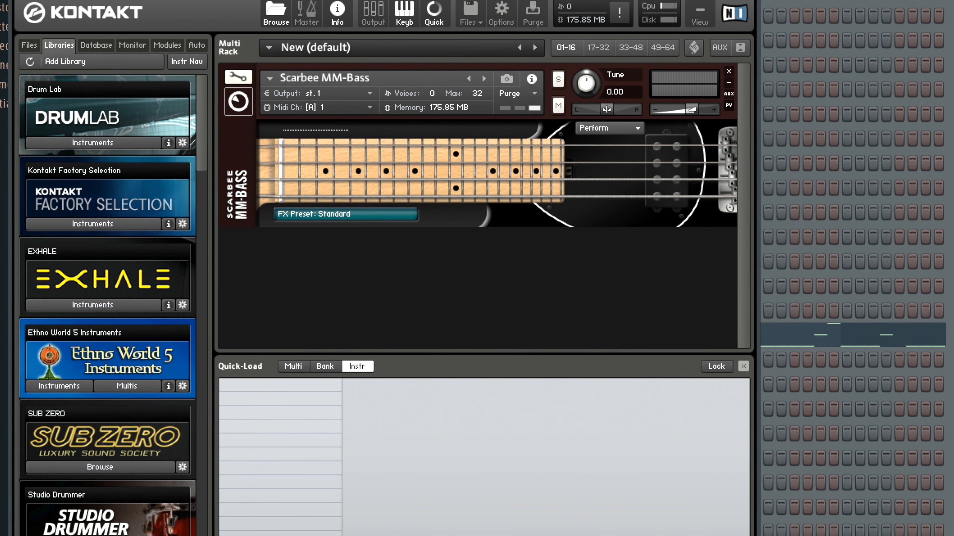
pyautogui.press('Escape')
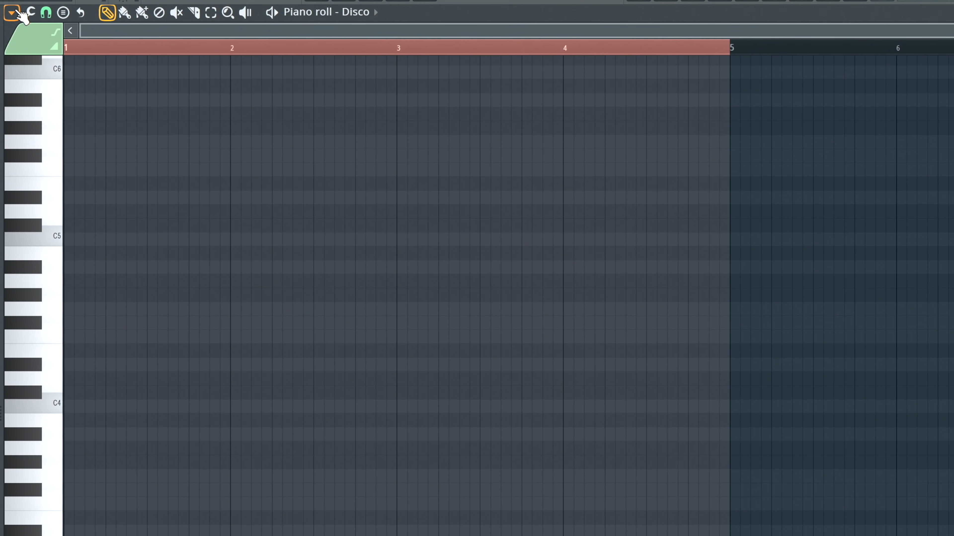
pyautogui.click(15, 13)
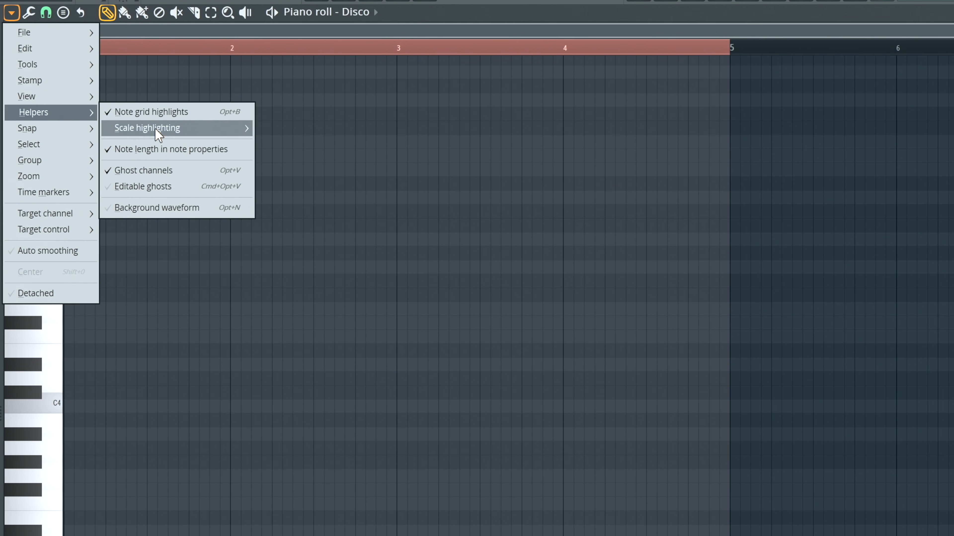
pyautogui.moveTo(158, 134)
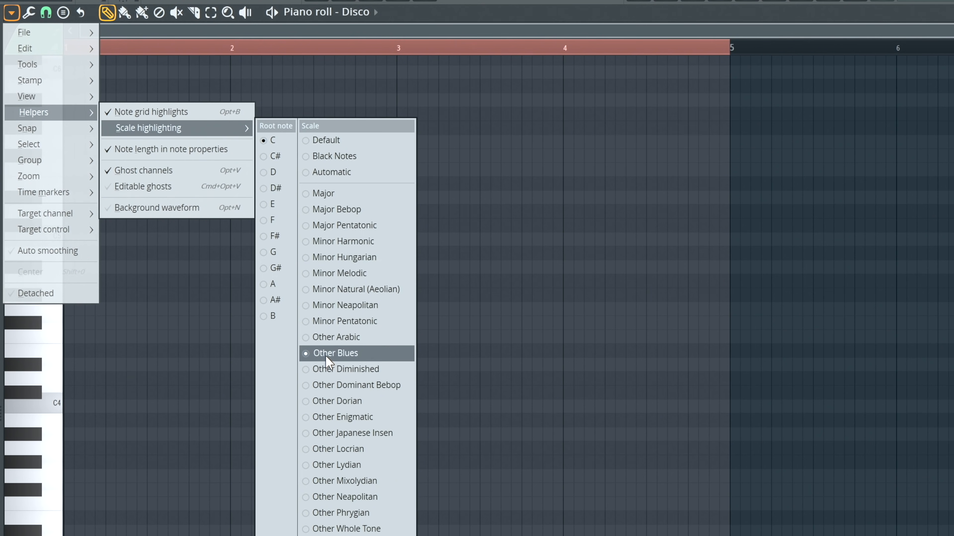
pyautogui.click(265, 221)
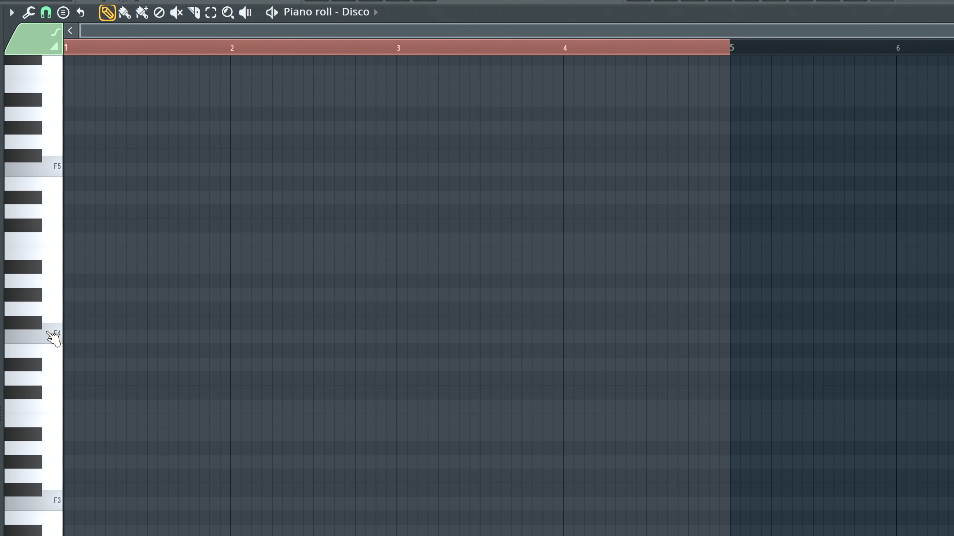
# - Audition F3, play the empty pattern, and place a three-step F3 note at the start of bar 1
pyautogui.click(56, 503)
pyautogui.click(54, 499)
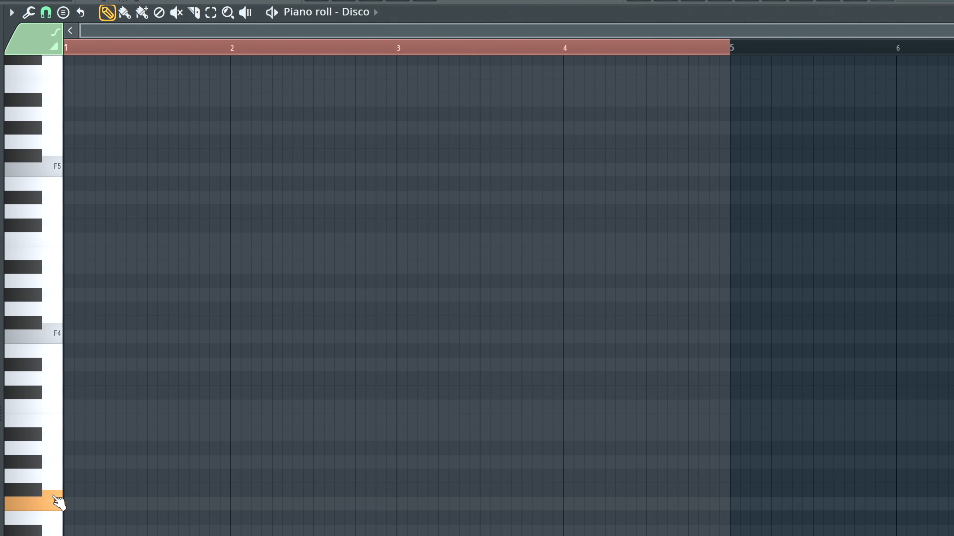
pyautogui.press('space')
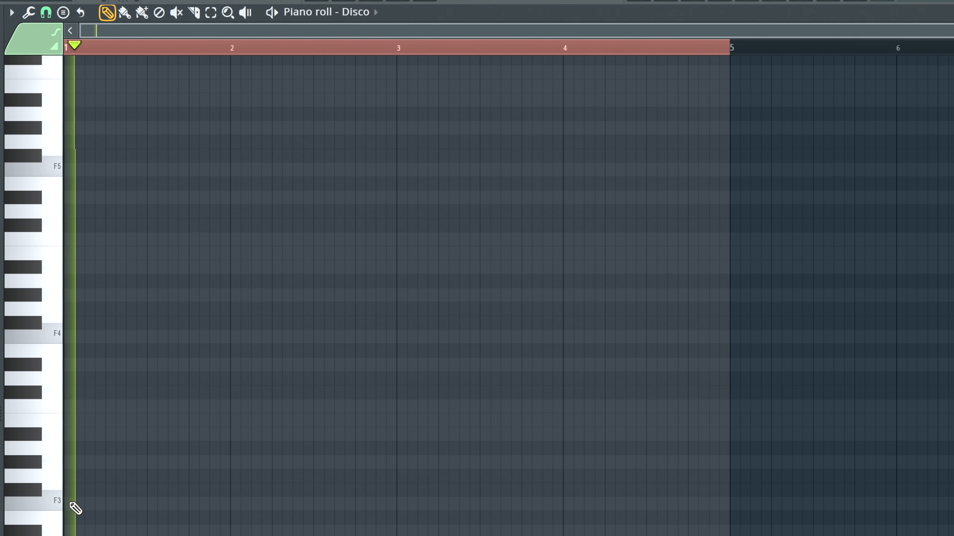
pyautogui.press('space')
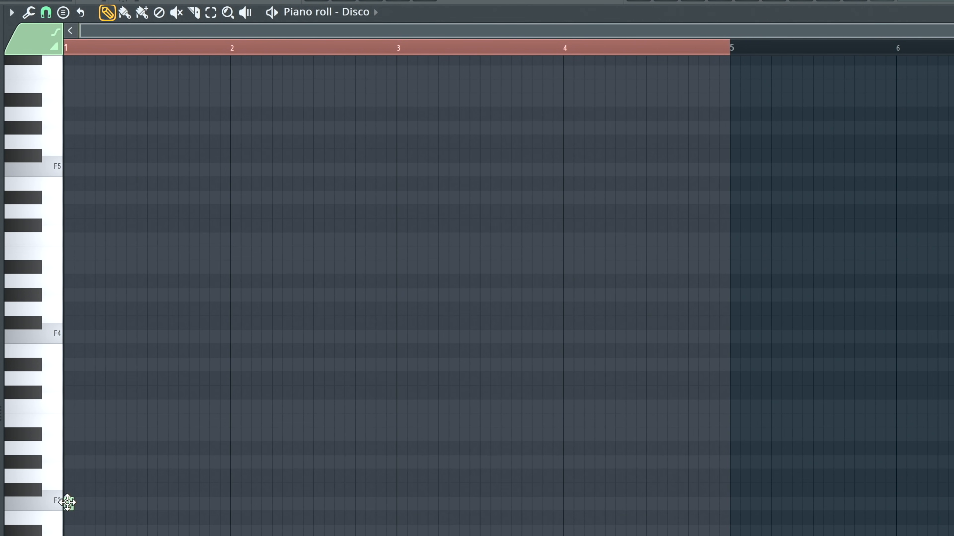
# - Try a repeated F3 rhythm in bar 1 with notes at steps 4, 7, 11 and 13, and play it
pyautogui.click(101, 506)
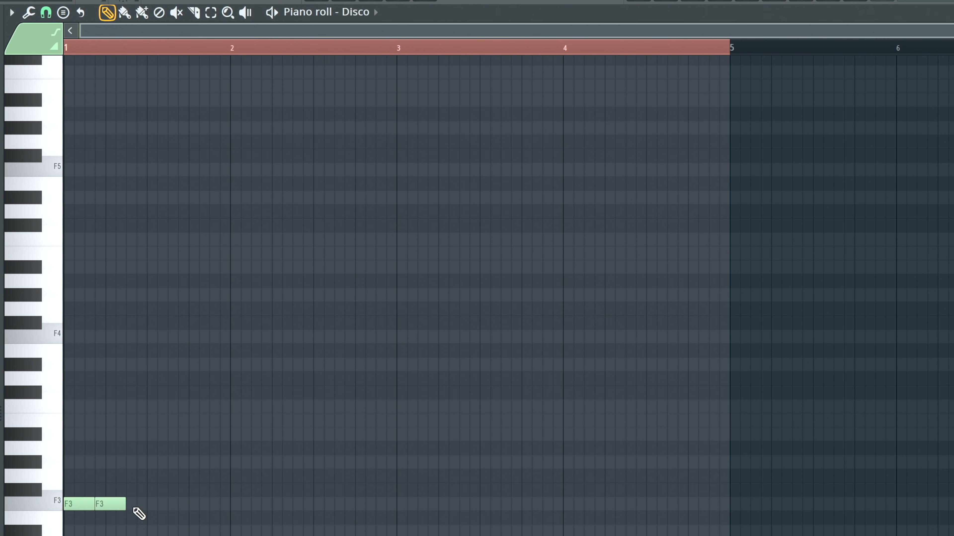
pyautogui.click(143, 506)
pyautogui.click(181, 505)
pyautogui.moveTo(192, 506)
pyautogui.mouseDown()
pyautogui.moveTo(181, 506)
pyautogui.moveTo(190, 506)
pyautogui.mouseUp()
pyautogui.click(194, 506)
pyautogui.press('space')
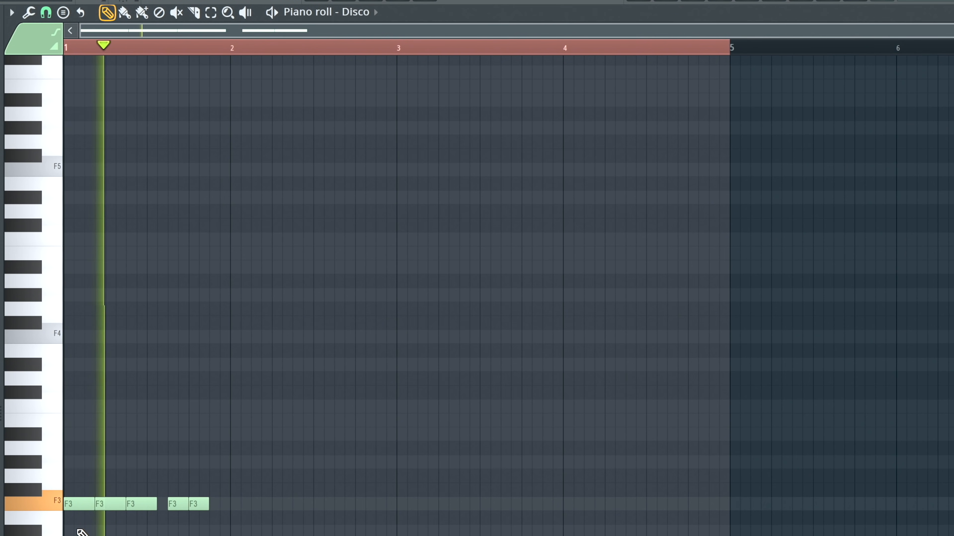
pyautogui.press('space')
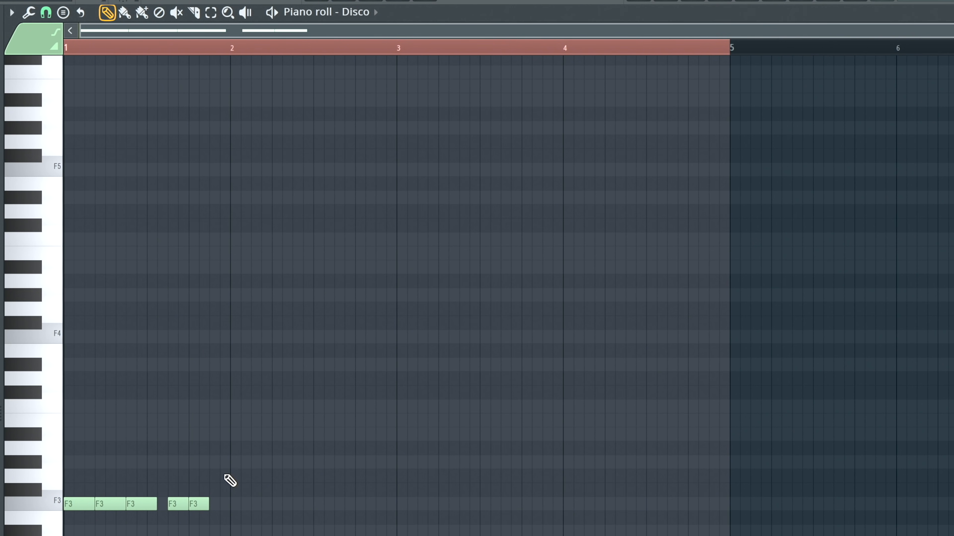
# - Shorten all five F3 notes in bar 1 by one step each and play the pattern
pyautogui.press('e')
pyautogui.moveTo(204, 485)
pyautogui.mouseDown()
pyautogui.moveTo(66, 533)
pyautogui.moveTo(89, 526)
pyautogui.moveTo(84, 504)
pyautogui.mouseUp()
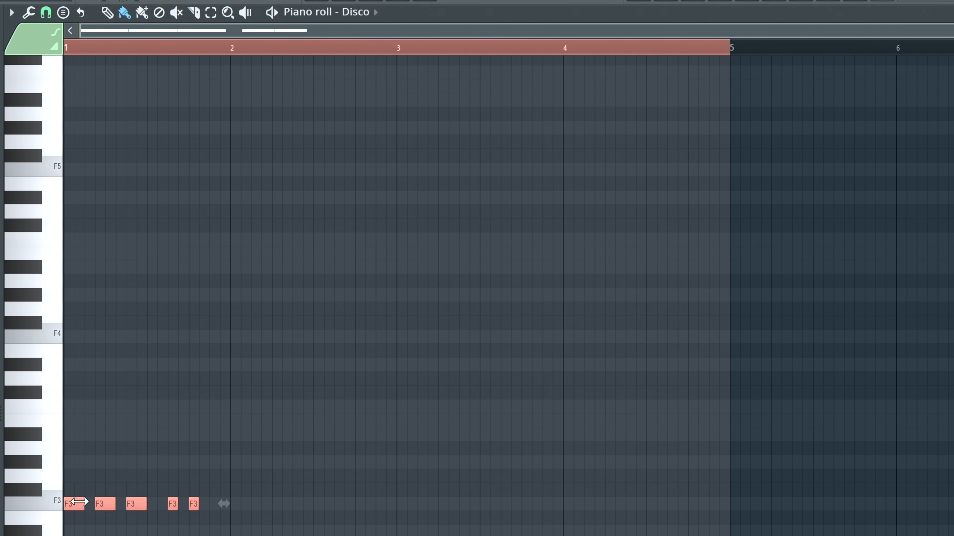
pyautogui.press('space')
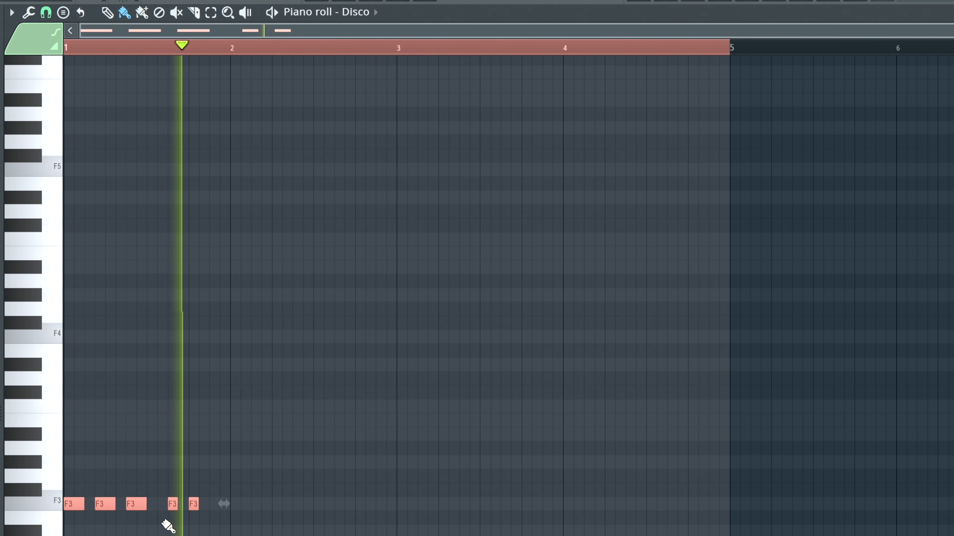
pyautogui.press('space')
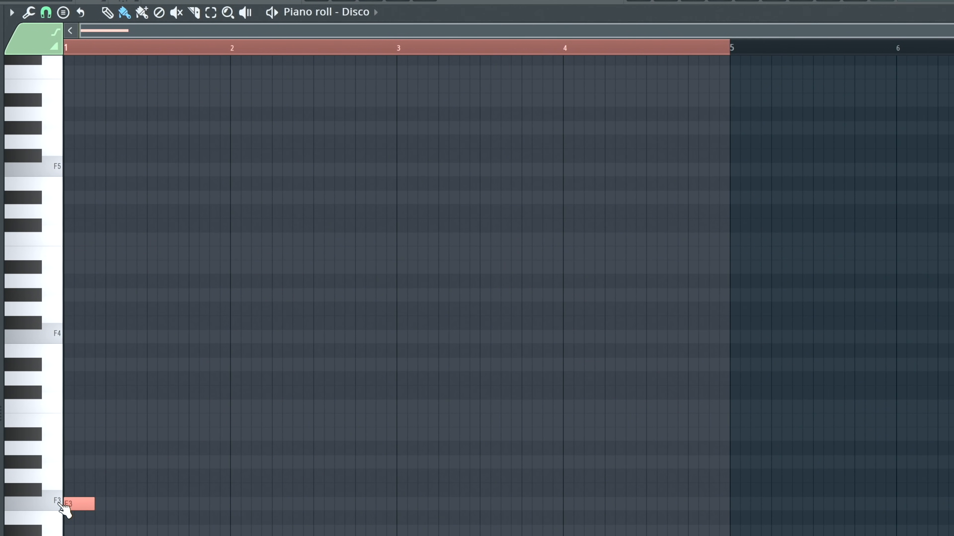
# - Audition scale notes above F3 by stacking A#3, B3, C4 and D#4 at the start of bar 1
pyautogui.click(57, 507)
pyautogui.click(26, 461)
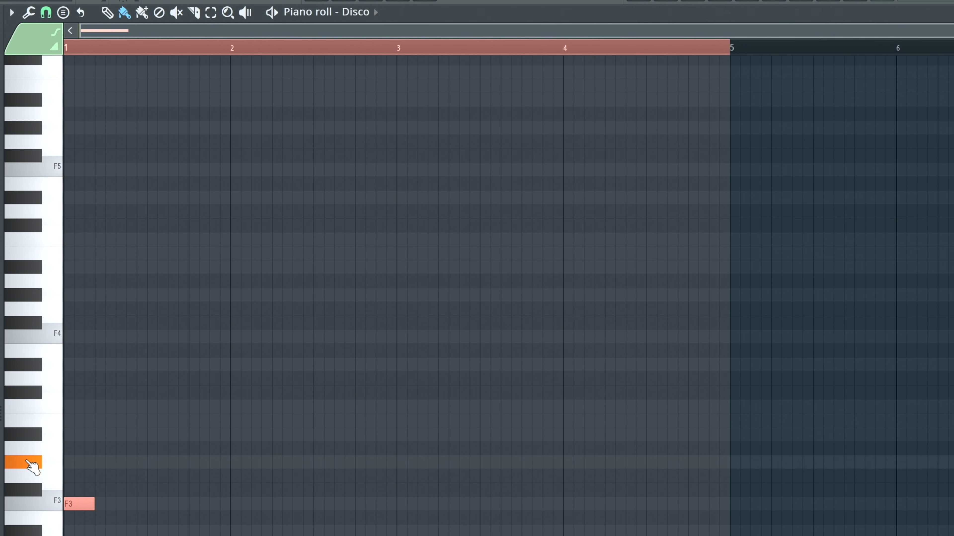
pyautogui.click(72, 458)
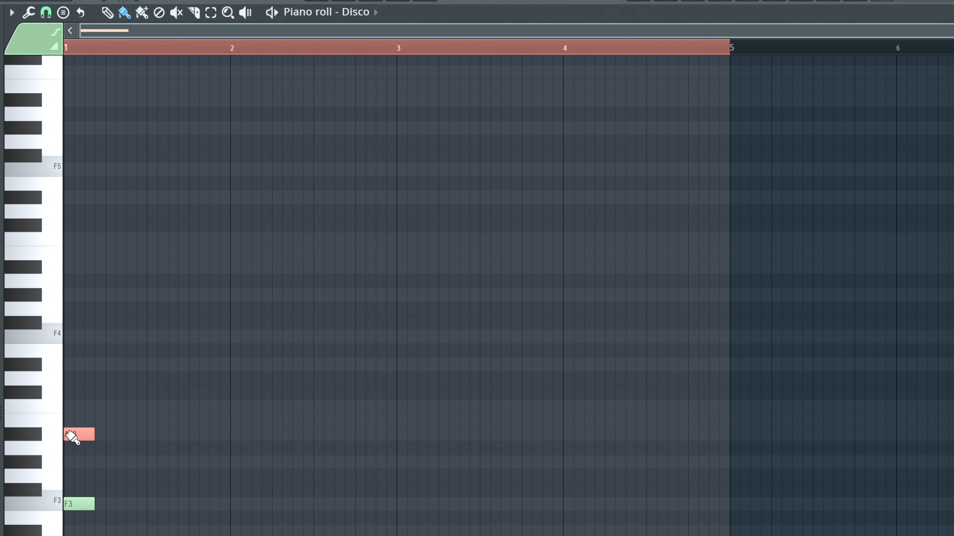
pyautogui.click(71, 420)
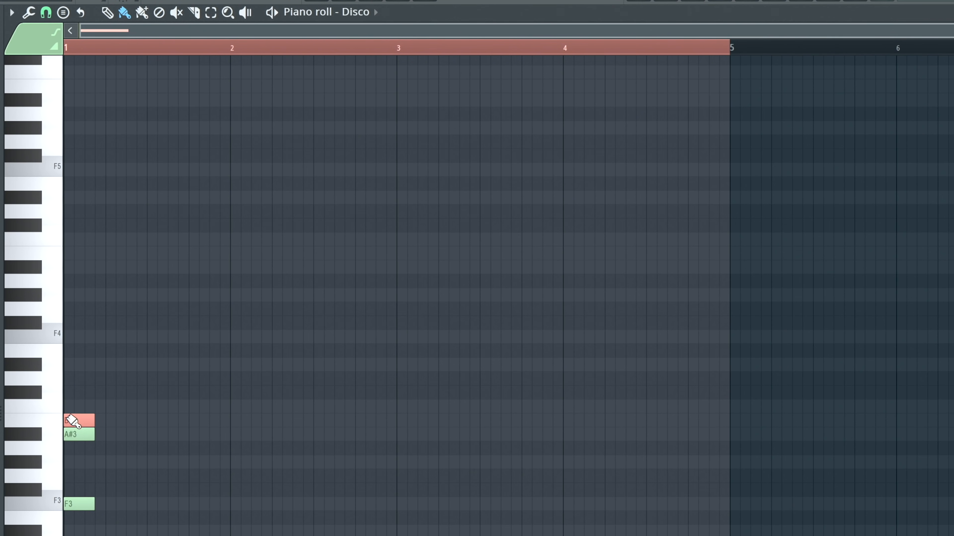
pyautogui.click(68, 408)
pyautogui.click(71, 366)
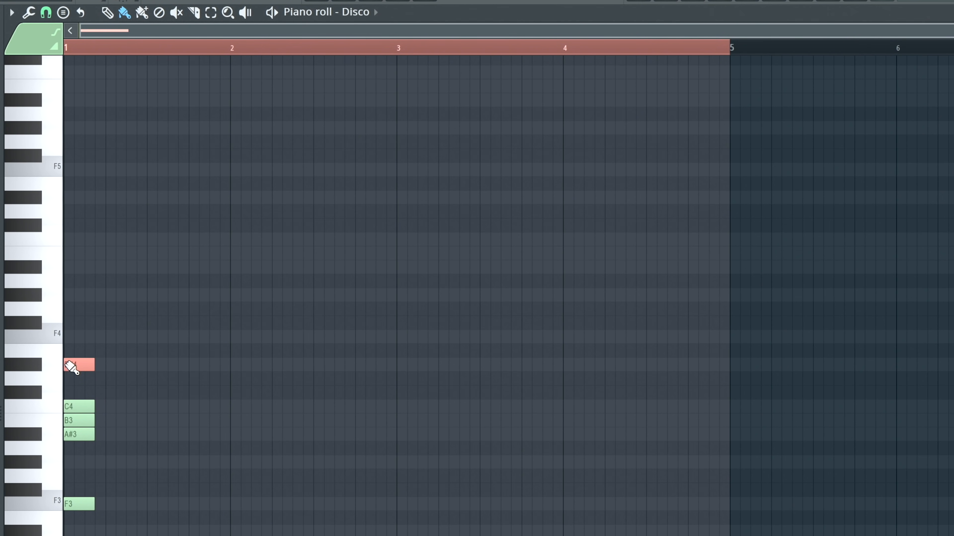
pyautogui.click(71, 347)
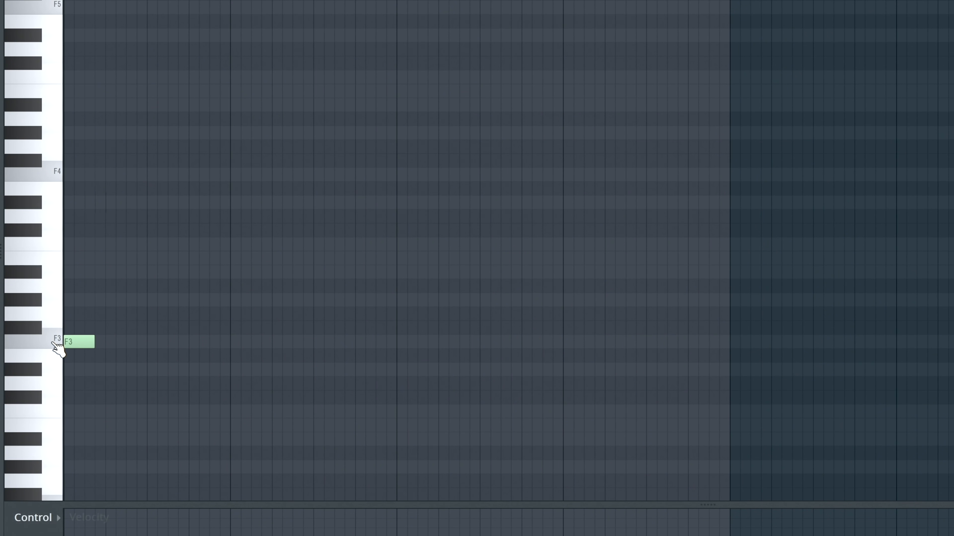
# - Add one-step notes to bar 1 with D#4 at step 4, F4 at step 7 and C4 at step 11, and play them
pyautogui.click(54, 342)
pyautogui.click(131, 175)
pyautogui.press('space')
pyautogui.click(172, 203)
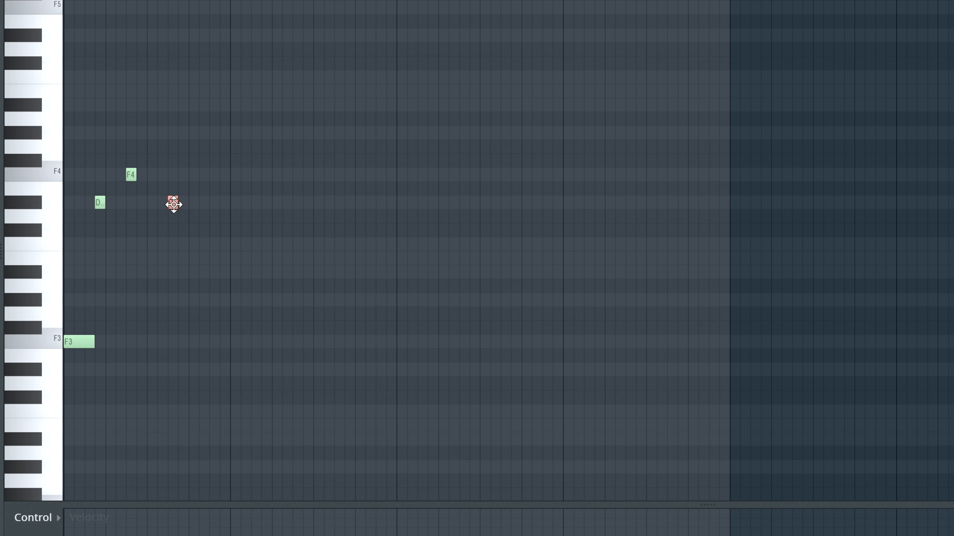
pyautogui.moveTo(173, 205); pyautogui.dragTo(171, 252)
pyautogui.press('space')
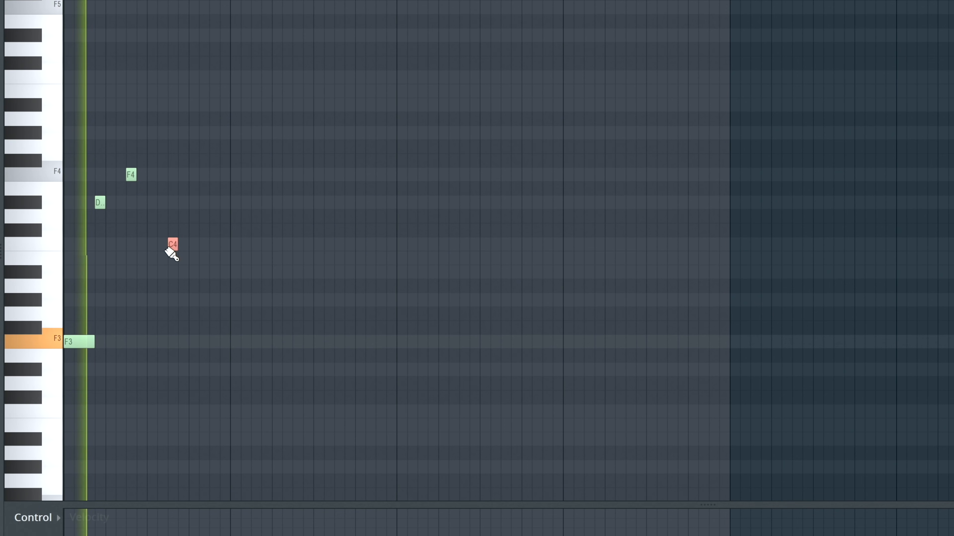
pyautogui.press('space')
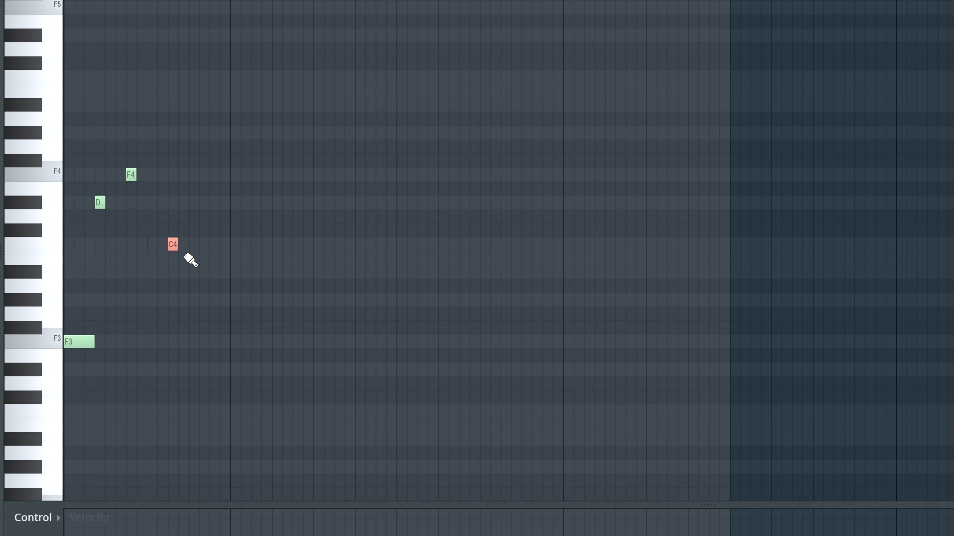
# - Finish bar 1 with a descending run of B3, A#3 and G#3 at steps 13, 14 and 15, and play it
pyautogui.click(190, 259)
pyautogui.click(202, 272)
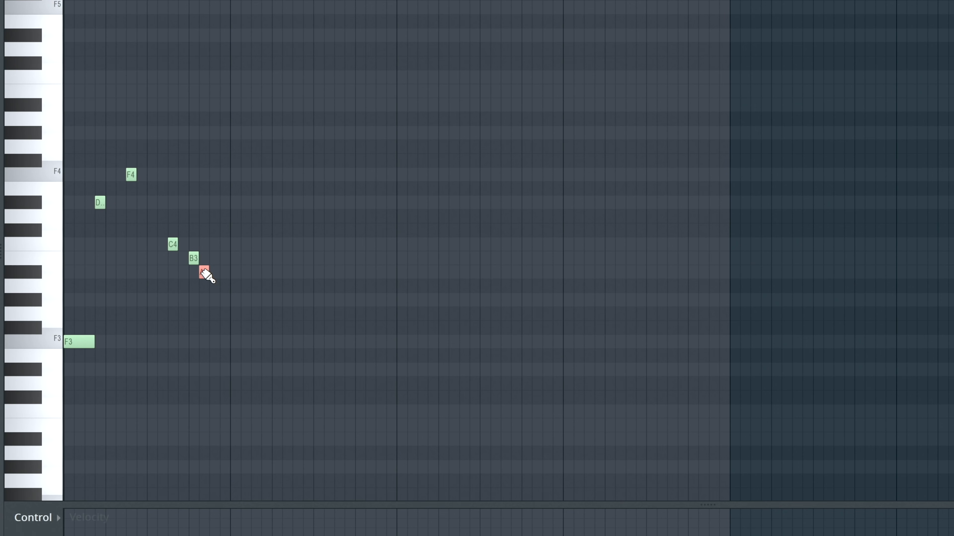
pyautogui.click(213, 300)
pyautogui.press('space')
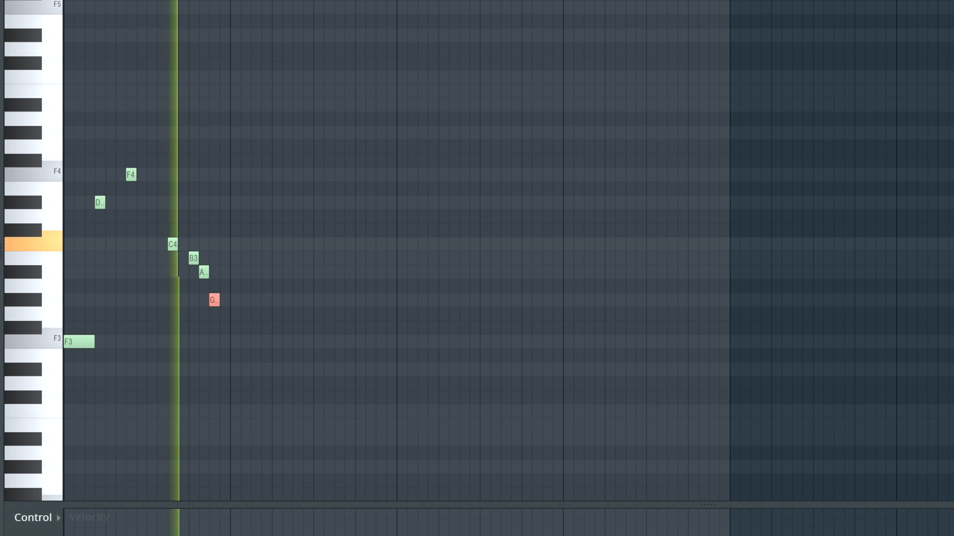
pyautogui.press('space')
# - Start bar 2 with a three-step F3 and one-step D#4 and F4 notes at steps 4 and 7, and play the pattern
pyautogui.click(234, 342)
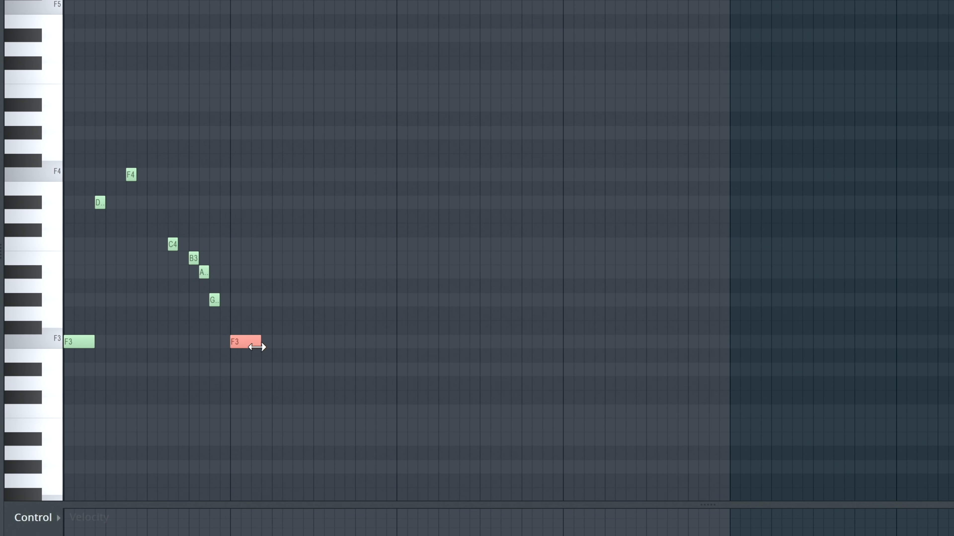
pyautogui.click(267, 203)
pyautogui.press('space')
pyautogui.click(297, 175)
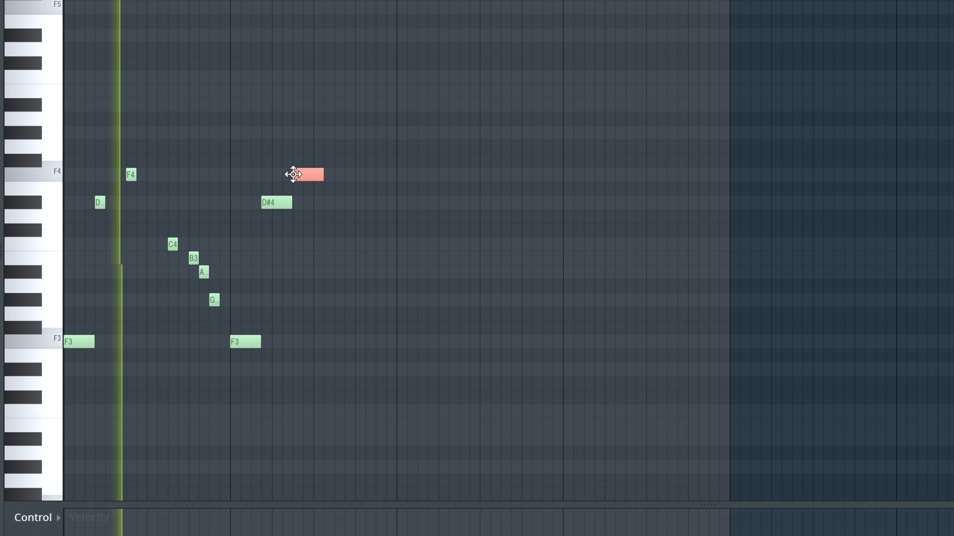
pyautogui.moveTo(324, 175); pyautogui.dragTo(270, 199)
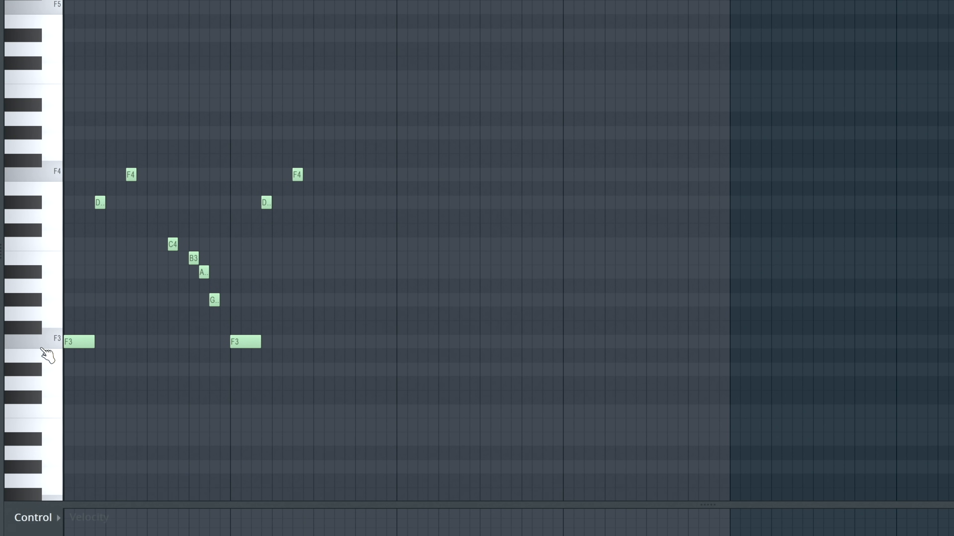
pyautogui.press('space')
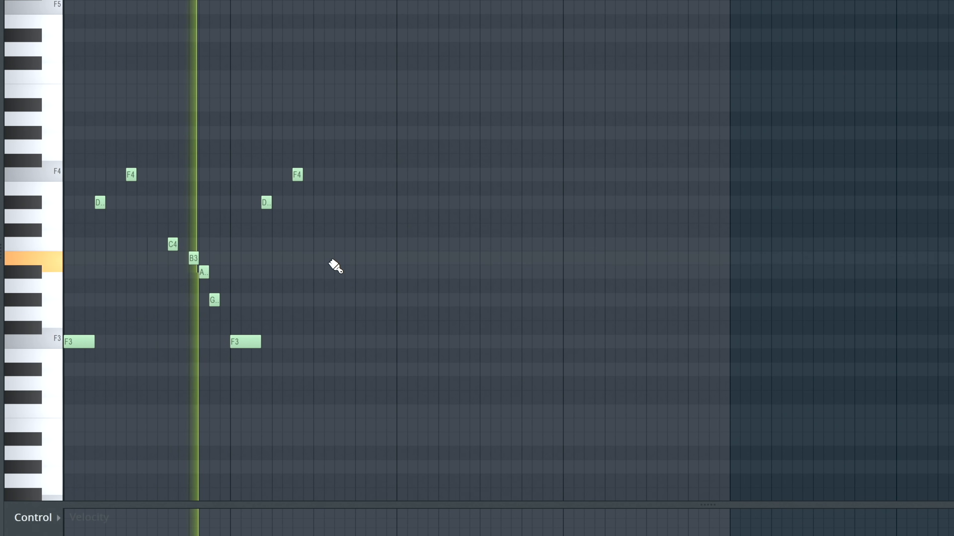
pyautogui.press('space')
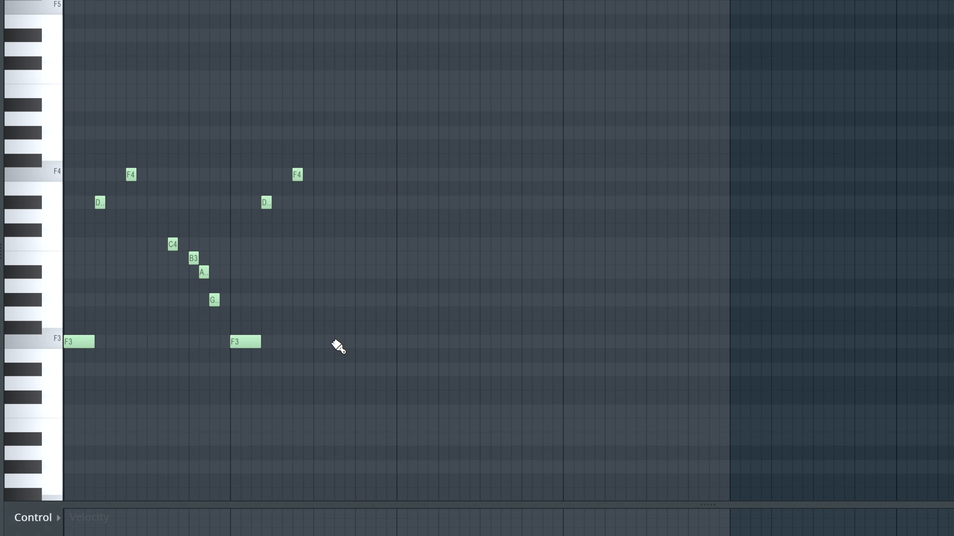
# - Add a two-step G#3 at step 9 and a one-step G#4 at step 11 of bar 2, and play the pattern
pyautogui.click(316, 300)
pyautogui.click(338, 135)
pyautogui.moveTo(350, 133); pyautogui.dragTo(335, 134)
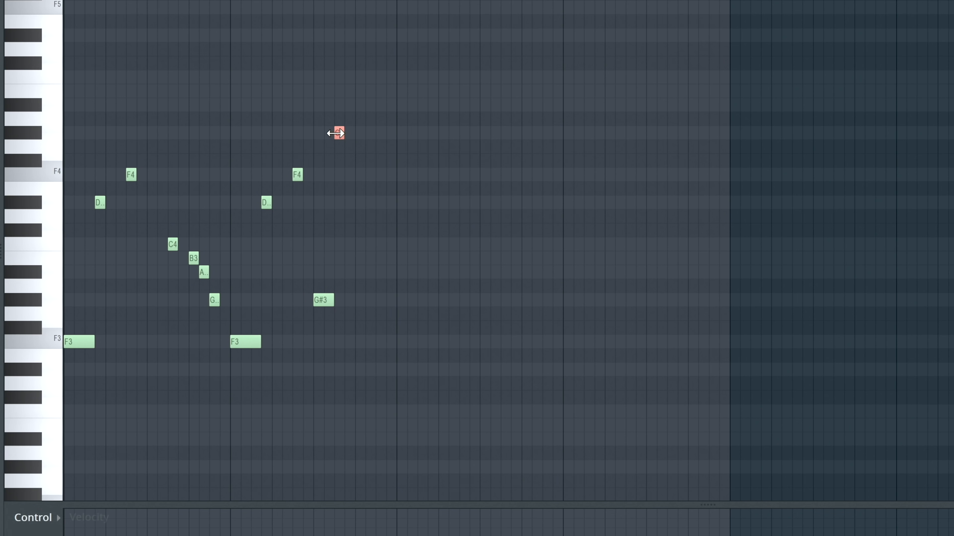
pyautogui.press('space')
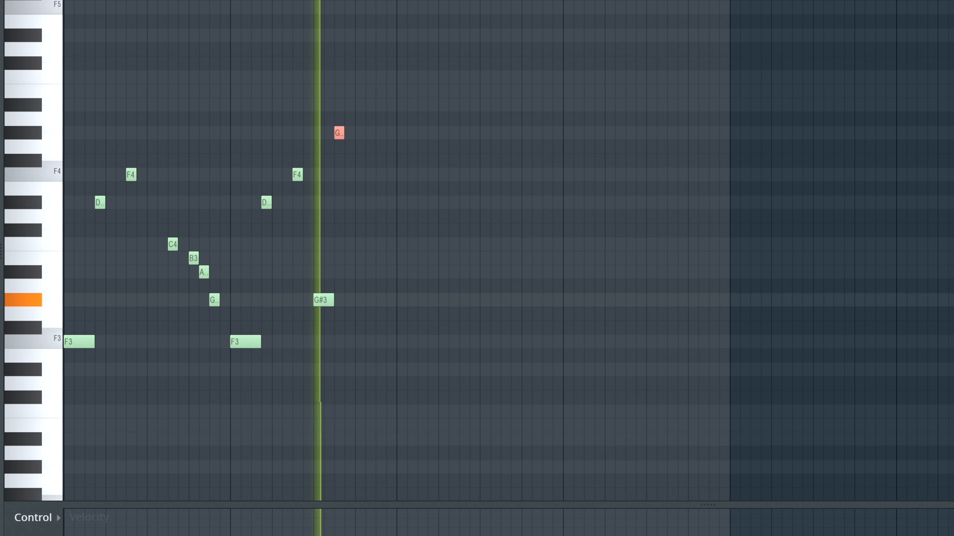
pyautogui.press('space')
# - Close bar 2 with a two-step A#3 at step 13 and a one-step A#4 at step 15, and play the pattern
pyautogui.click(362, 275)
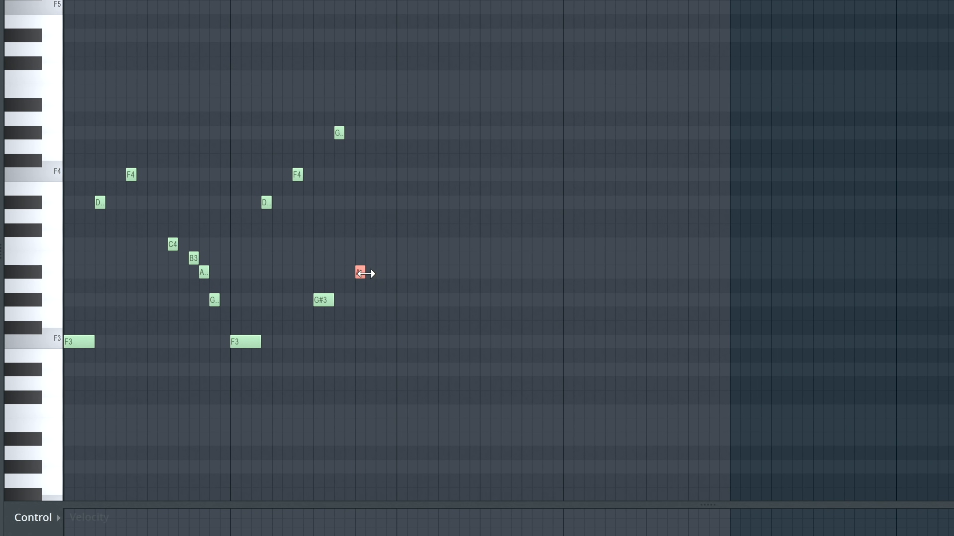
pyautogui.click(386, 105)
pyautogui.press('space')
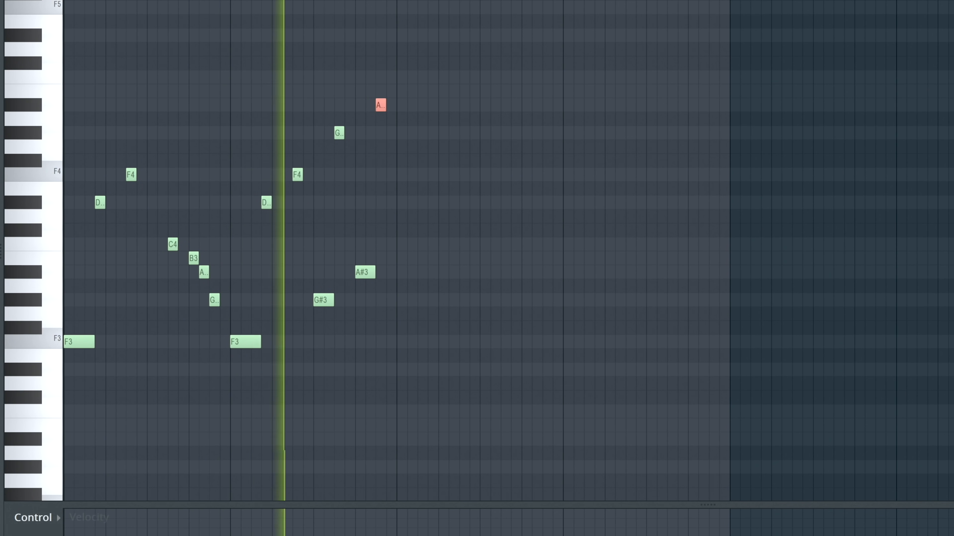
pyautogui.press('space')
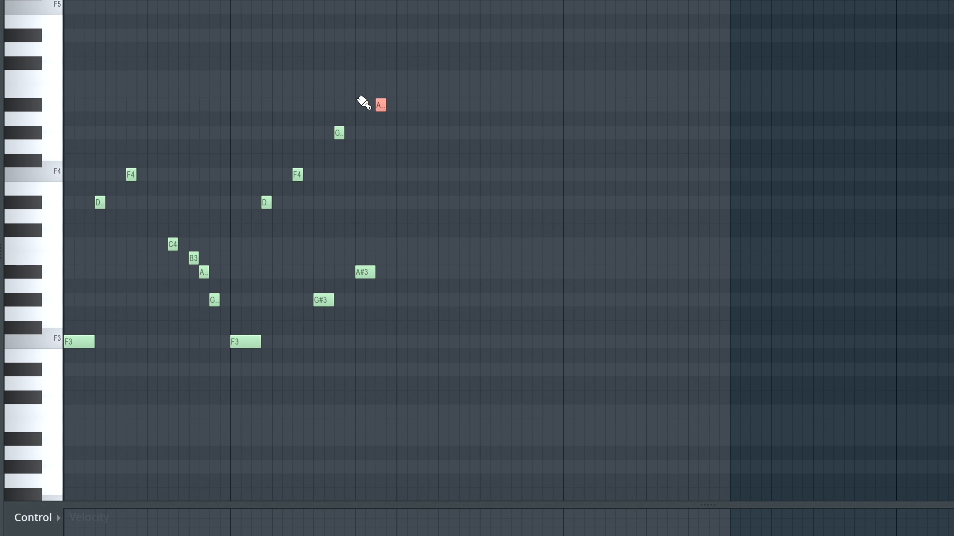
# - Duplicate all notes of bars 1 and 2 into bars 3 and 4
pyautogui.moveTo(394, 92); pyautogui.dragTo(64, 389)
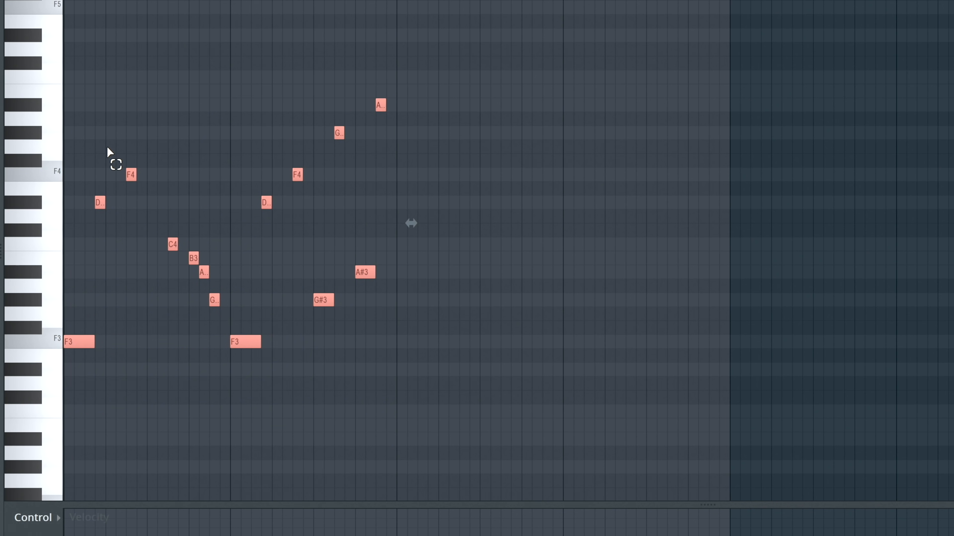
pyautogui.moveTo(76, 341); pyautogui.dragTo(415, 370)
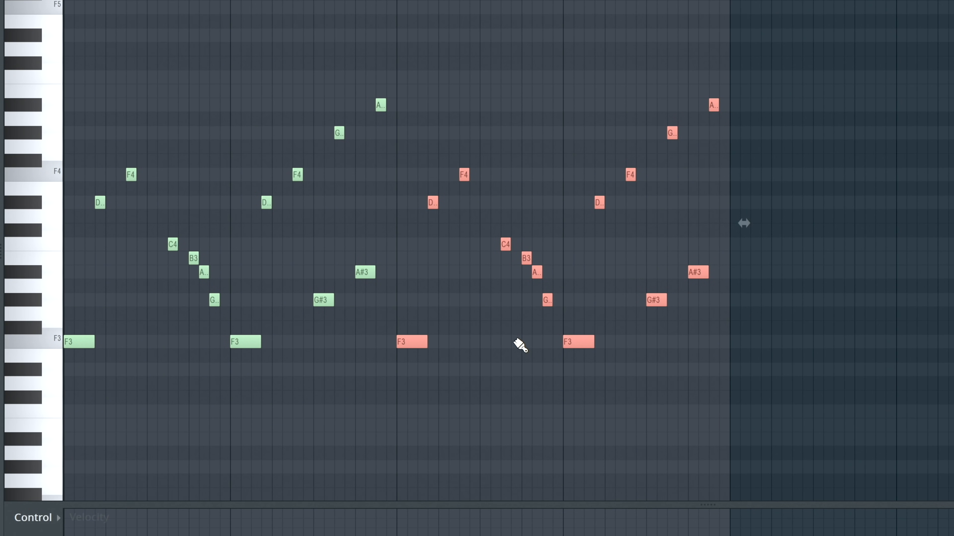
pyautogui.click(515, 342)
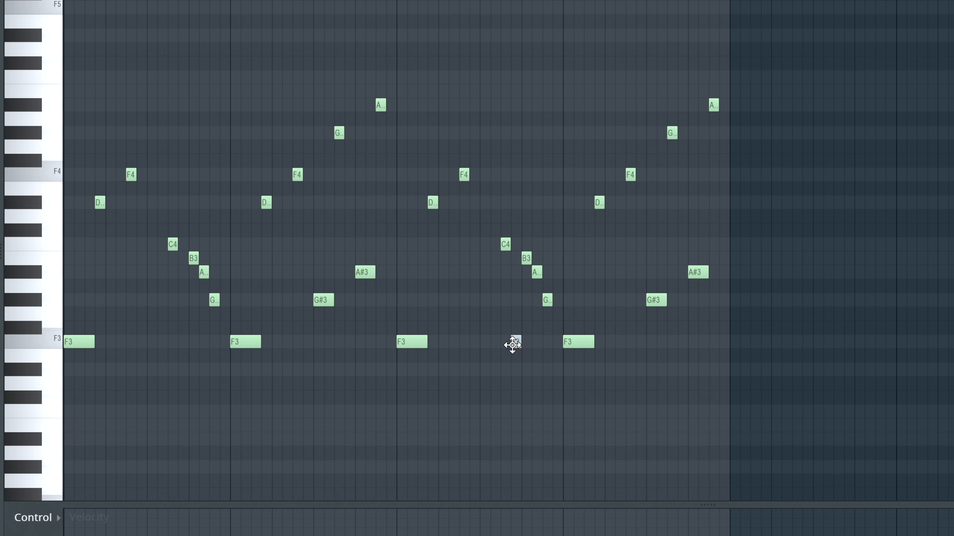
pyautogui.rightClick(513, 342)
# - Delete the G#3, G#4, A#3 and A#4 notes from the second half of bar 4
pyautogui.rightClick(713, 105)
pyautogui.rightClick(656, 300)
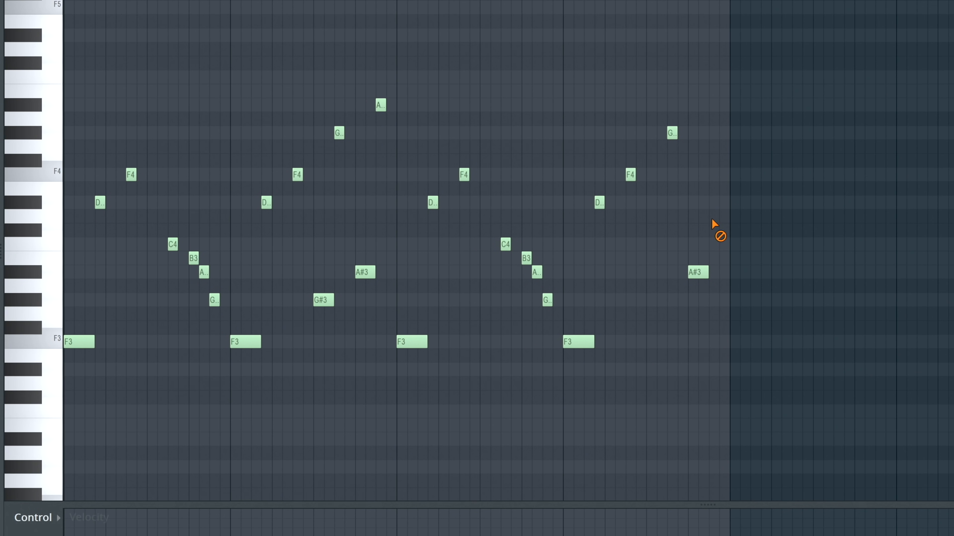
pyautogui.rightClick(697, 272)
pyautogui.rightClick(672, 133)
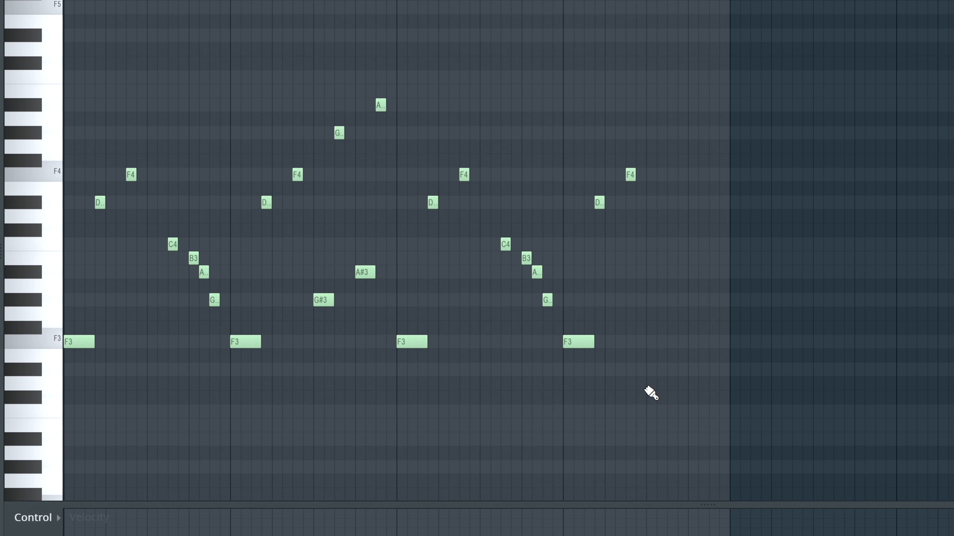
# - Add a two-step C3 at step 9 and a one-step C4 at step 11 of bar 4
pyautogui.click(648, 411)
pyautogui.click(669, 245)
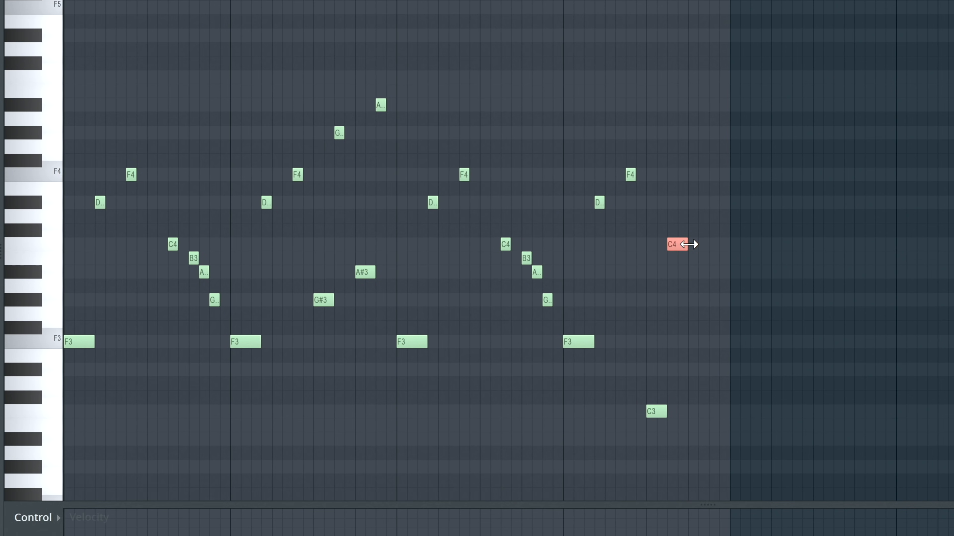
pyautogui.moveTo(688, 245); pyautogui.dragTo(676, 242)
# - Close bar 4 with a two-step D#3 at step 13 and a one-step D#4 at step 15, and play the pattern
pyautogui.click(688, 369)
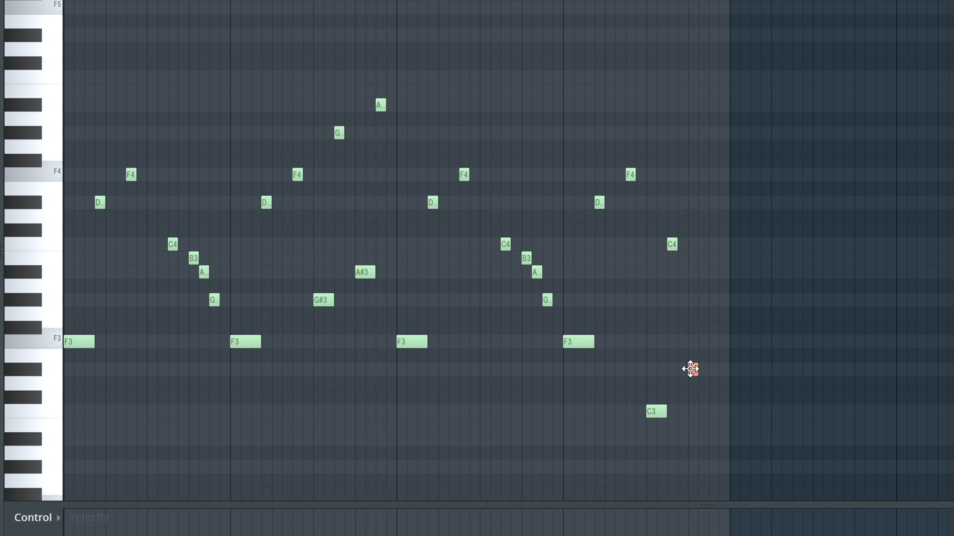
pyautogui.moveTo(698, 370); pyautogui.dragTo(708, 371)
pyautogui.click(715, 203)
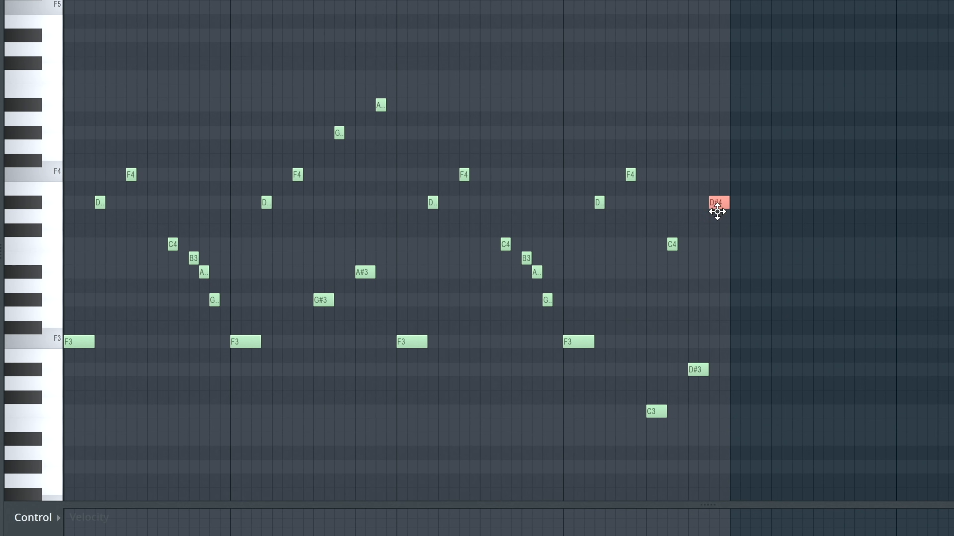
pyautogui.moveTo(728, 202); pyautogui.dragTo(699, 214)
pyautogui.press('space')
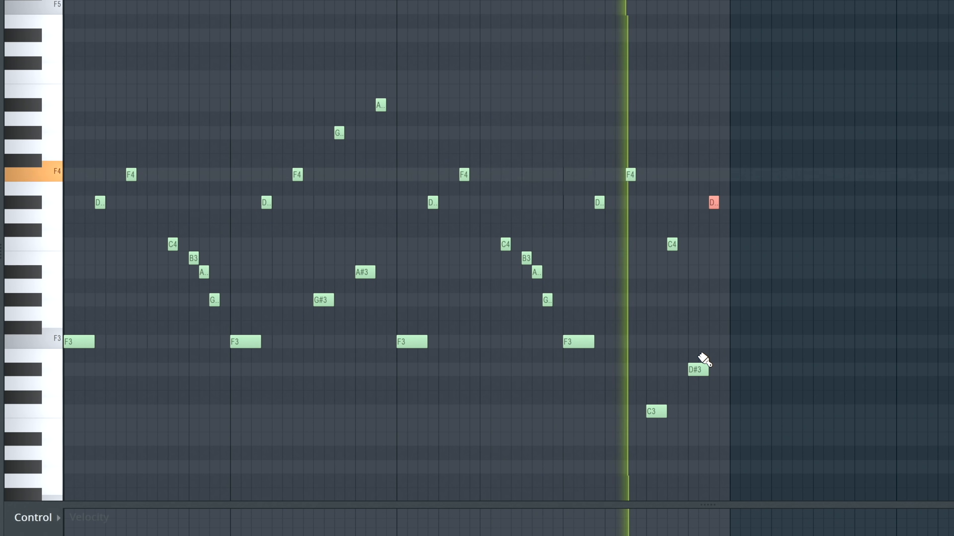
# - Raise bar 4's C3 and C4 to D#3 and D#4, raise the final pair to E3 and E4, and play the pattern
pyautogui.moveTo(656, 411); pyautogui.dragTo(656, 370)
pyautogui.moveTo(672, 242); pyautogui.dragTo(697, 409)
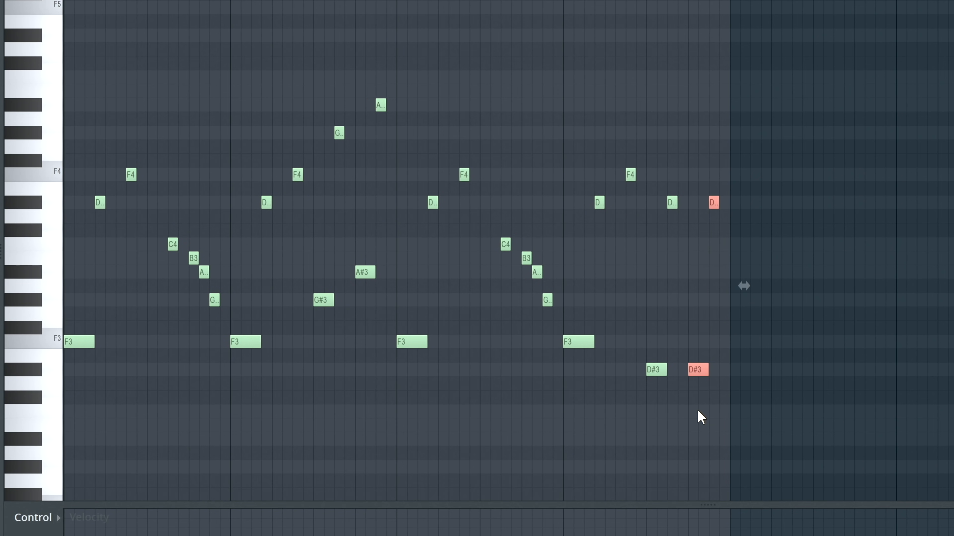
pyautogui.scroll(1, 697, 409)
pyautogui.hotkey('shift', 'Up')
pyautogui.press('space')
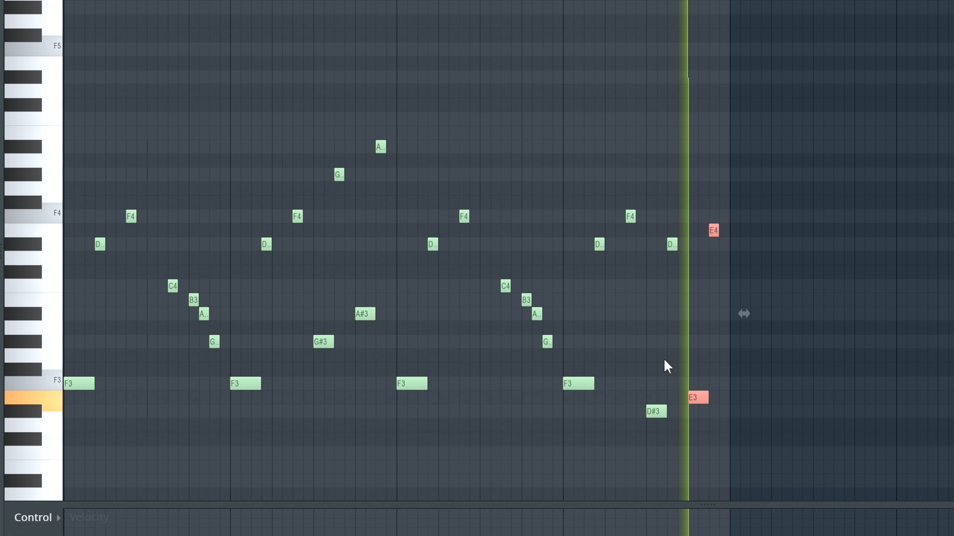
pyautogui.press('space')
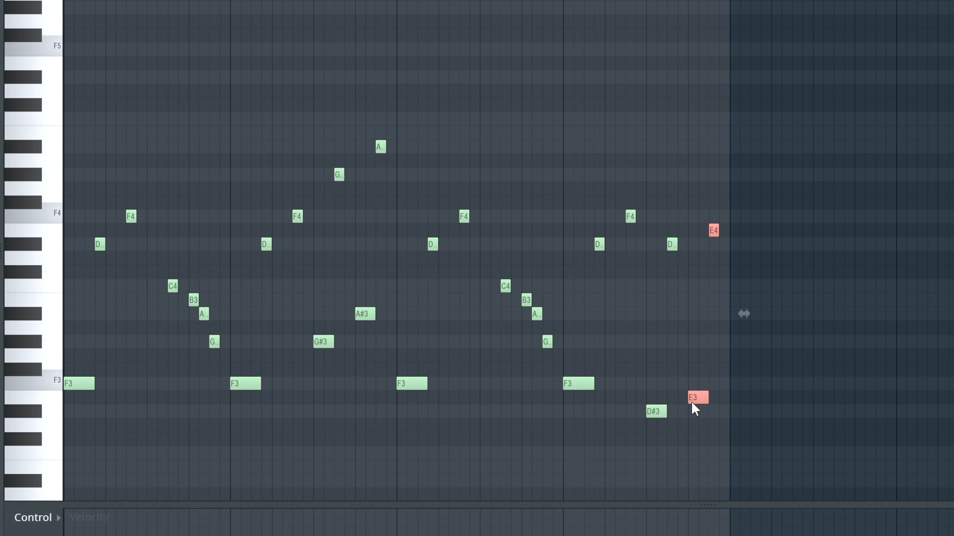
pyautogui.press('space')
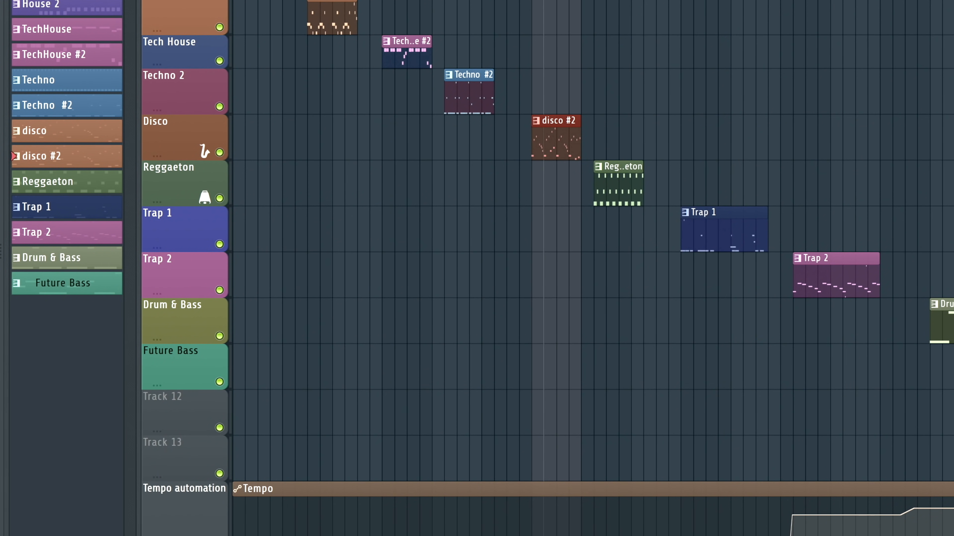
# - Set the playlist's play range to the Reggaeton clip, select its pattern and play it
pyautogui.moveTo(581, 1); pyautogui.dragTo(644, 1)
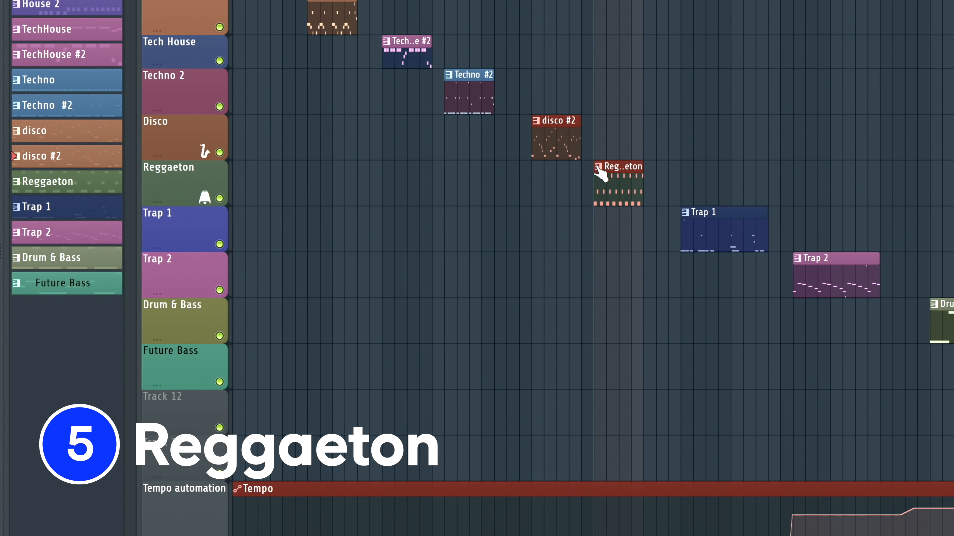
pyautogui.doubleClick(619, 170)
pyautogui.press('F6')
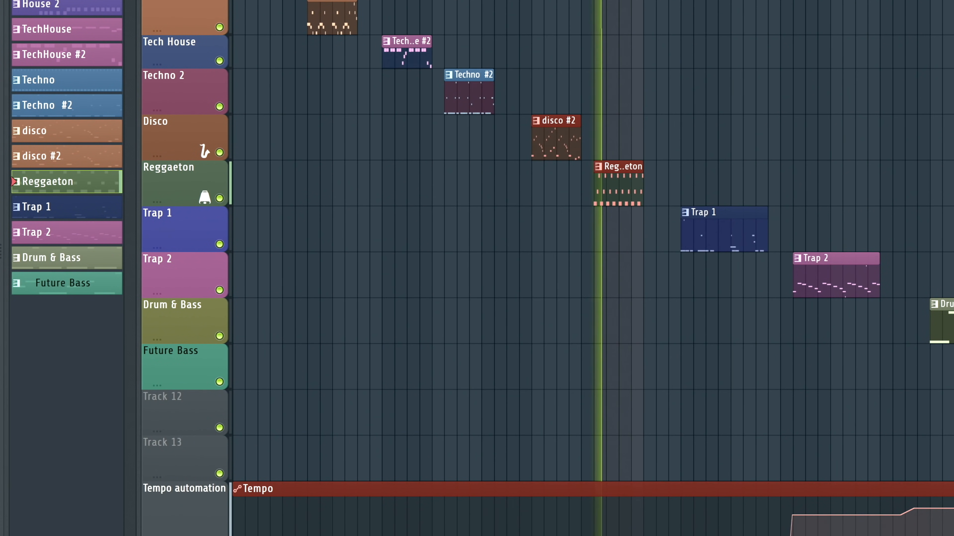
pyautogui.press('F6')
pyautogui.press('F6')
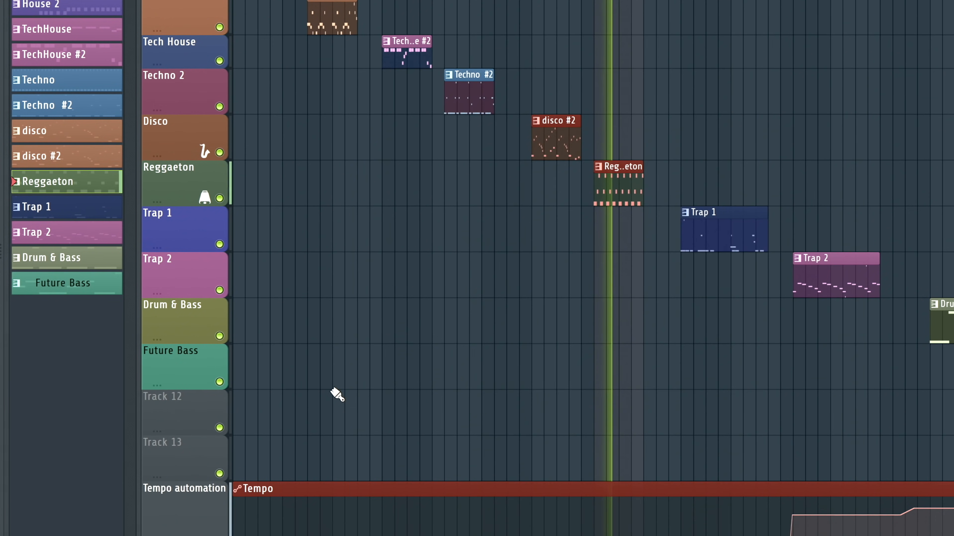
pyautogui.press('F6')
pyautogui.press('space')
# - Open the Reggaeton channel's Serum synth, play the pattern and inspect the patch's effects
pyautogui.click(462, 340)
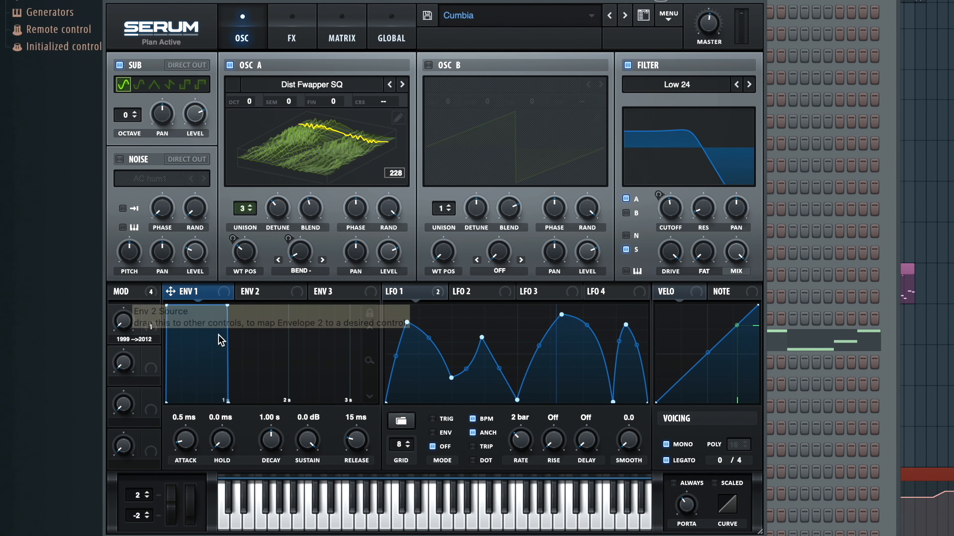
pyautogui.press('space')
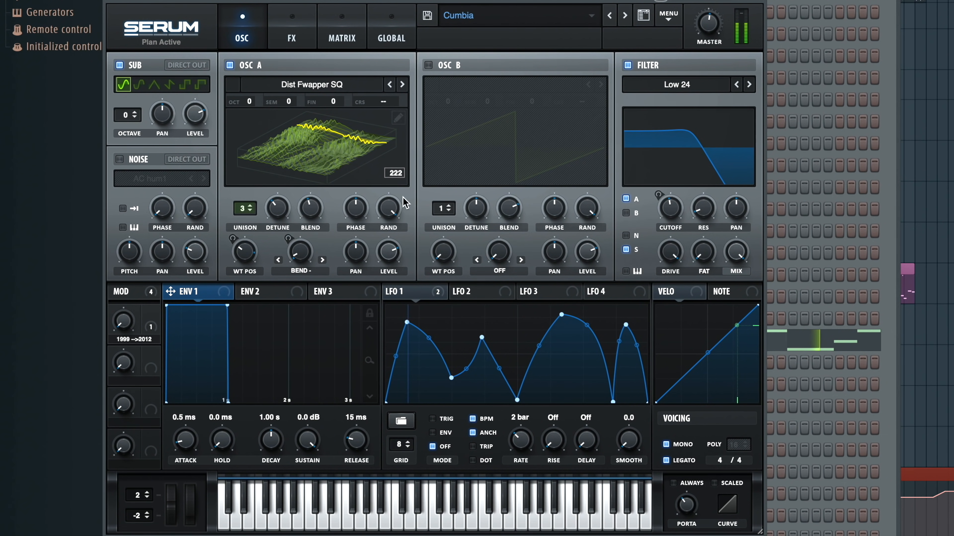
pyautogui.click(288, 25)
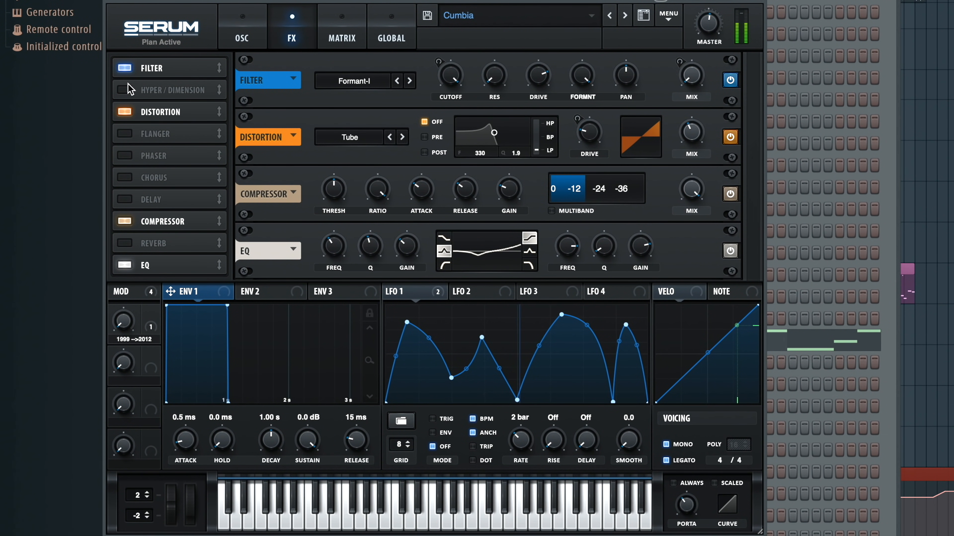
# - Toggle the filter and distortion effects off and on again, return to the oscillator settings and play the pattern
pyautogui.click(125, 67)
pyautogui.click(126, 68)
pyautogui.click(125, 111)
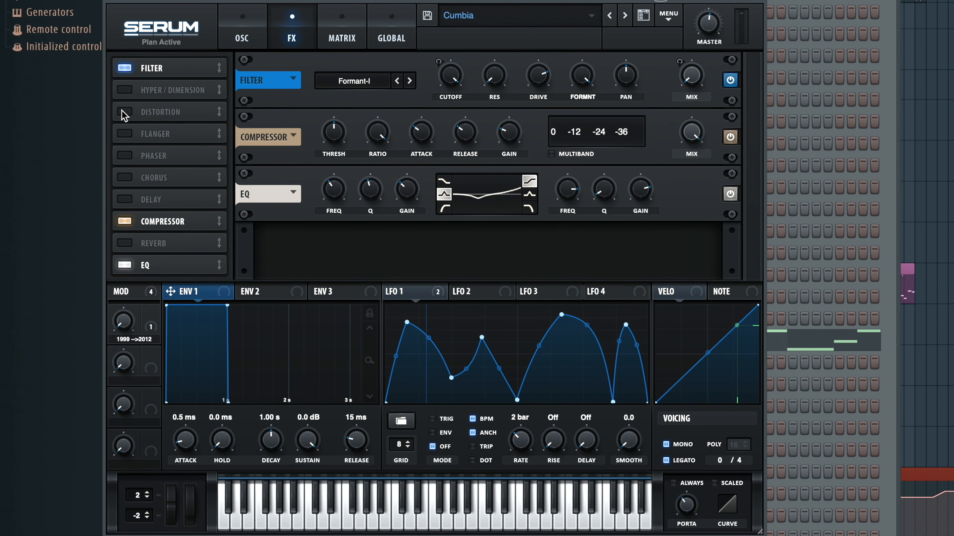
pyautogui.click(124, 112)
pyautogui.click(244, 32)
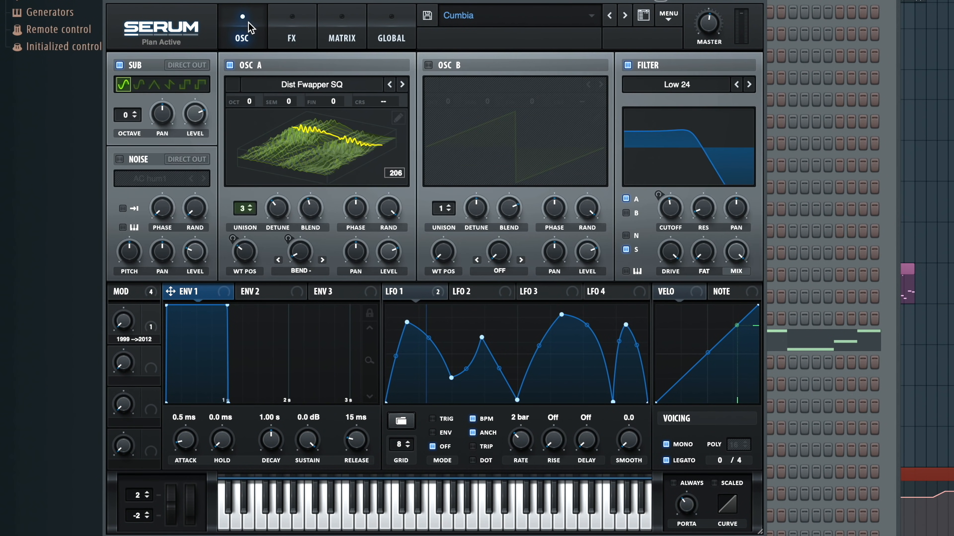
pyautogui.press('space')
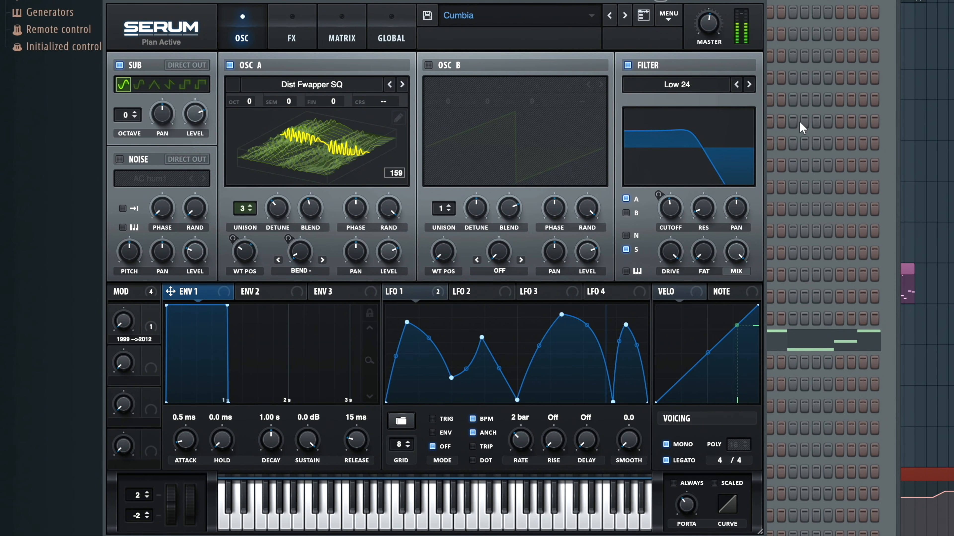
# - Close the synth, stop playback and delete all notes of the Reggaeton pattern in the piano roll
pyautogui.click(759, 1)
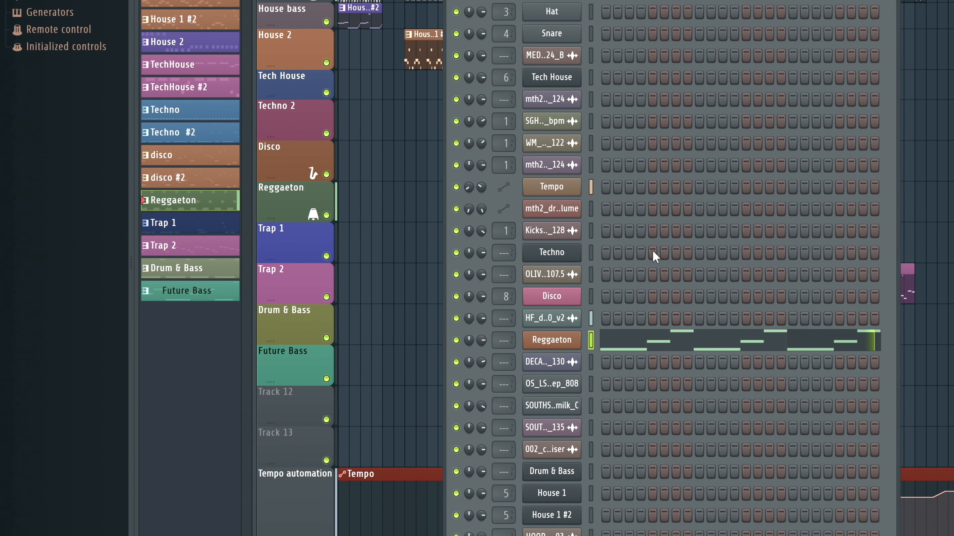
pyautogui.press('space')
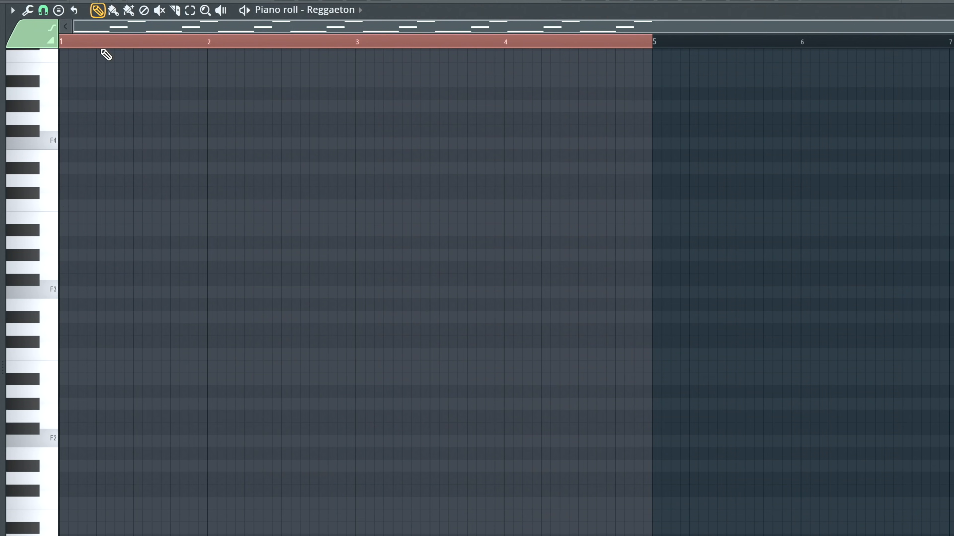
pyautogui.press('Delete')
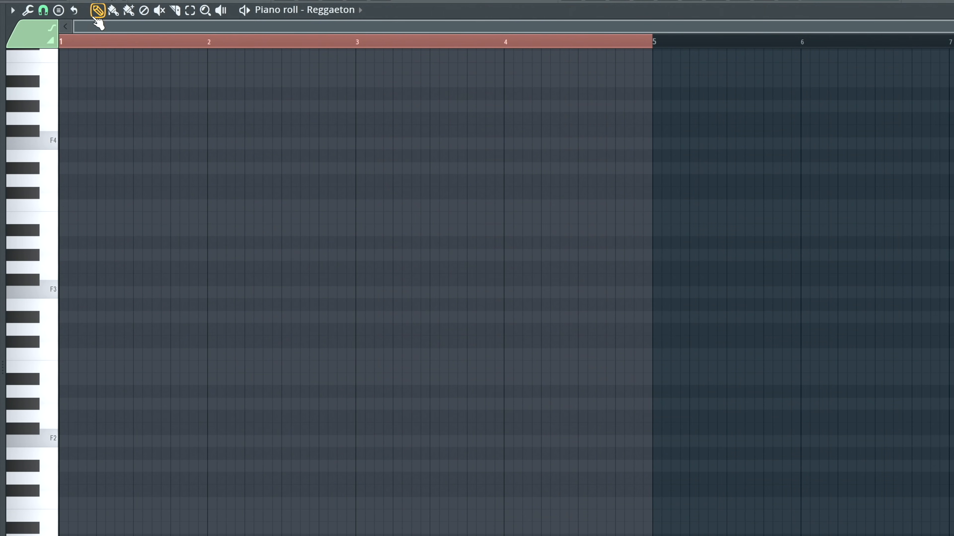
# - Set the piano roll's scale highlighting to Minor Natural (Aeolian) with root note F#
pyautogui.click(12, 10)
pyautogui.moveTo(34, 59)
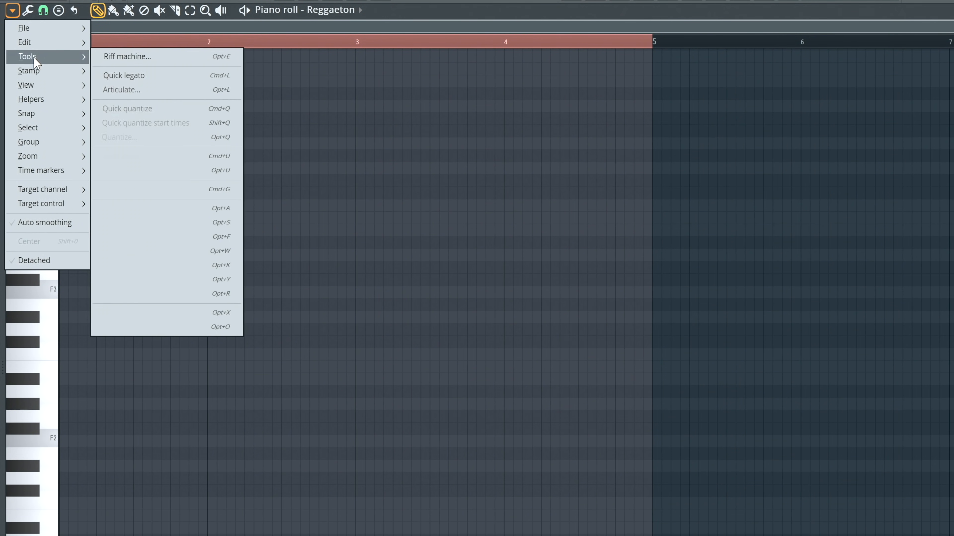
pyautogui.moveTo(47, 99)
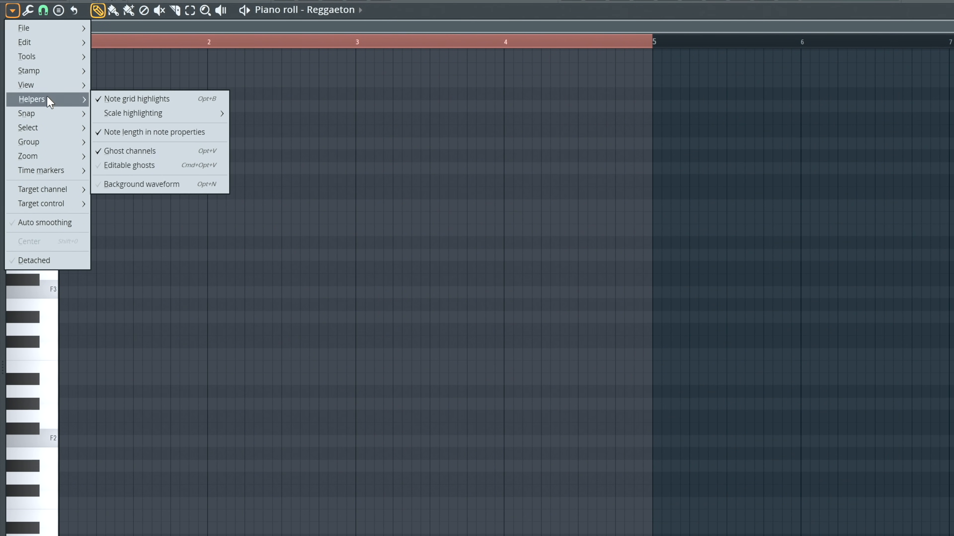
pyautogui.moveTo(139, 114)
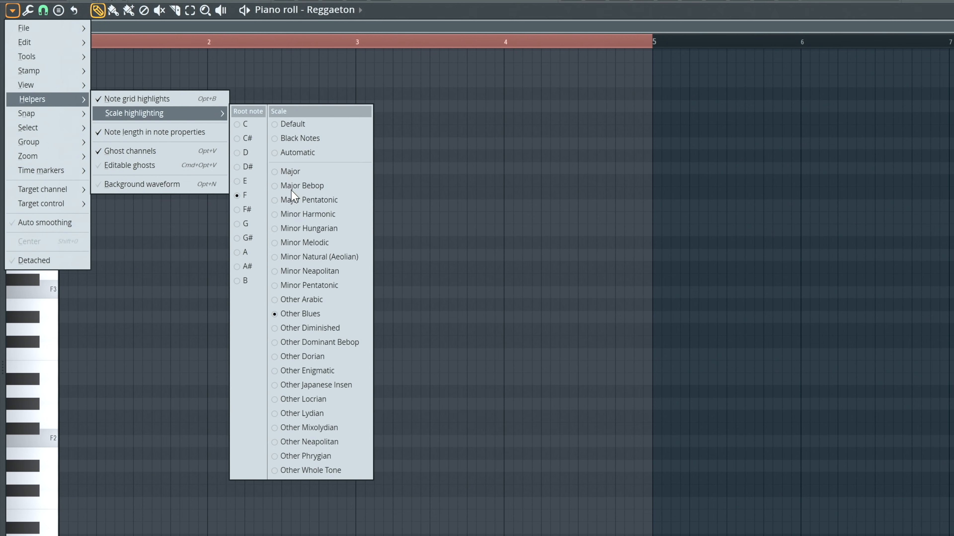
pyautogui.click(315, 258)
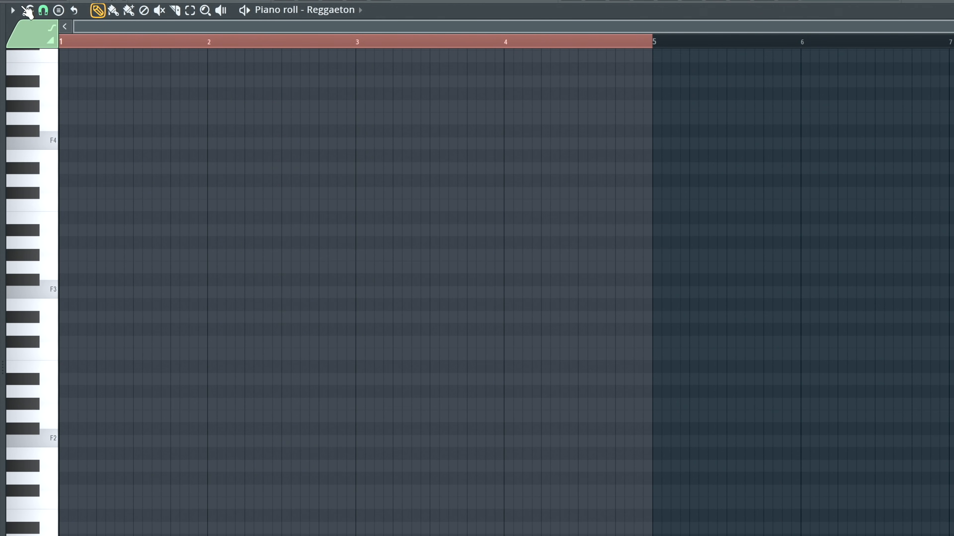
pyautogui.click(12, 10)
pyautogui.moveTo(49, 97)
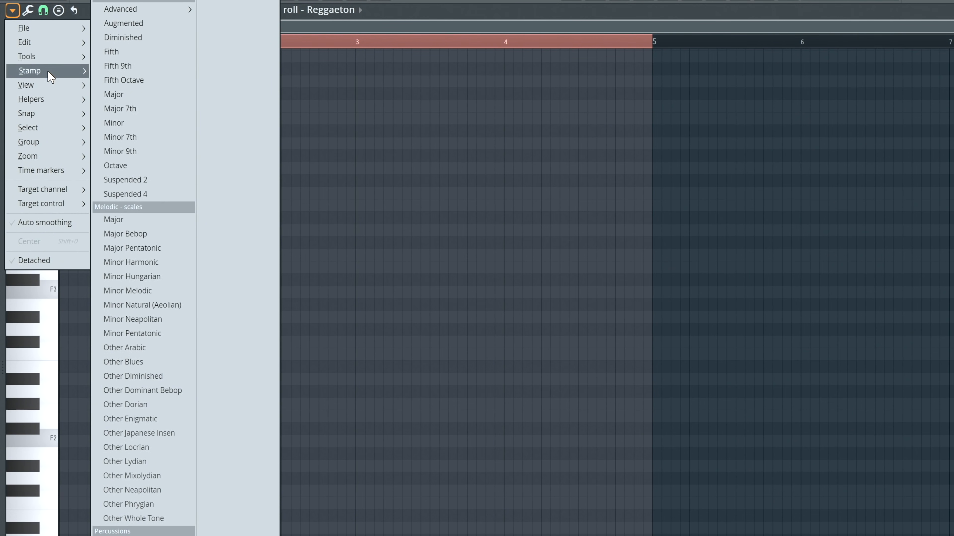
pyautogui.moveTo(53, 63)
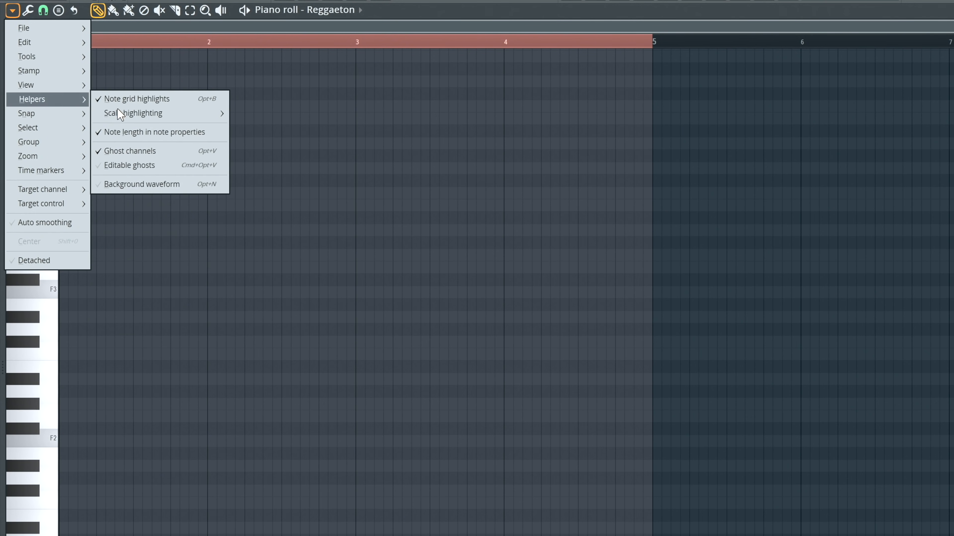
pyautogui.moveTo(135, 113)
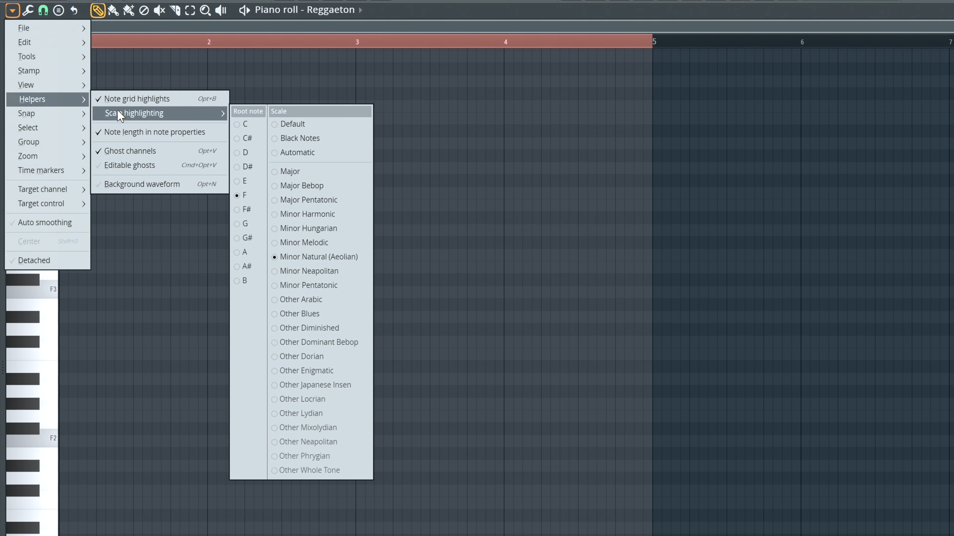
pyautogui.click(240, 207)
# - Audition F#2, place a four-step F#2 note at the start of bar 1 and play it
pyautogui.click(33, 428)
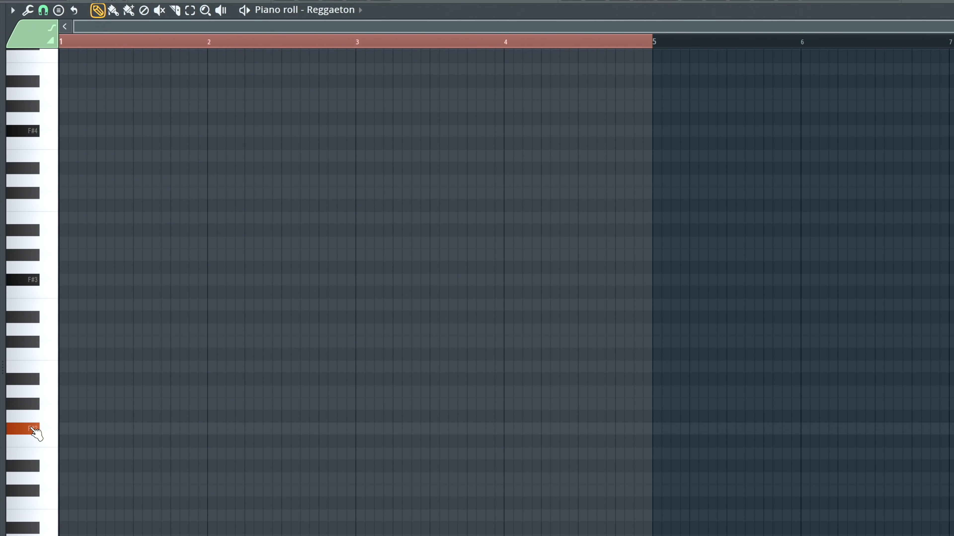
pyautogui.click(55, 428)
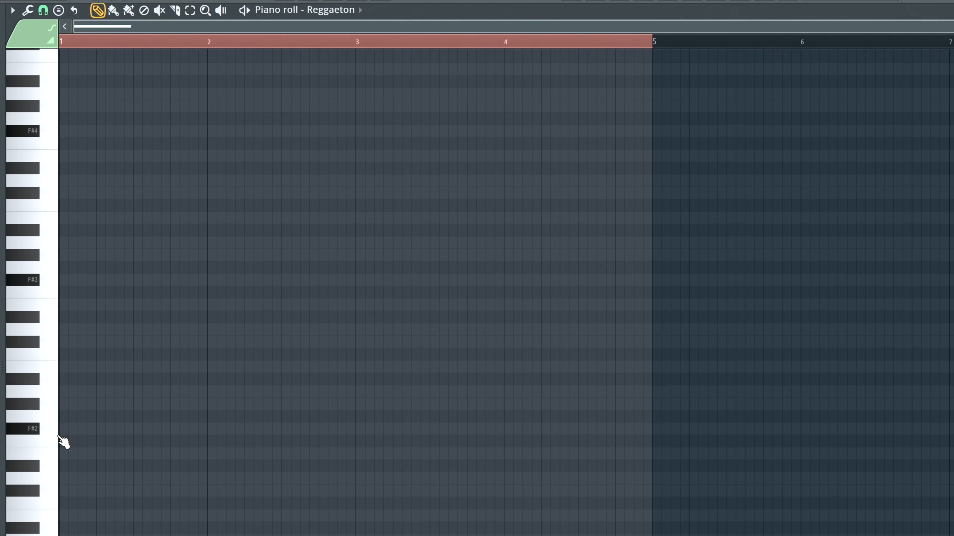
pyautogui.moveTo(70, 431); pyautogui.dragTo(60, 431)
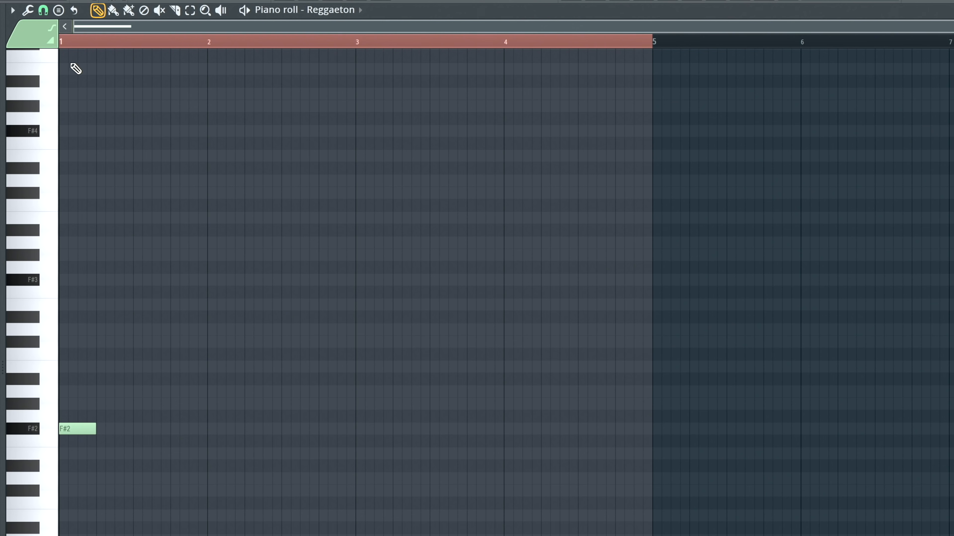
pyautogui.press('space')
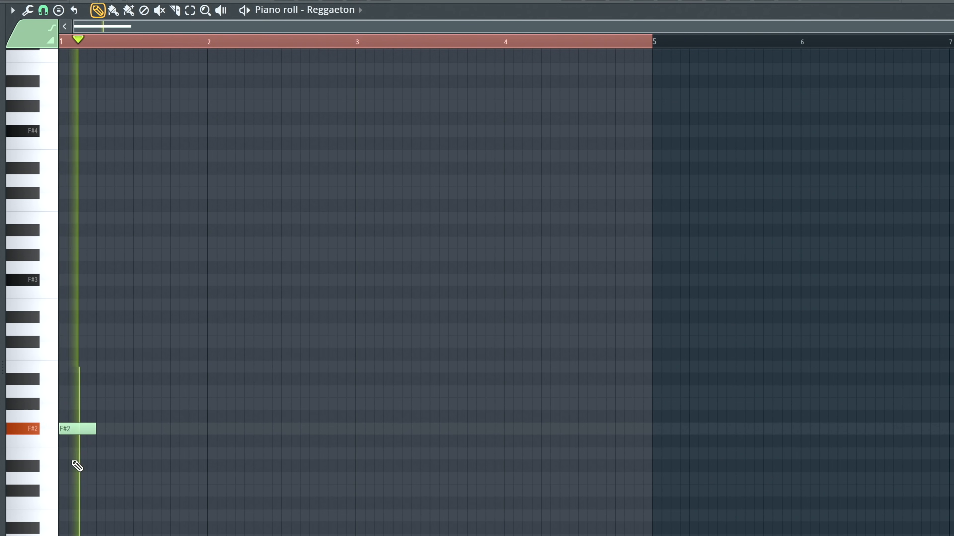
pyautogui.press('space')
# - Add a two-step A2 at step 5 and a two-step C#3 at step 7 of bar 1, and play the pattern
pyautogui.click(105, 390)
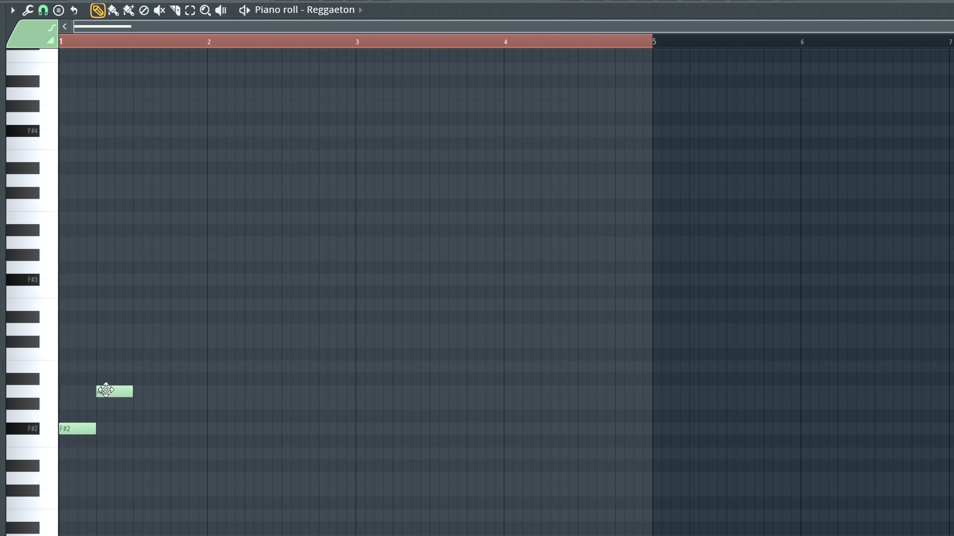
pyautogui.moveTo(127, 393); pyautogui.dragTo(113, 393)
pyautogui.click(120, 342)
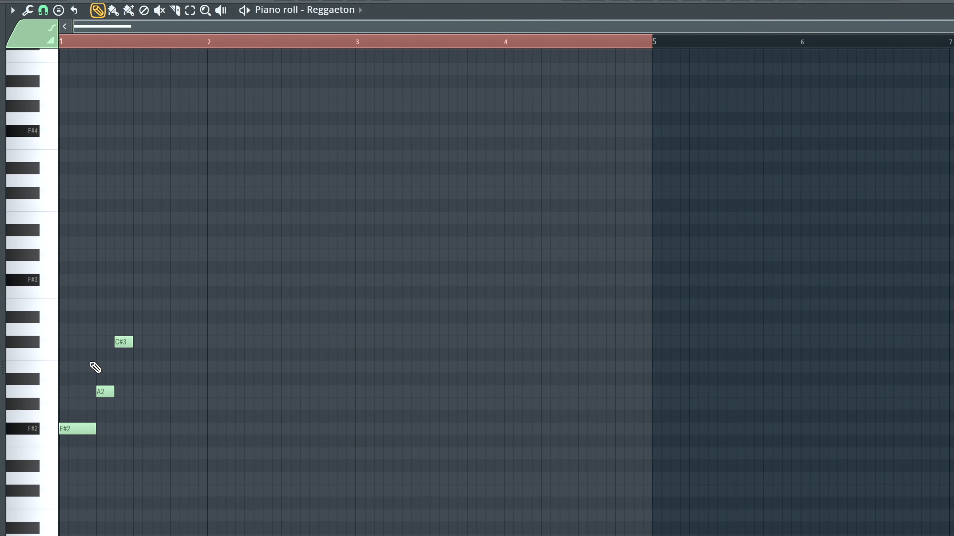
pyautogui.press('space')
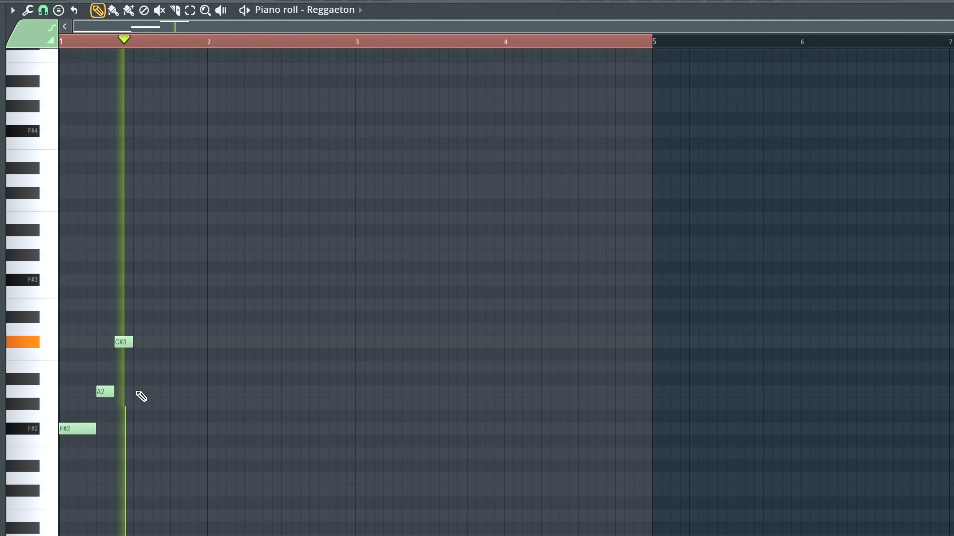
# - Duplicate the F#2, A2 and C#3 notes into the second half of bar 1
pyautogui.press('e')
pyautogui.moveTo(126, 311); pyautogui.dragTo(28, 484)
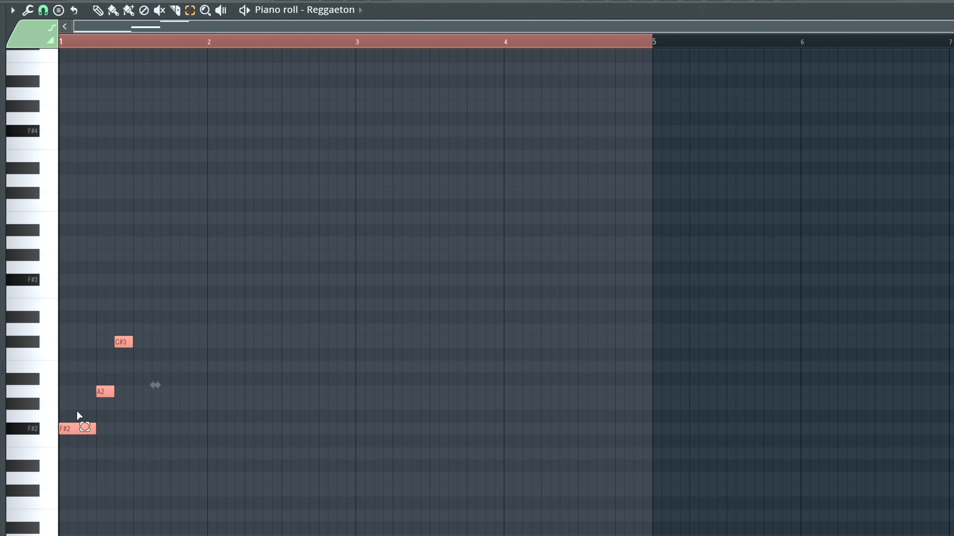
pyautogui.moveTo(71, 428); pyautogui.dragTo(149, 435)
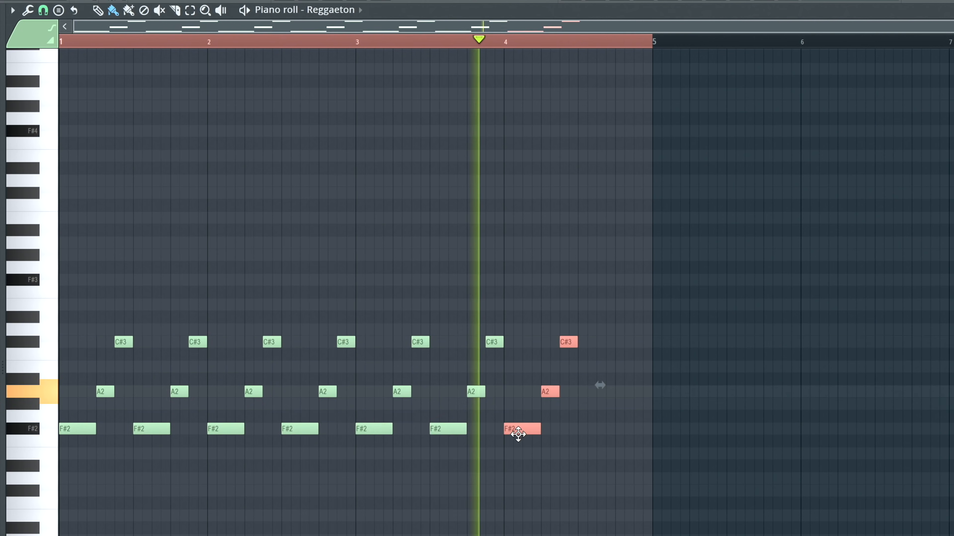
# - Repeat the F#2, A2 and C#3 bass figure through bars 2 to 4 and play it with the Reggaeton drums
pyautogui.moveTo(515, 432); pyautogui.dragTo(592, 432)
pyautogui.press('F7')
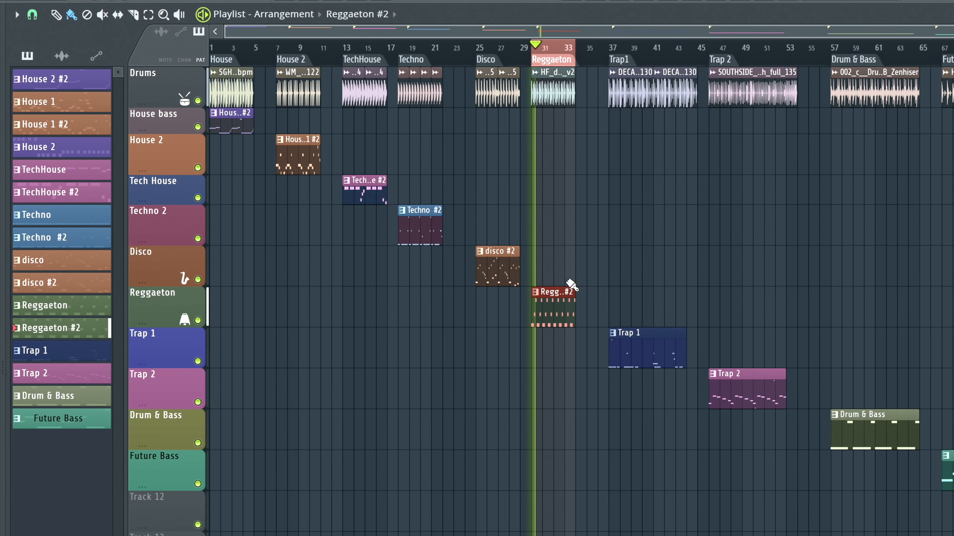
pyautogui.press('F7')
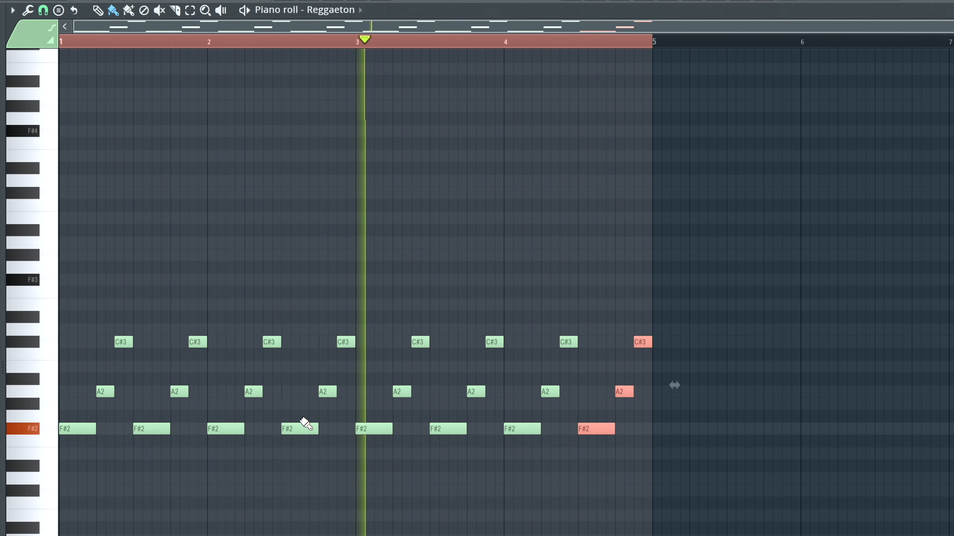
# - Play the Trap 1 section of the arrangement and open the sampler settings of the OS_LS_D#_Sustained_deep_808 channel
pyautogui.press('F7')
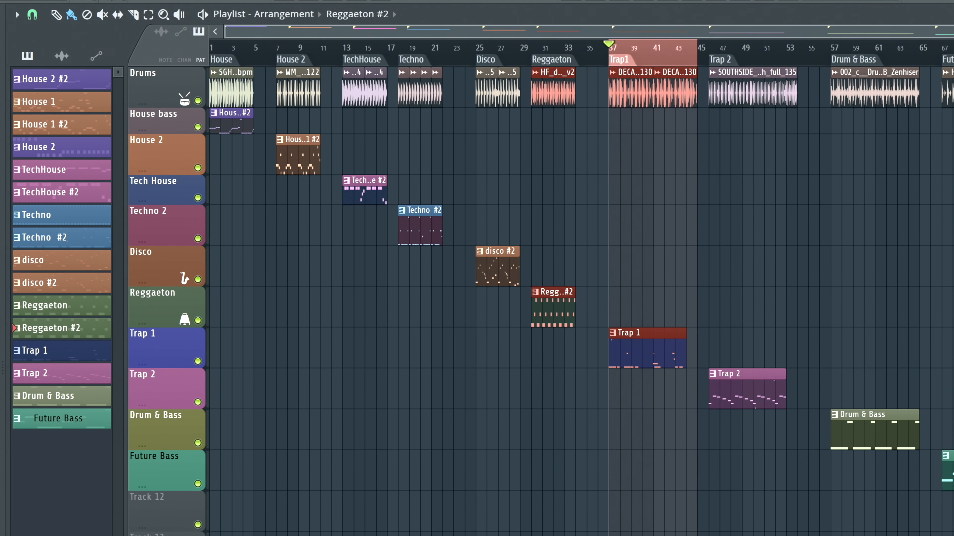
pyautogui.press('space')
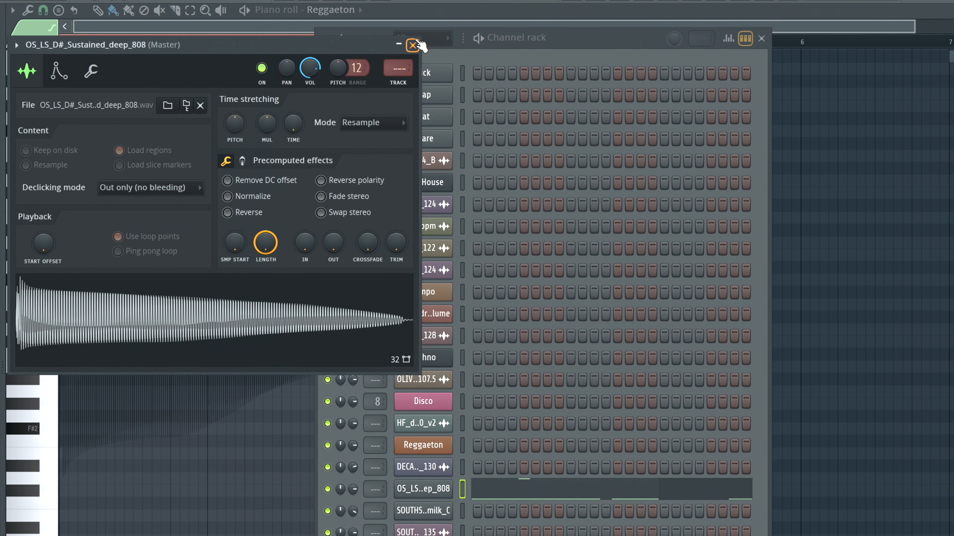
pyautogui.click(428, 489)
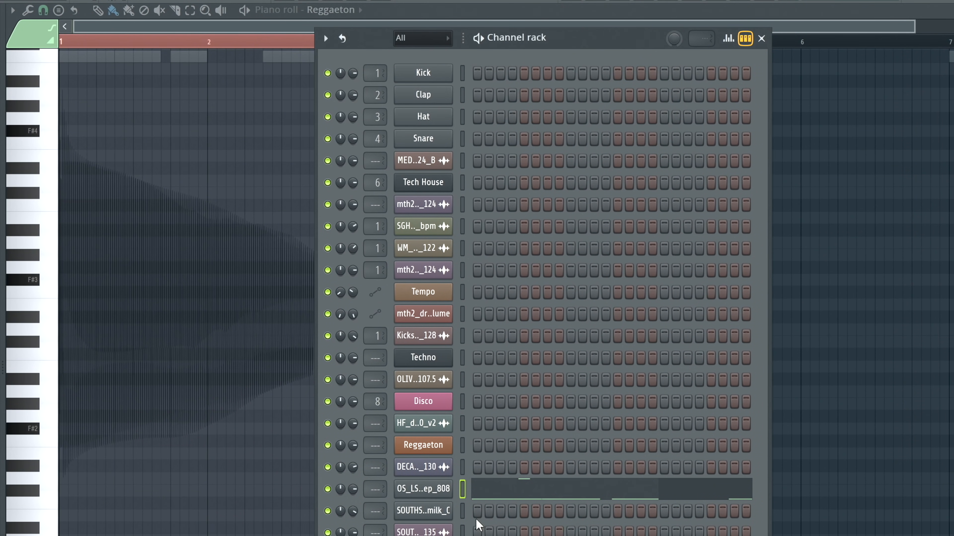
pyautogui.click(428, 489)
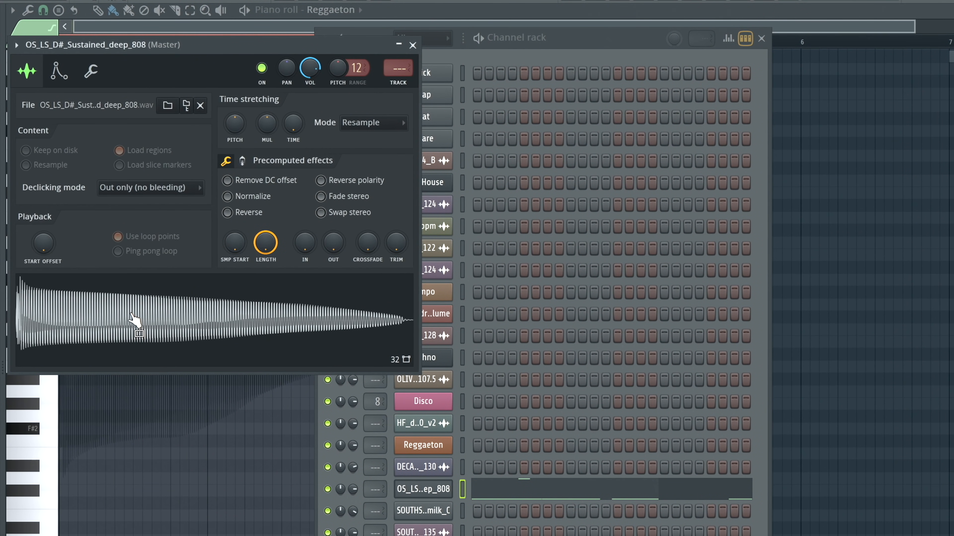
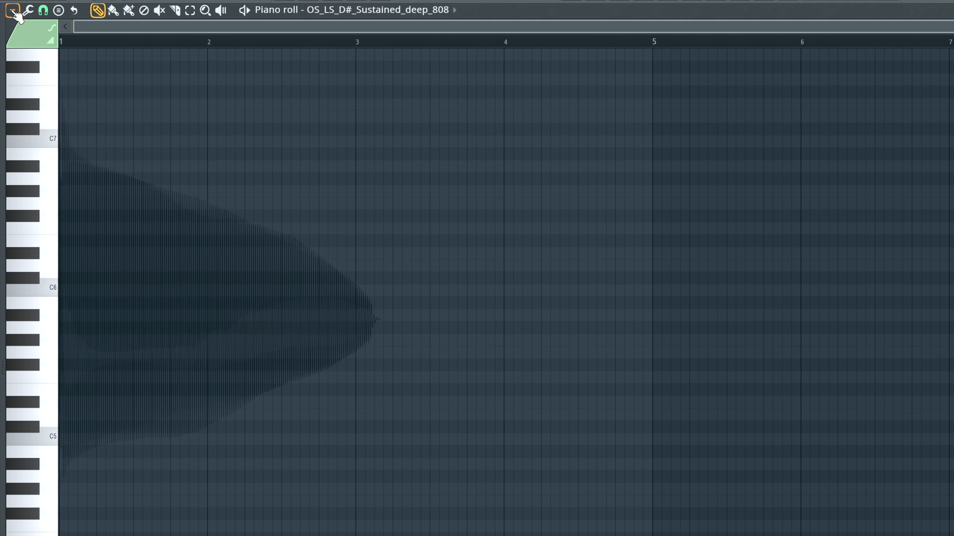
# - Check the root note and scale chosen for scale highlighting, and audition C5 on the keyboard
pyautogui.click(12, 10)
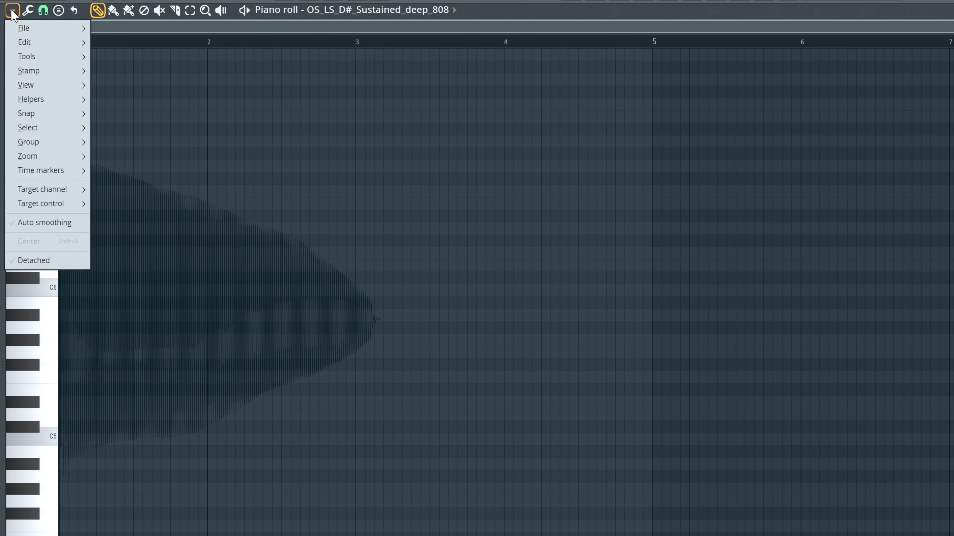
pyautogui.moveTo(32, 99)
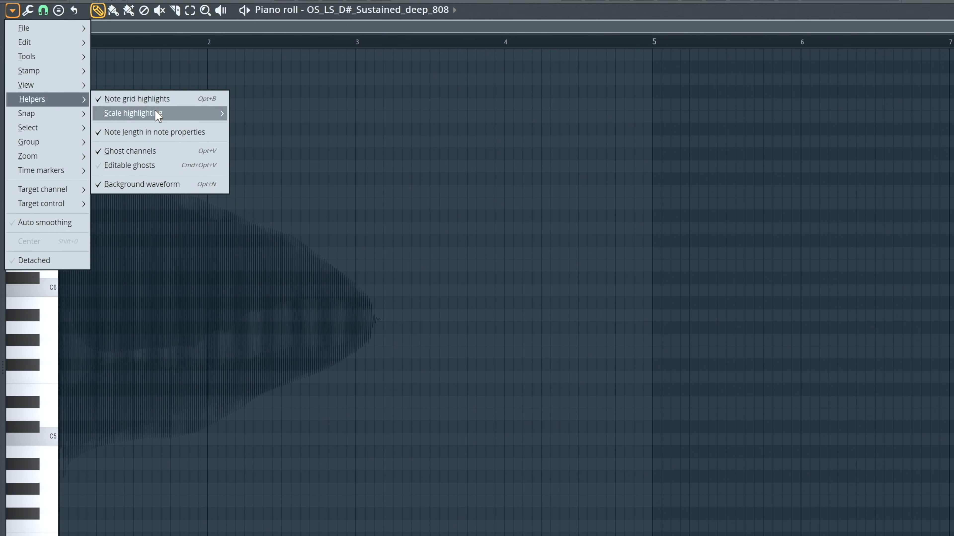
pyautogui.moveTo(160, 113)
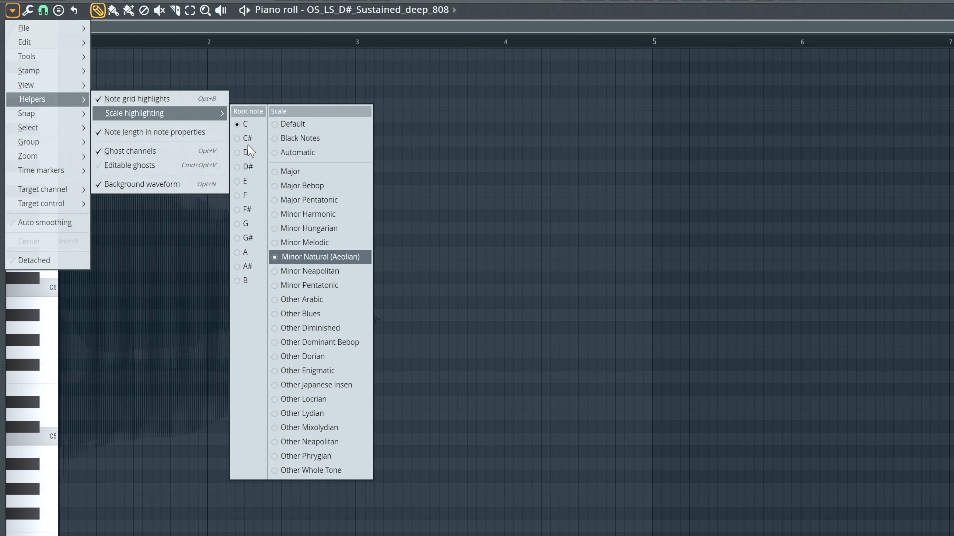
pyautogui.click(49, 441)
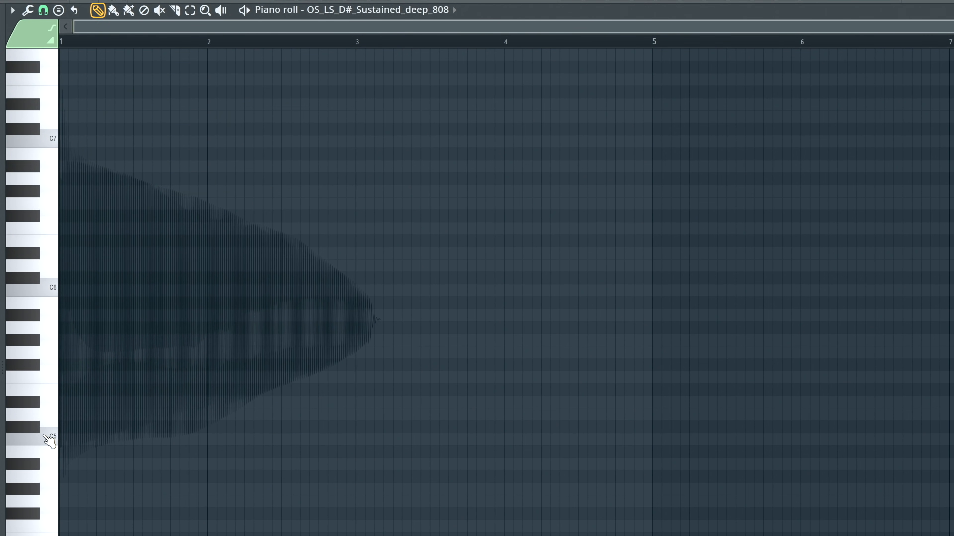
pyautogui.click(49, 442)
# - Add a C5 note at the start of bar 1, play it, and lengthen it to nine steps
pyautogui.click(64, 441)
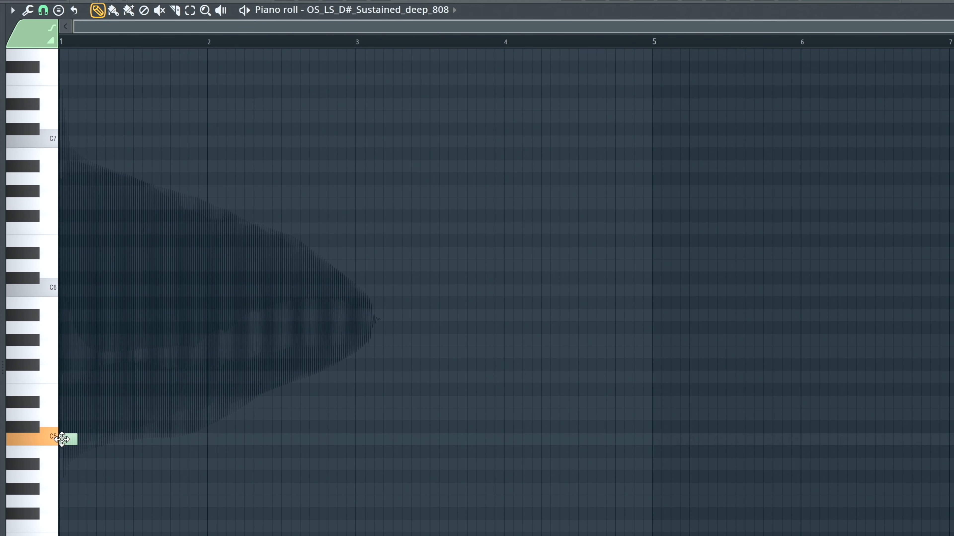
pyautogui.moveTo(72, 439); pyautogui.dragTo(94, 443)
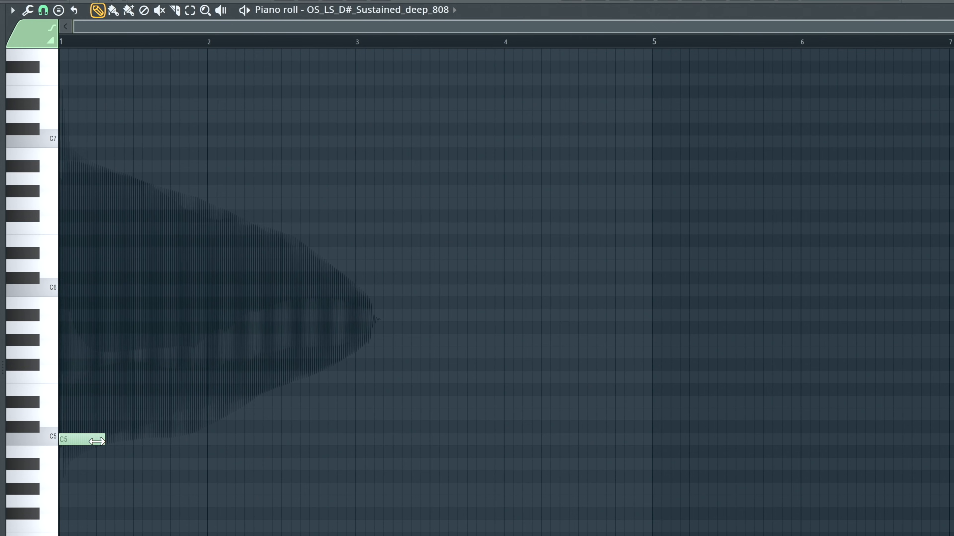
pyautogui.press('space')
pyautogui.moveTo(76, 441)
pyautogui.mouseDown()
pyautogui.moveTo(103, 441)
pyautogui.moveTo(73, 441)
pyautogui.mouseUp()
pyautogui.press('space')
pyautogui.press('space')
pyautogui.press('space')
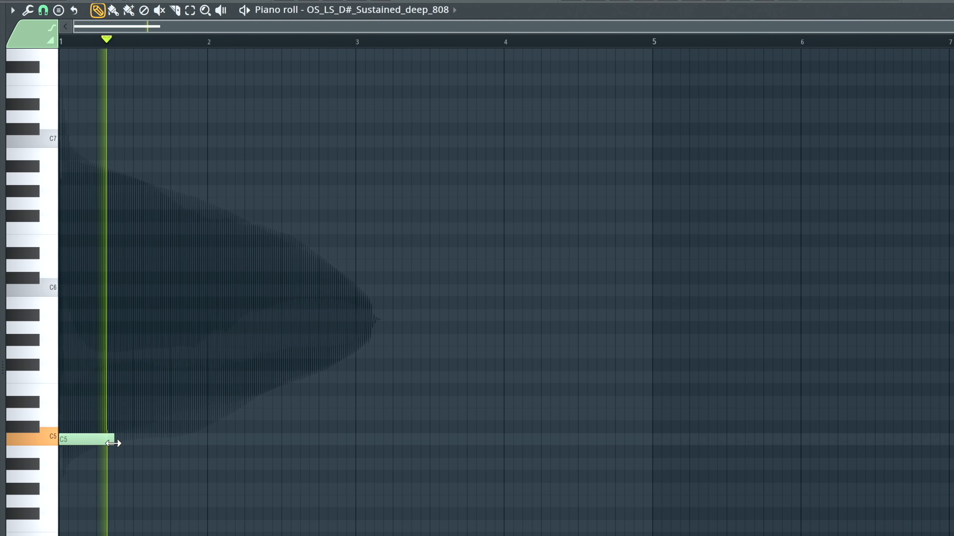
pyautogui.press('space')
pyautogui.press('space')
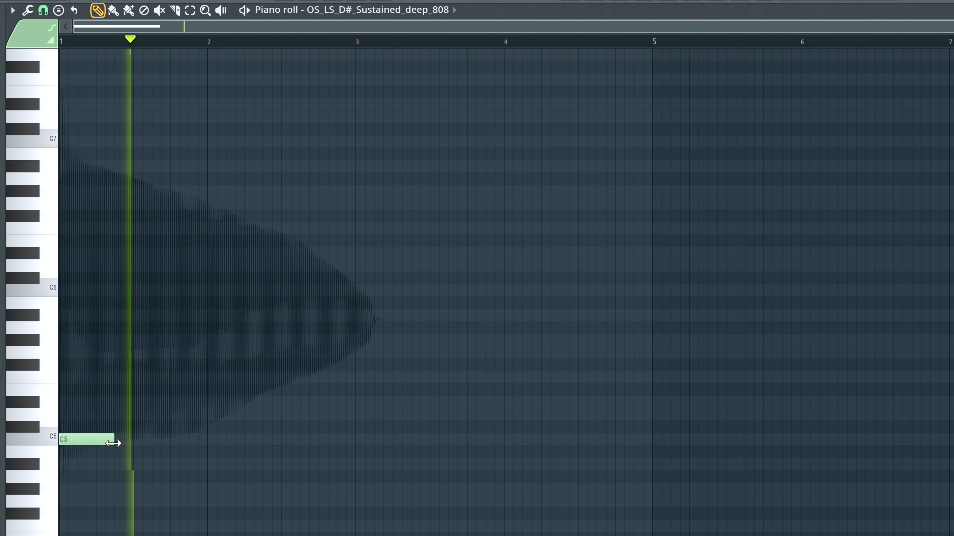
pyautogui.press('space')
pyautogui.moveTo(113, 444); pyautogui.dragTo(158, 450)
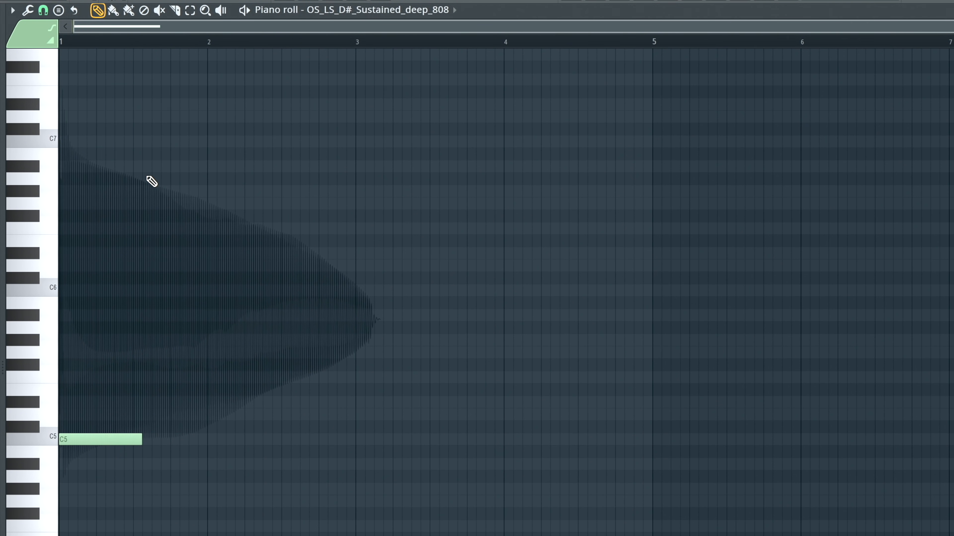
# - Add a three-step C6 note, place it at step 5 of bar 1, and play it with the C5
pyautogui.click(118, 292)
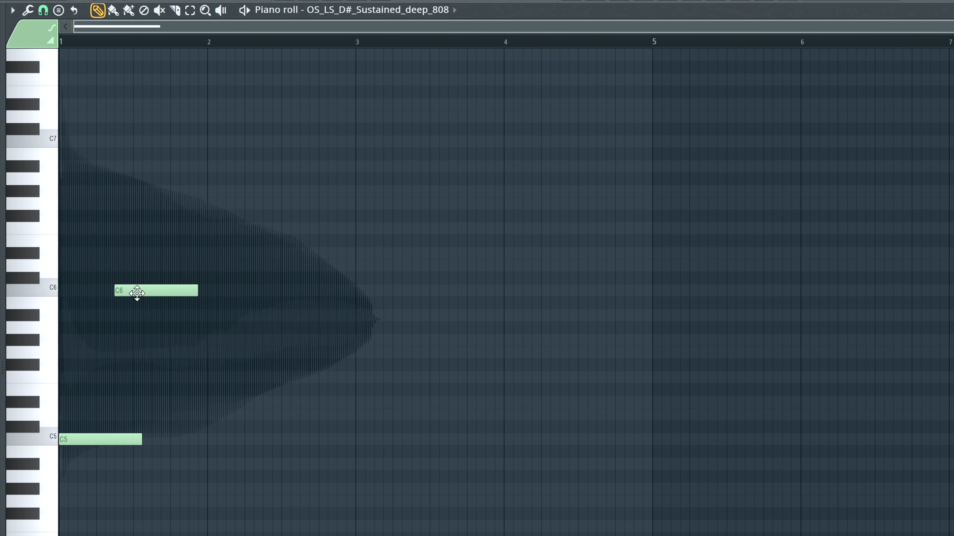
pyautogui.moveTo(201, 299); pyautogui.dragTo(137, 288)
pyautogui.press('space')
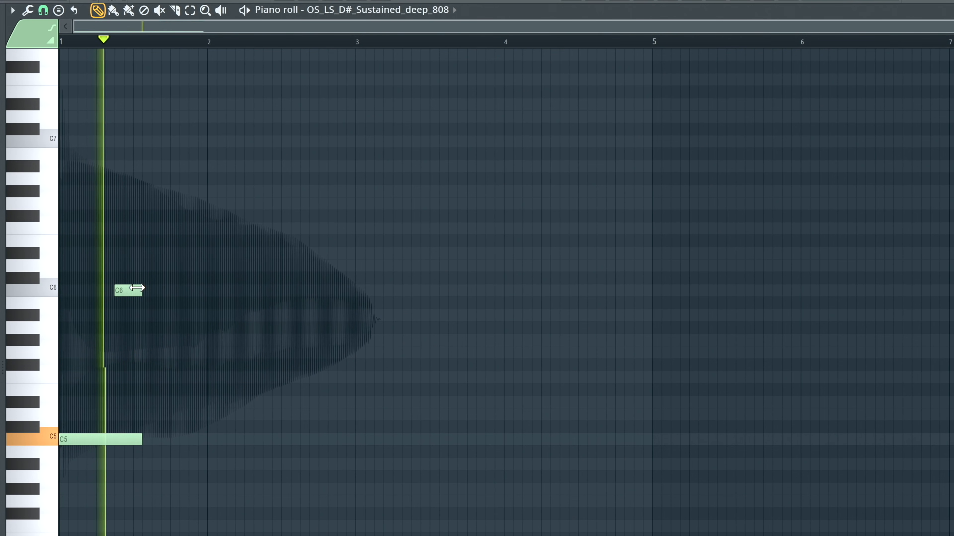
pyautogui.press('space')
pyautogui.press('space')
pyautogui.moveTo(125, 296)
pyautogui.mouseDown()
pyautogui.moveTo(100, 294)
pyautogui.moveTo(109, 292)
pyautogui.mouseUp()
pyautogui.press('space')
pyautogui.press('space')
pyautogui.press('space')
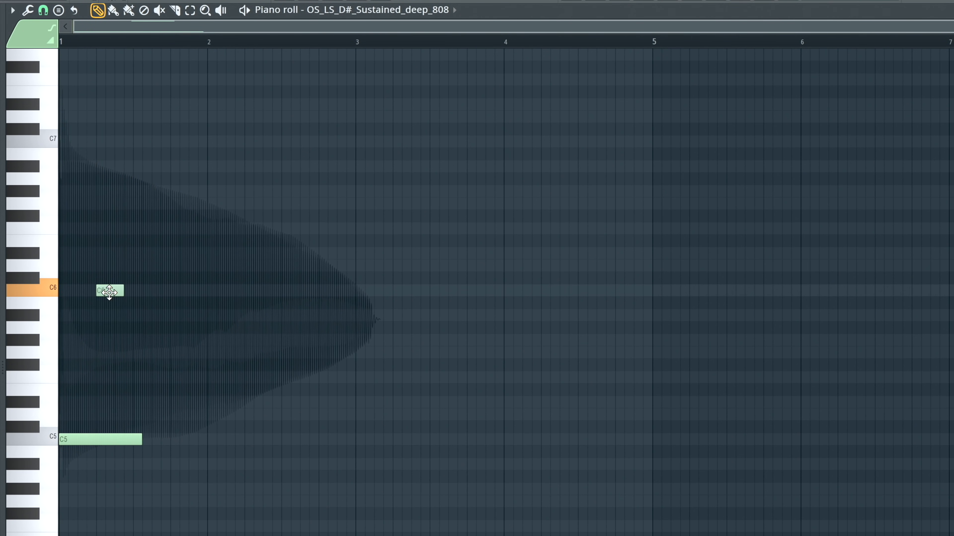
# - Turn the C6 note into a slide note in its note properties and play the result
pyautogui.doubleClick(109, 291)
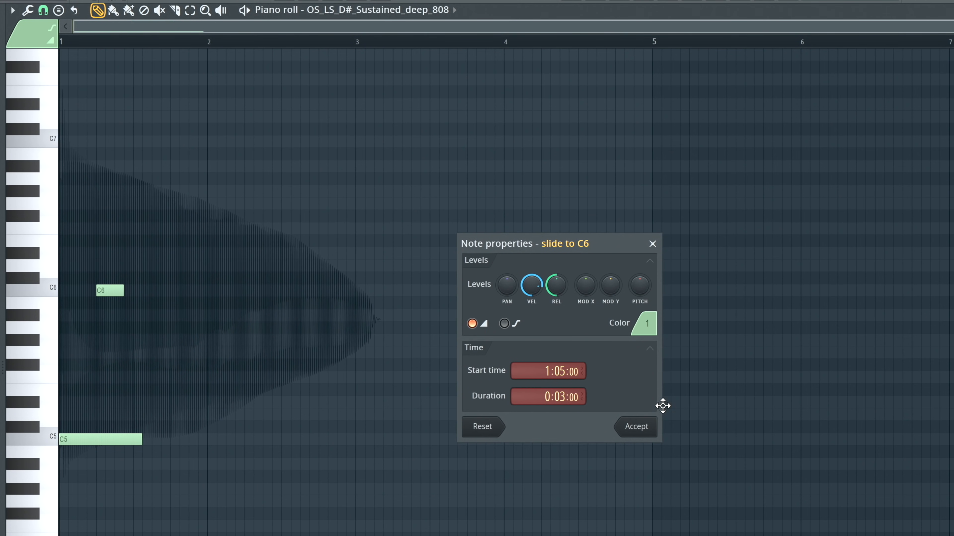
pyautogui.click(628, 425)
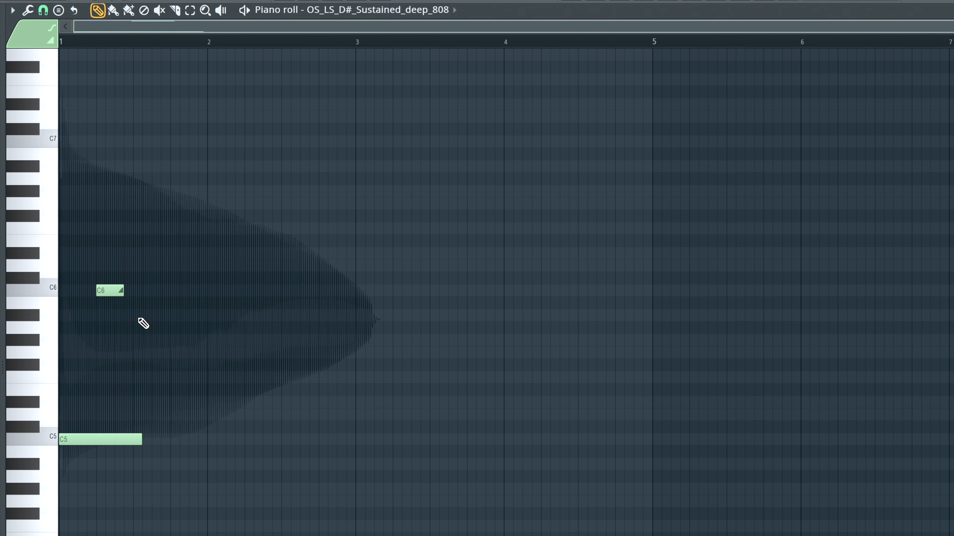
pyautogui.press('space')
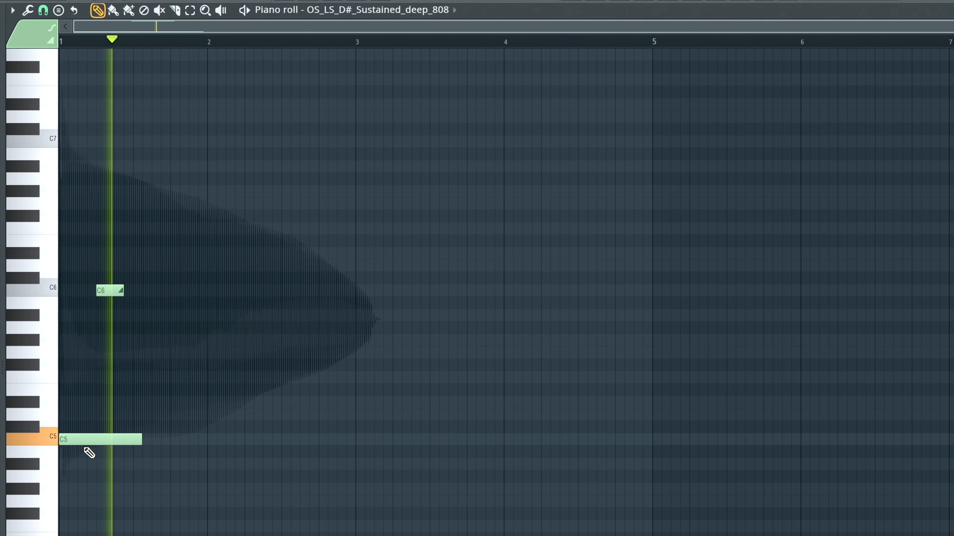
pyautogui.press('space')
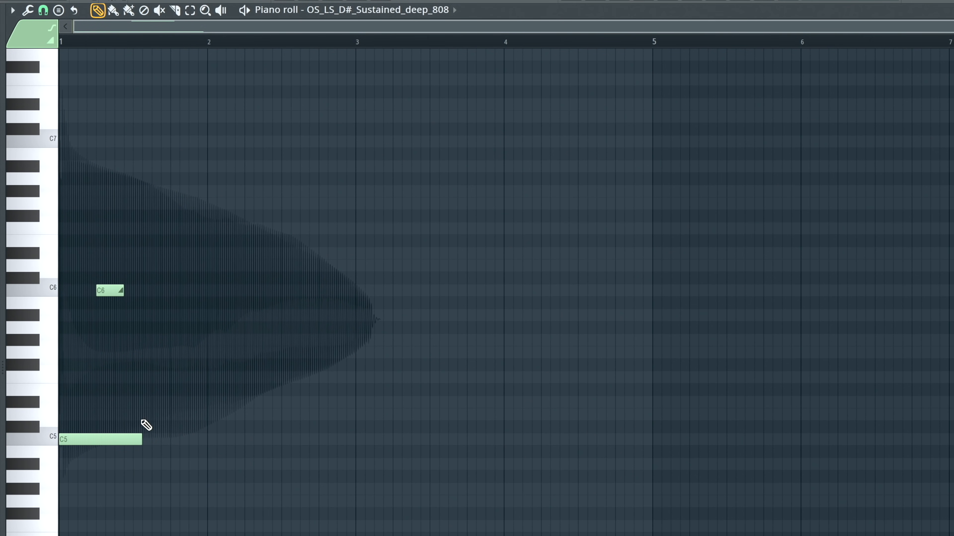
# - Add a three-step C5 at step 7 of bar 1 and shorten the C6 slide note to two steps during playback
pyautogui.moveTo(163, 443)
pyautogui.mouseDown()
pyautogui.moveTo(131, 460)
pyautogui.moveTo(126, 443)
pyautogui.mouseUp()
pyautogui.press('space')
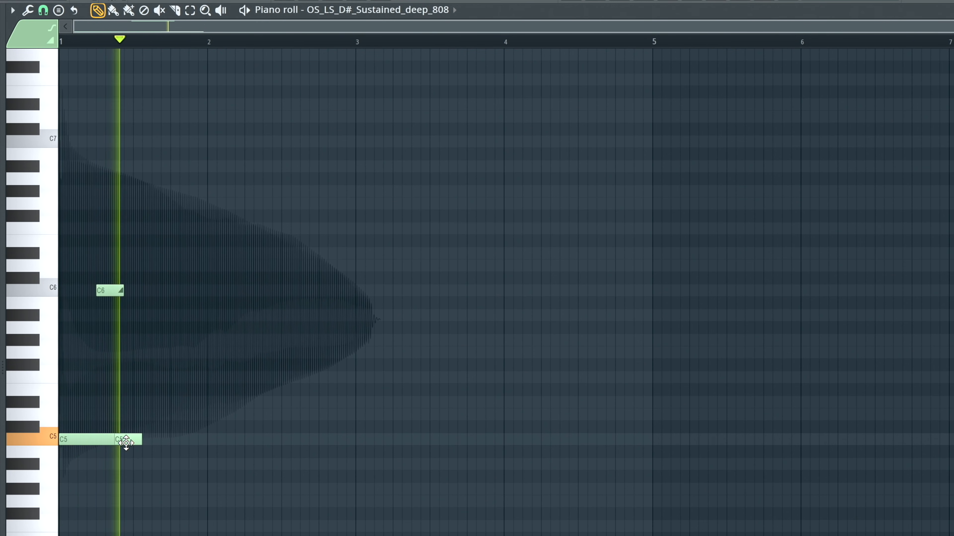
pyautogui.moveTo(123, 290); pyautogui.dragTo(113, 290)
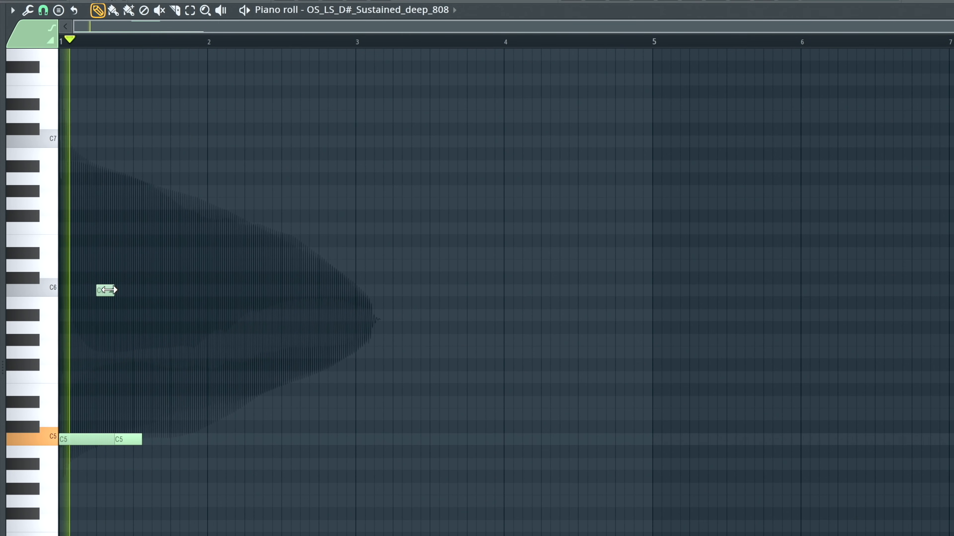
pyautogui.press('space')
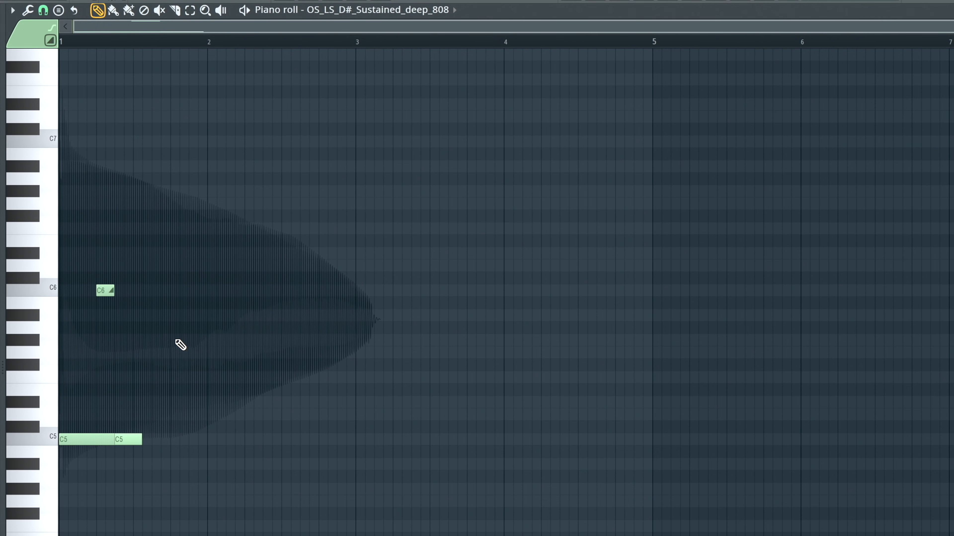
# - Add a seven-step G5 at step 7 of bar 2 and play the two-bar pattern
pyautogui.click(136, 434)
pyautogui.press('space')
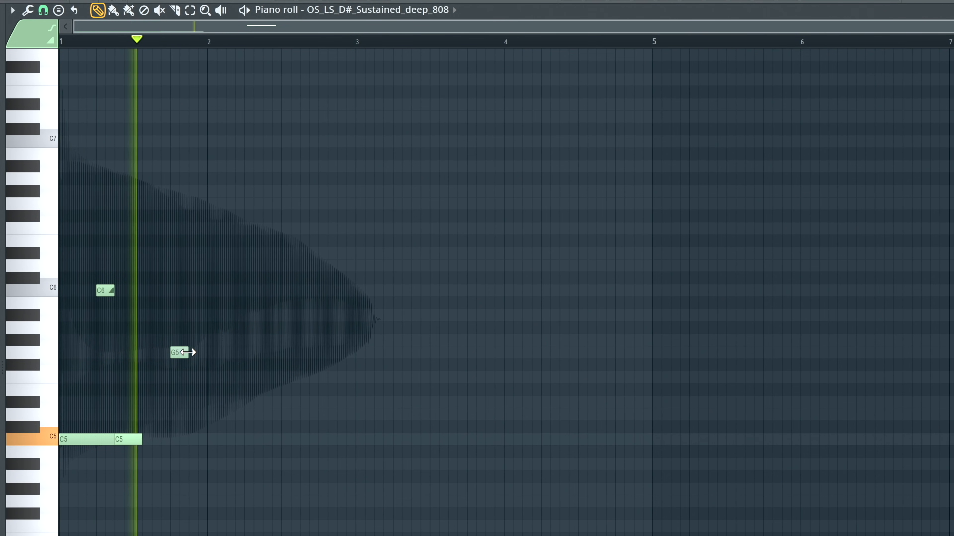
pyautogui.moveTo(197, 353); pyautogui.dragTo(297, 356)
pyautogui.press('space')
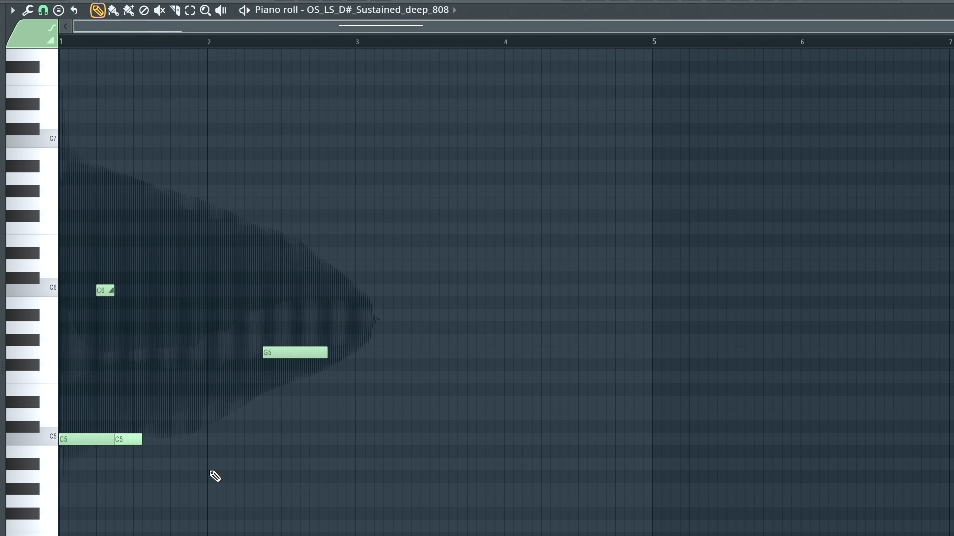
pyautogui.press('space')
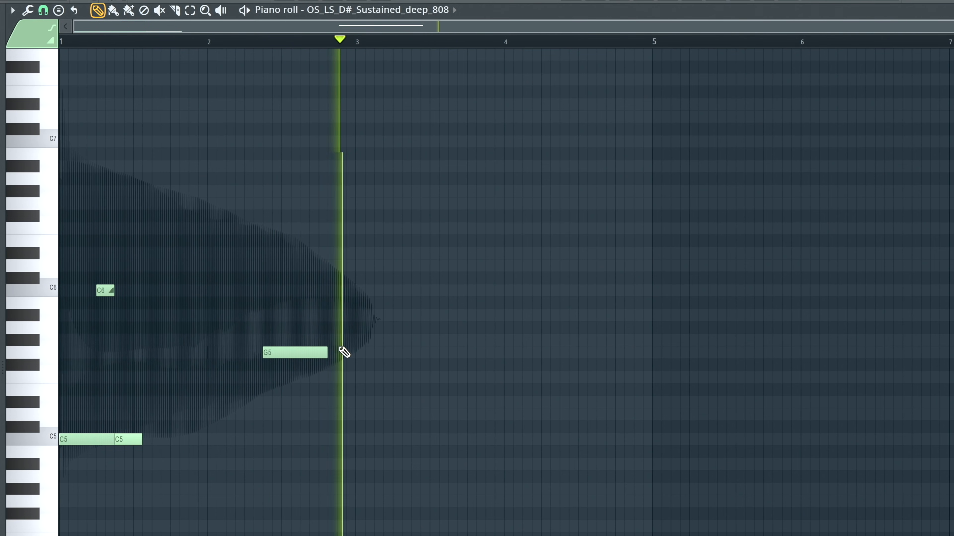
pyautogui.press('space')
pyautogui.press('space')
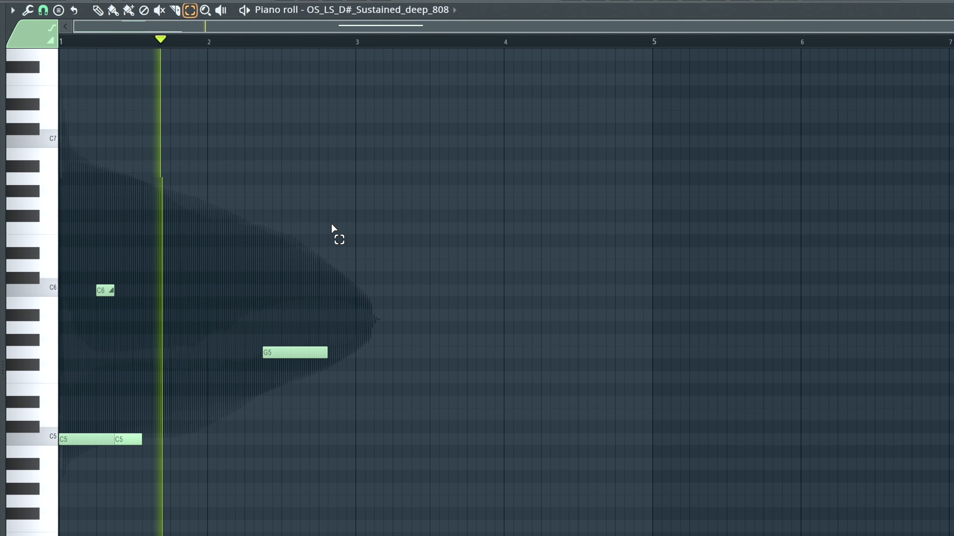
# - Duplicate the two-bar bass figure into bars 3 and 4 and play it
pyautogui.keyDown('ctrl'); pyautogui.moveTo(349, 212); pyautogui.dragTo(60, 535); pyautogui.keyUp('ctrl')
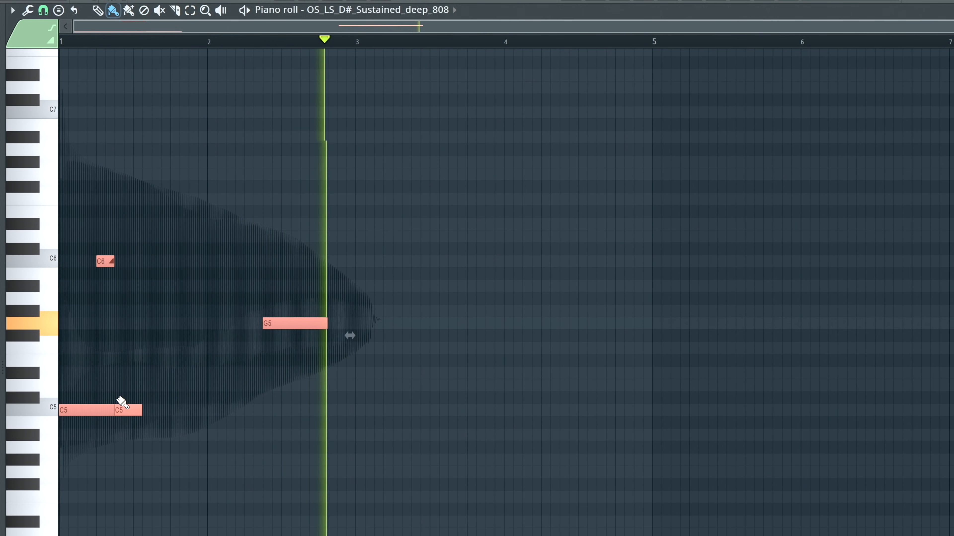
pyautogui.keyDown('shift'); pyautogui.moveTo(127, 409); pyautogui.dragTo(422, 417); pyautogui.keyUp('shift')
pyautogui.press('space')
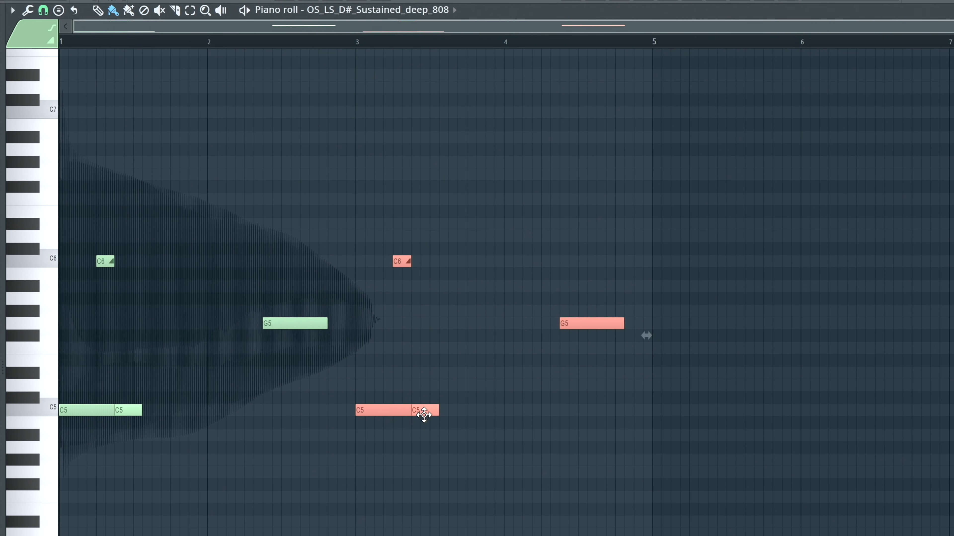
pyautogui.press('space')
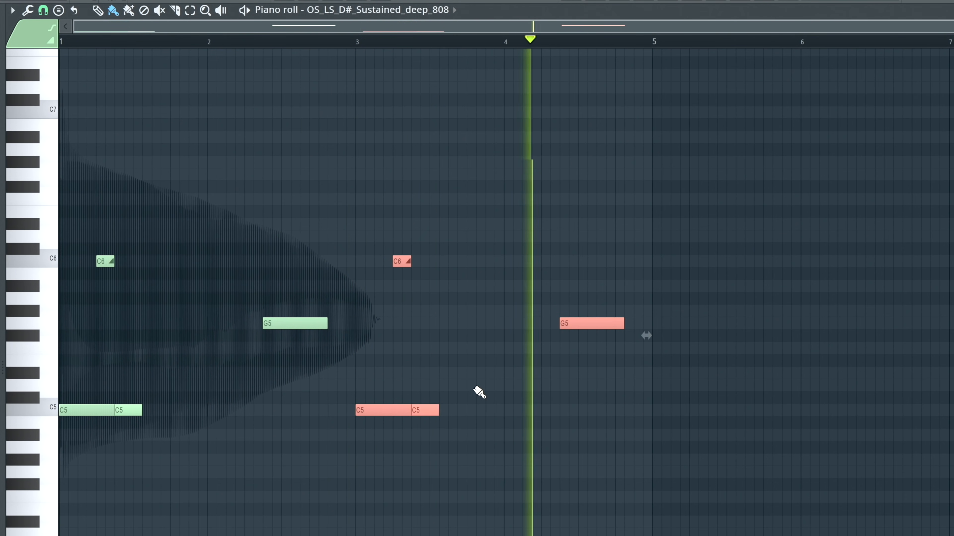
# - Replace the G5 in bar 4 with two-step C6, G5, D#5, A#4 and C5 notes in sequence from step 7
pyautogui.scroll(2, 477, 390)
pyautogui.scroll(1, 472, 387)
pyautogui.press('space')
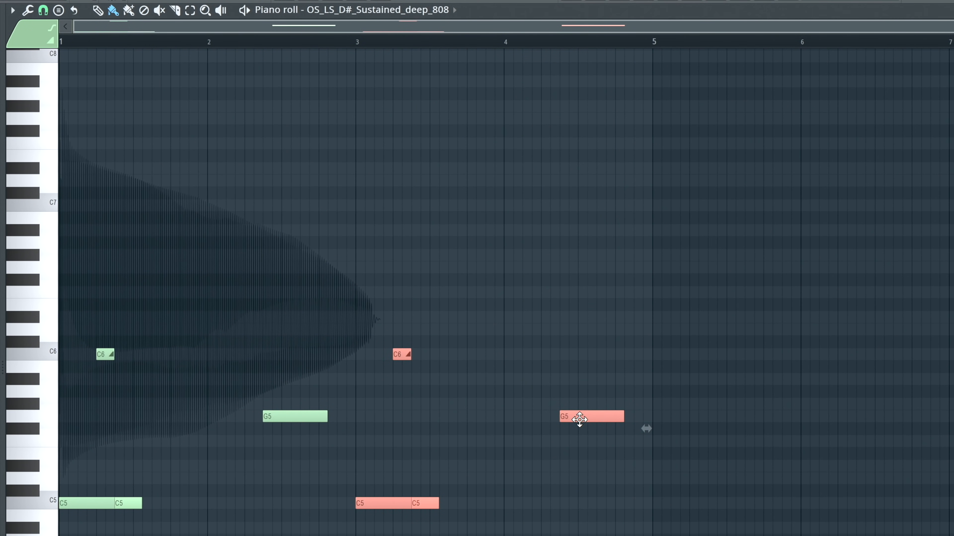
pyautogui.rightClick(588, 418)
pyautogui.moveTo(578, 423); pyautogui.dragTo(561, 355)
pyautogui.press('space')
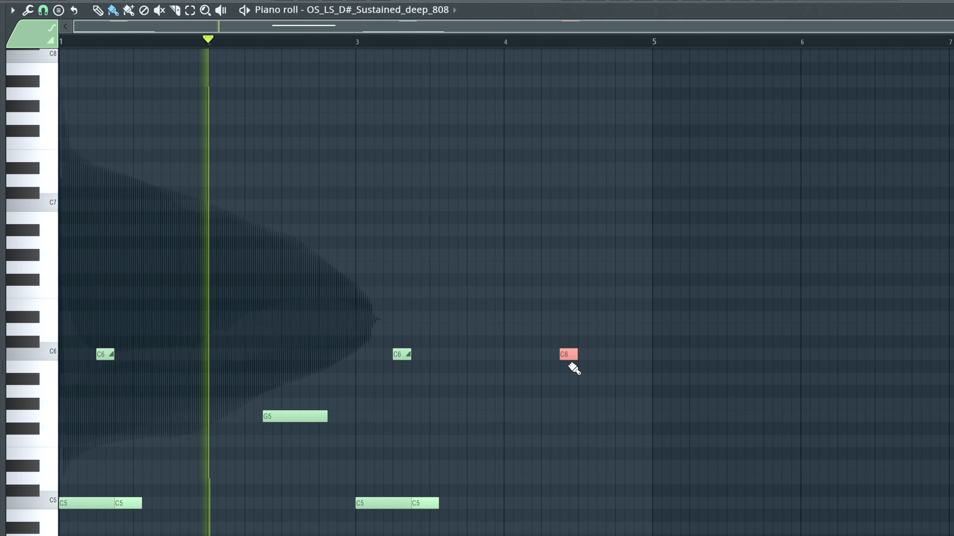
pyautogui.click(583, 416)
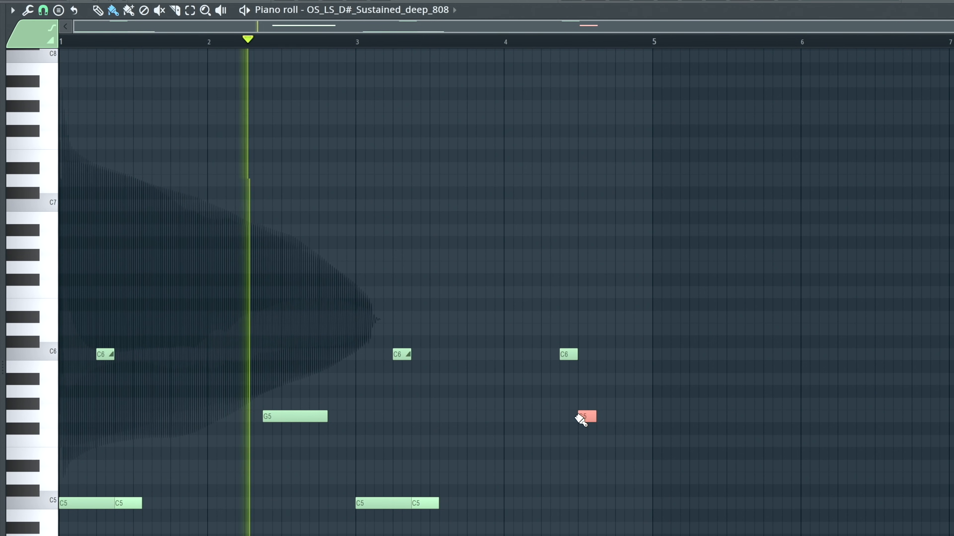
pyautogui.click(603, 479)
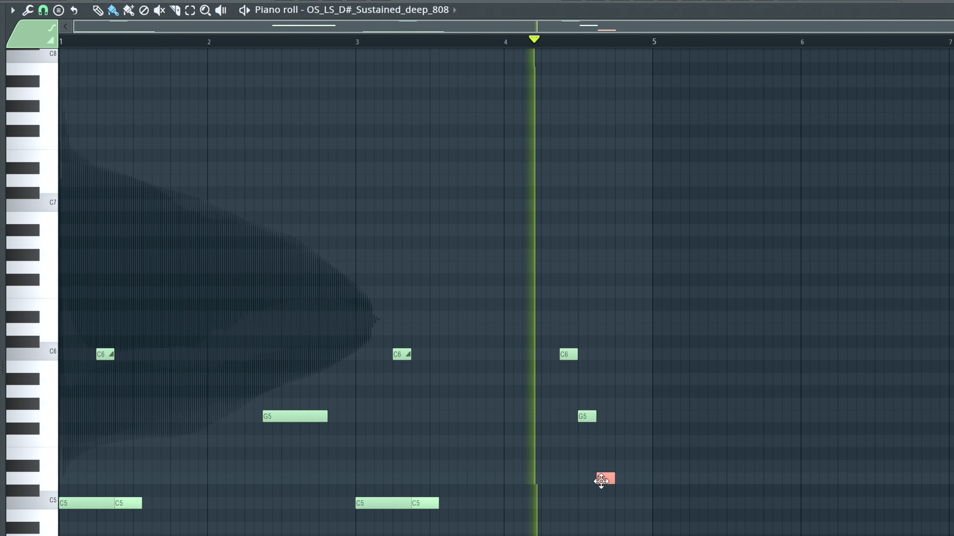
pyautogui.moveTo(601, 482); pyautogui.dragTo(601, 462)
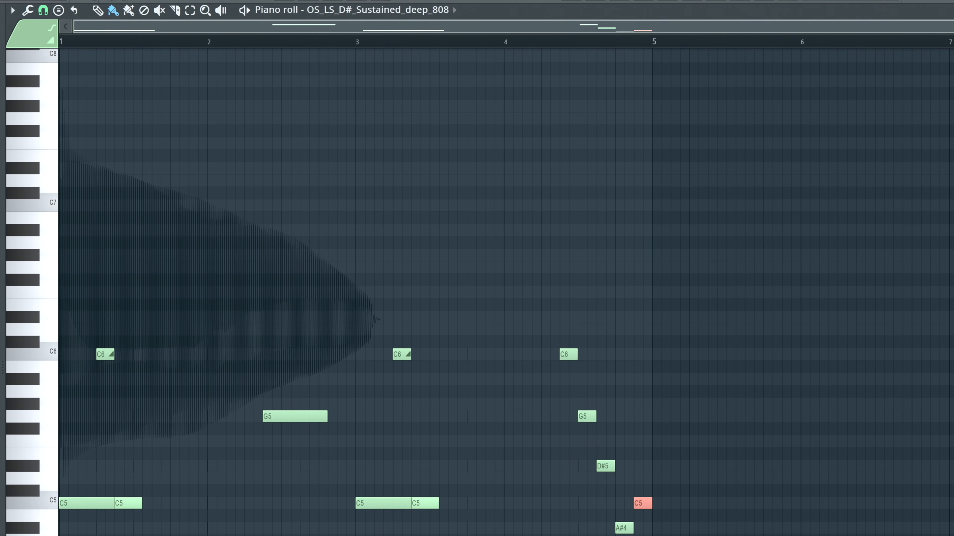
# - Raise the C6 in bar 4 an octave to C7, play the pattern, and lower the bar's last C5 to A#4
pyautogui.click(570, 357)
pyautogui.click(570, 357)
pyautogui.moveTo(573, 335); pyautogui.dragTo(570, 401)
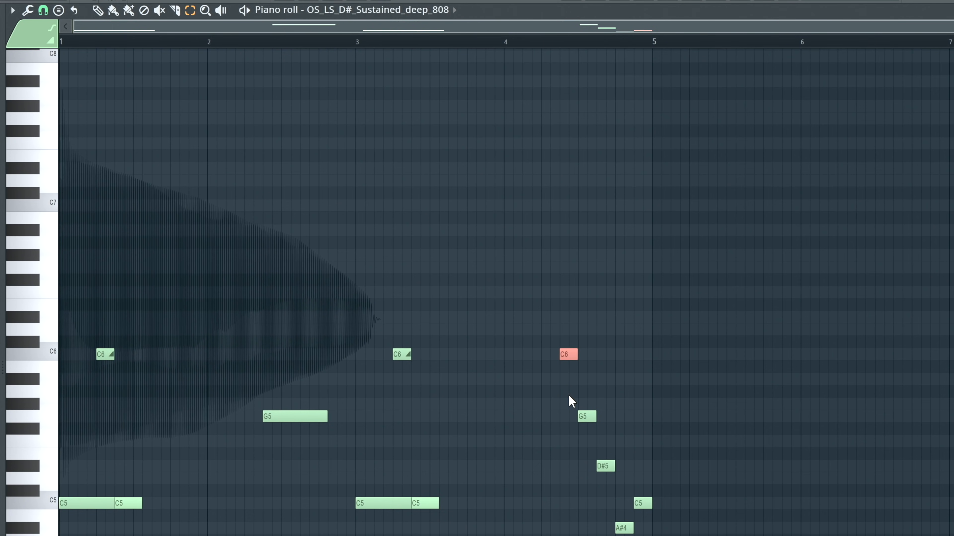
pyautogui.hotkey('ctrl', 'Up')
pyautogui.press('space')
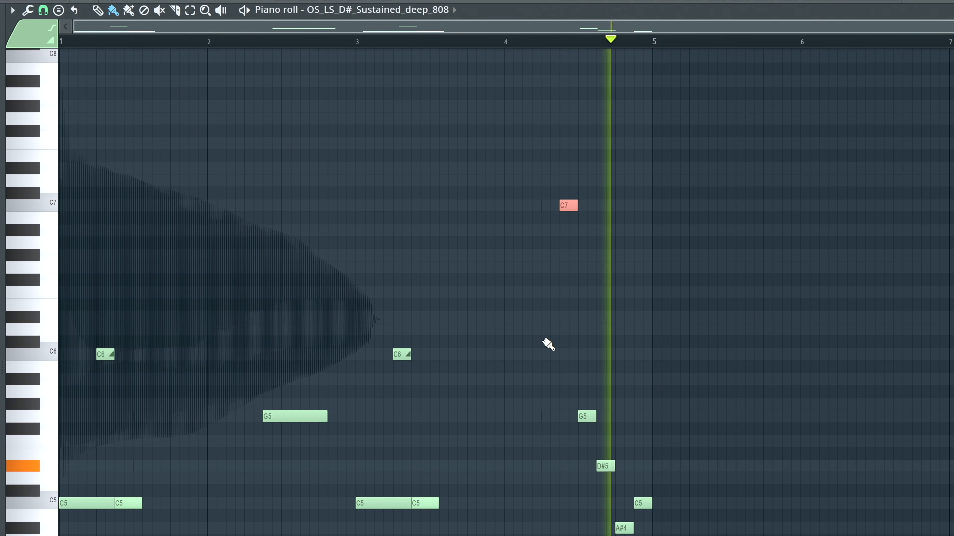
pyautogui.press('space')
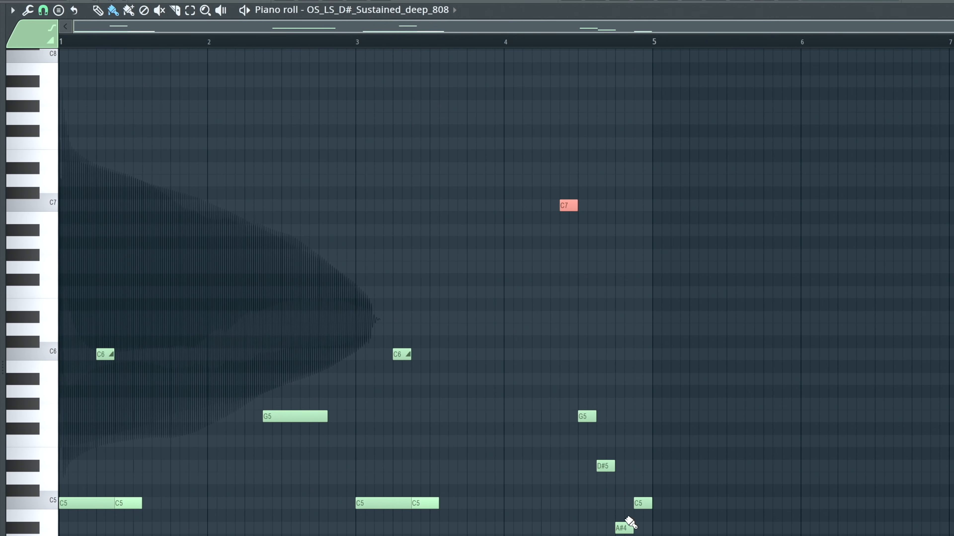
pyautogui.moveTo(642, 508); pyautogui.dragTo(639, 531)
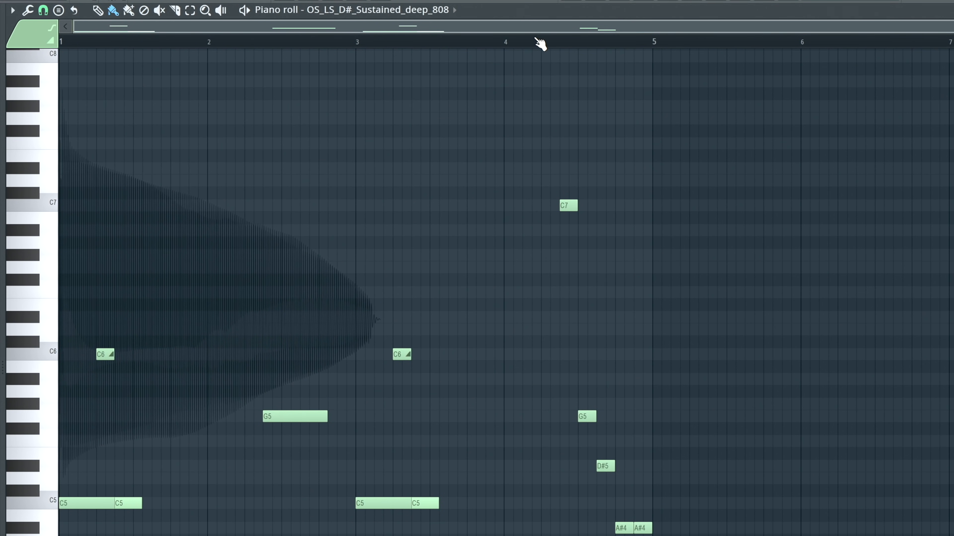
# - Play the new Trap 1 bass line against its drum loop in the playlist
pyautogui.press('space')
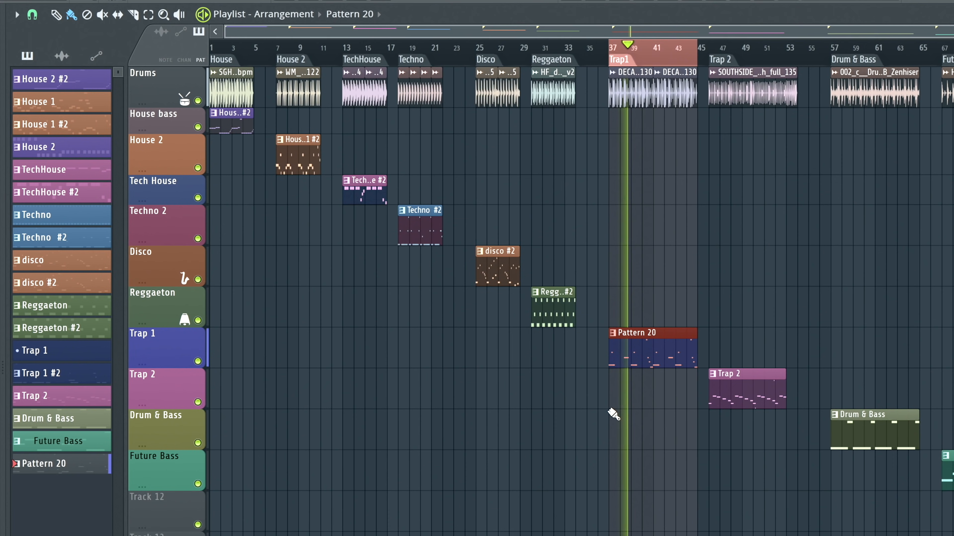
pyautogui.scroll(-5, 719, 412)
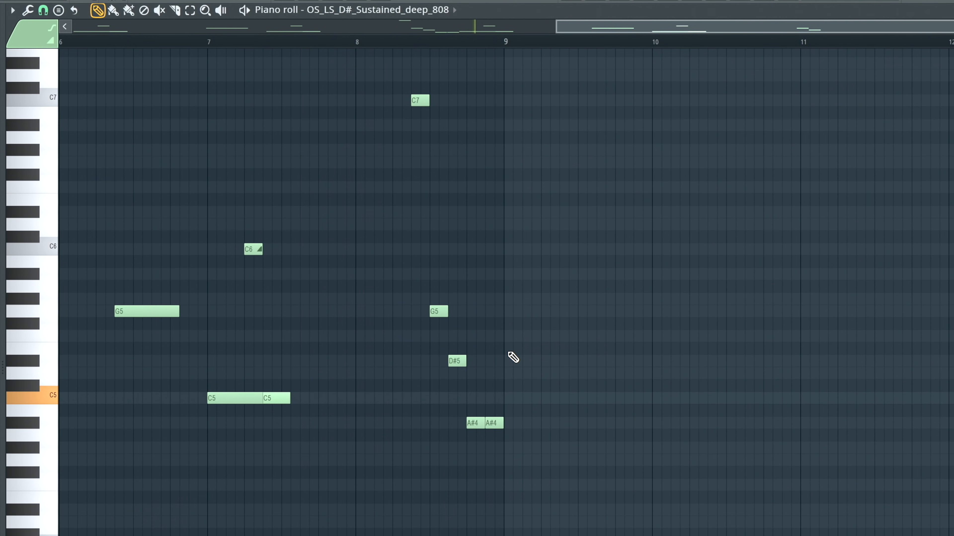
pyautogui.hscroll(-10, 215, 508)
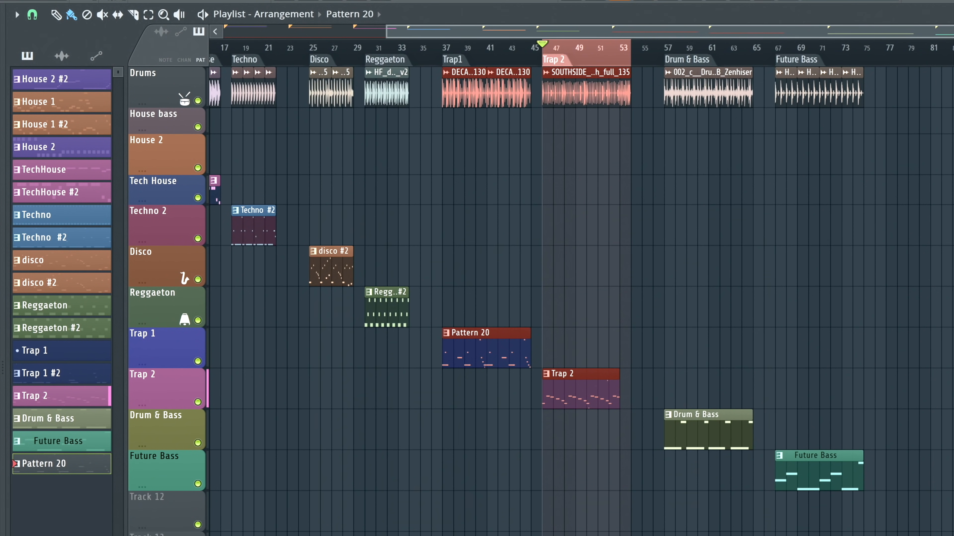
# - Show the channel rack, switch to the existing Trap 2 pattern and play it
pyautogui.press('F6')
pyautogui.press('+')
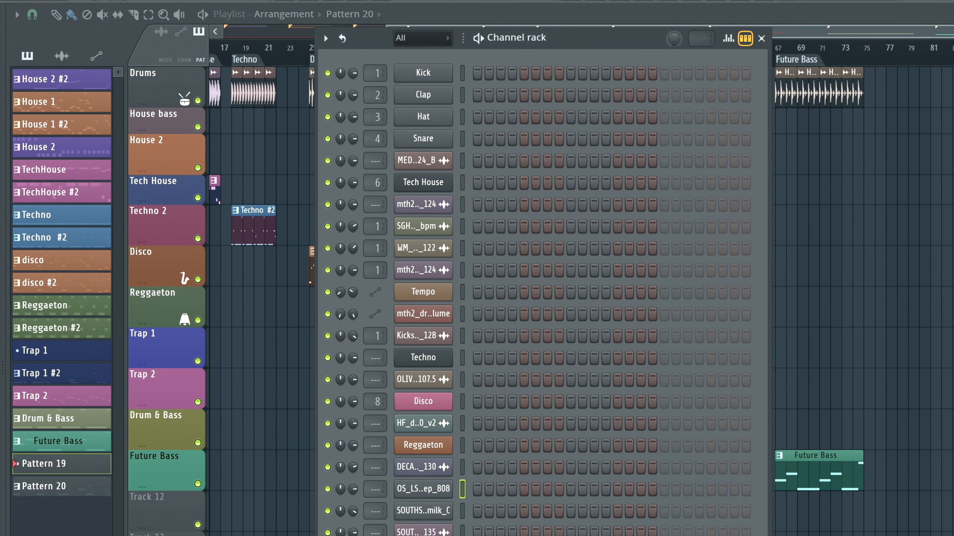
pyautogui.press('-')
pyautogui.press('-')
pyautogui.press('-')
pyautogui.press('-')
pyautogui.press('space')
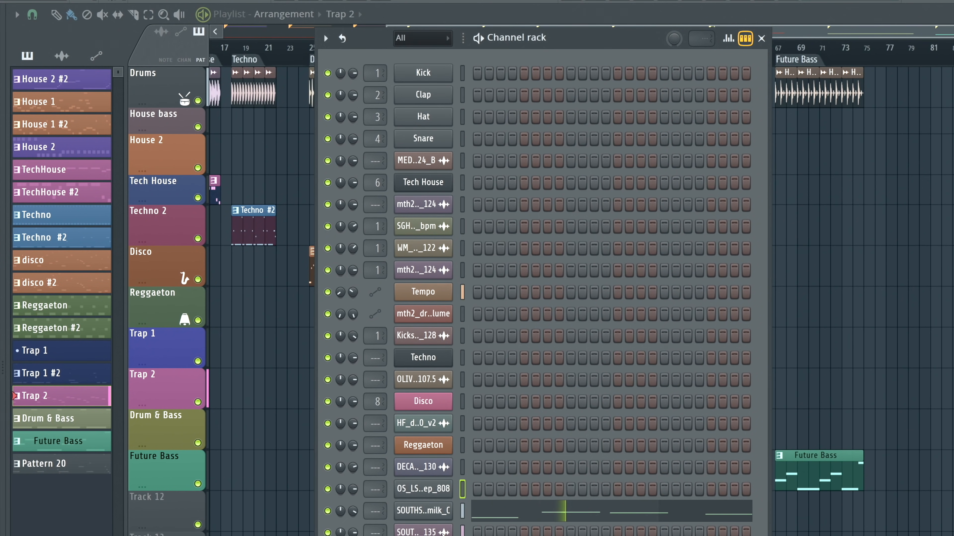
# - Inspect the sampler settings of the SOUTHSIDE_808_milk_C channel, then close them
pyautogui.click(440, 510)
pyautogui.press('space')
pyautogui.click(66, 103)
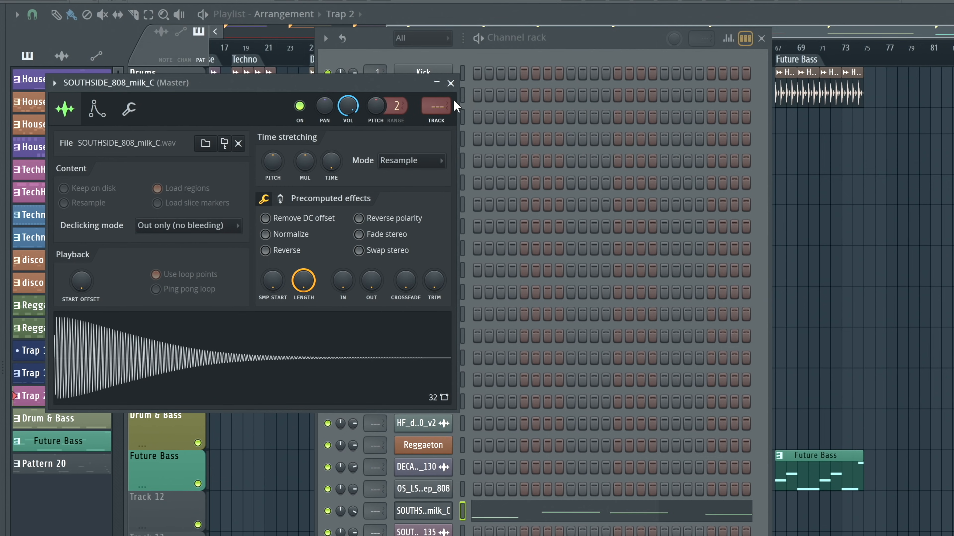
pyautogui.click(451, 83)
# - Play the Trap 2 pattern, close the channel rack and play the Trap 2 section in the playlist
pyautogui.press('space')
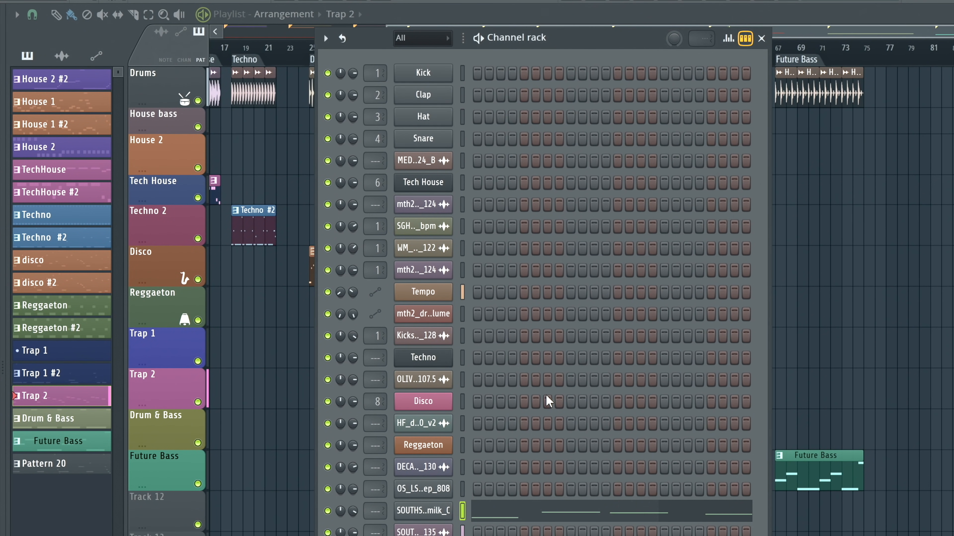
pyautogui.press('space')
pyautogui.click(761, 38)
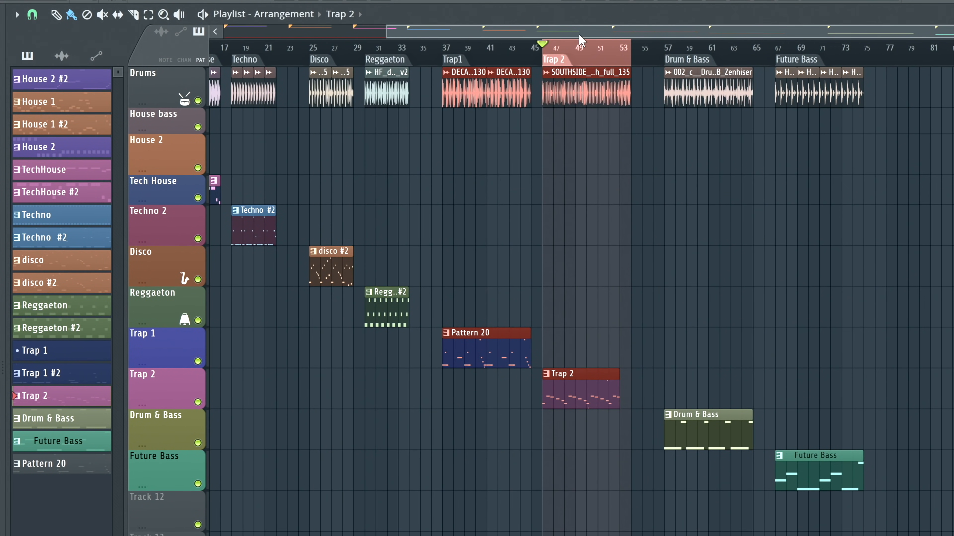
pyautogui.press('space')
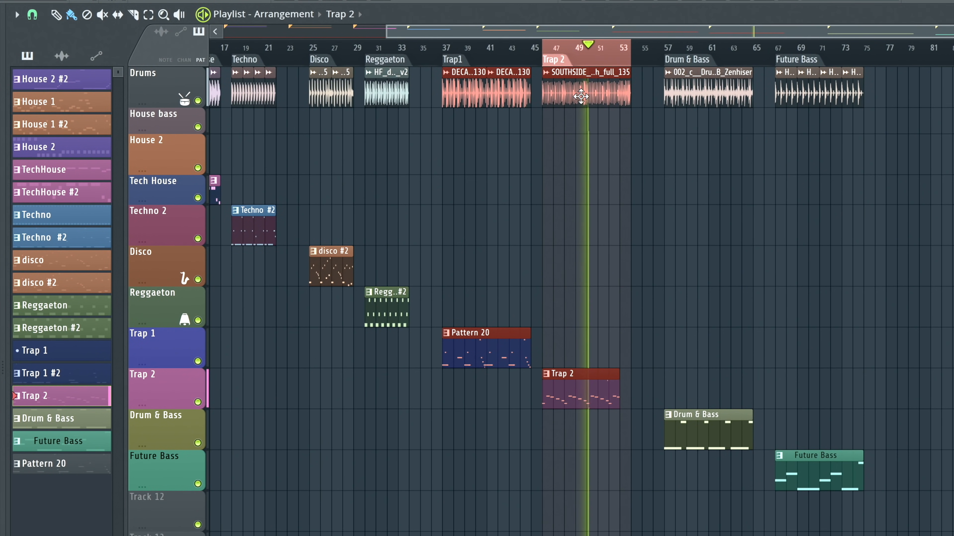
pyautogui.press('space')
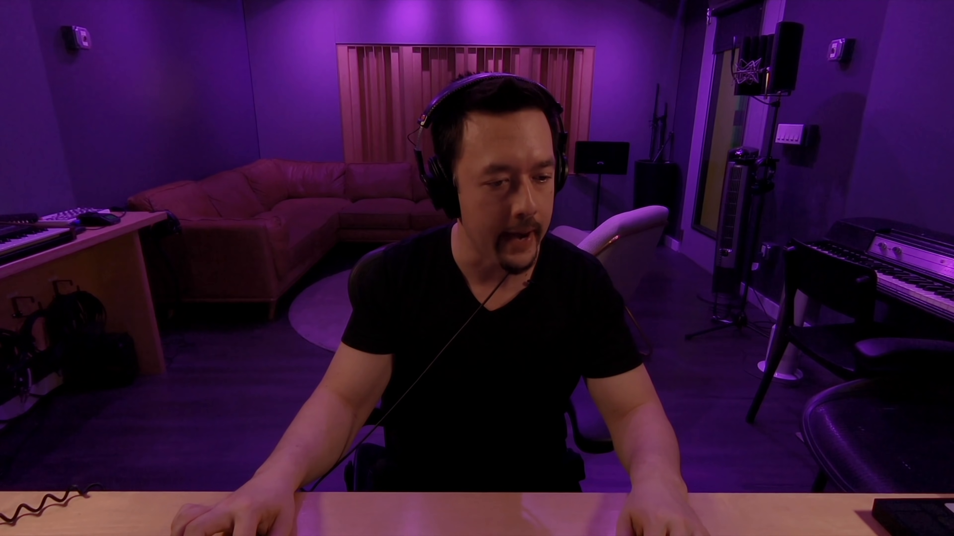
# - Start the Trap 2 bass line with a six-step C5 at the start of bar 1 and play it
pyautogui.click(67, 462)
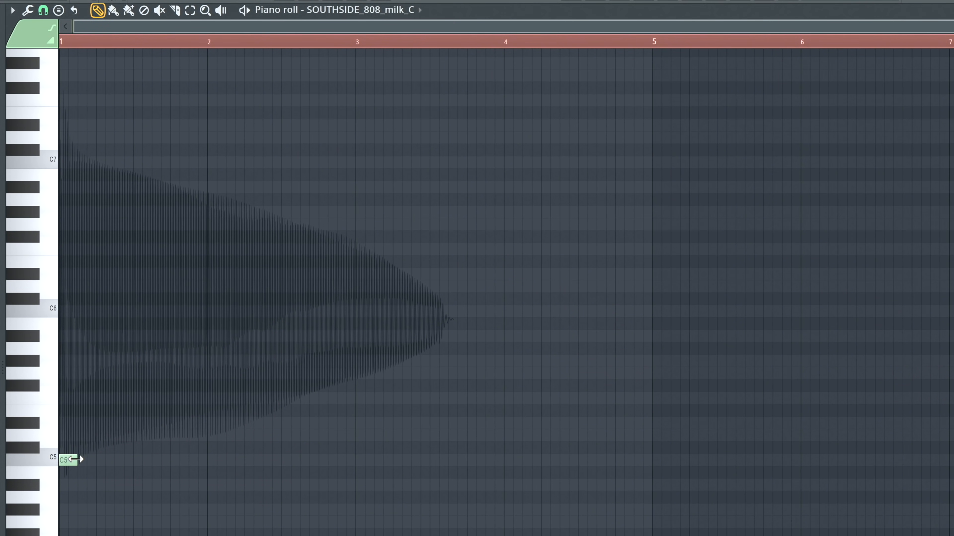
pyautogui.moveTo(74, 459); pyautogui.dragTo(116, 460)
pyautogui.press('space')
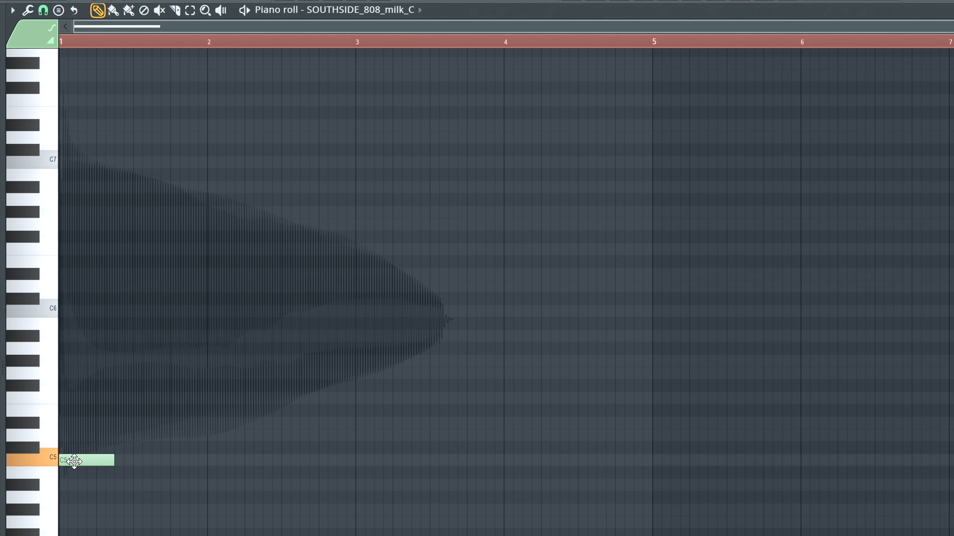
# - Draw a rising run from D5 to G#5, delete all but the six-step G#5 at step 7, and play the line
pyautogui.click(80, 435)
pyautogui.click(89, 422)
pyautogui.click(99, 398)
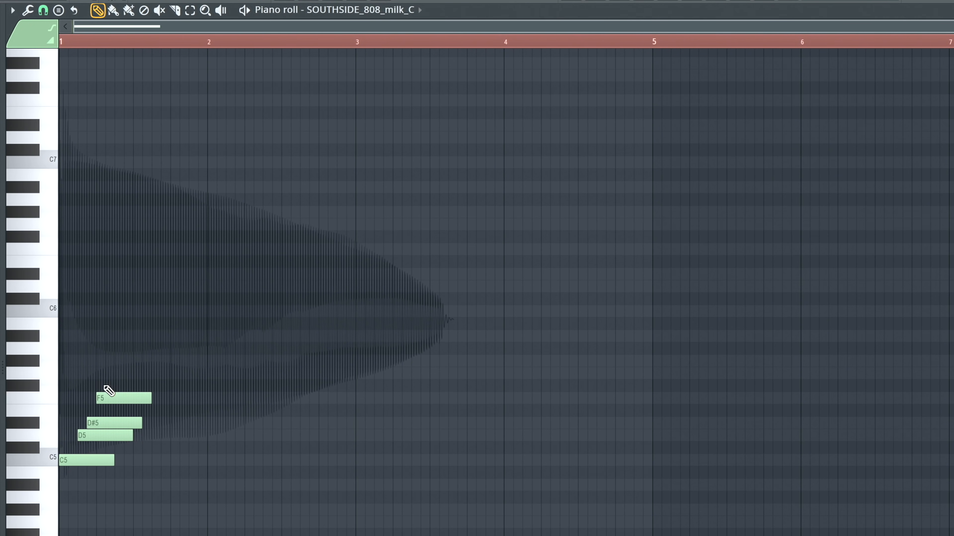
pyautogui.click(108, 374)
pyautogui.click(117, 361)
pyautogui.rightClick(123, 375)
pyautogui.rightClick(112, 398)
pyautogui.rightClick(107, 423)
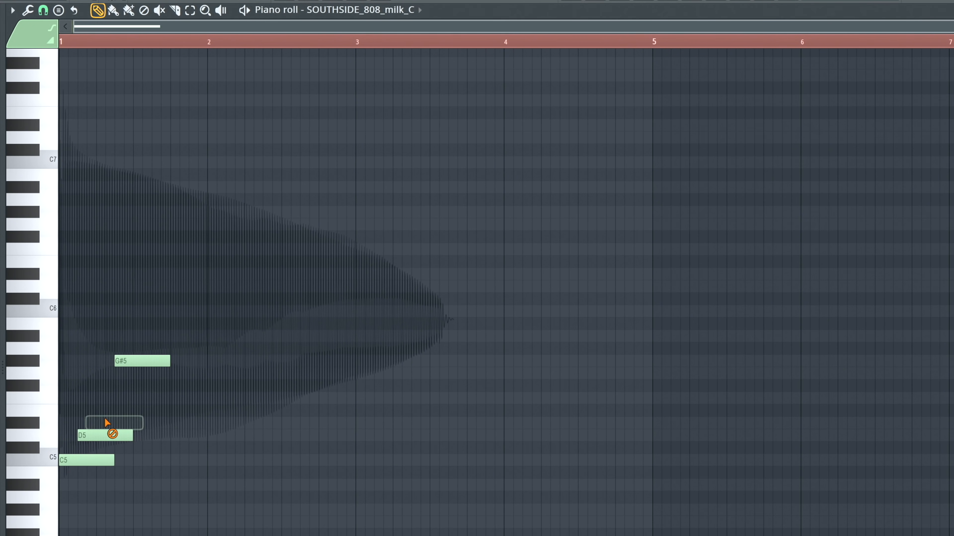
pyautogui.rightClick(102, 435)
pyautogui.press('space')
pyautogui.press('space')
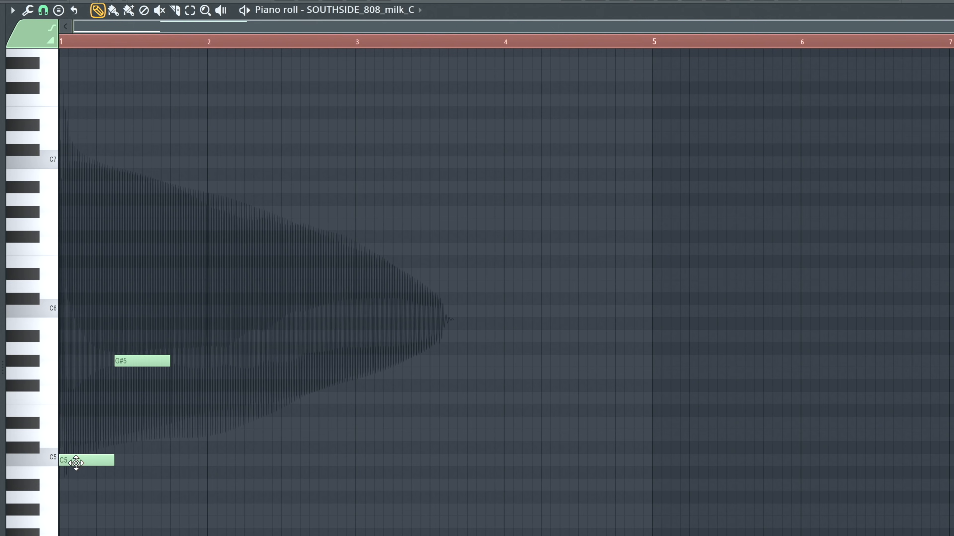
# - Add a six-step G5 at step 13 of bar 1 and play the line
pyautogui.click(53, 461)
pyautogui.press('space')
pyautogui.press('space')
pyautogui.click(190, 373)
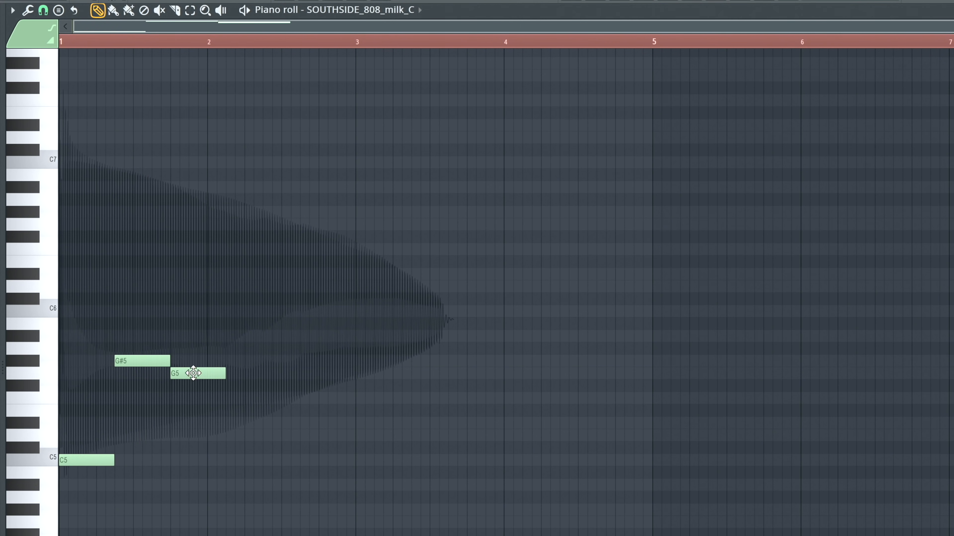
pyautogui.press('space')
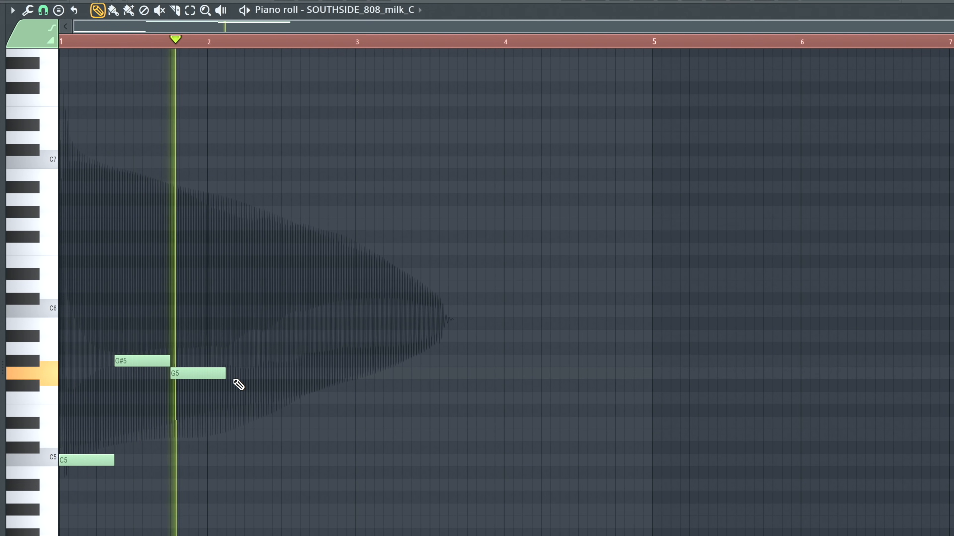
pyautogui.press('space')
# - Add a six-step F5 at step 5 and a four-step D#5 at step 13 of bar 2, playing the line after each
pyautogui.moveTo(249, 386); pyautogui.dragTo(256, 397)
pyautogui.press('space')
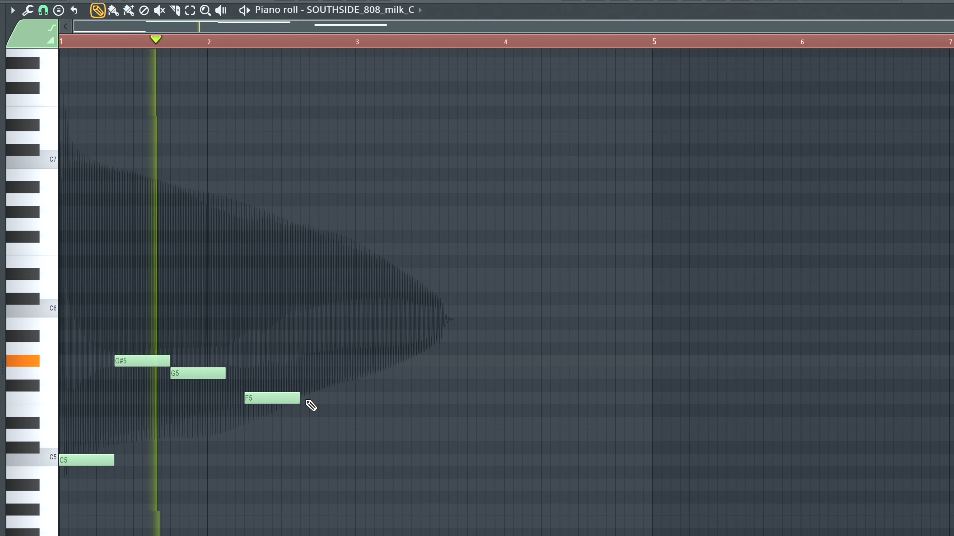
pyautogui.press('space')
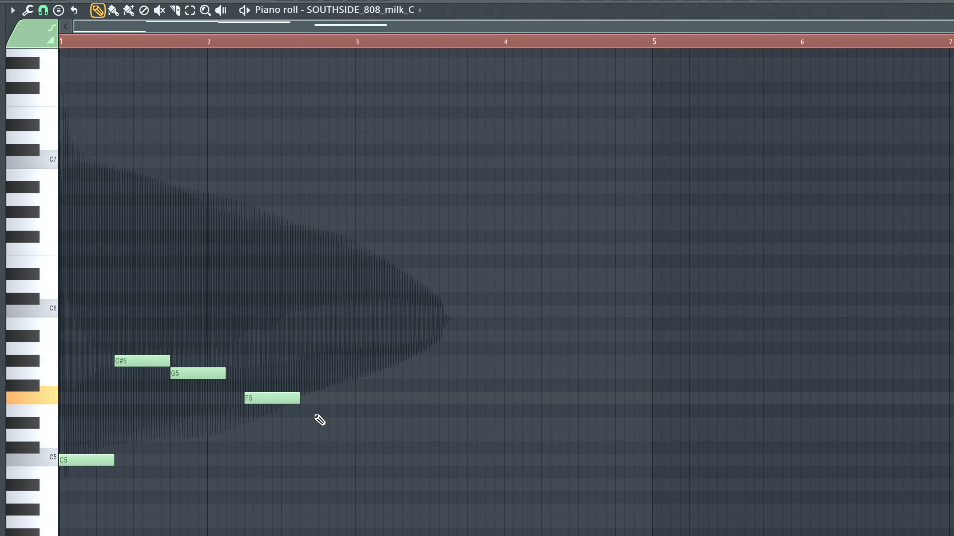
pyautogui.moveTo(331, 424); pyautogui.dragTo(355, 424)
pyautogui.press('space')
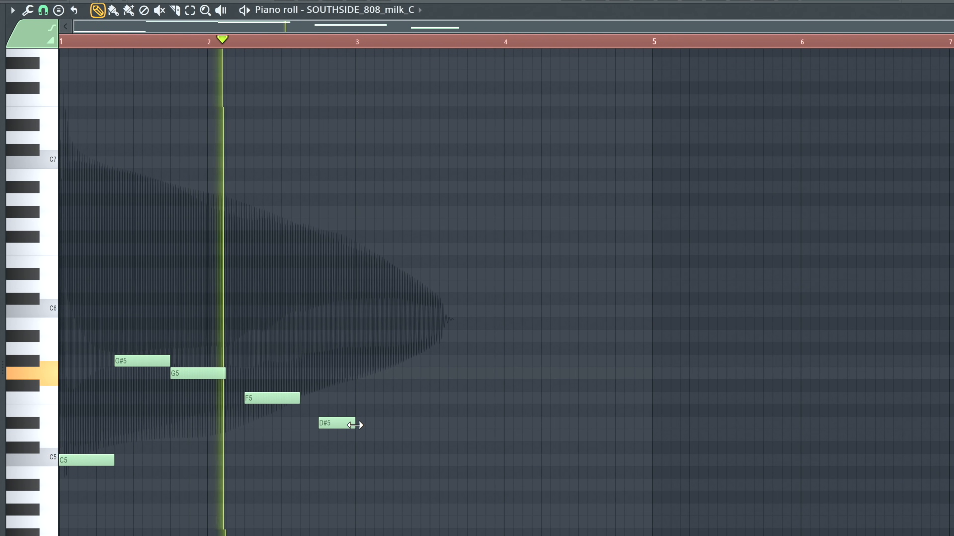
pyautogui.press('space')
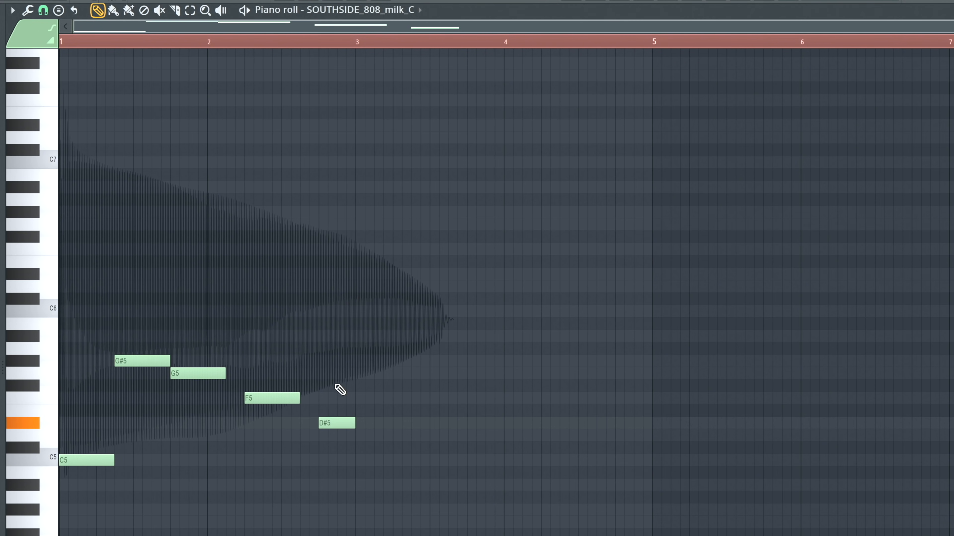
# - Add a D#6 at step 15 of bar 2, shorten it to one step and play the line
pyautogui.click(350, 273)
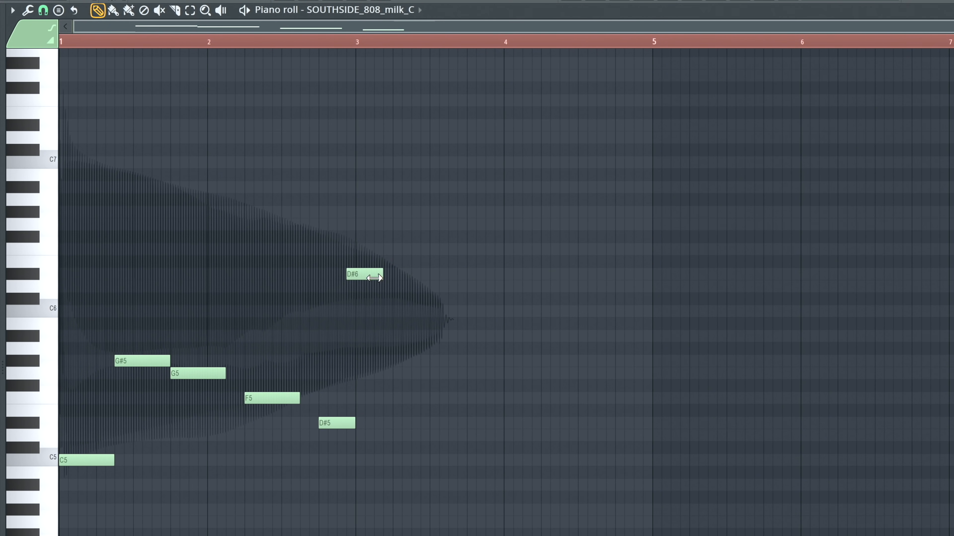
pyautogui.press('space')
pyautogui.moveTo(377, 276); pyautogui.dragTo(343, 275)
pyautogui.press('space')
pyautogui.press('space')
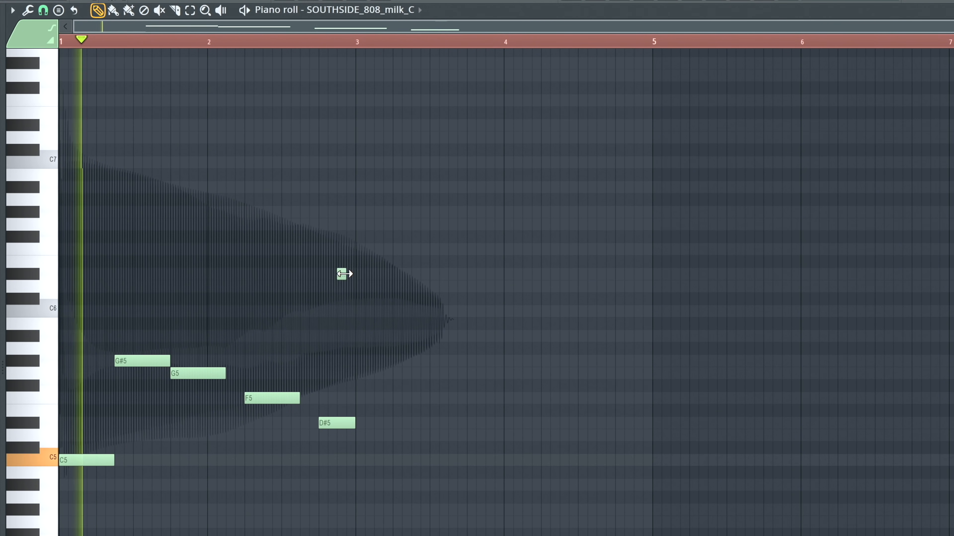
pyautogui.press('space')
# - Turn the D#6 in bar 2 into a one-step slide note and play the end of the phrase
pyautogui.doubleClick(343, 275)
pyautogui.click(472, 323)
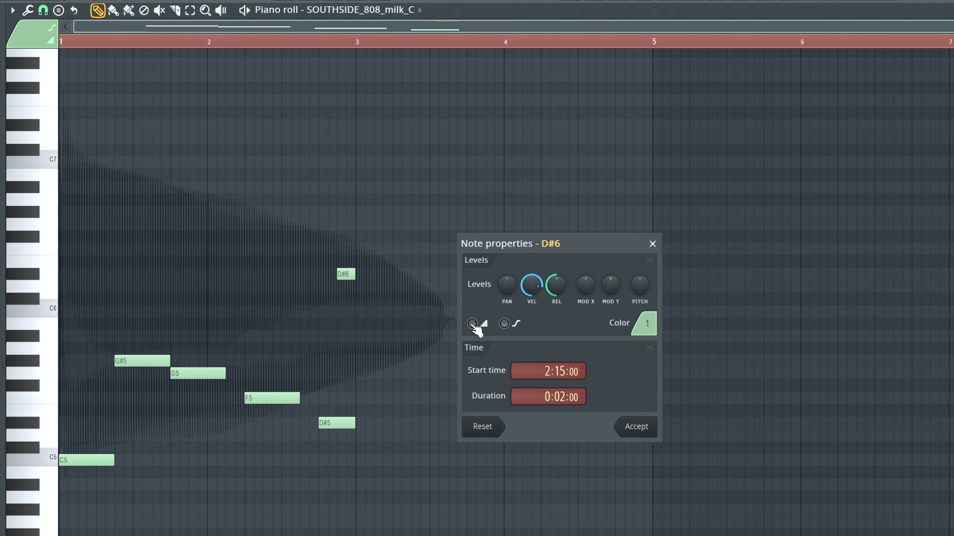
pyautogui.click(638, 427)
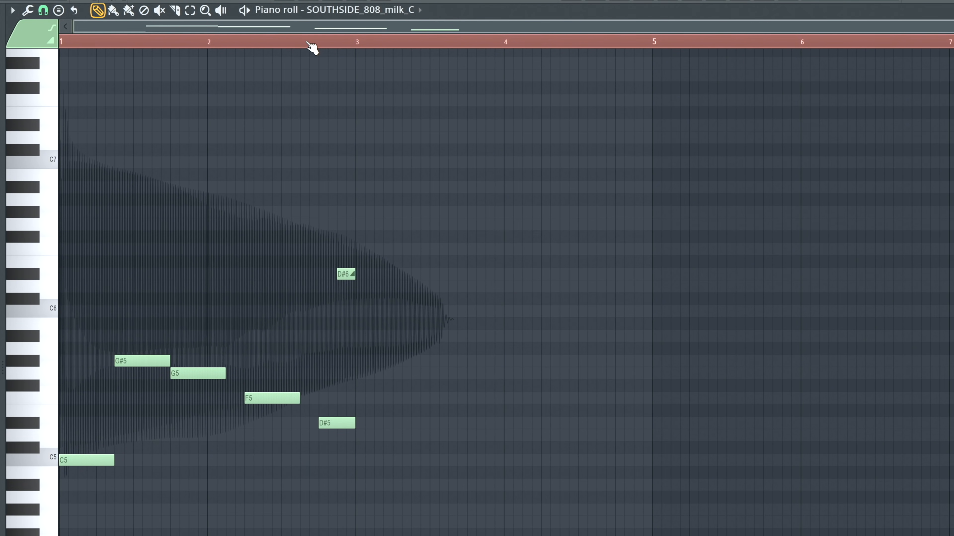
pyautogui.press('space')
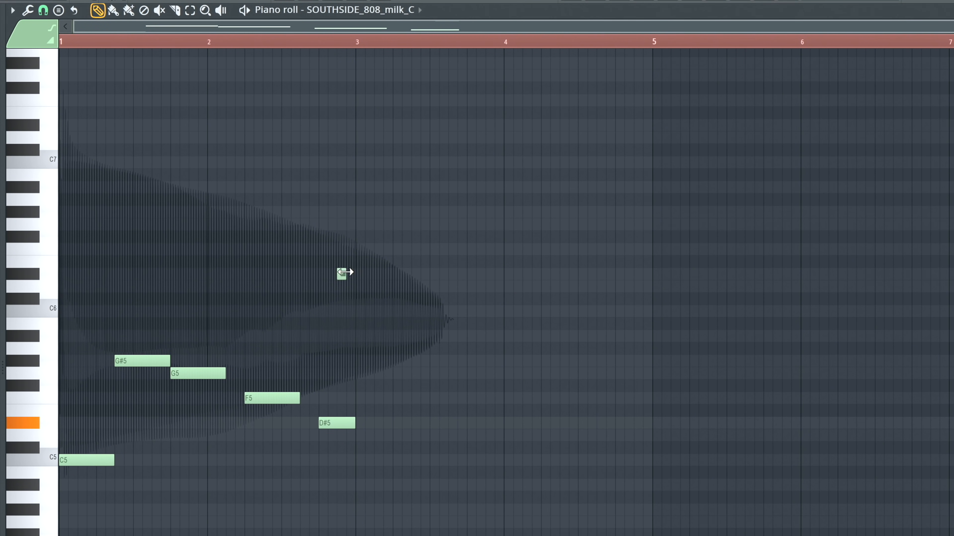
pyautogui.click(321, 41)
# - Duplicate the whole two-bar bass phrase into bars 3 and 4 and play it
pyautogui.moveTo(353, 248); pyautogui.dragTo(60, 517)
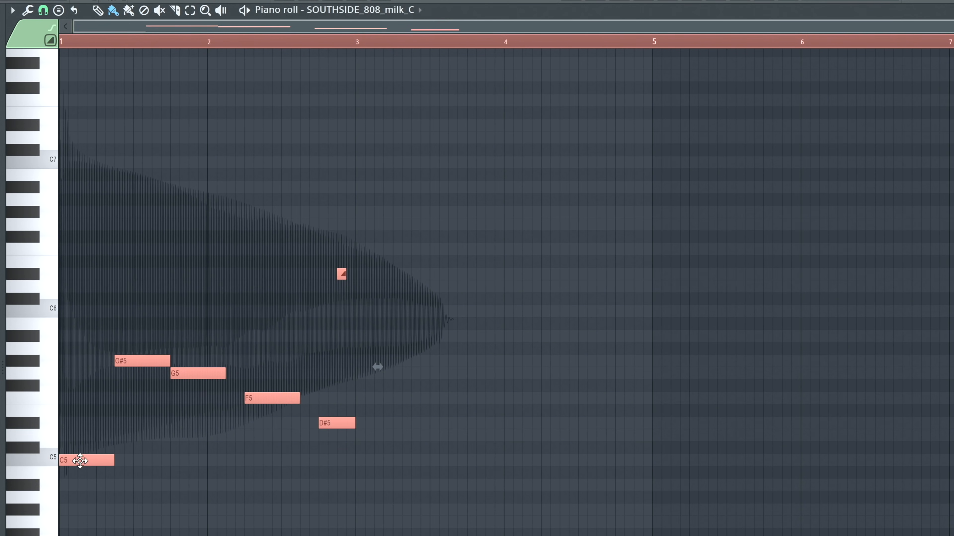
pyautogui.moveTo(80, 461); pyautogui.dragTo(376, 471)
pyautogui.press('space')
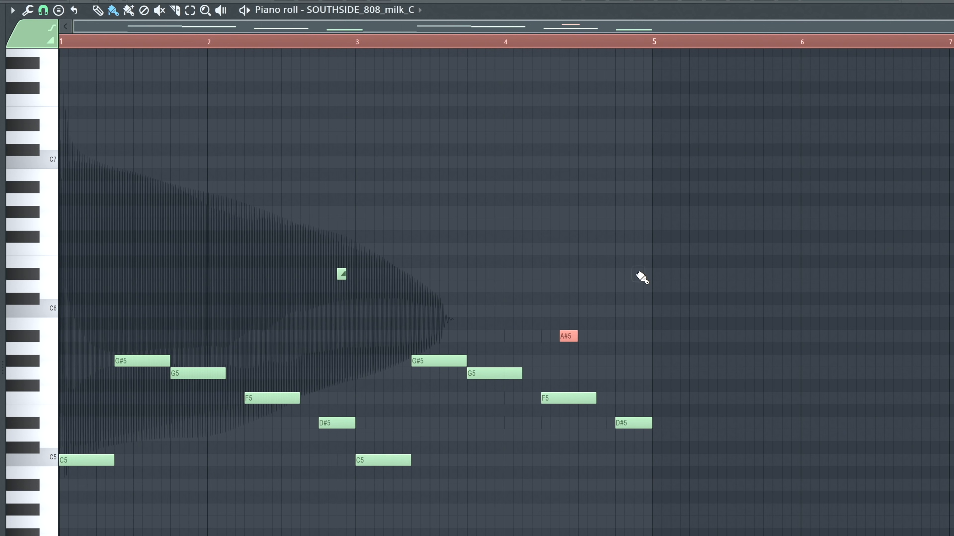
# - Vary bar 4 with a two-step A#5 at step 7 and one-step C7, D#6 and C5 notes replacing the closing D#5 and slide
pyautogui.press('space')
pyautogui.press('space')
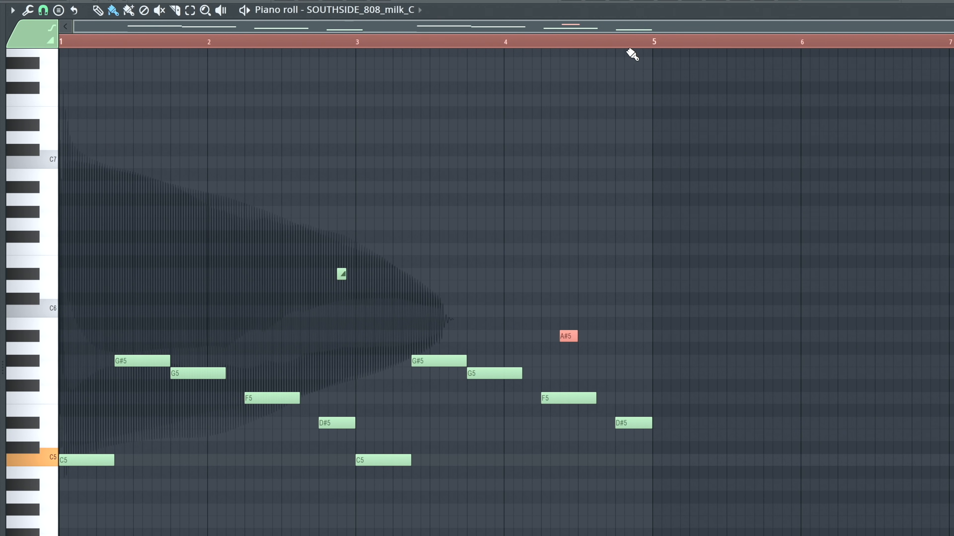
pyautogui.moveTo(632, 423); pyautogui.dragTo(620, 162)
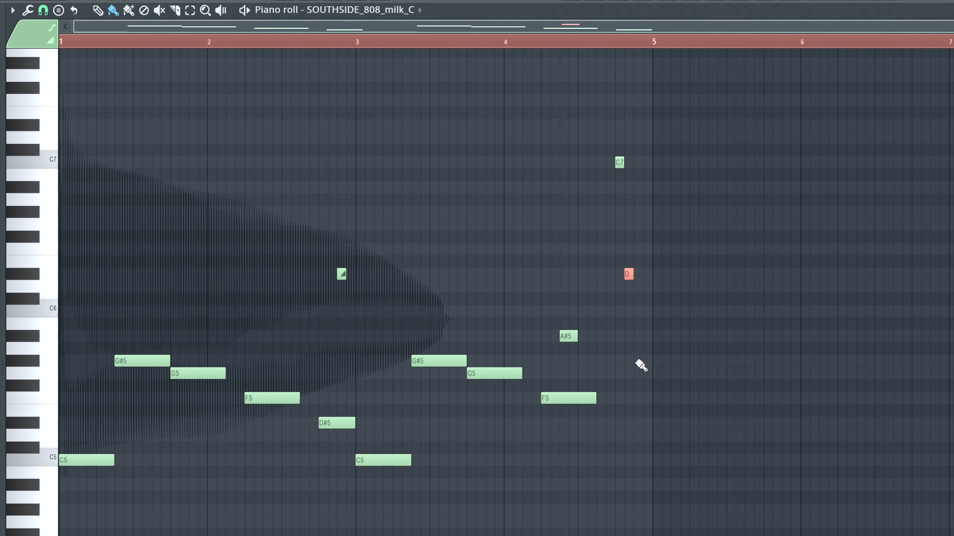
pyautogui.click(638, 386)
pyautogui.press('space')
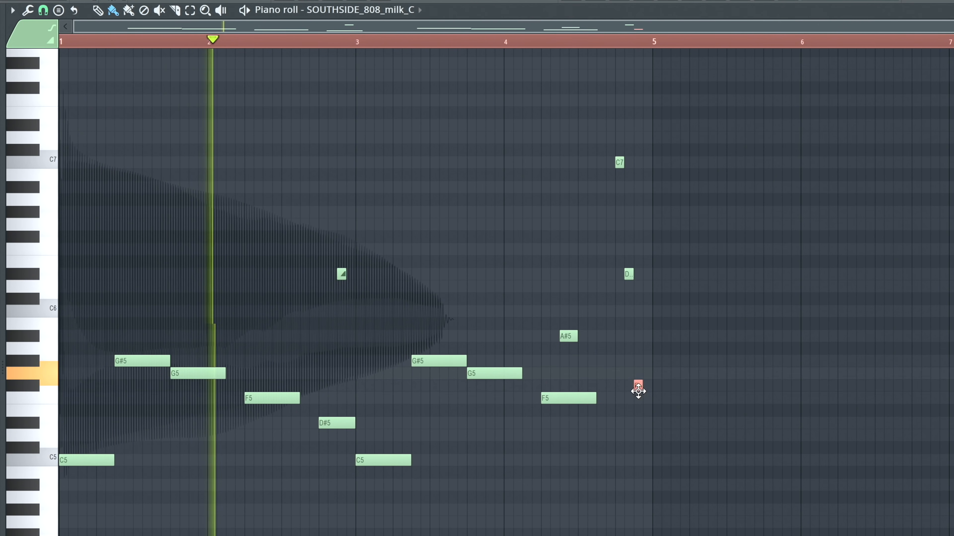
pyautogui.moveTo(638, 392); pyautogui.dragTo(635, 470)
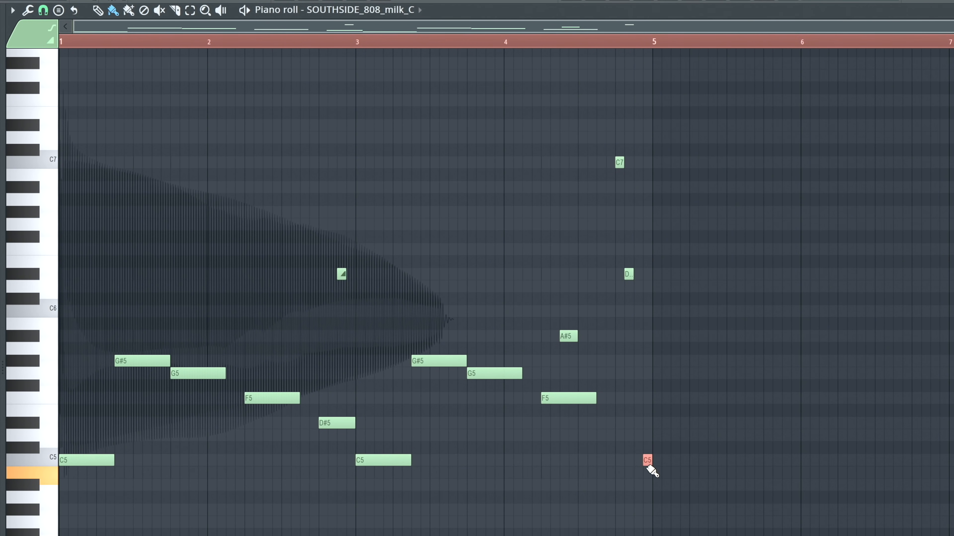
pyautogui.moveTo(637, 463); pyautogui.dragTo(638, 460)
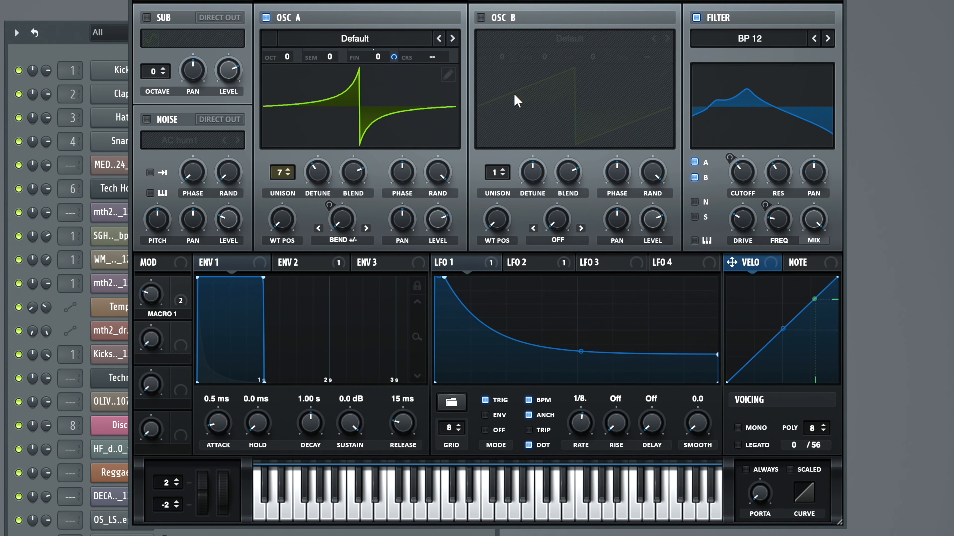
# - Examine the envelope 2 and envelope 1 settings of the synth patch
pyautogui.click(297, 261)
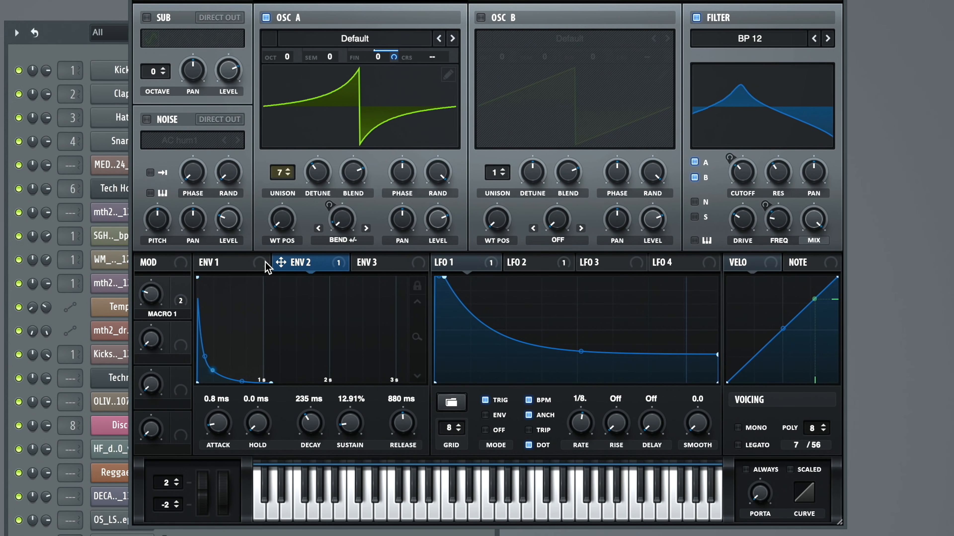
pyautogui.click(226, 260)
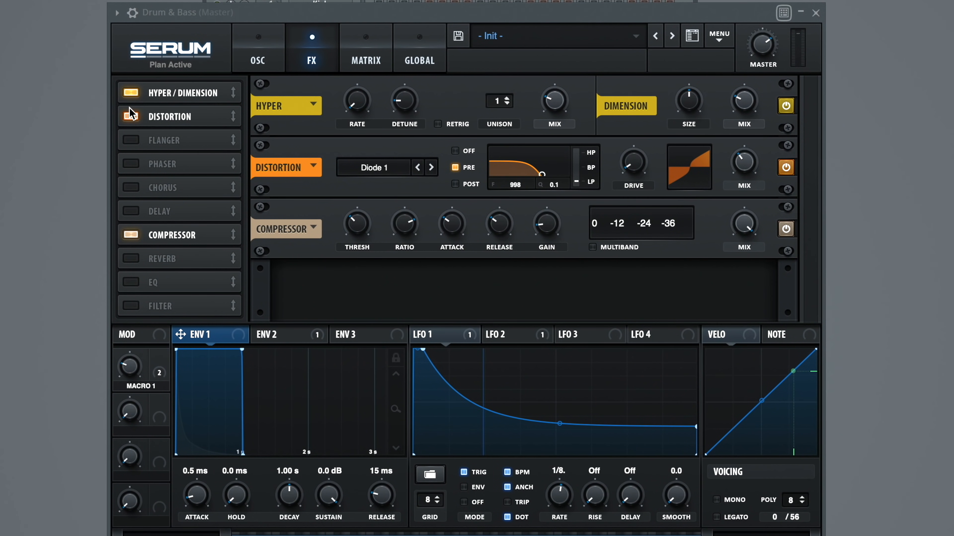
# - Toggle the Distortion and Hyper/Dimension effects off and on to compare how each shapes the playing bass
pyautogui.click(131, 114)
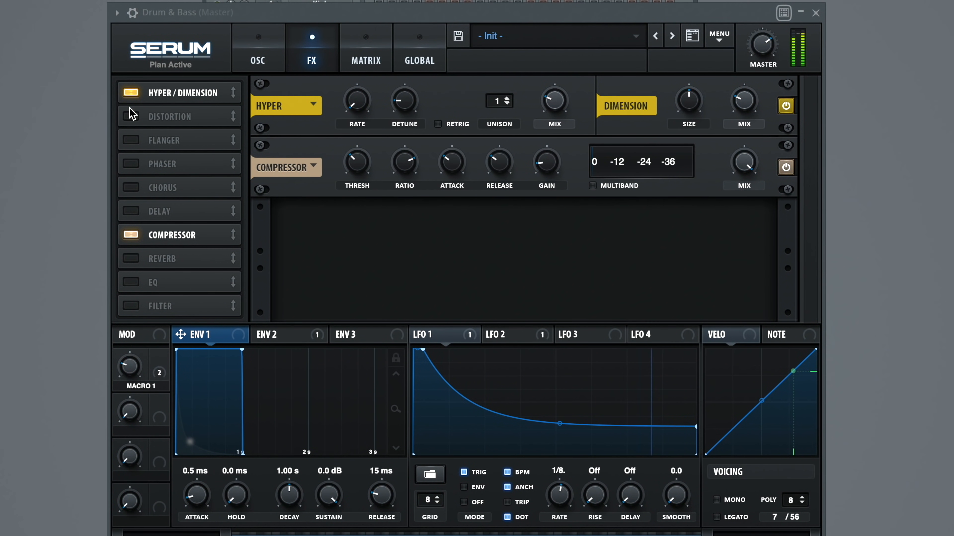
pyautogui.click(128, 116)
pyautogui.click(126, 95)
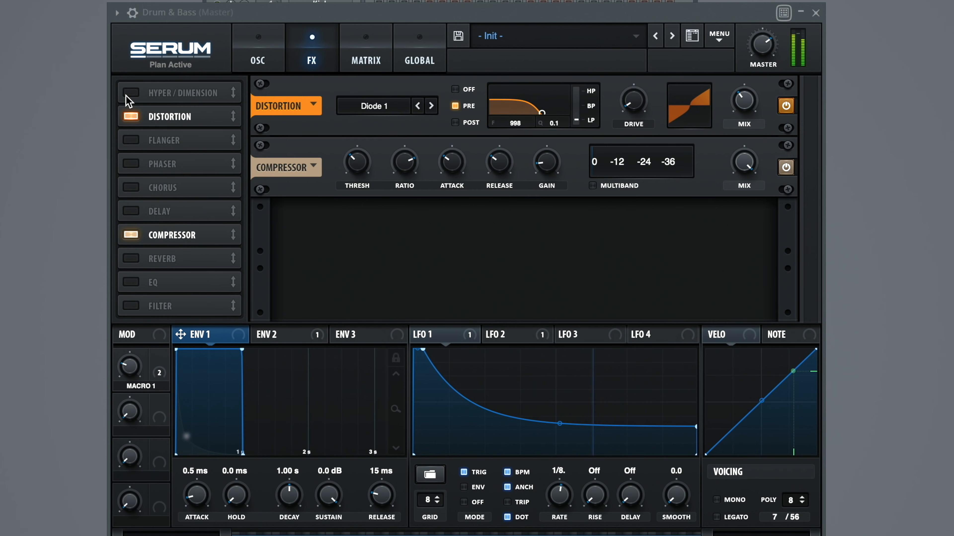
pyautogui.click(126, 111)
pyautogui.click(128, 116)
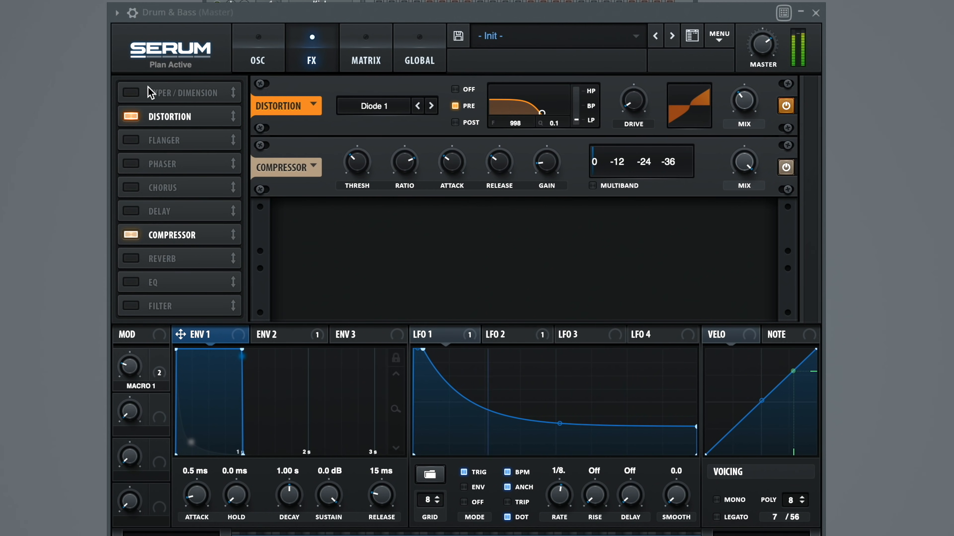
pyautogui.click(134, 94)
# - Bypass LFO 1 on the filter cutoff to hear the patch without it, and re-enable the modulation
pyautogui.click(257, 57)
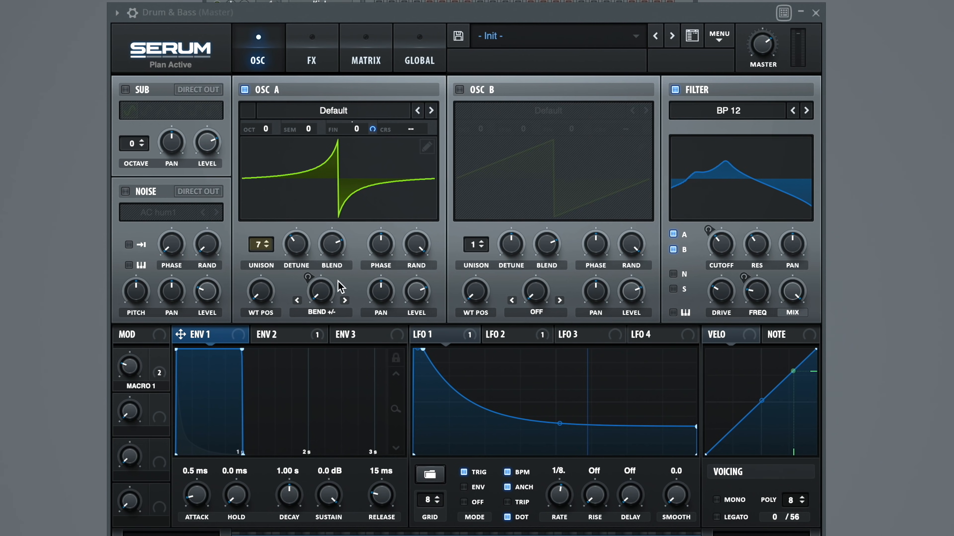
pyautogui.click(439, 335)
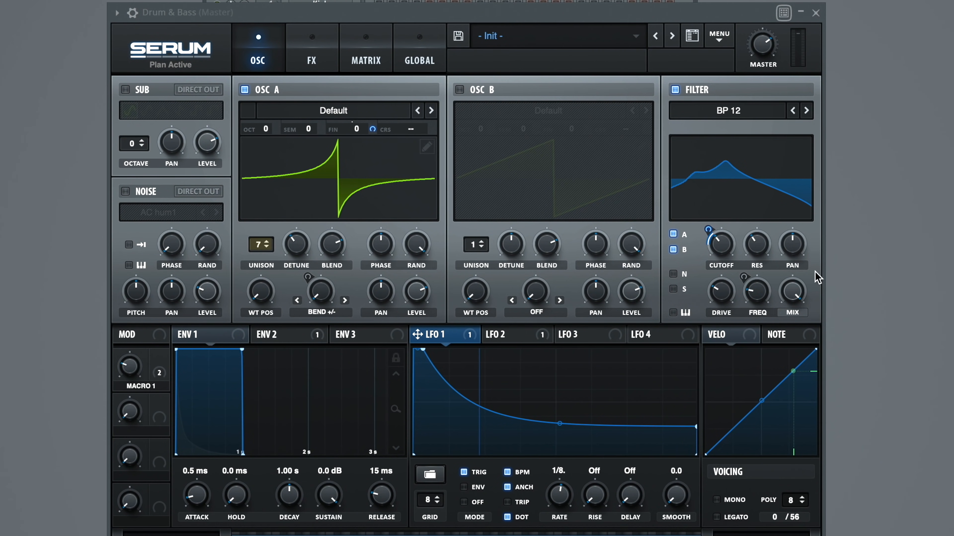
pyautogui.rightClick(713, 248)
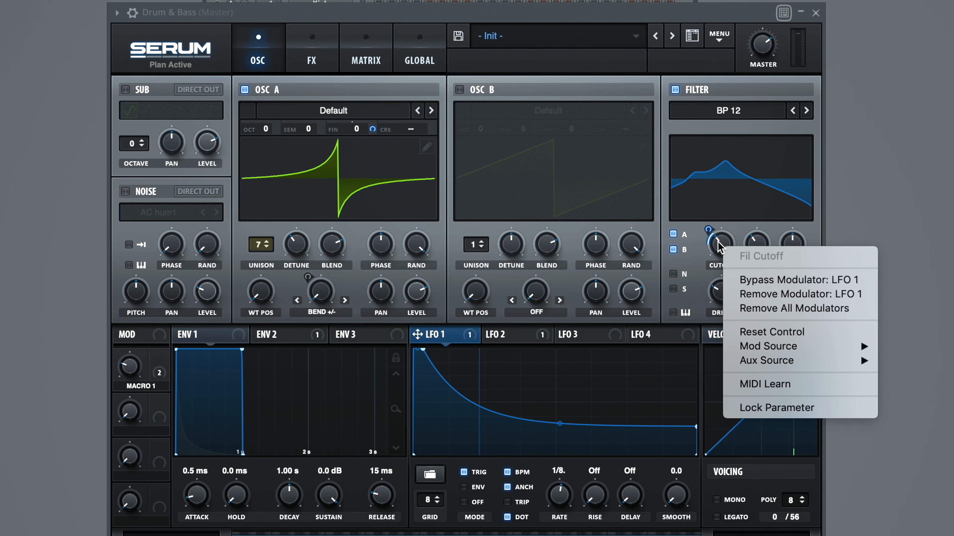
pyautogui.click(743, 279)
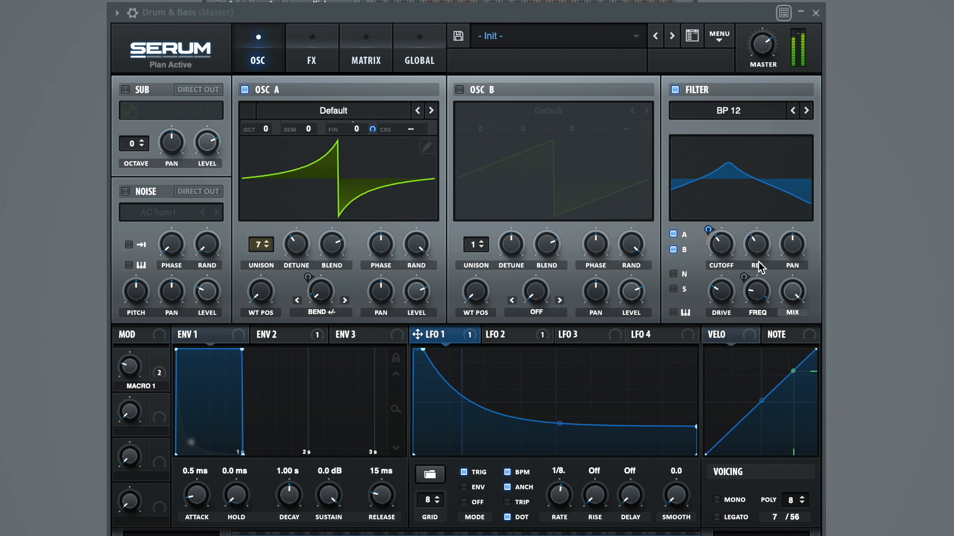
pyautogui.rightClick(721, 243)
pyautogui.click(751, 281)
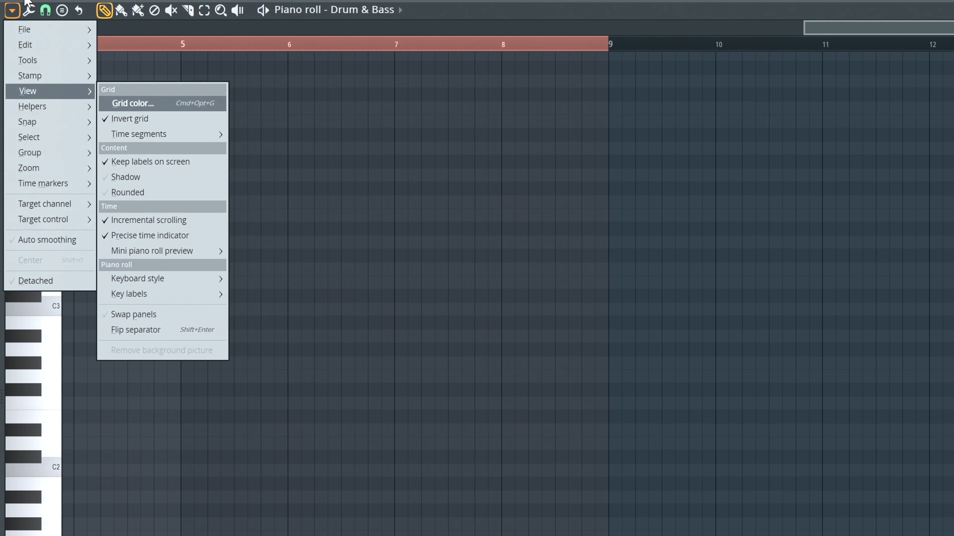
# - Set the root note of the piano roll's scale highlighting to D
pyautogui.click(15, 12)
pyautogui.click(15, 11)
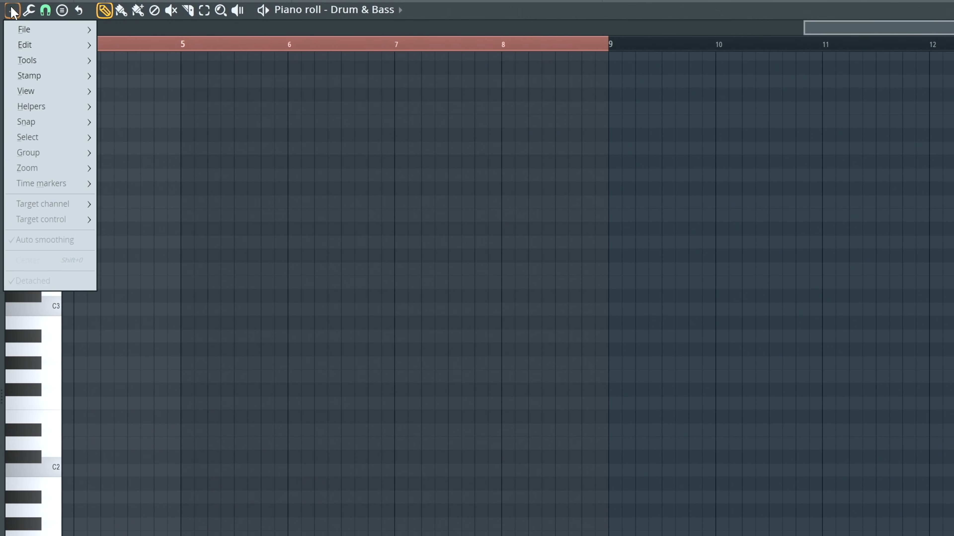
pyautogui.moveTo(34, 106)
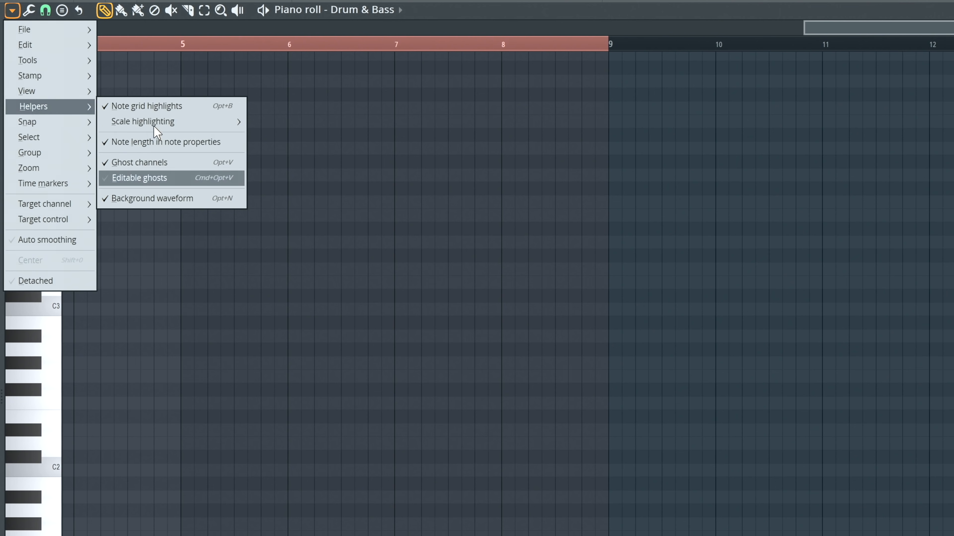
pyautogui.moveTo(175, 121)
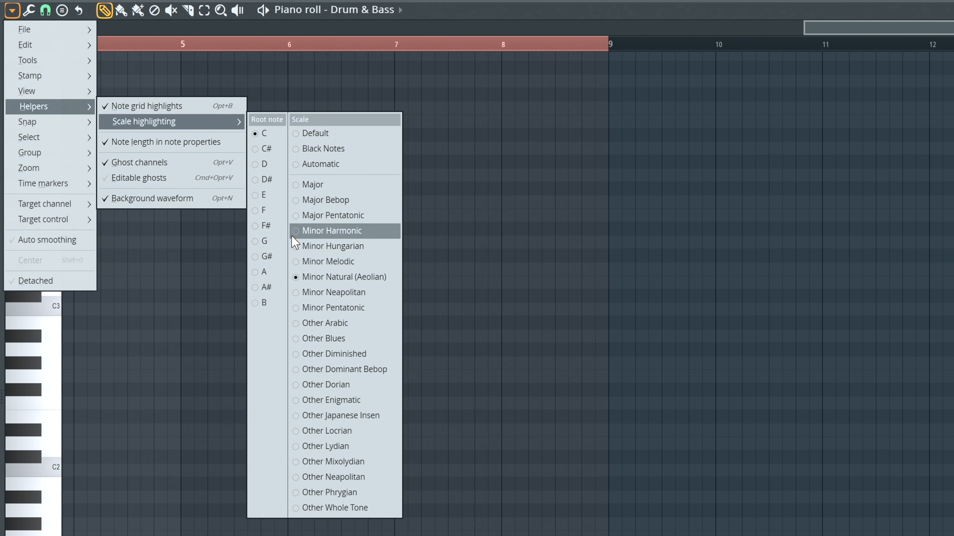
pyautogui.click(264, 164)
pyautogui.click(66, 443)
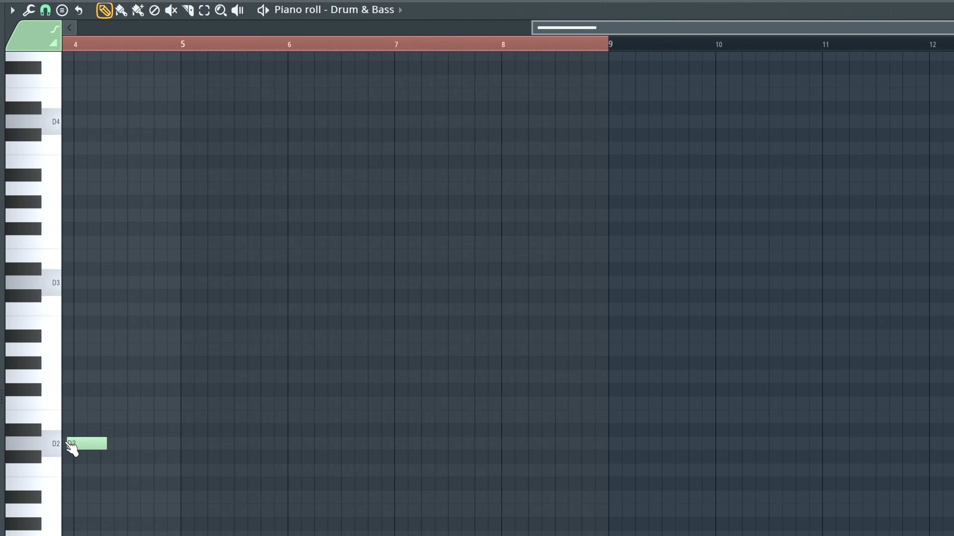
pyautogui.moveTo(90, 447); pyautogui.dragTo(215, 467)
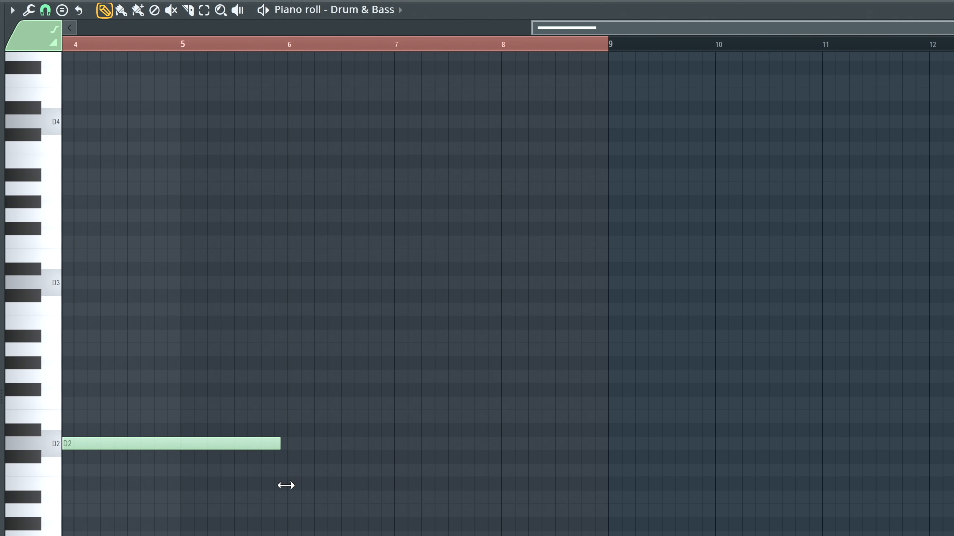
pyautogui.moveTo(286, 485); pyautogui.dragTo(154, 452)
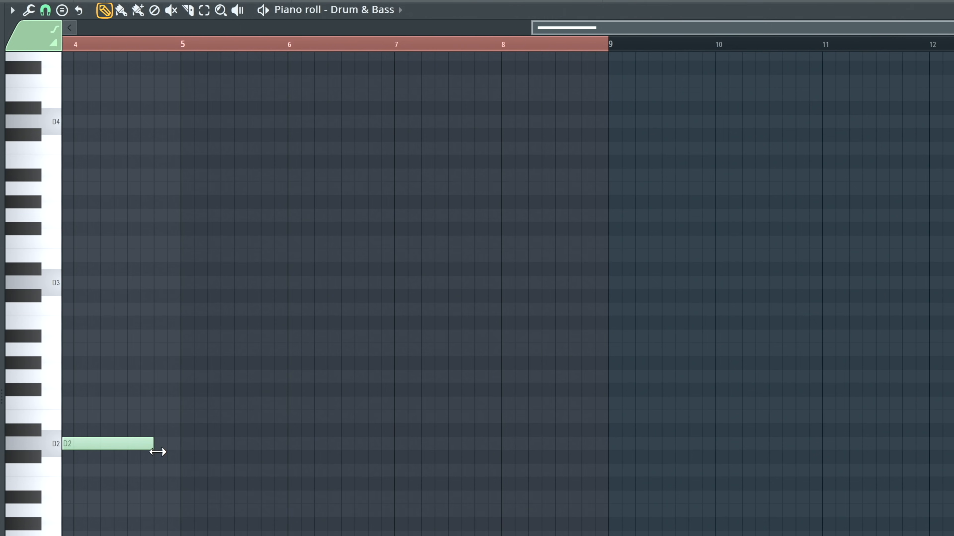
pyautogui.rightClick(129, 447)
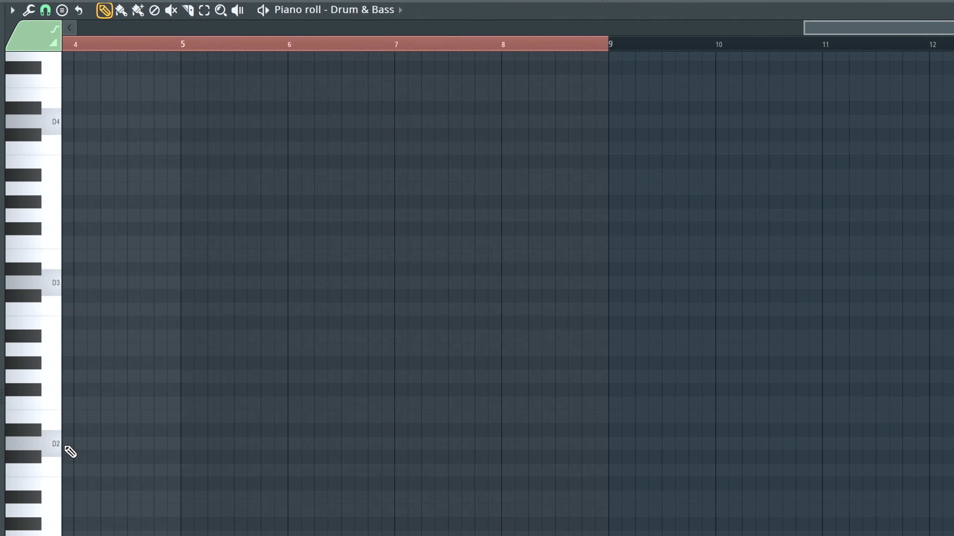
# - Draw a D2 note from the start of bar 1, play it, and lengthen it to the middle of bar 2
pyautogui.hscroll(-3, 67, 445)
pyautogui.scroll(1, 67, 444)
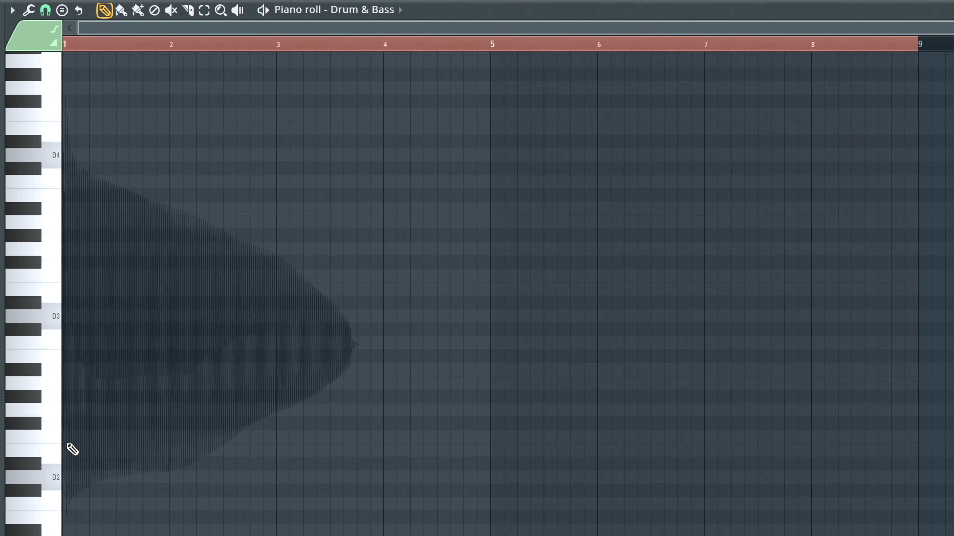
pyautogui.click(65, 480)
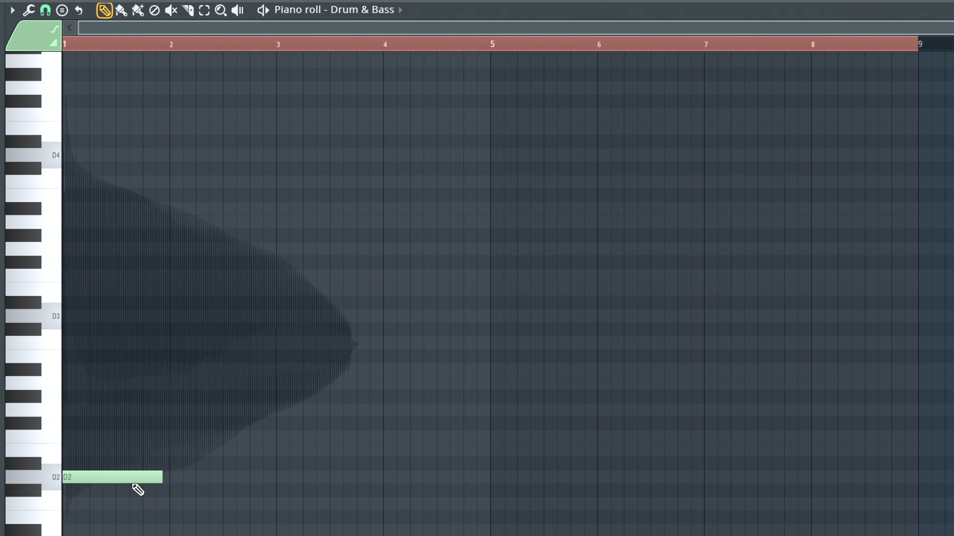
pyautogui.click(76, 477)
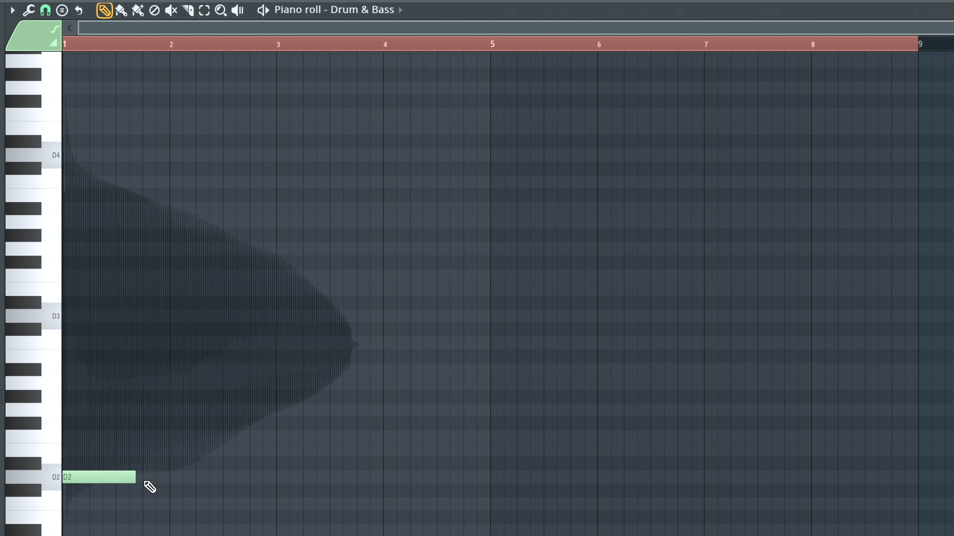
pyautogui.click(134, 477)
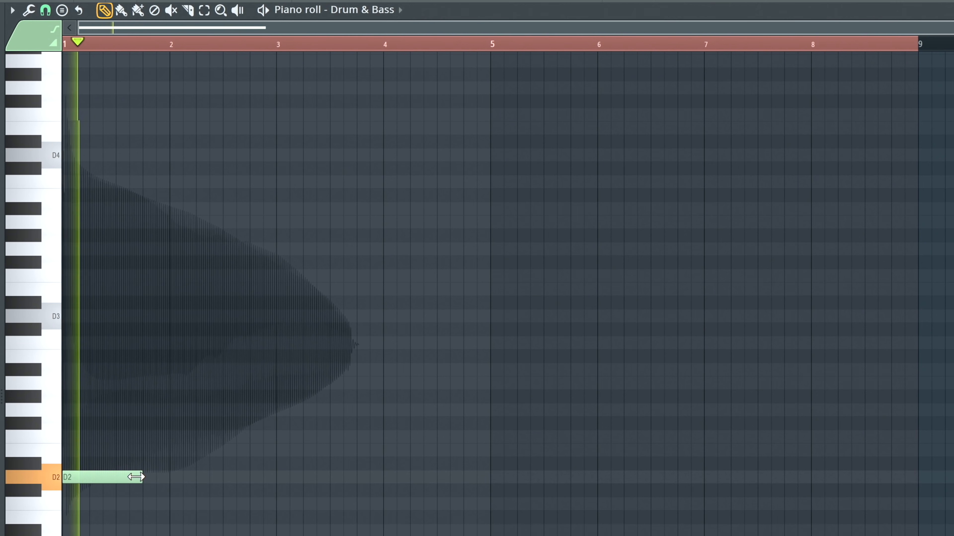
pyautogui.moveTo(134, 477); pyautogui.dragTo(218, 491)
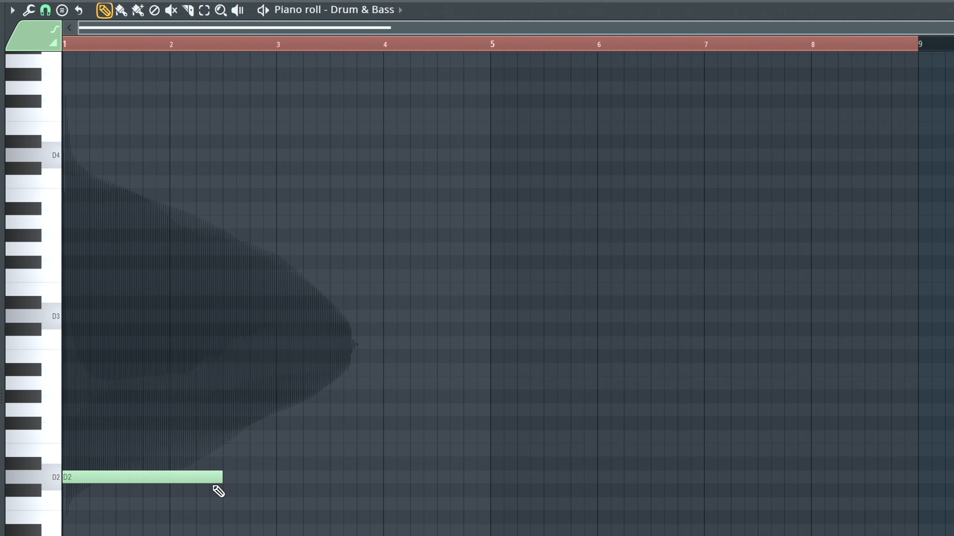
# - Add a half-bar D3 note directly after the D2, ending at bar 3
pyautogui.click(228, 318)
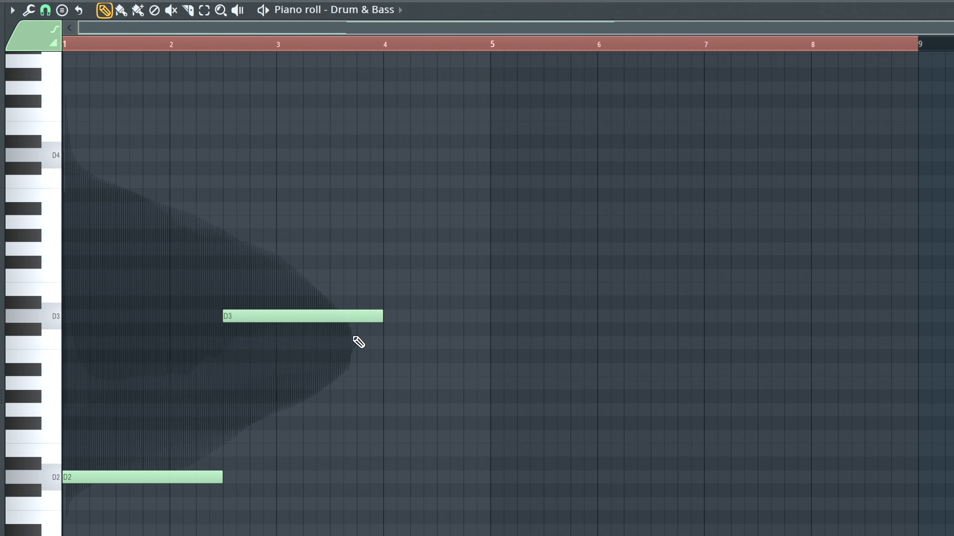
pyautogui.moveTo(384, 318); pyautogui.dragTo(317, 315)
pyautogui.moveTo(275, 316); pyautogui.dragTo(279, 317)
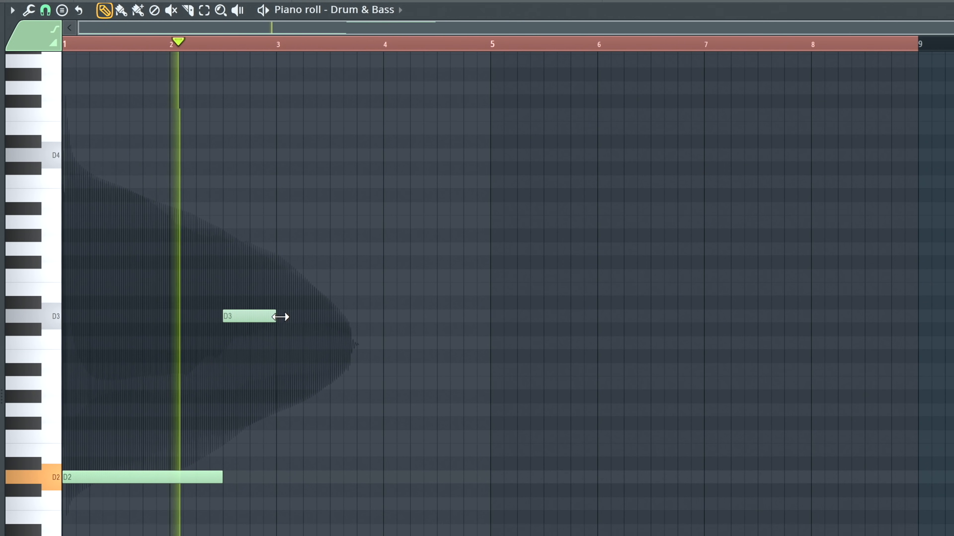
# - Copy the two-bar D2 and D3 phrase into bars 3–4, 5–6 and 7–8, and play the result
pyautogui.press('b')
pyautogui.hotkey('ctrl', 'b')
pyautogui.scroll(-2, 376, 466)
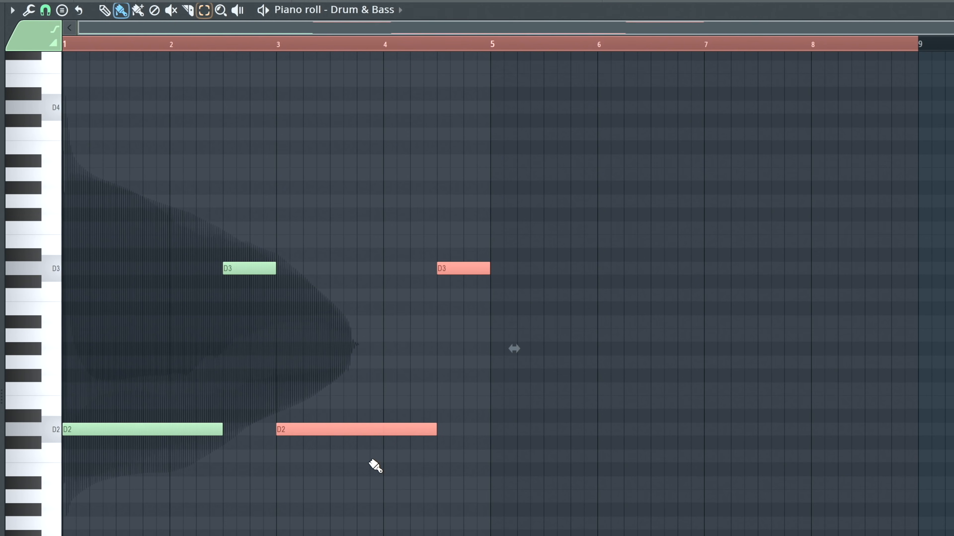
pyautogui.moveTo(360, 432); pyautogui.dragTo(792, 433)
pyautogui.hotkey('ctrl', 'z')
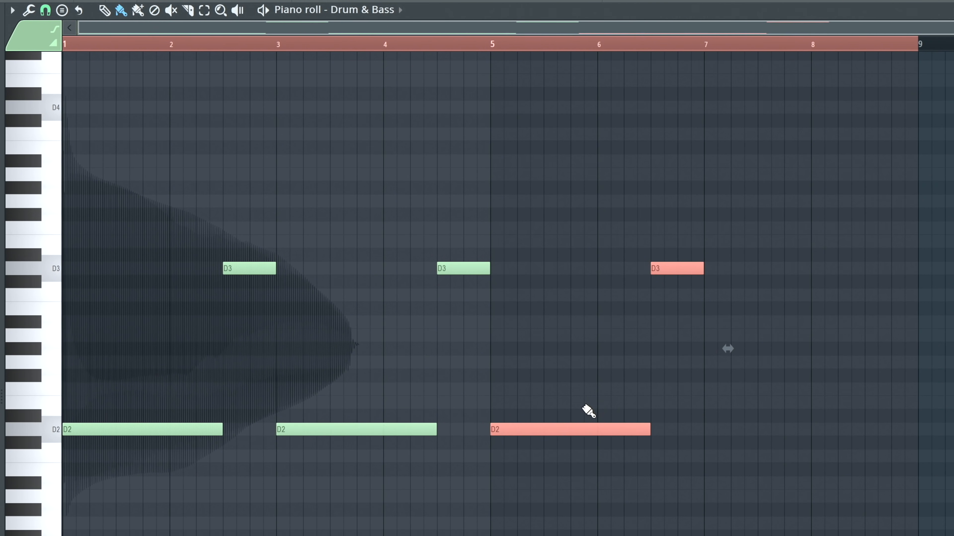
pyautogui.moveTo(591, 434); pyautogui.dragTo(800, 433)
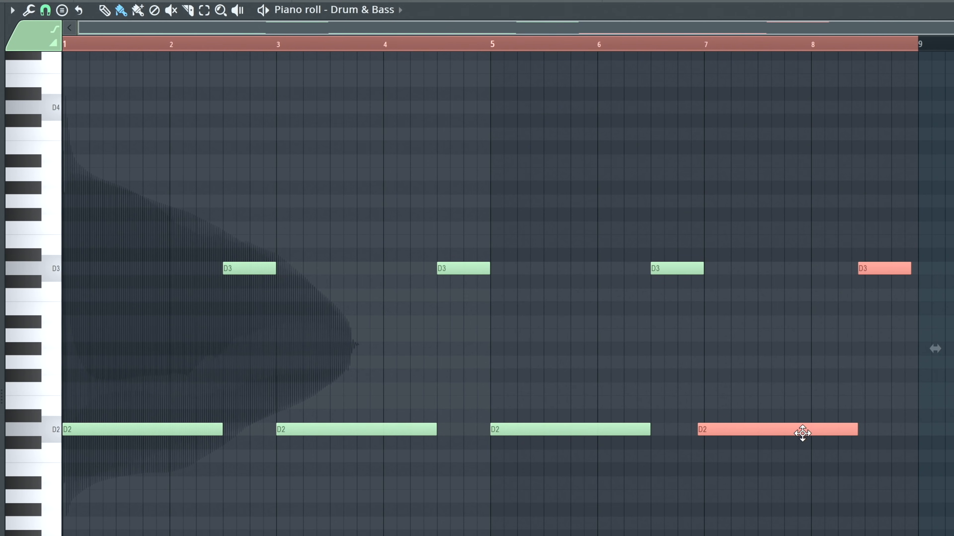
pyautogui.press('space')
pyautogui.scroll(4, 394, 479)
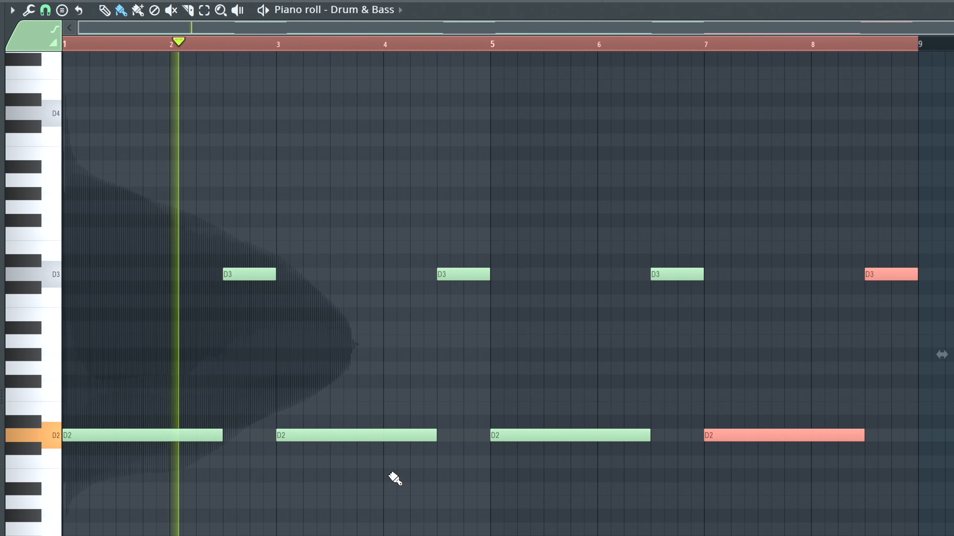
pyautogui.scroll(-2, 394, 480)
pyautogui.press('space')
# - Replace the D3 at the end of bar 6 with a quarter-bar D#3 followed by a quarter-bar D3, and play it
pyautogui.click(681, 322)
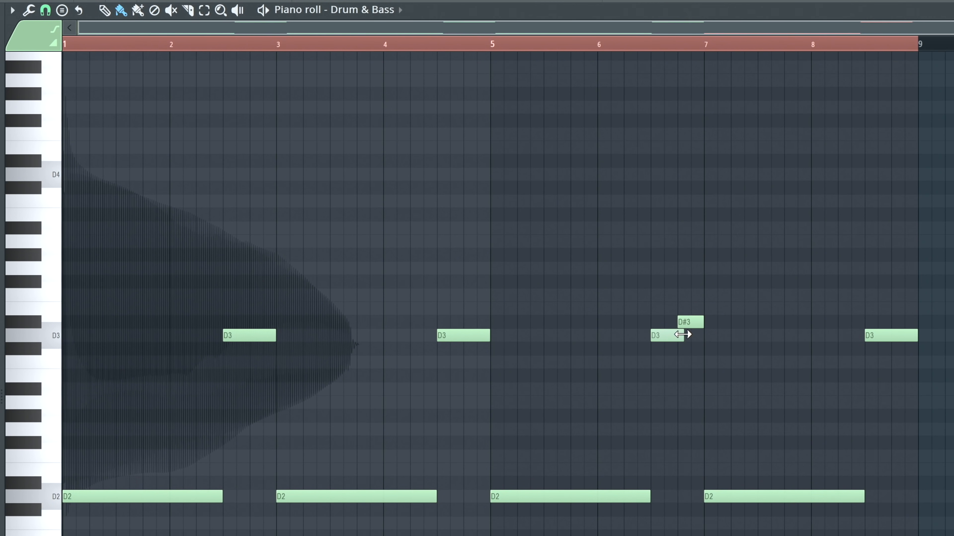
pyautogui.click(495, 48)
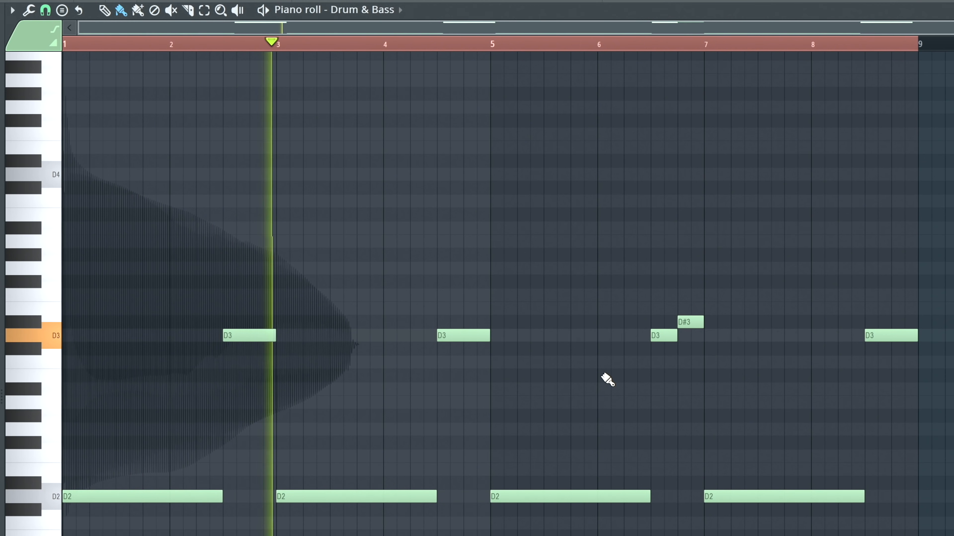
pyautogui.moveTo(656, 336); pyautogui.dragTo(691, 340)
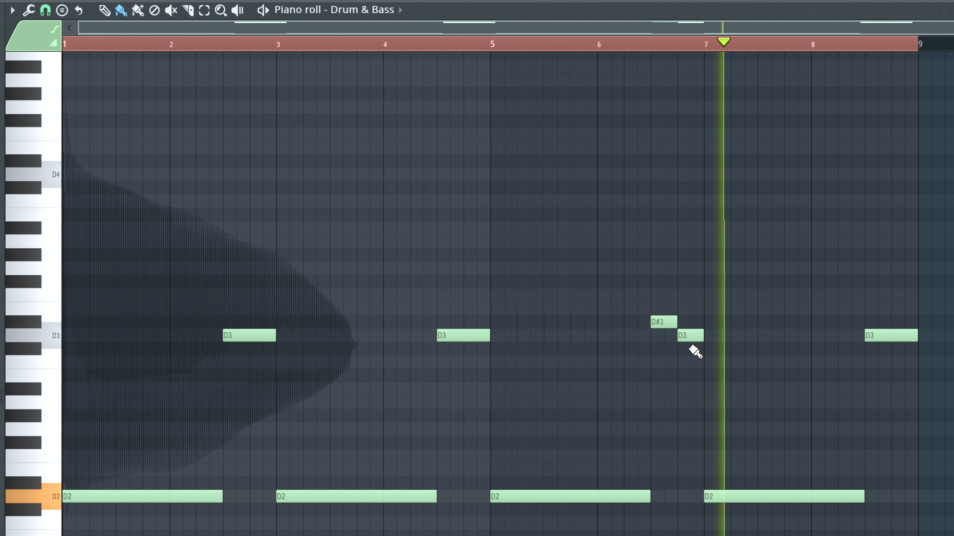
pyautogui.press('space')
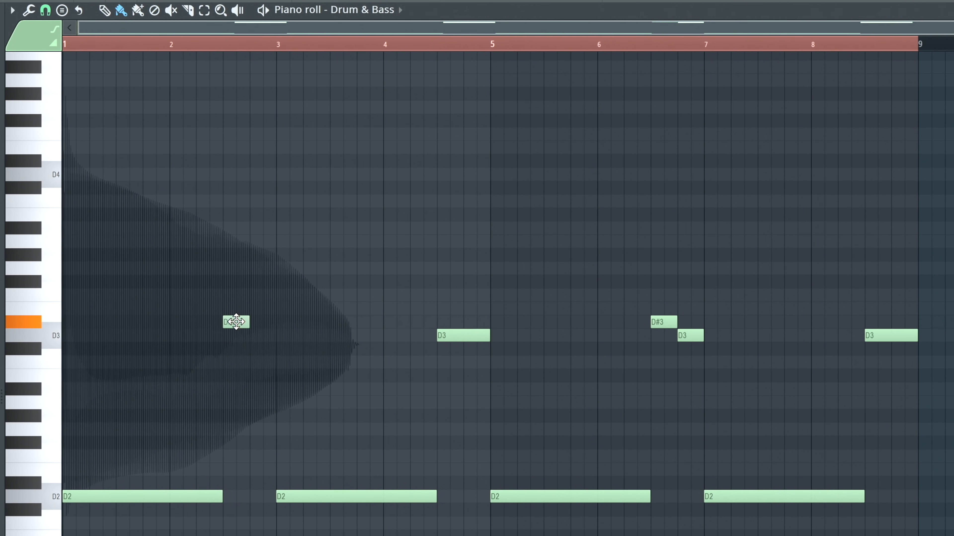
# - Set the piano roll's scale highlighting to the Other Phrygian scale
pyautogui.click(13, 11)
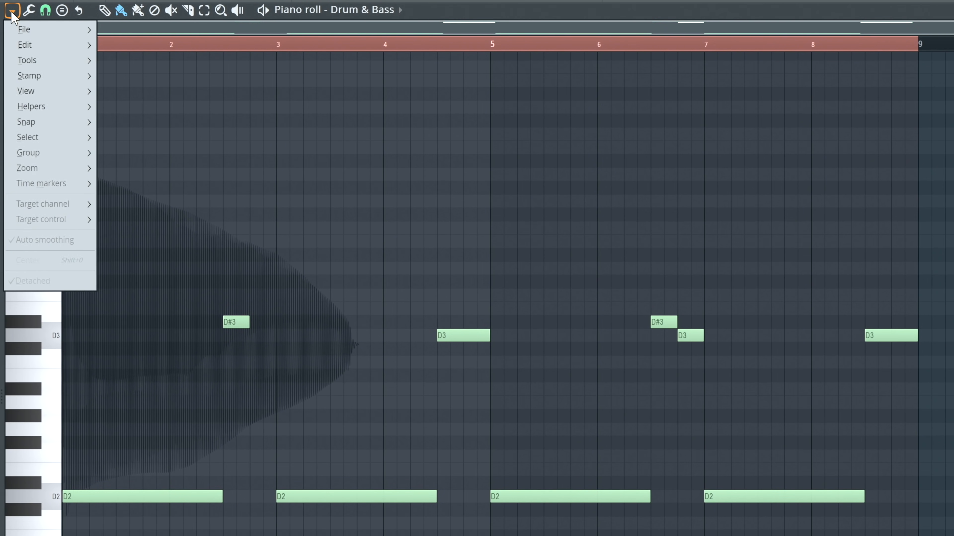
pyautogui.moveTo(41, 106)
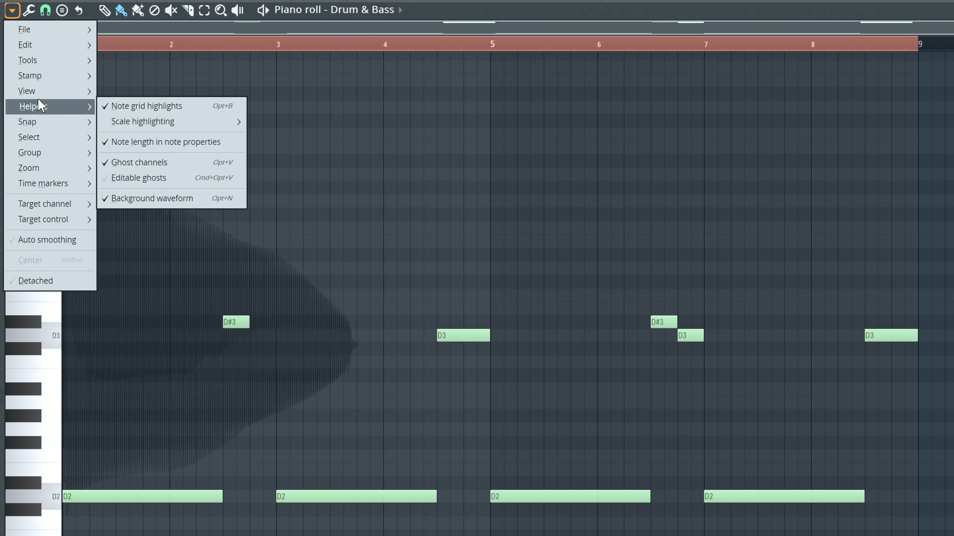
pyautogui.moveTo(144, 122)
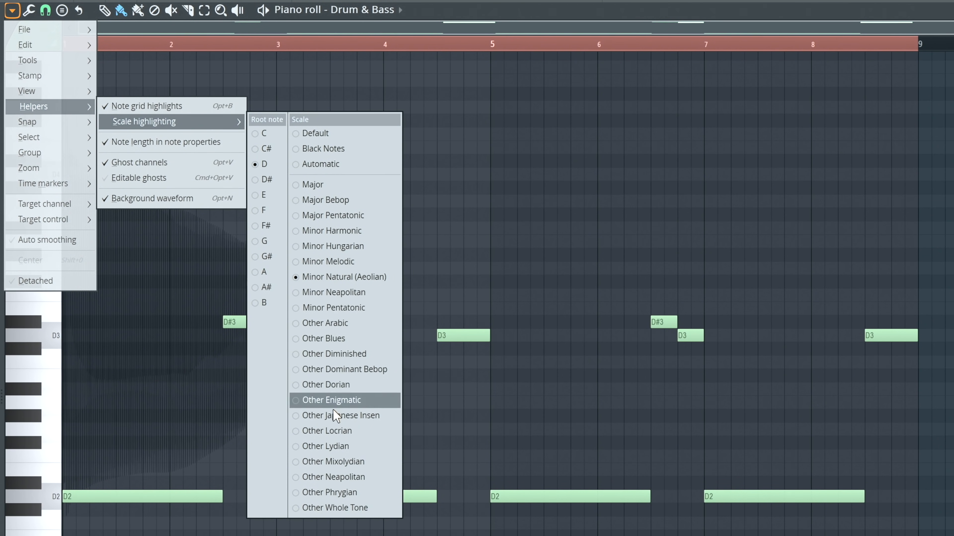
pyautogui.click(306, 492)
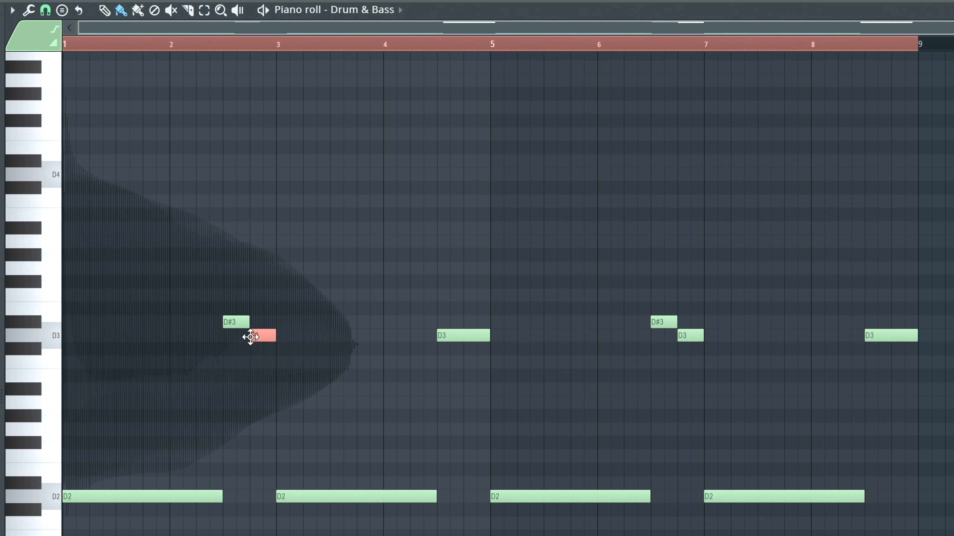
# - Play the Drum & Bass line to hear the D#3 to D3 turns in bars 2 and 6
pyautogui.press('space')
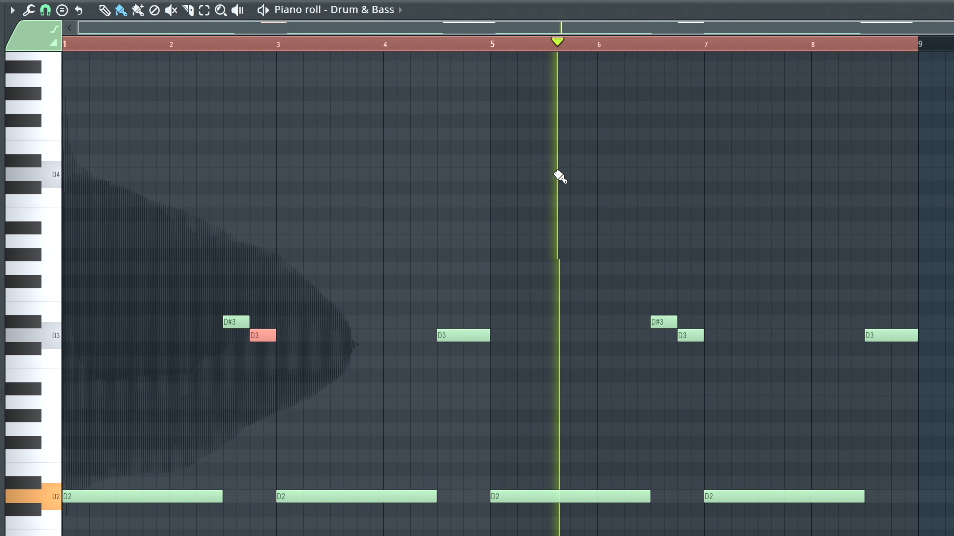
pyautogui.press('space')
pyautogui.press('space')
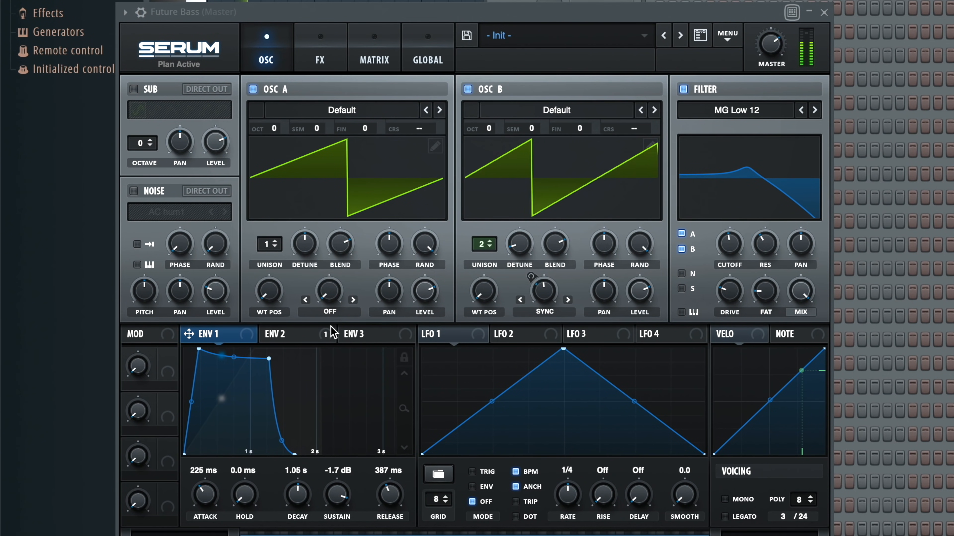
# - Set the Future Bass patch's Envelope 1 attack to 200 ms and lower the filter cutoff to about 182 Hz
pyautogui.click(274, 333)
pyautogui.click(232, 334)
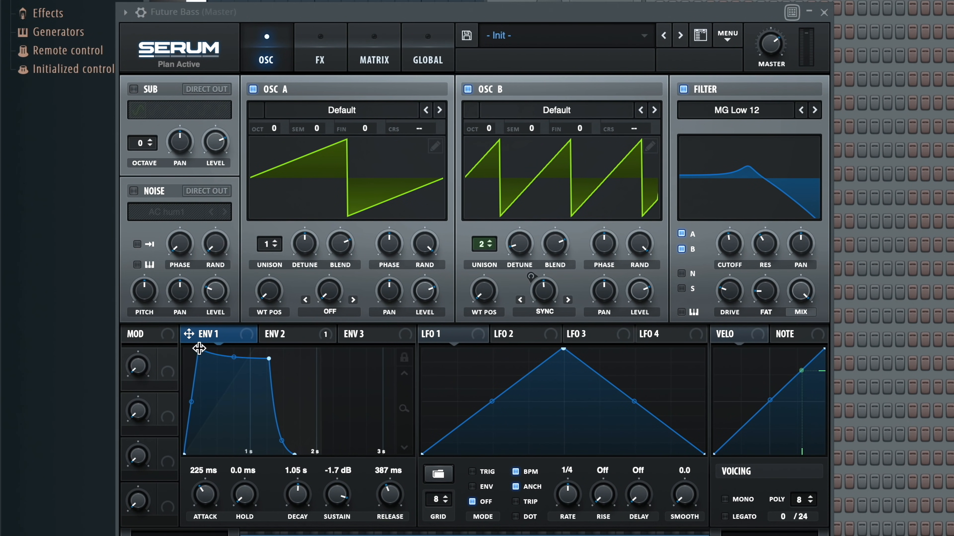
pyautogui.moveTo(724, 259)
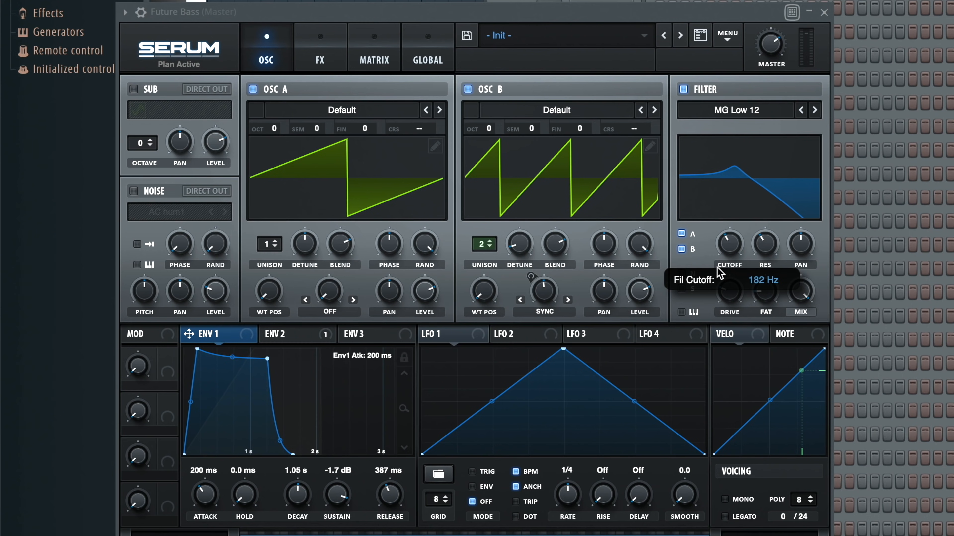
pyautogui.moveTo(716, 279); pyautogui.dragTo(719, 275)
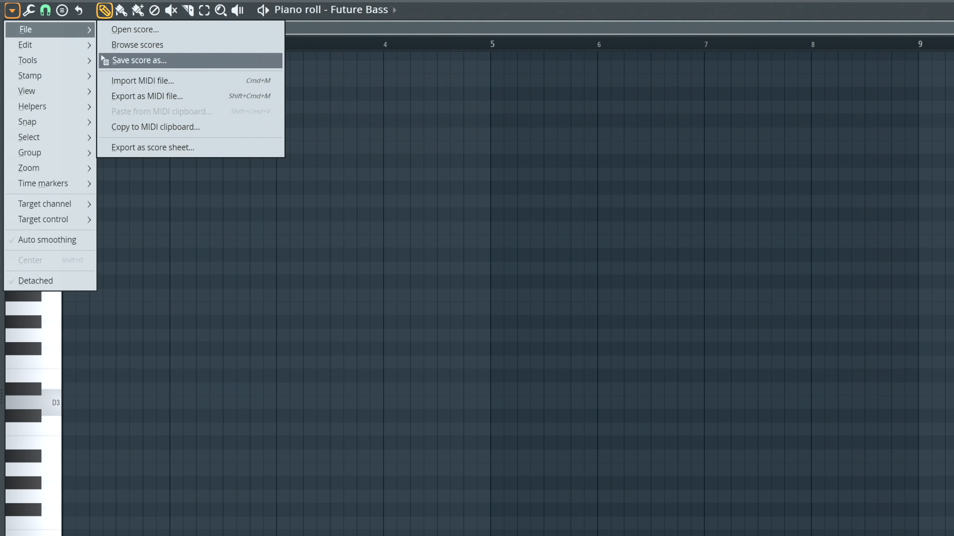
# - Set the Future Bass piano roll's scale highlighting to root note D# and the Minor Natural (Aeolian) scale
pyautogui.click(14, 11)
pyautogui.click(14, 11)
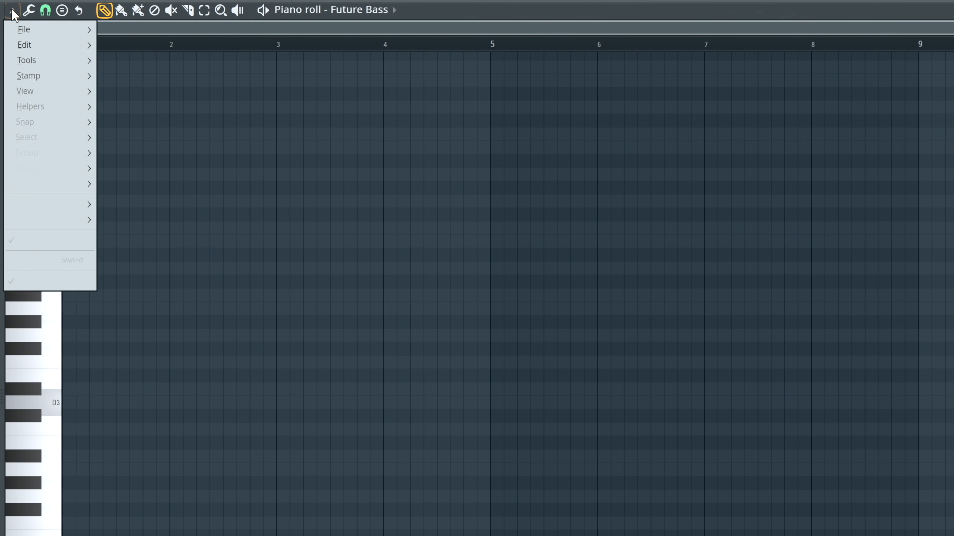
pyautogui.moveTo(47, 108)
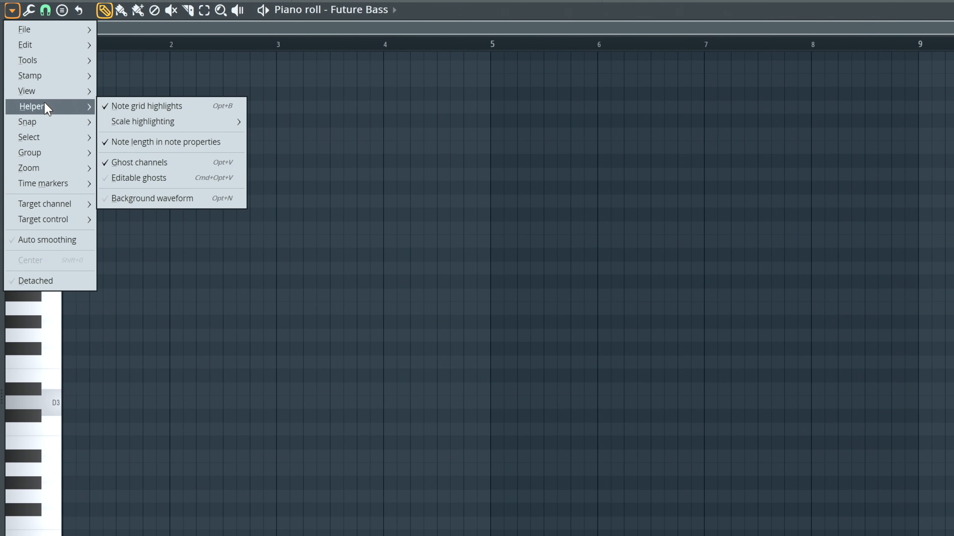
pyautogui.moveTo(142, 126)
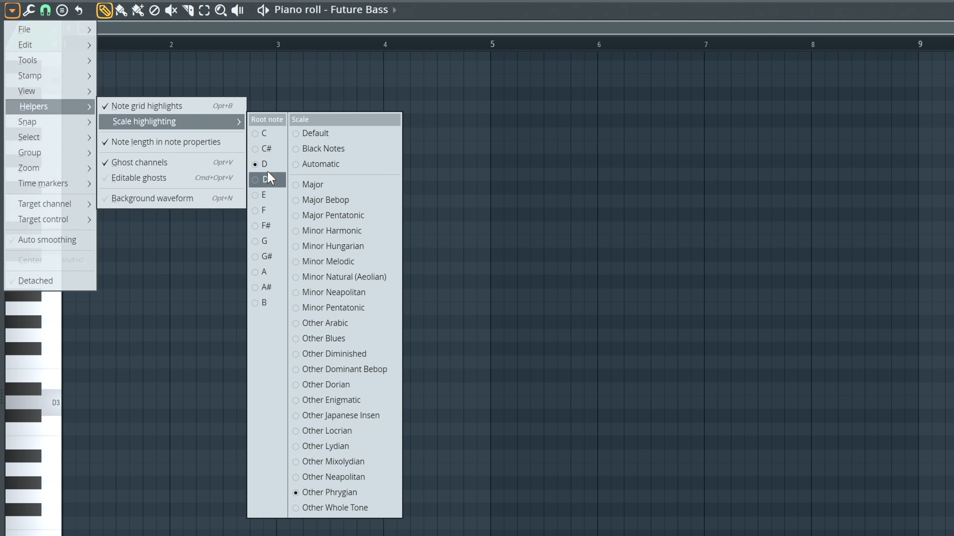
pyautogui.click(268, 180)
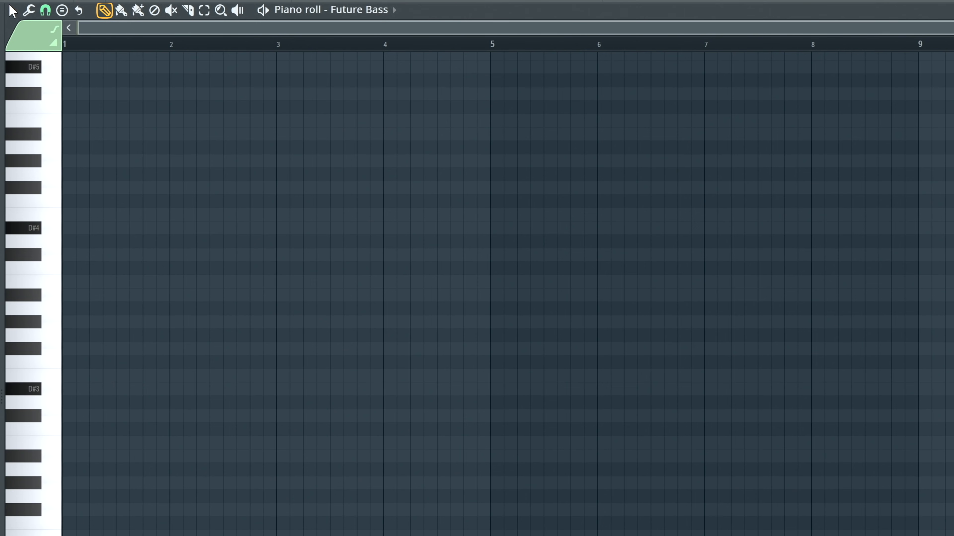
pyautogui.click(11, 11)
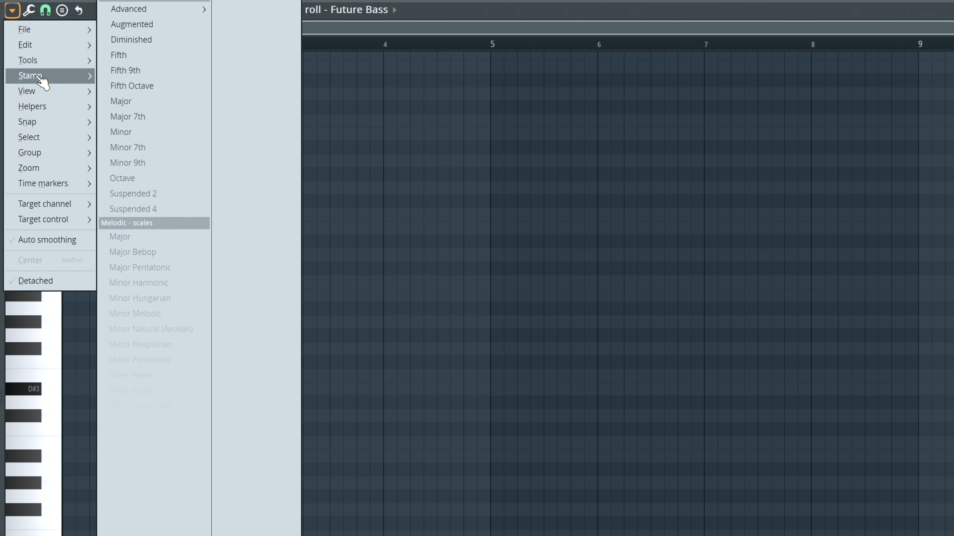
pyautogui.moveTo(41, 106)
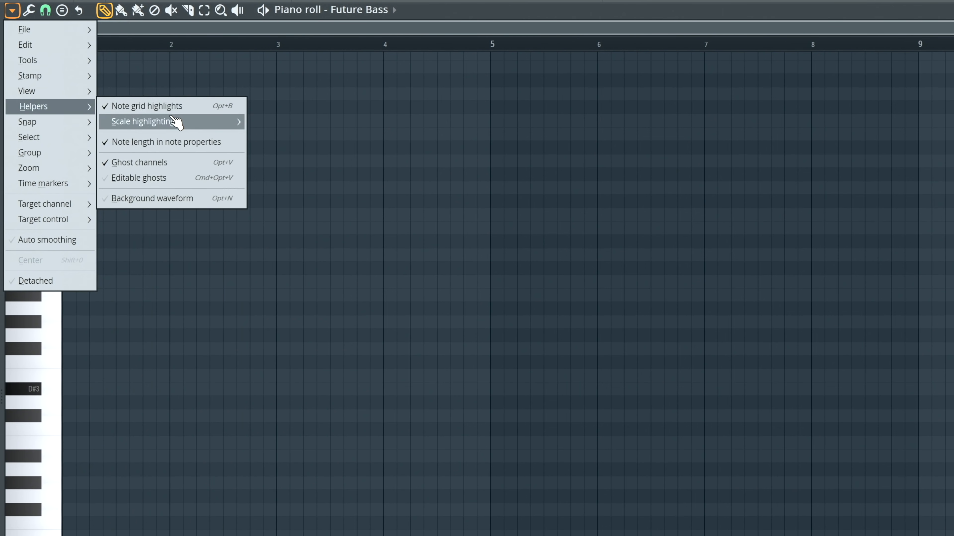
pyautogui.moveTo(180, 122)
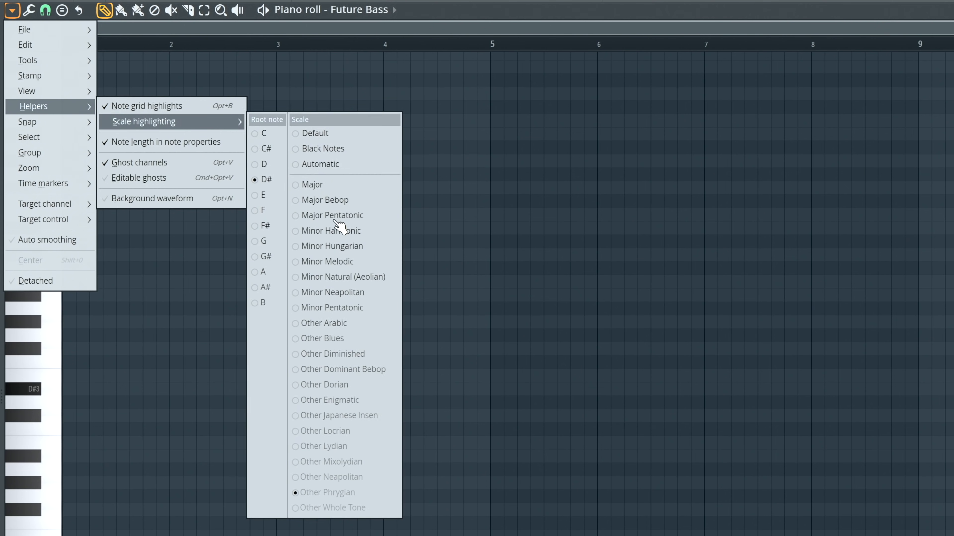
pyautogui.click(311, 277)
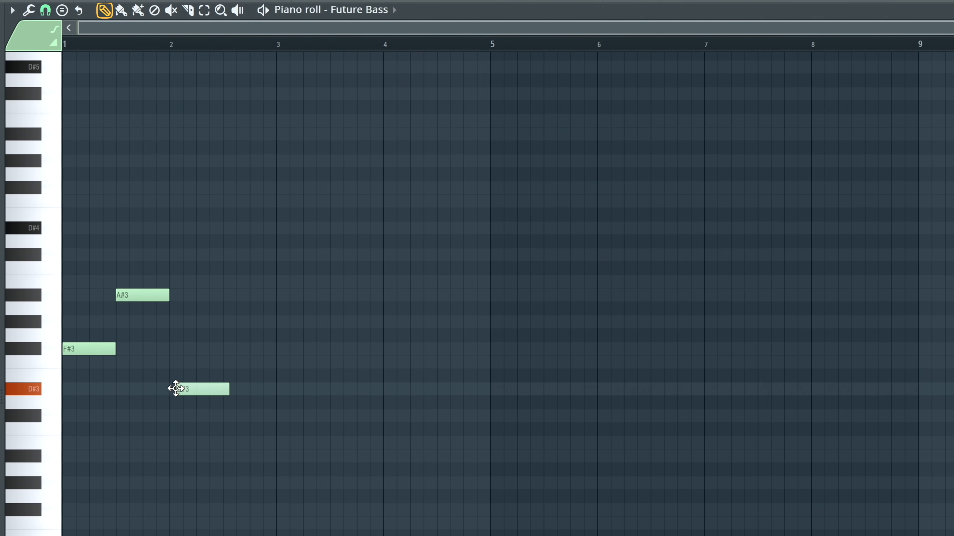
# - Transpose the half-bar F#3, A#3 and D#3 notes down one octave and play them
pyautogui.hotkey('ctrl', 'a')
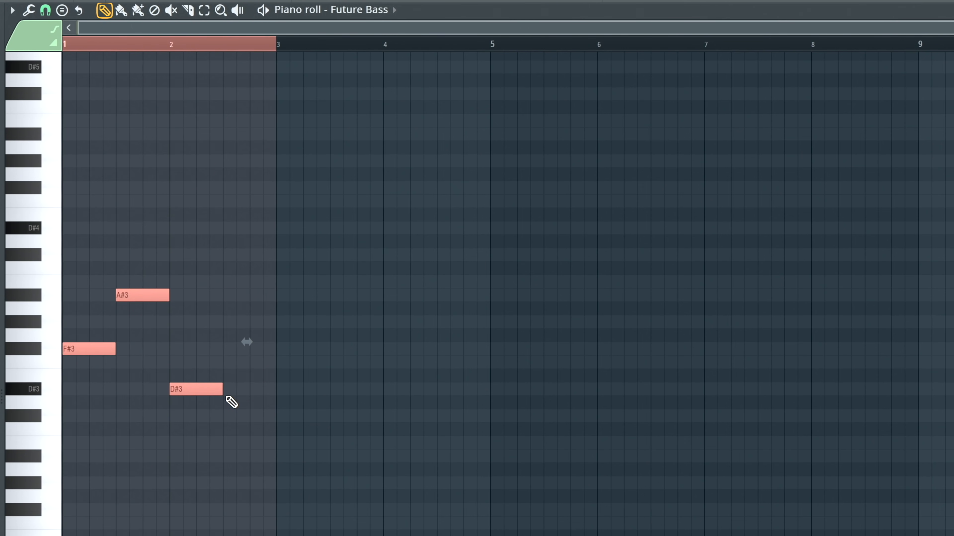
pyautogui.hotkey('ctrl', 'Down')
pyautogui.press('space')
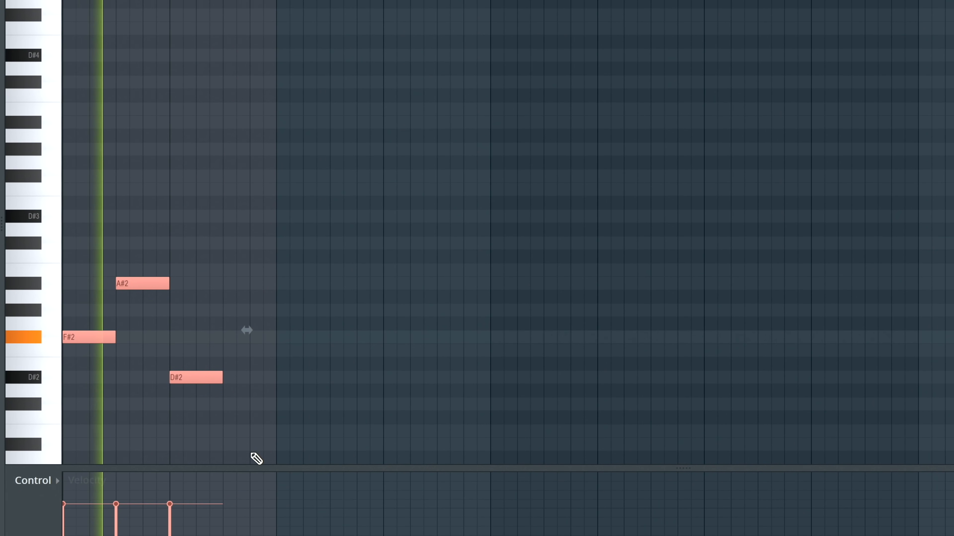
pyautogui.click(247, 390)
pyautogui.press('space')
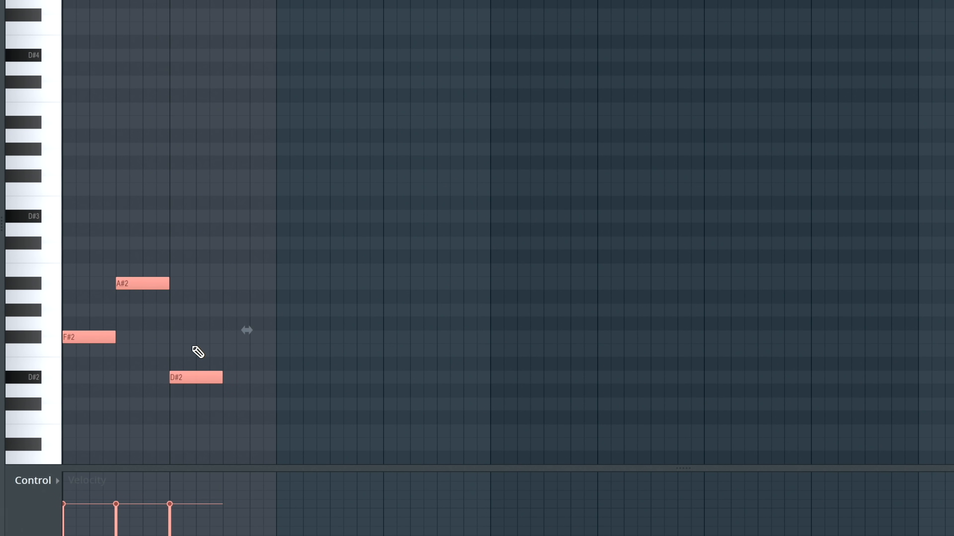
# - Stretch the F#2, A#2 and D#2 notes to one bar each, play them and clear the selection
pyautogui.moveTo(258, 333); pyautogui.dragTo(366, 343)
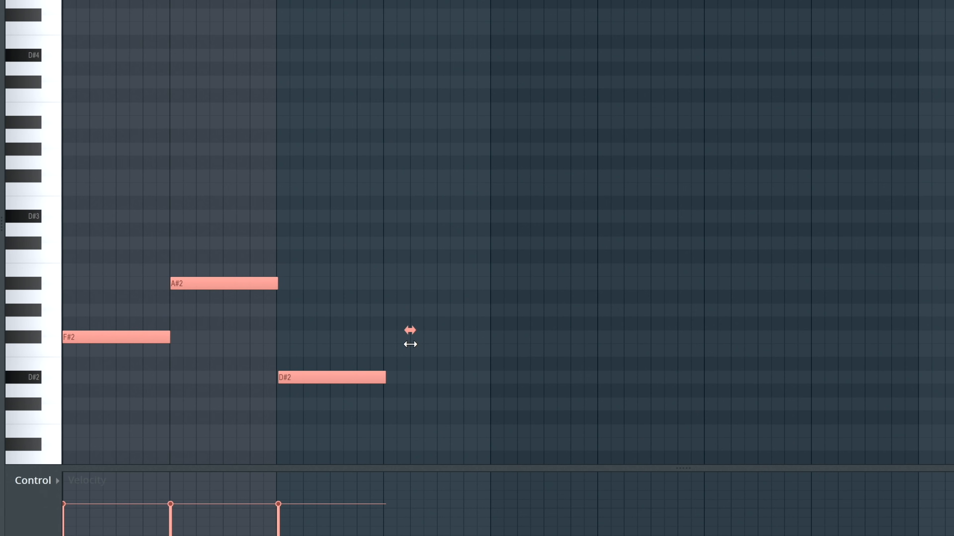
pyautogui.press('space')
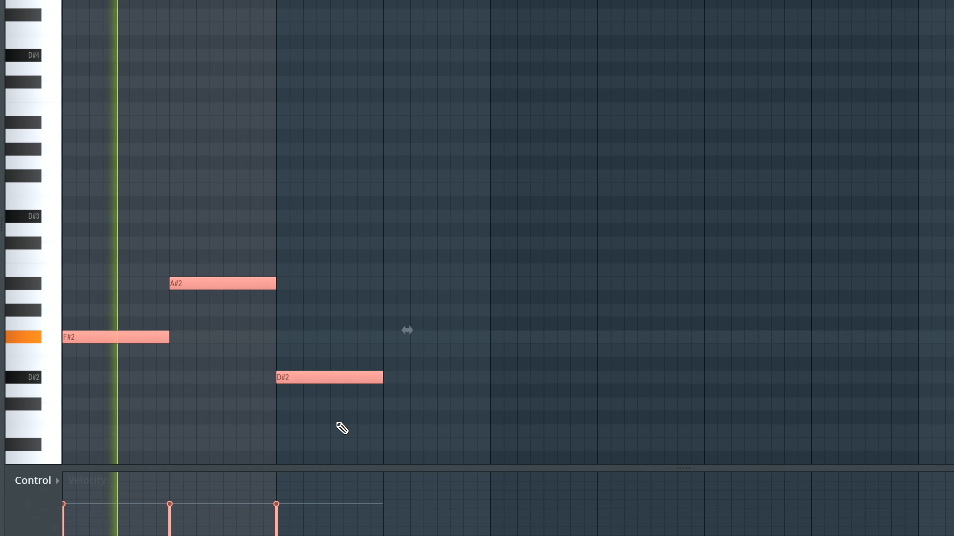
pyautogui.click(439, 404)
pyautogui.rightClick(453, 404)
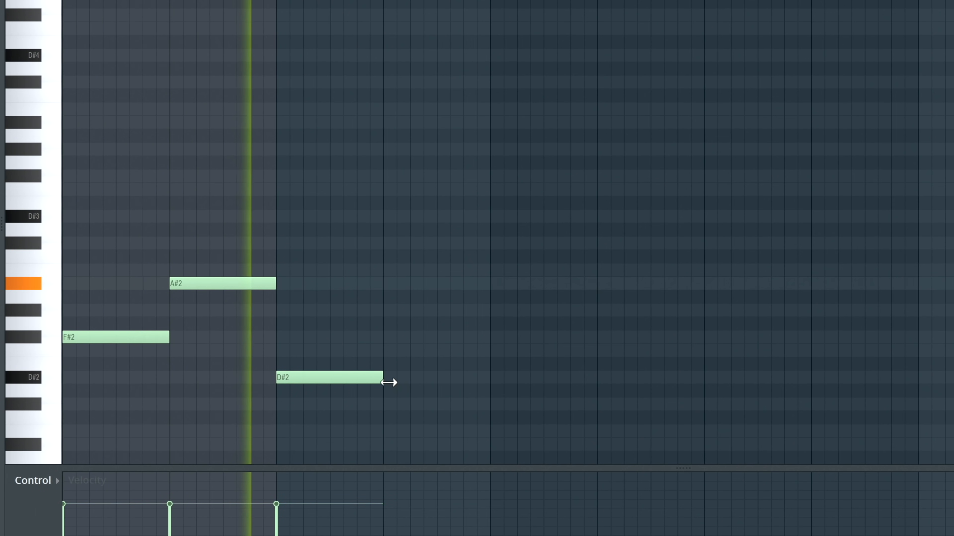
# - Extend the D#2 note to fill bars 3 and 4, and play the line
pyautogui.moveTo(383, 377); pyautogui.dragTo(491, 387)
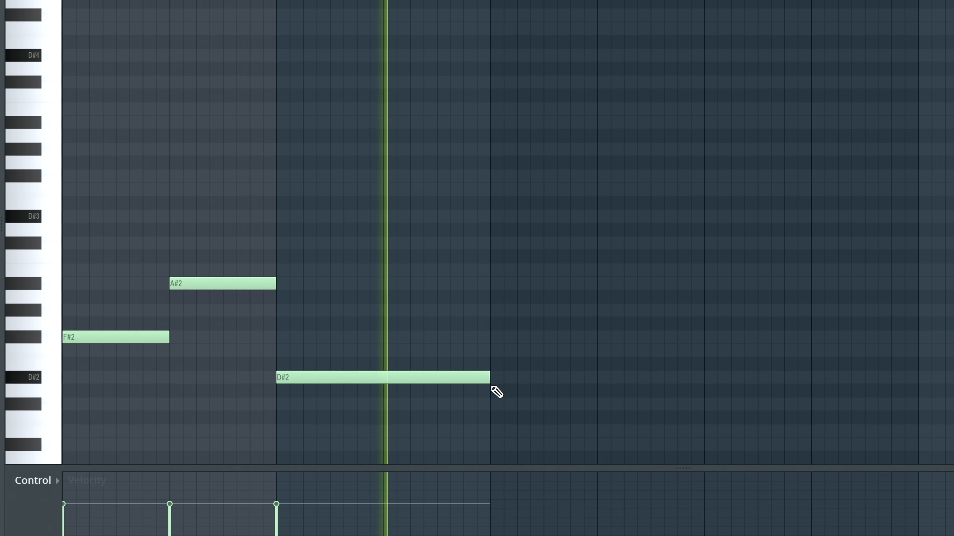
pyautogui.press('space')
pyautogui.press('space')
pyautogui.scroll(-4, 541, 386)
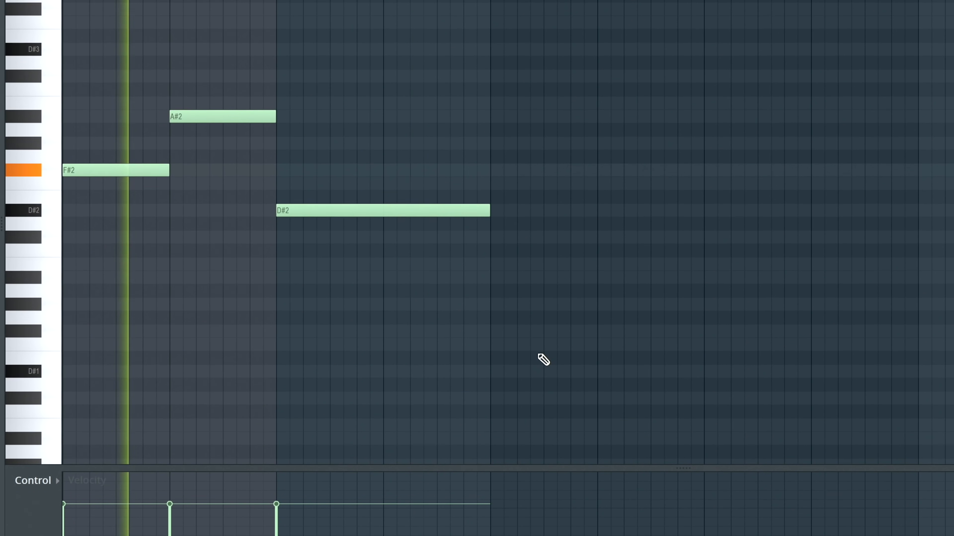
# - Shorten the D#2 to bar 3 only, add a one-bar C#2 in bar 4, and play the phrase
pyautogui.moveTo(277, 139); pyautogui.dragTo(514, 162)
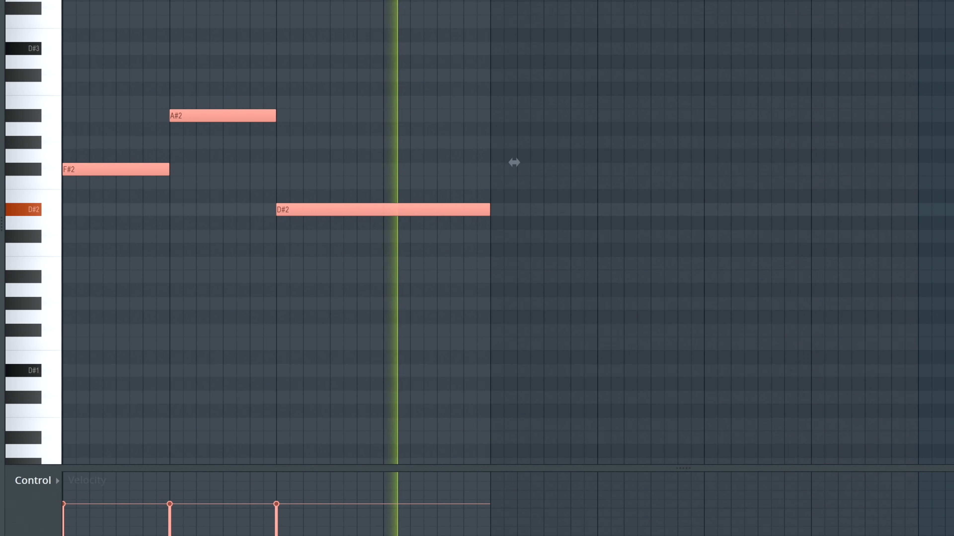
pyautogui.press('space')
pyautogui.click(504, 208)
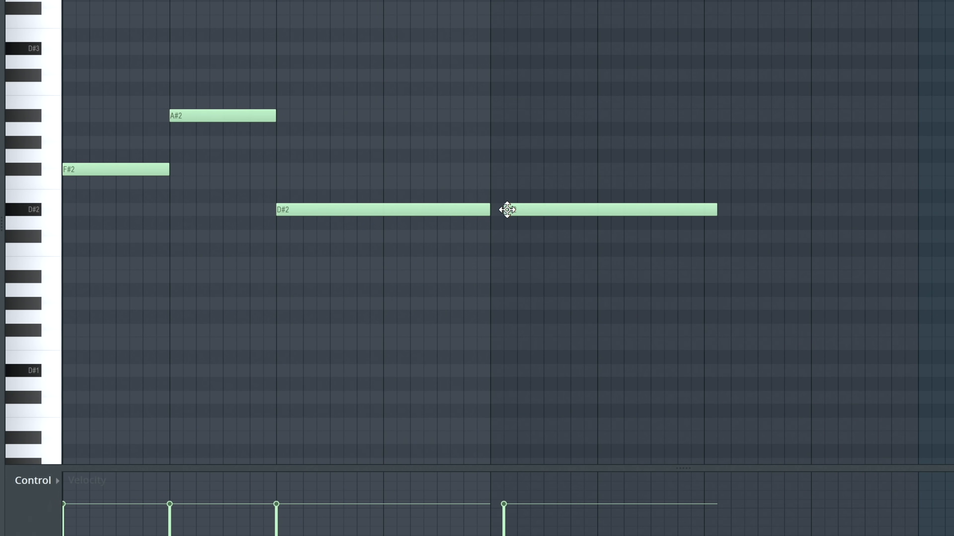
pyautogui.press('space')
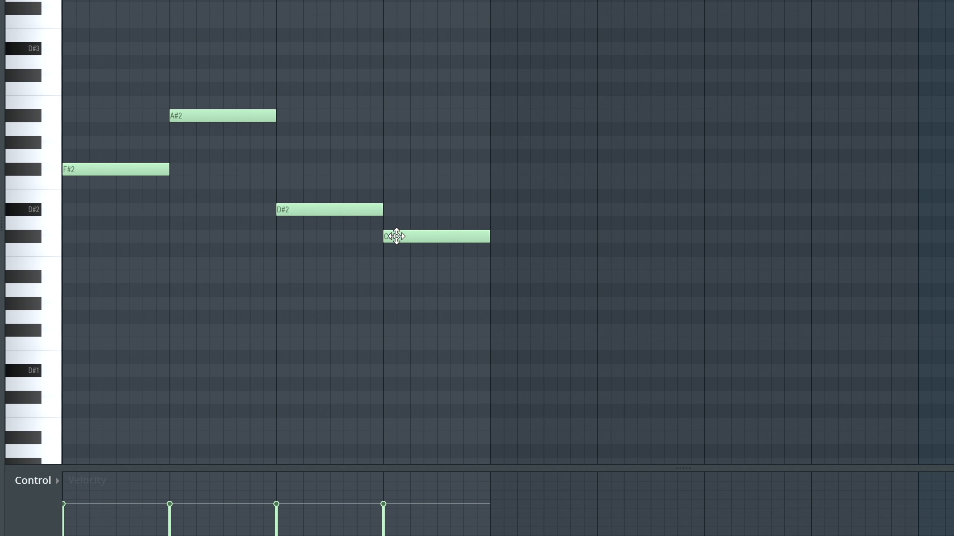
pyautogui.press('space')
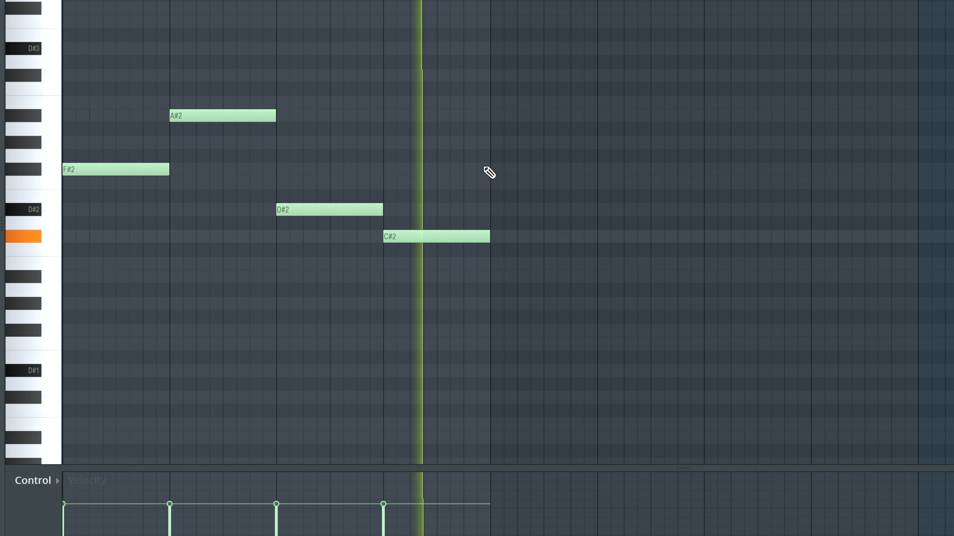
pyautogui.press('space')
# - Copy the four-bar F#2, A#2, D#2, C#2 phrase into bars 5–8 and play the result
pyautogui.moveTo(480, 16); pyautogui.dragTo(123, 230)
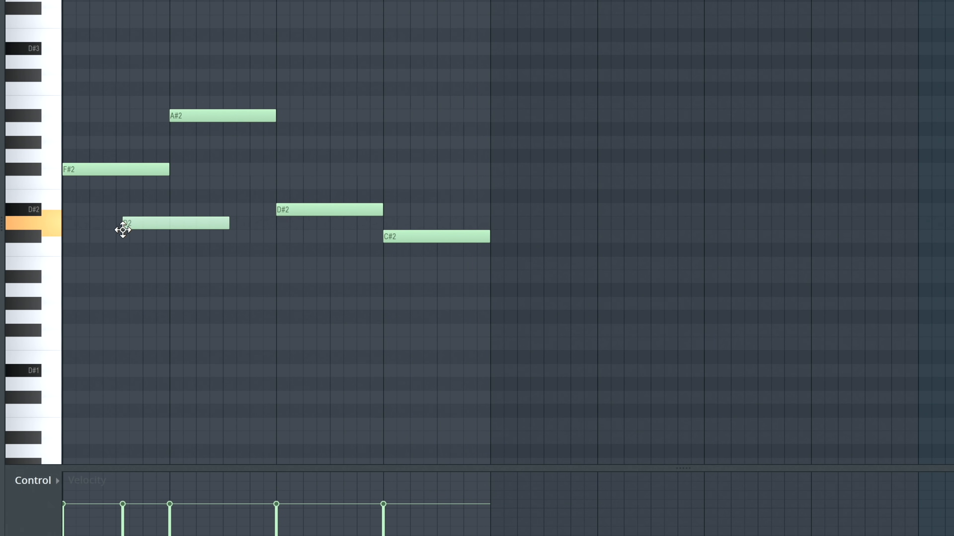
pyautogui.moveTo(460, 15); pyautogui.dragTo(62, 377)
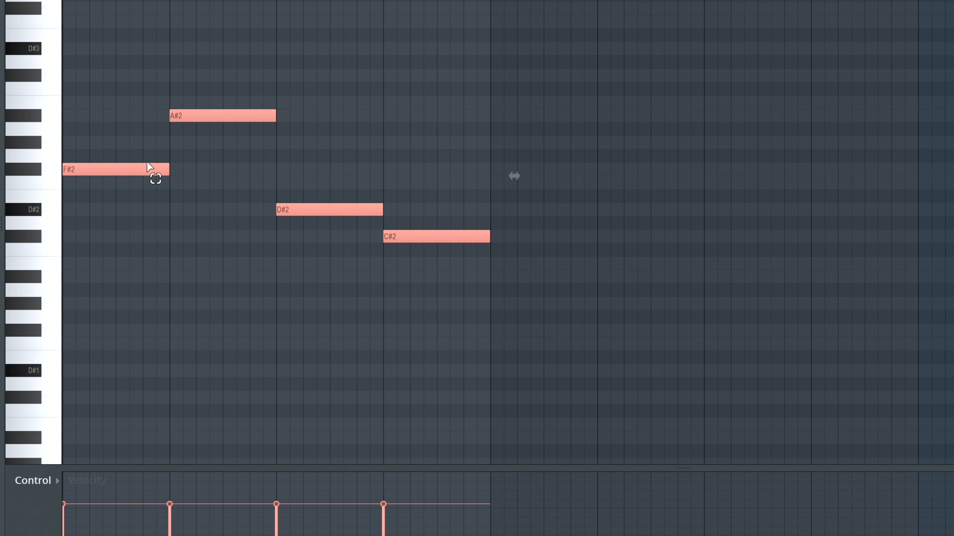
pyautogui.hotkey('ctrl', 'b')
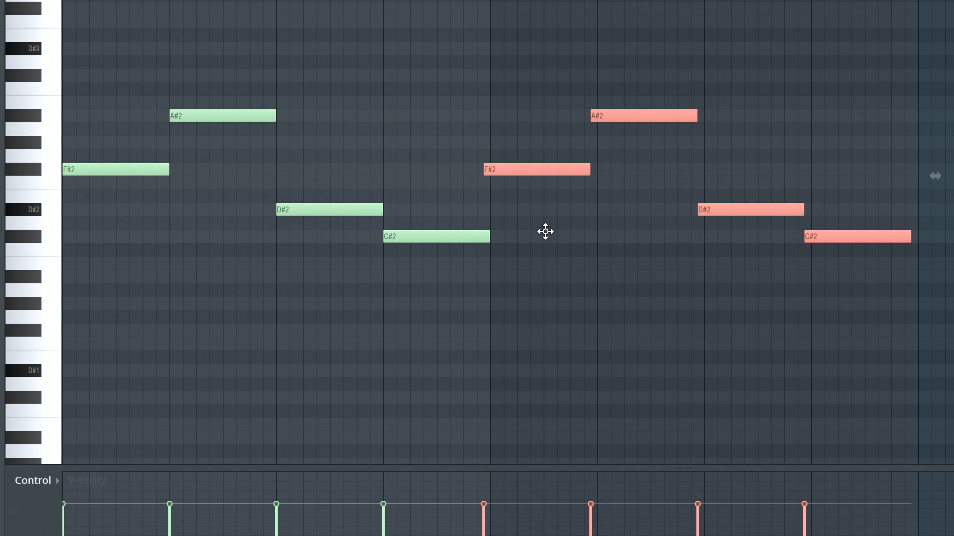
pyautogui.press('space')
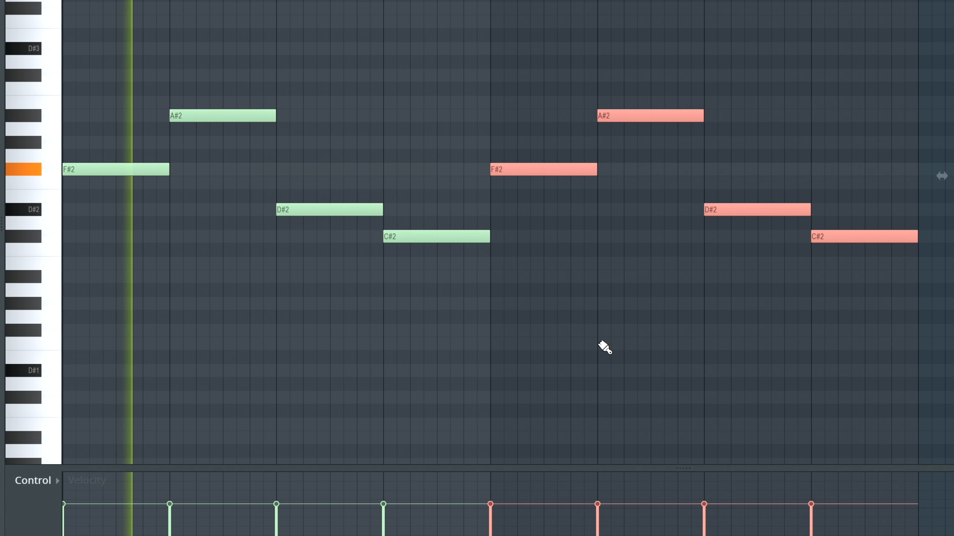
pyautogui.scroll(5, 604, 346)
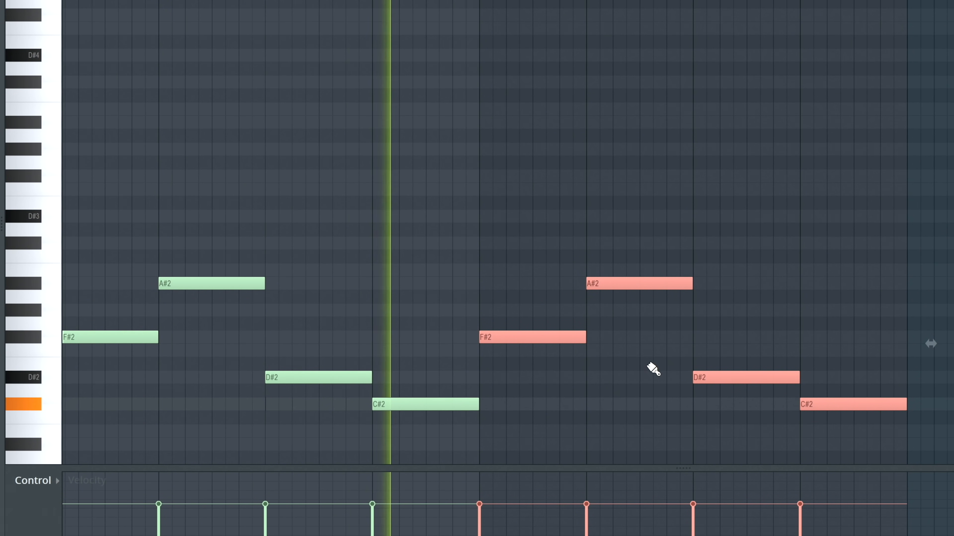
# - Deselect the notes and extend the Future Bass clip in the playlist to cover all eight bars
pyautogui.rightClick(594, 399)
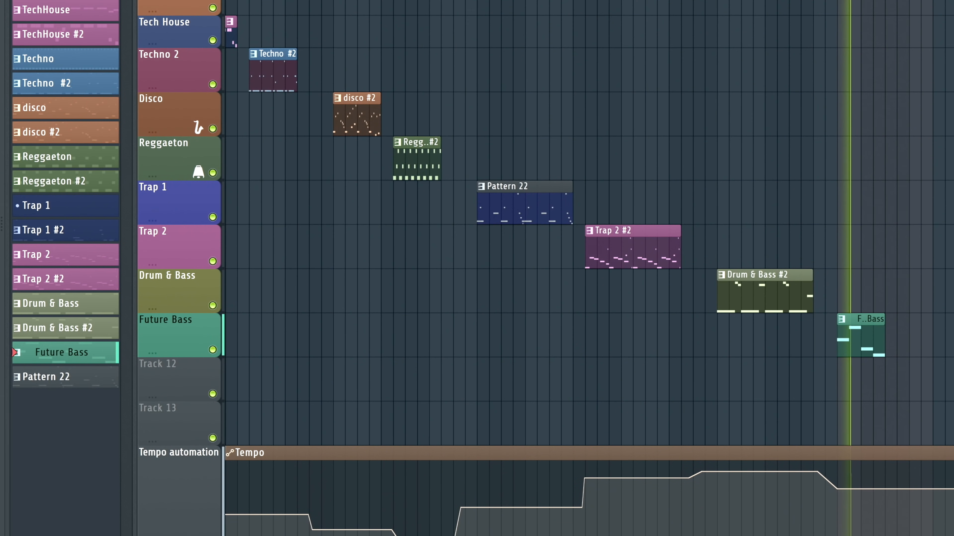
pyautogui.moveTo(883, 315); pyautogui.dragTo(929, 316)
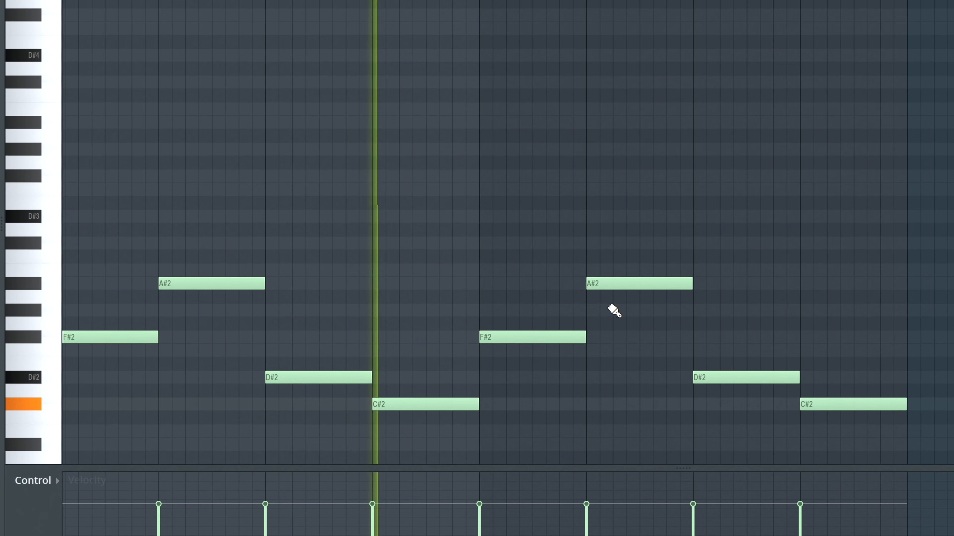
pyautogui.scroll(-4, 499, 363)
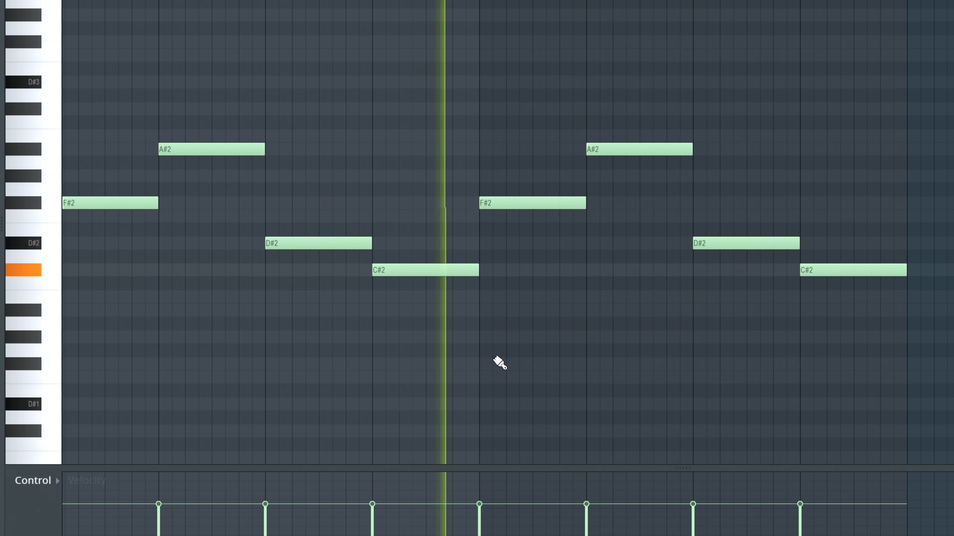